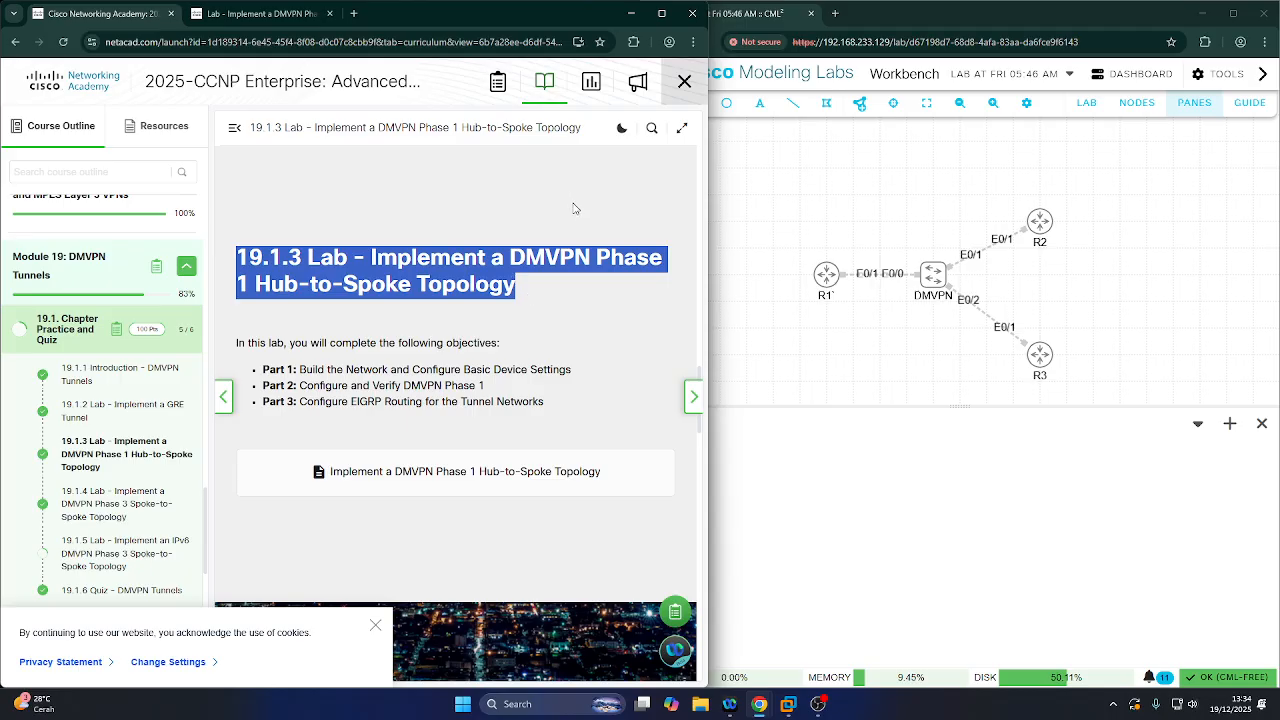
- Open the Lab - Implement a DMVPN PDF and scroll from the addressing table to page 2
click(252, 20)
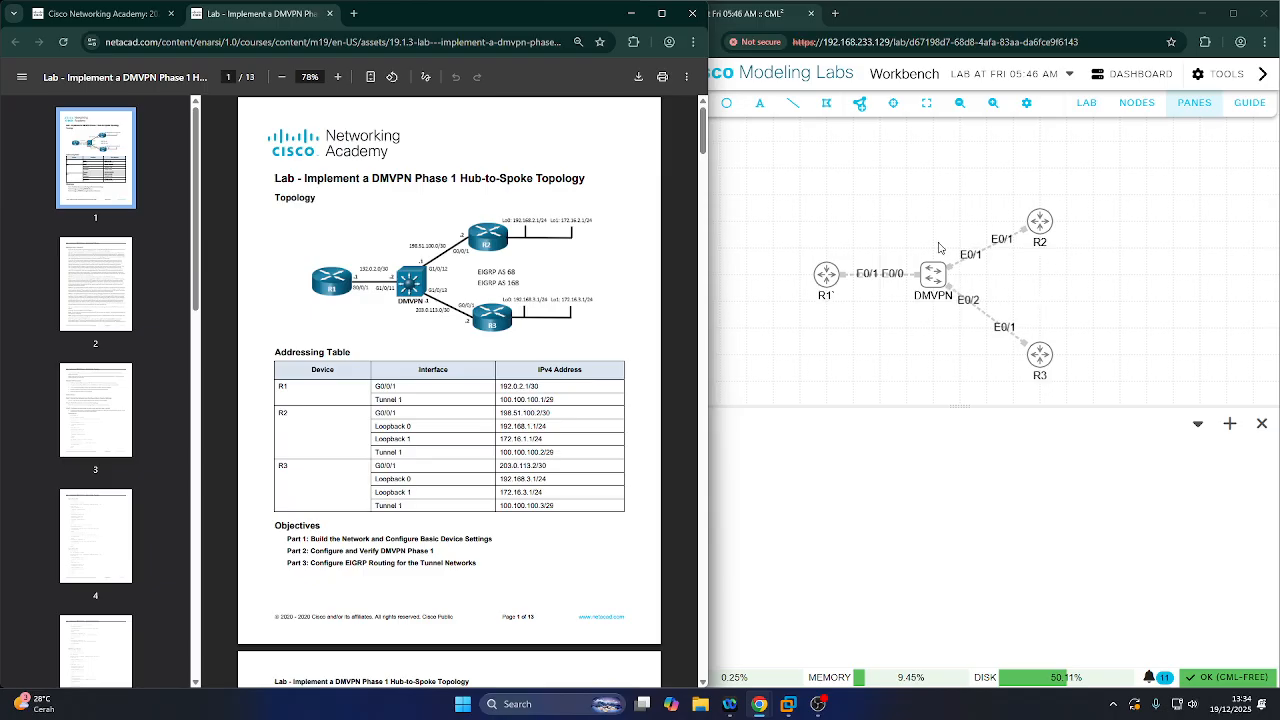
scroll(515, 313, down, 3)
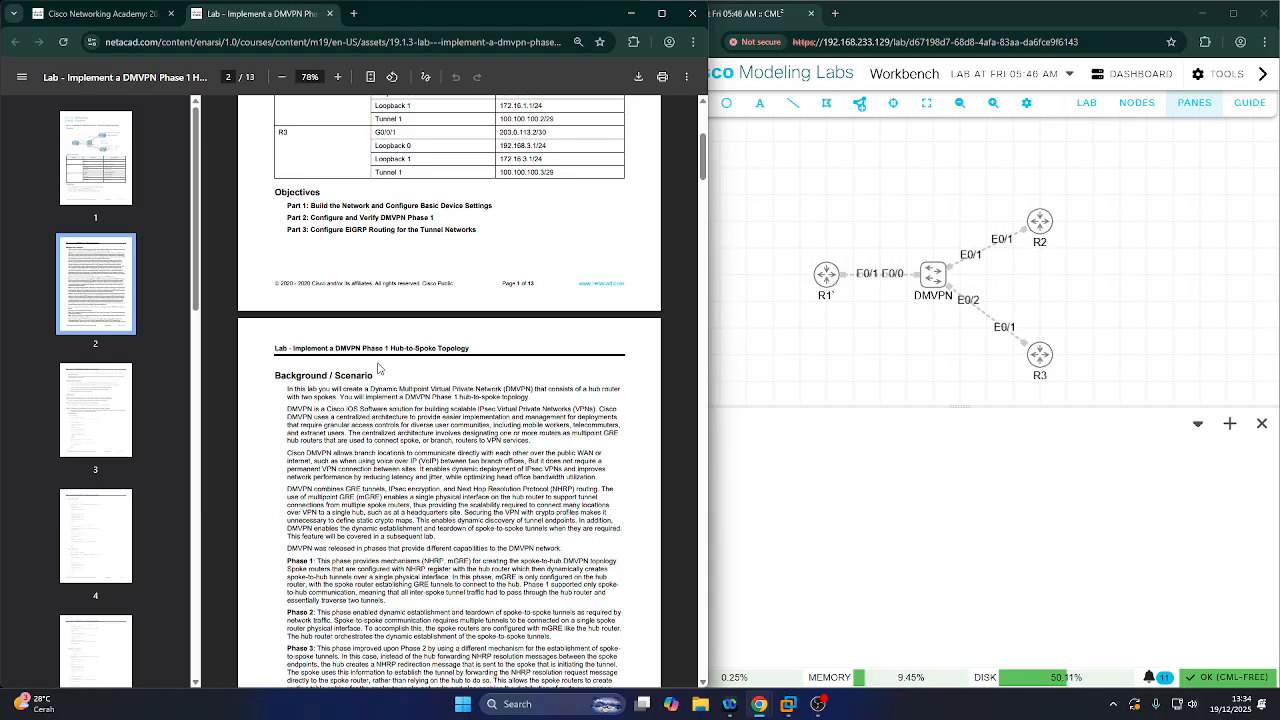
scroll(411, 473, down, 1)
scroll(411, 473, down, 2)
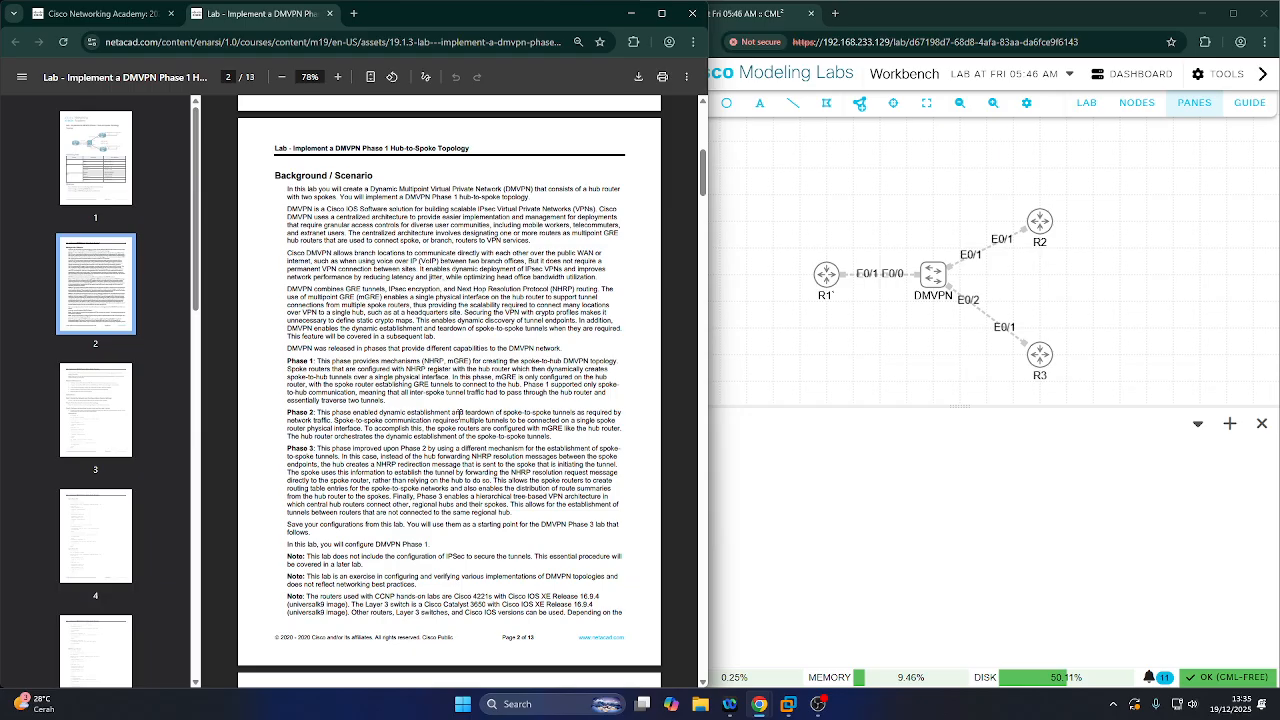
drag(288, 253, 352, 277)
- Highlight the Background paragraphs, ending on the one about GRE tunnels, IPsec and NHRP
drag(287, 211, 530, 241)
drag(287, 253, 440, 340)
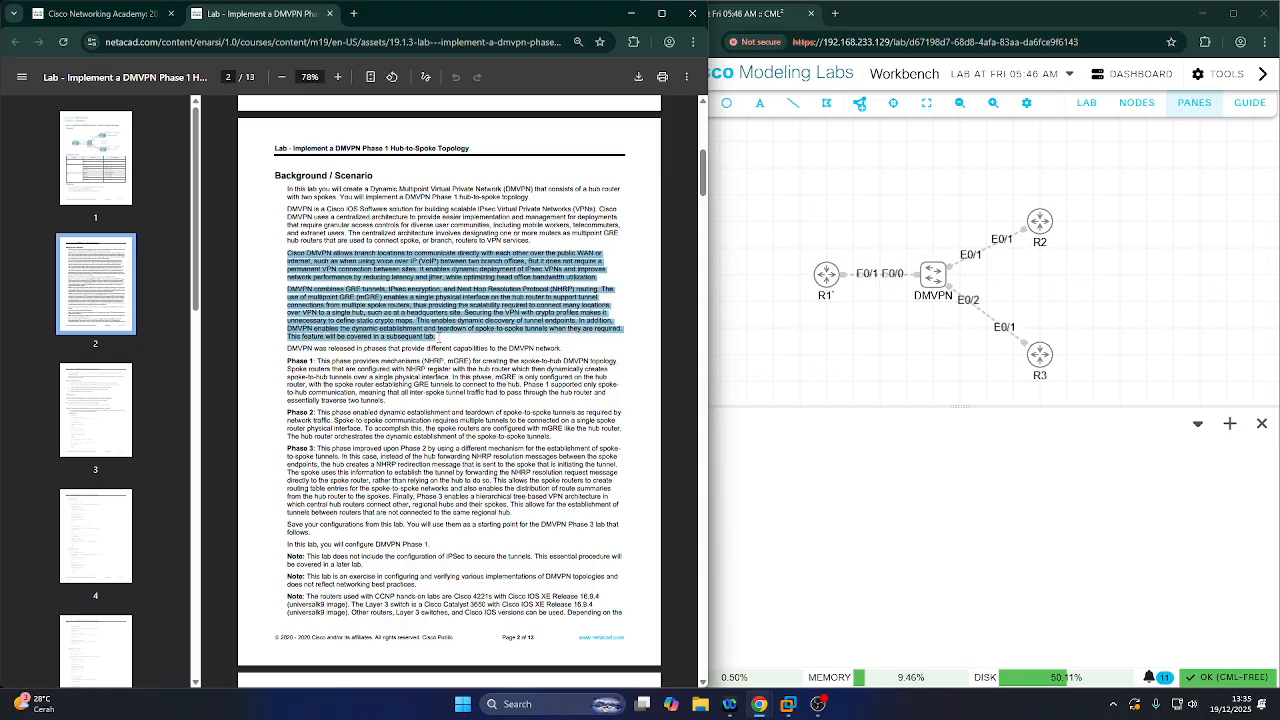
click(336, 254)
drag(288, 251, 597, 279)
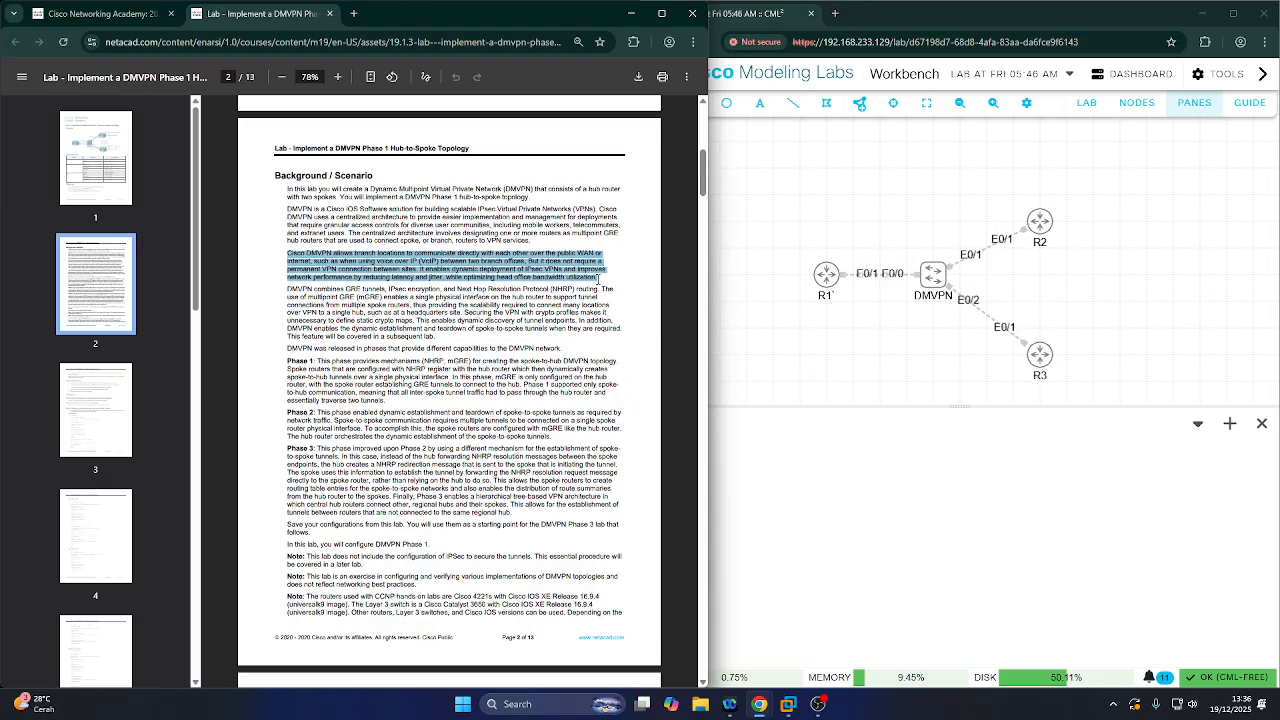
drag(287, 289, 441, 338)
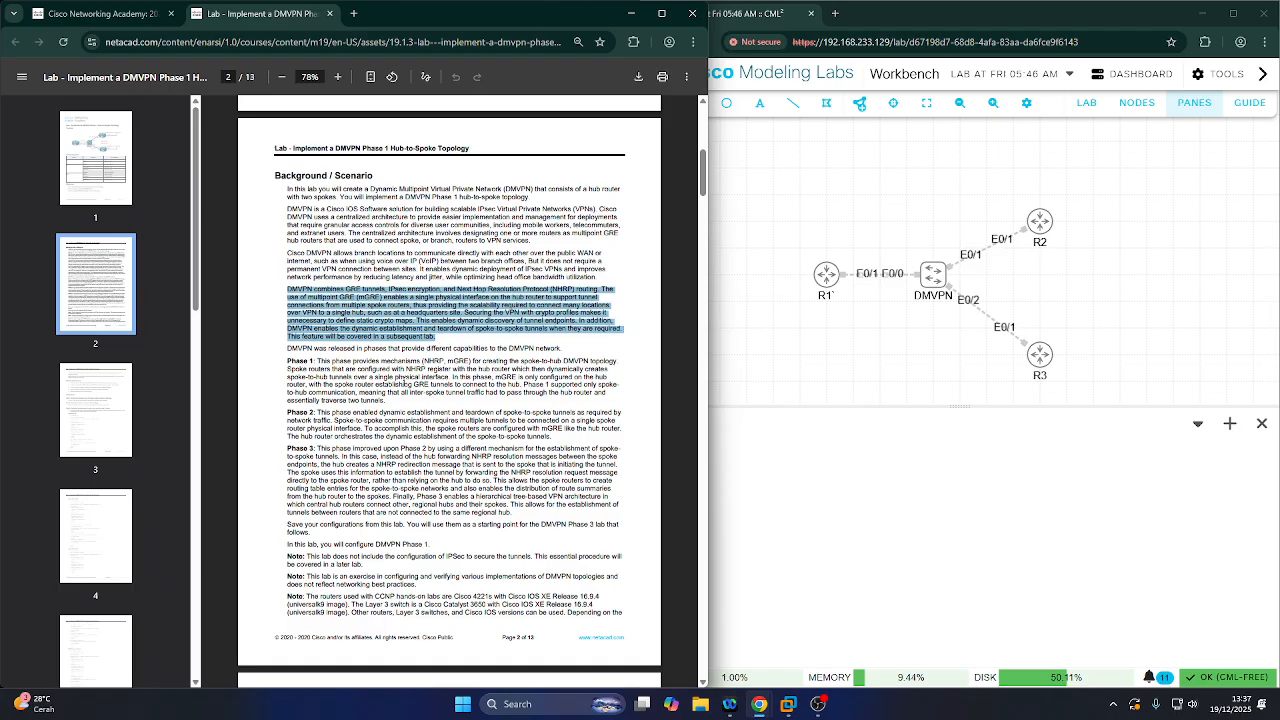
scroll(385, 403, down, 1)
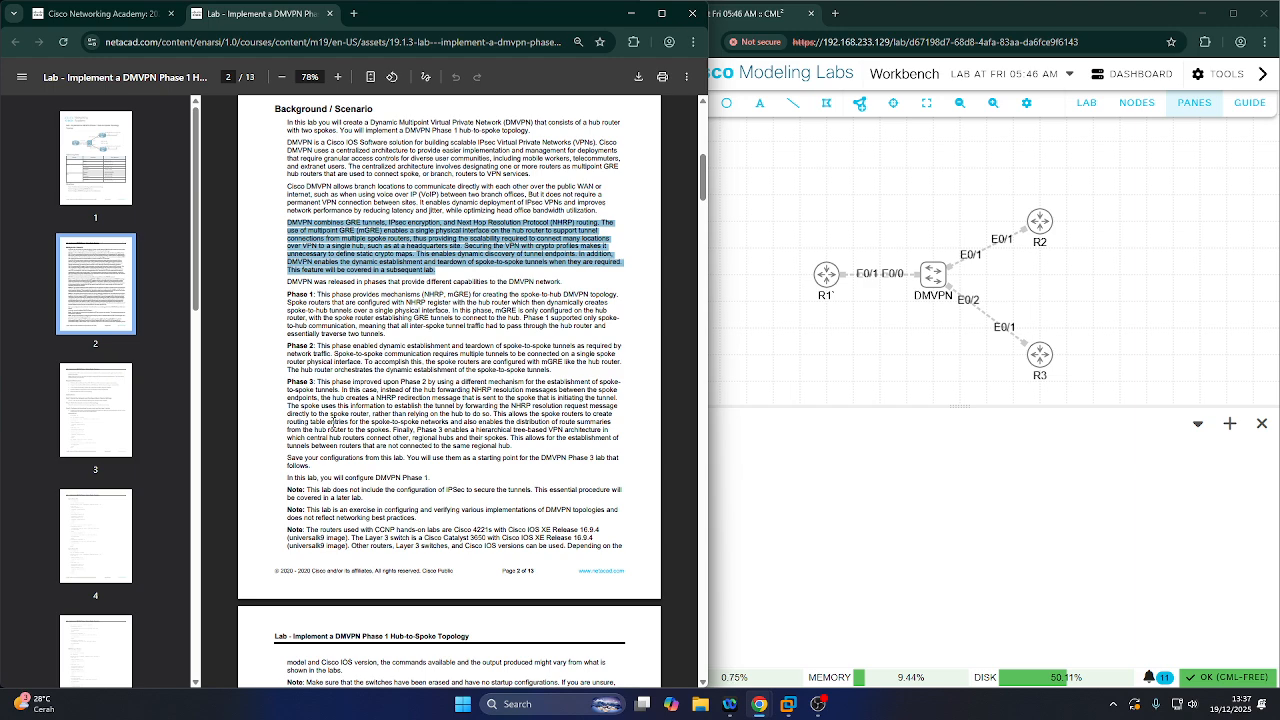
- Highlight in turn the DMVPN Phase 1, Phase 2 and Phase 3 descriptions
scroll(336, 421, down, 3)
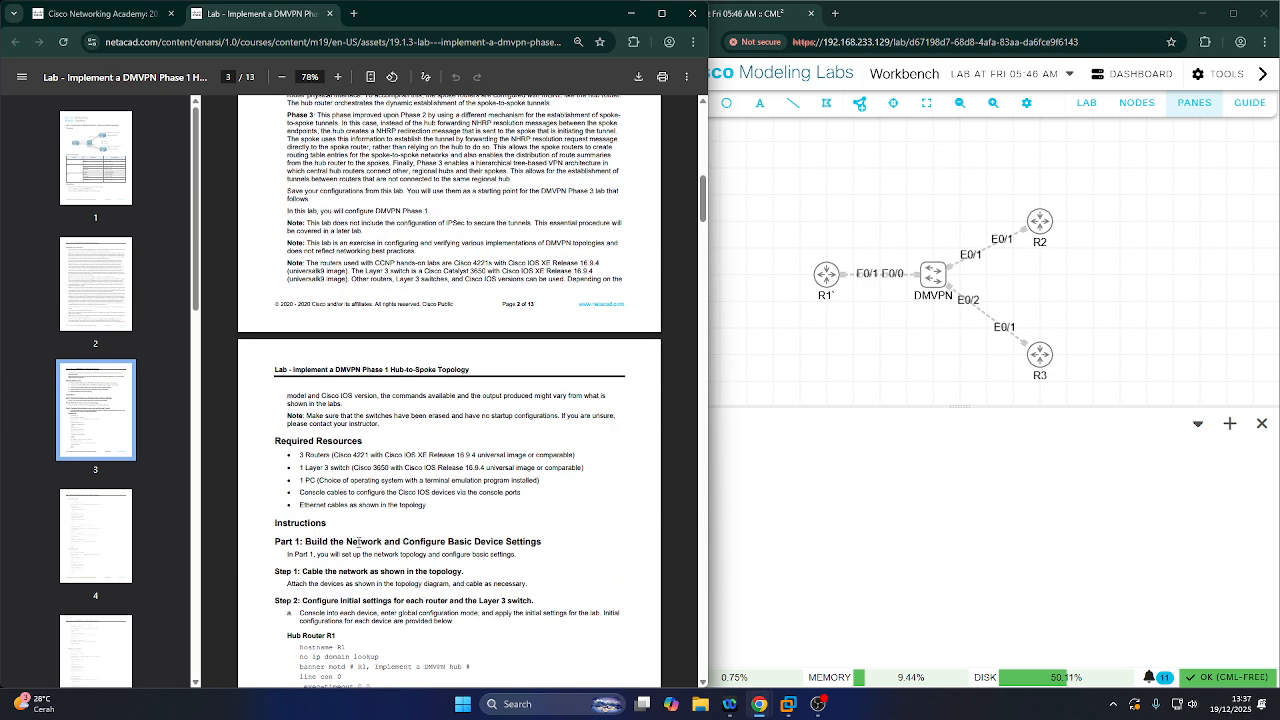
scroll(400, 420, up, 2)
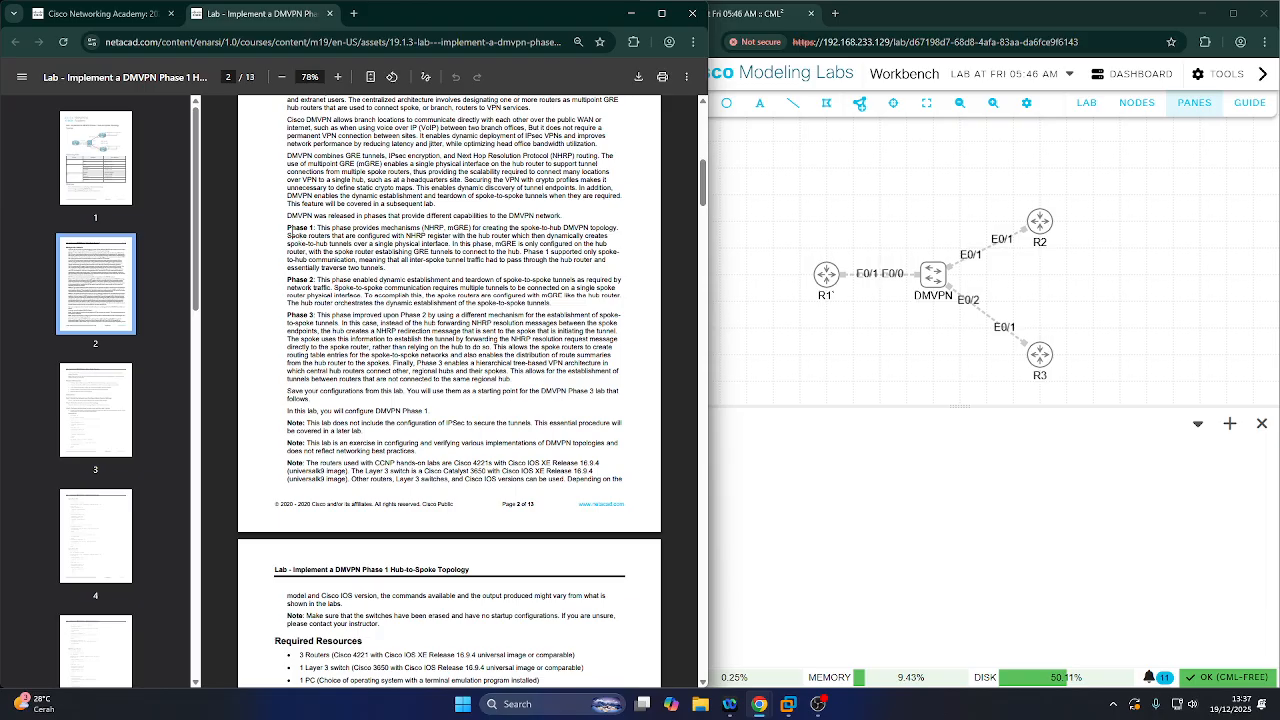
drag(298, 232, 387, 266)
click(387, 267)
mouse_move(288, 289)
mouse_down()
mouse_move(600, 305)
mouse_move(294, 278)
mouse_up()
click(294, 277)
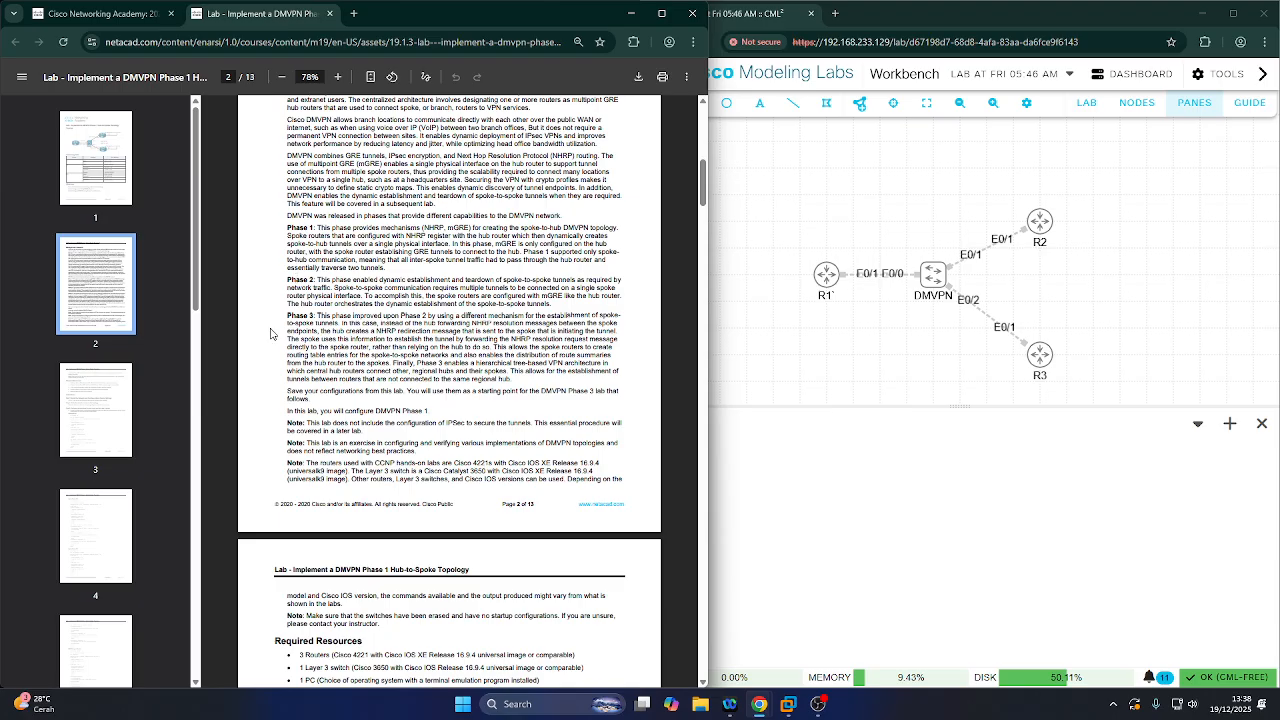
drag(288, 314, 494, 371)
click(494, 371)
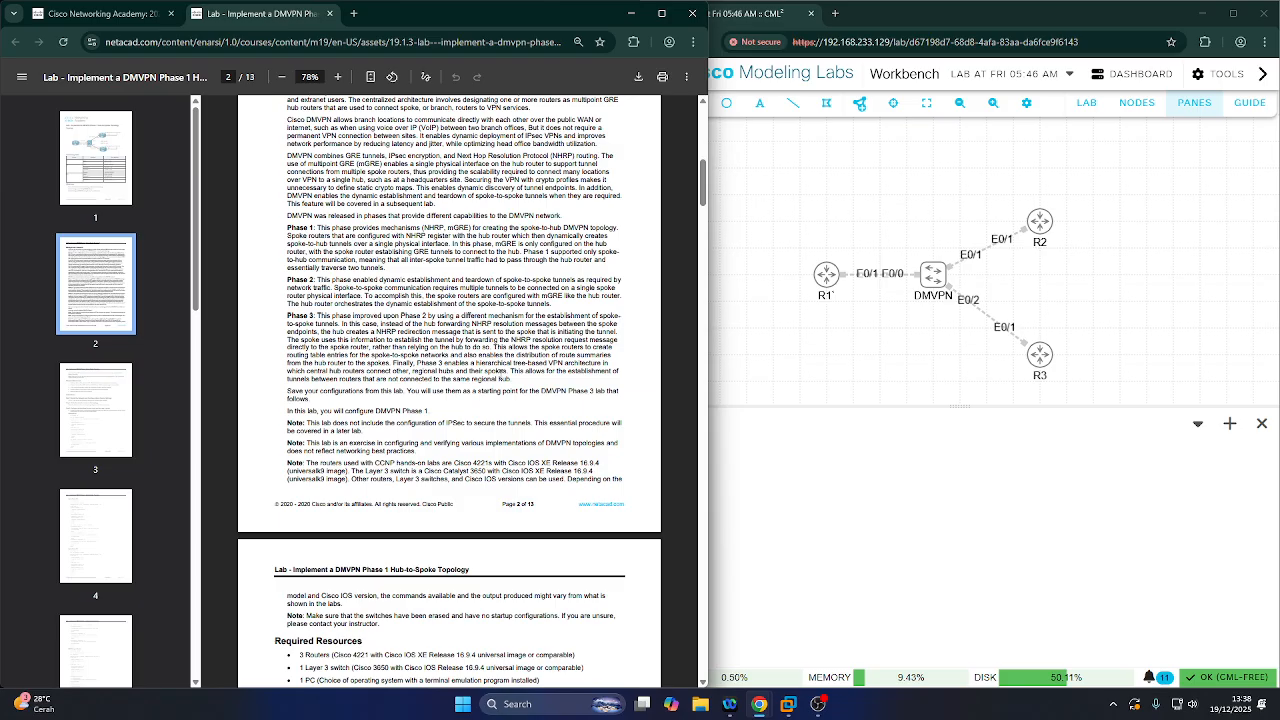
- Highlight the required routers and switch, then scroll to the Hub Router R1 configuration
scroll(476, 434, down, 1)
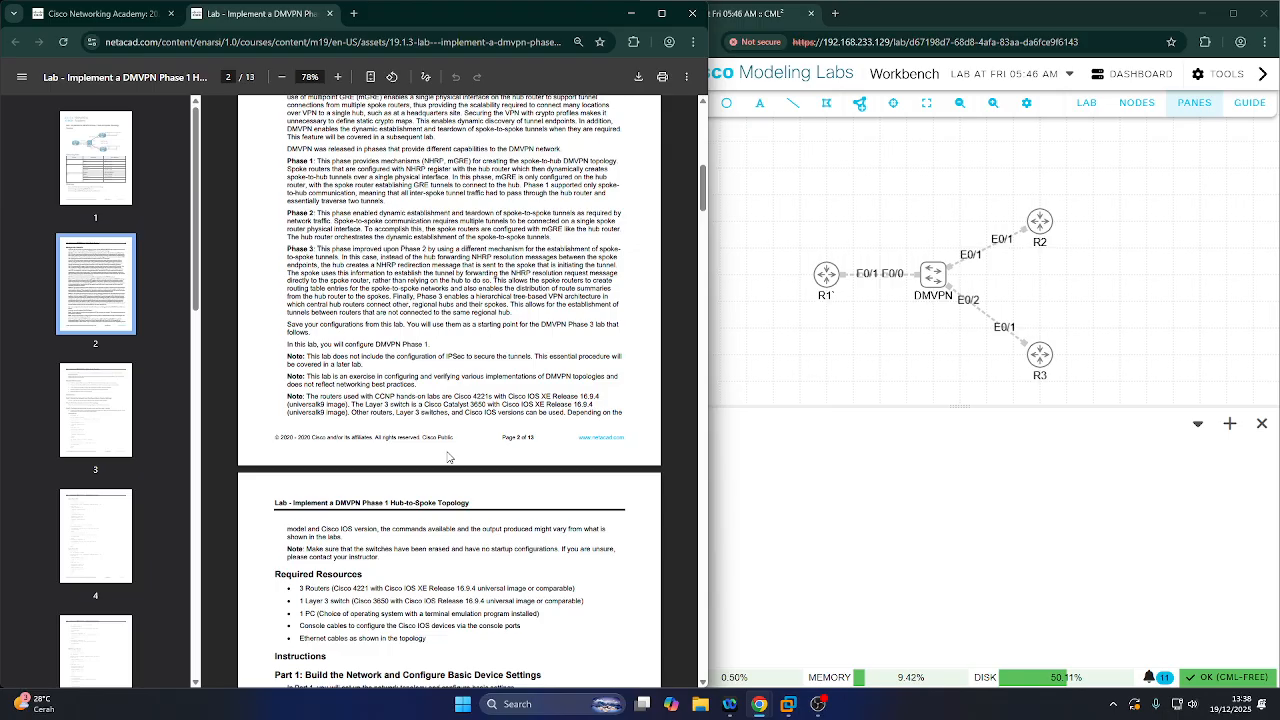
scroll(450, 478, down, 4)
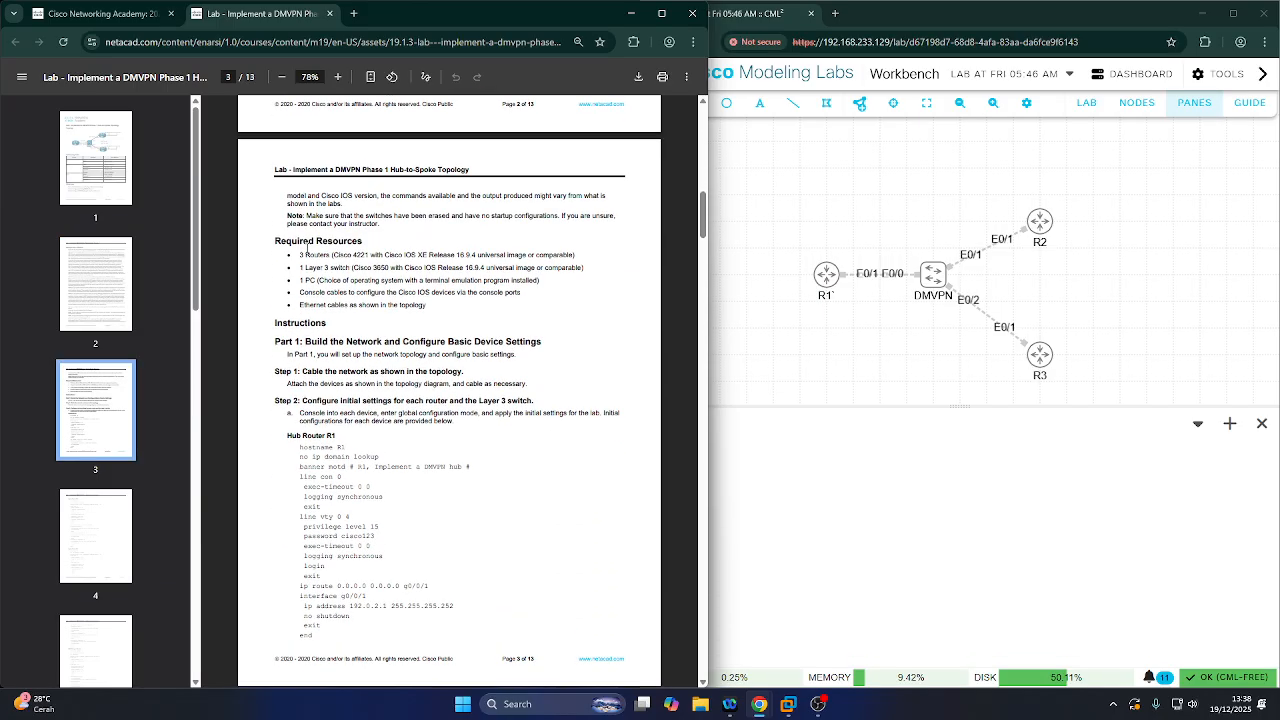
drag(299, 256, 316, 306)
scroll(328, 309, down, 2)
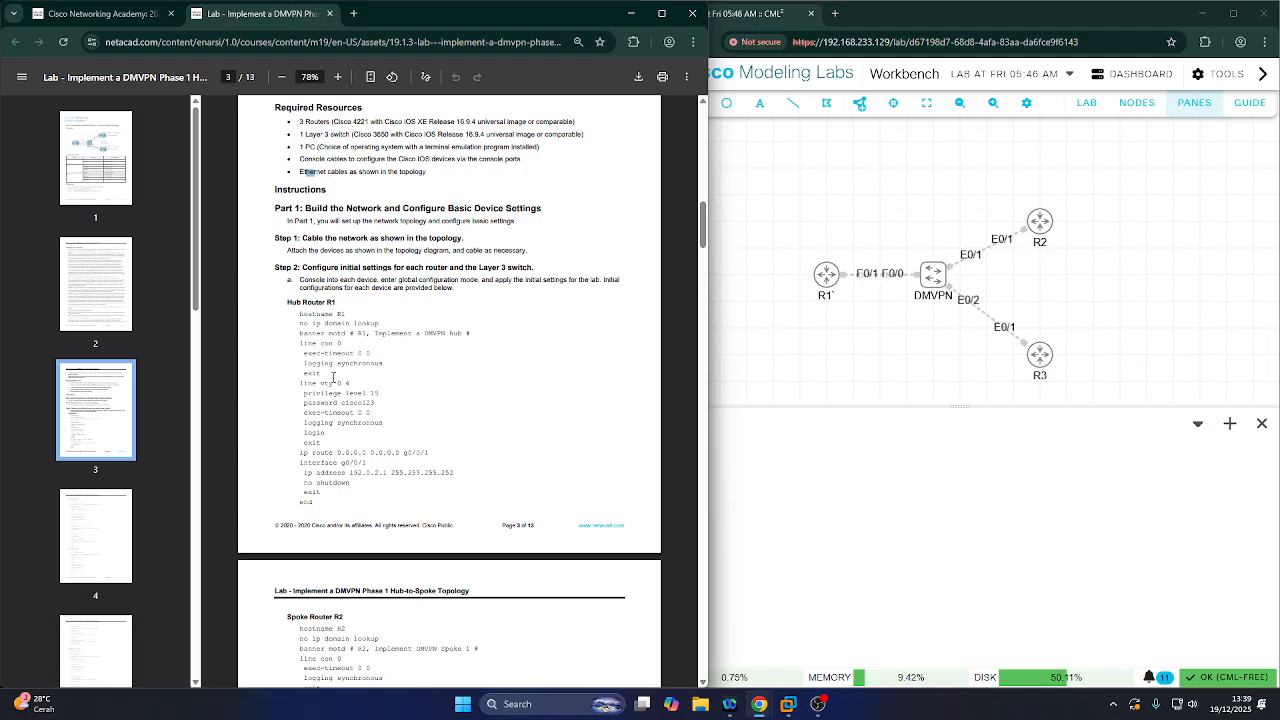
scroll(455, 543, down, 1)
scroll(455, 543, down, 2)
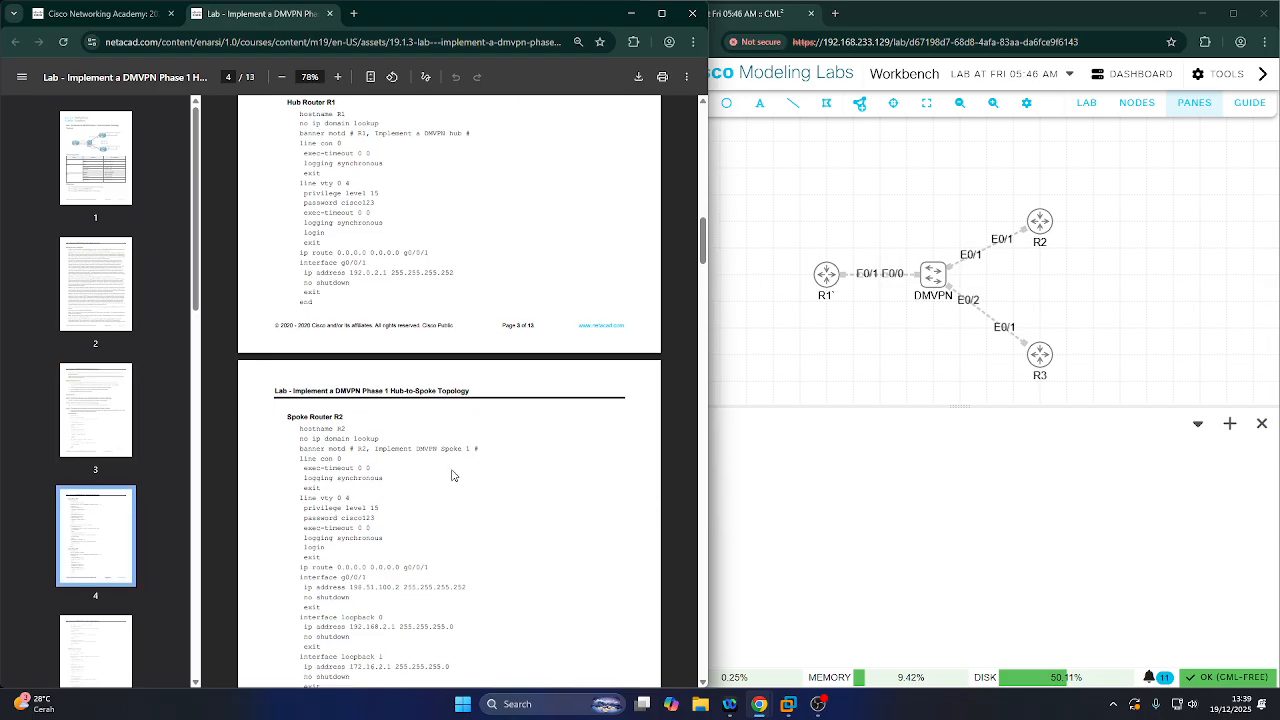
scroll(452, 543, up, 1)
- Start R1, open its console, and attempt a (mistyped) enable at the prompt
click(829, 276)
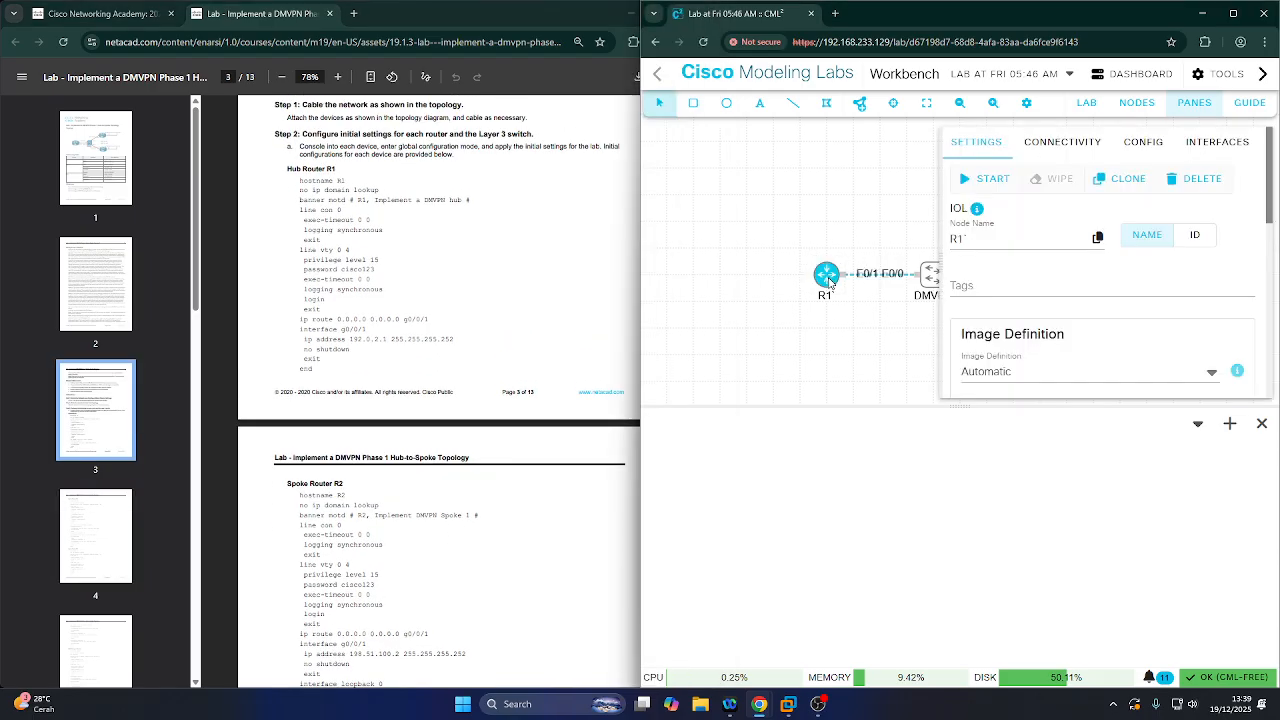
click(990, 179)
right_click(826, 276)
click(893, 440)
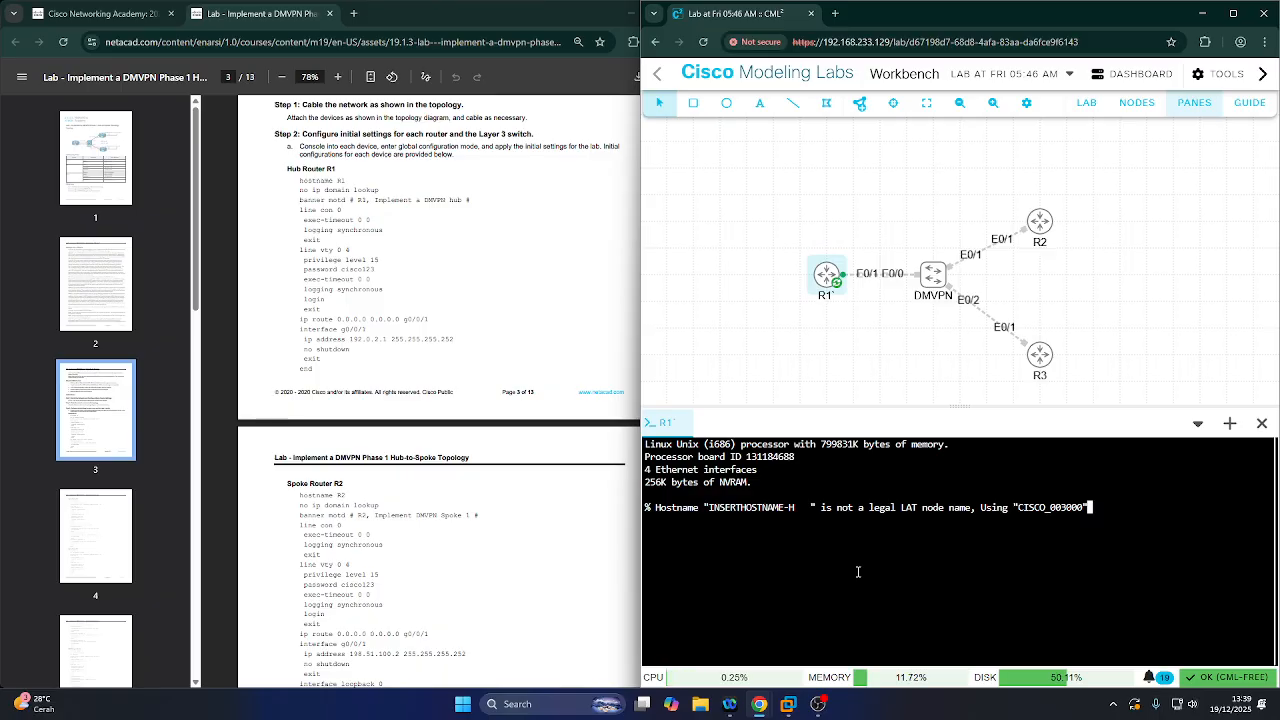
key(Return)
key(Return)
key(Return)
key(Return)
key(Return)
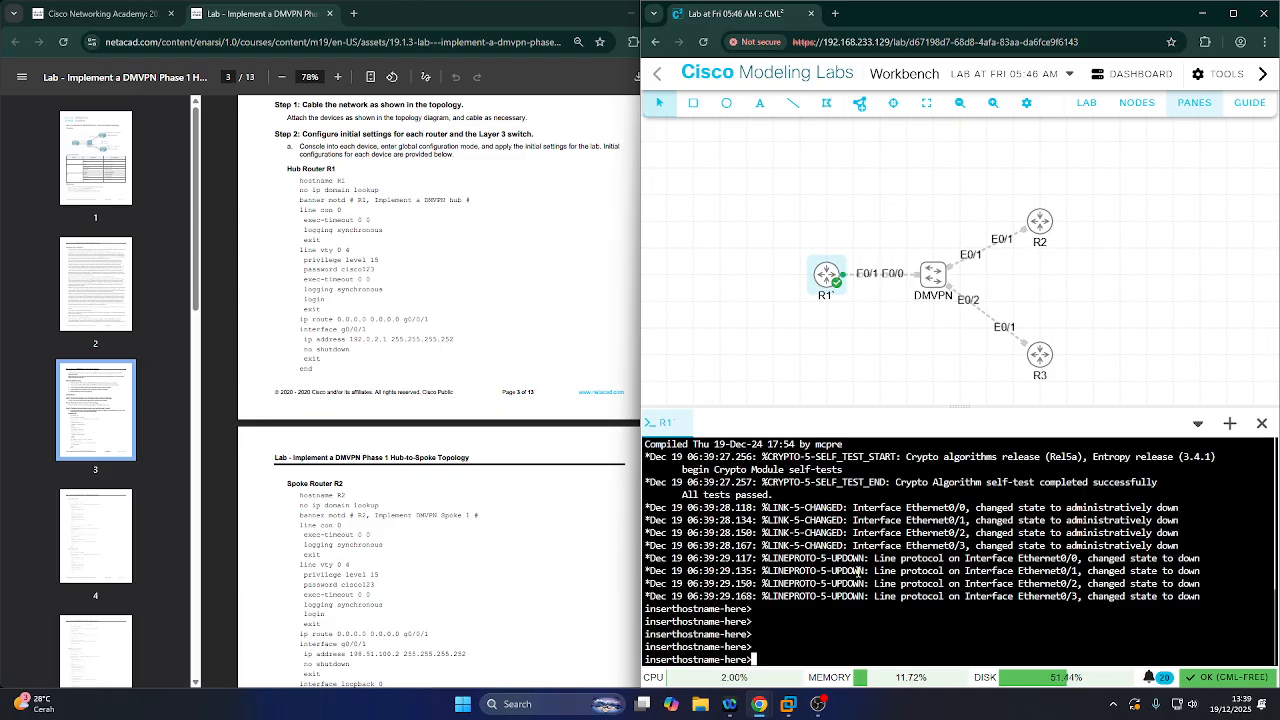
text(EANBELE)
key(Return)
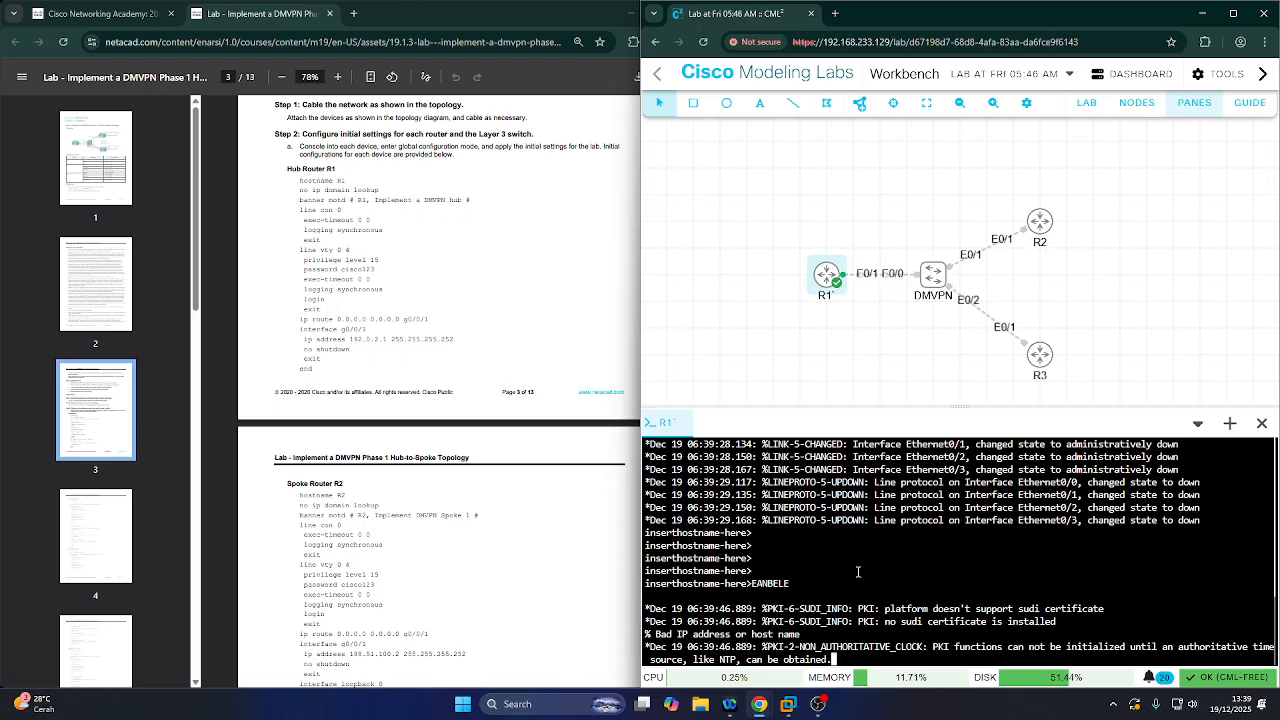
- Enter global configuration mode on R1 and set the hostname to R1
key(Return)
key(Return)
key(Return)
key(Return)
key(Return)
key(Return)
key(Return)
key(Return)
key(Return)
key(Return)
key(Return)
key(Return)
key(Return)
key(Return)
key(Return)
key(Return)
key(Return)
key(Return)
text(enable)
key(Return)
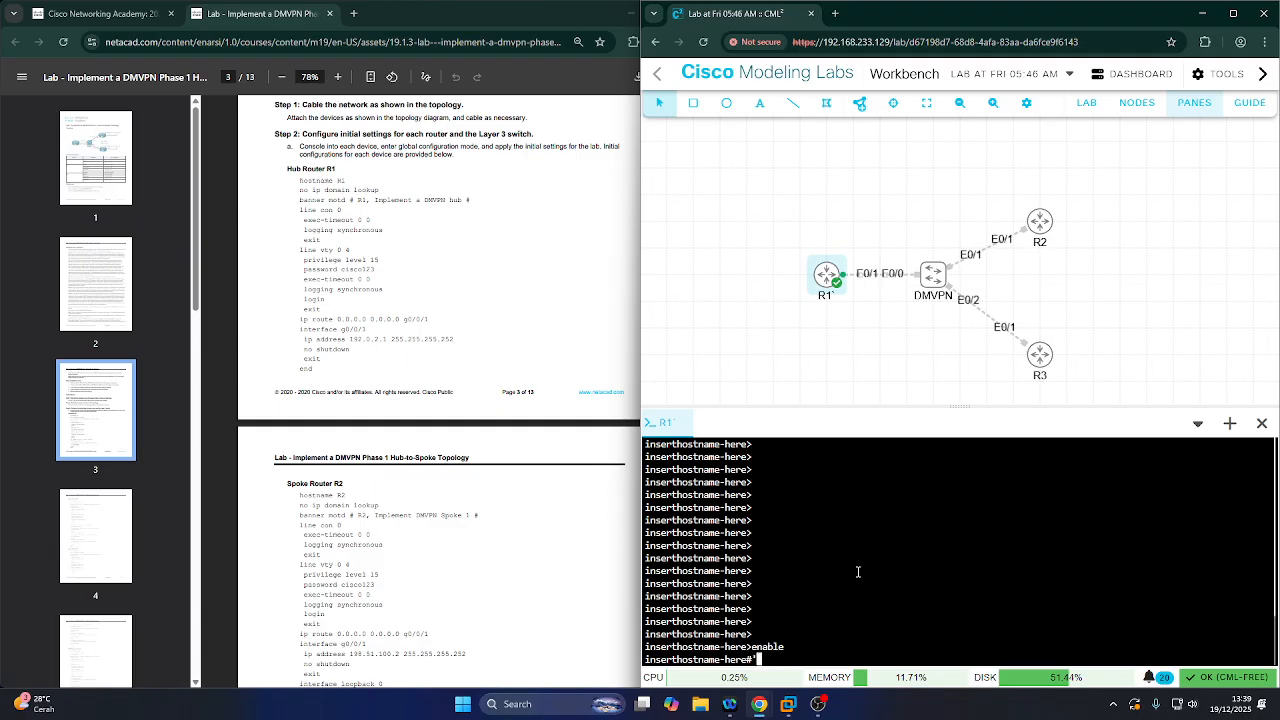
text(config t)
key(Return)
text(hostname-here(config)#hostname R2)
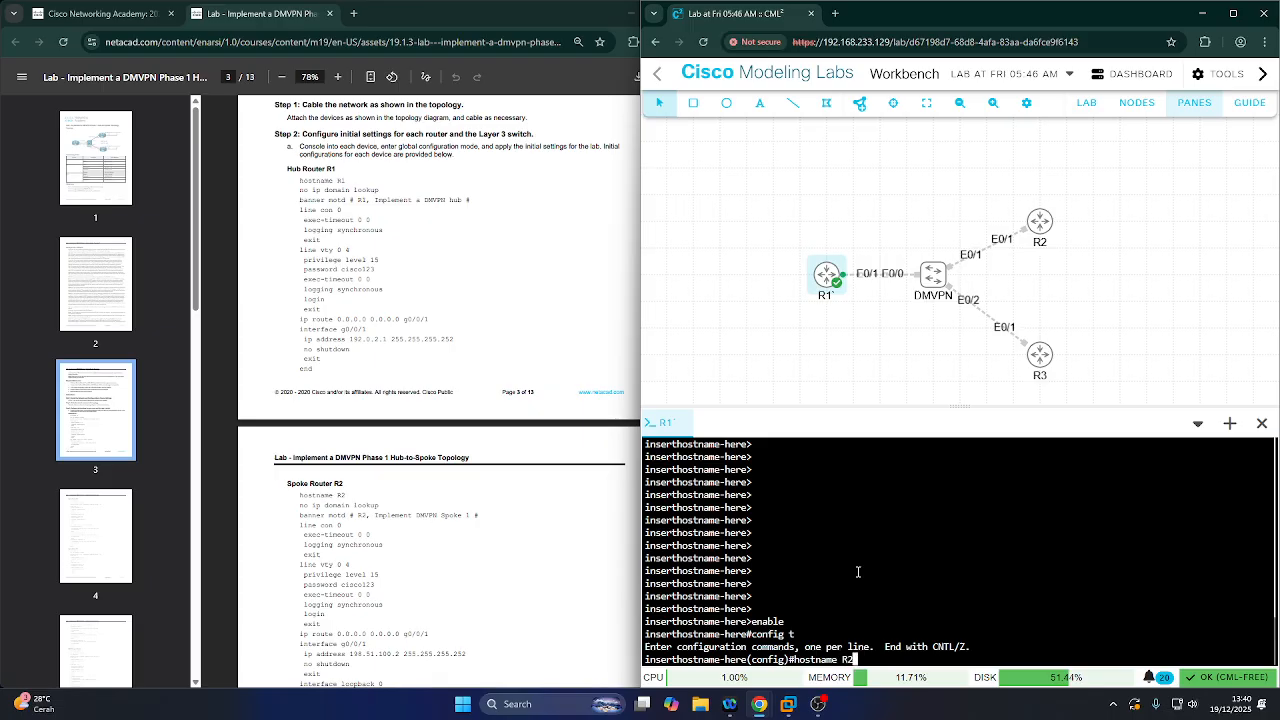
key(BackSpace)
text(1)
key(Return)
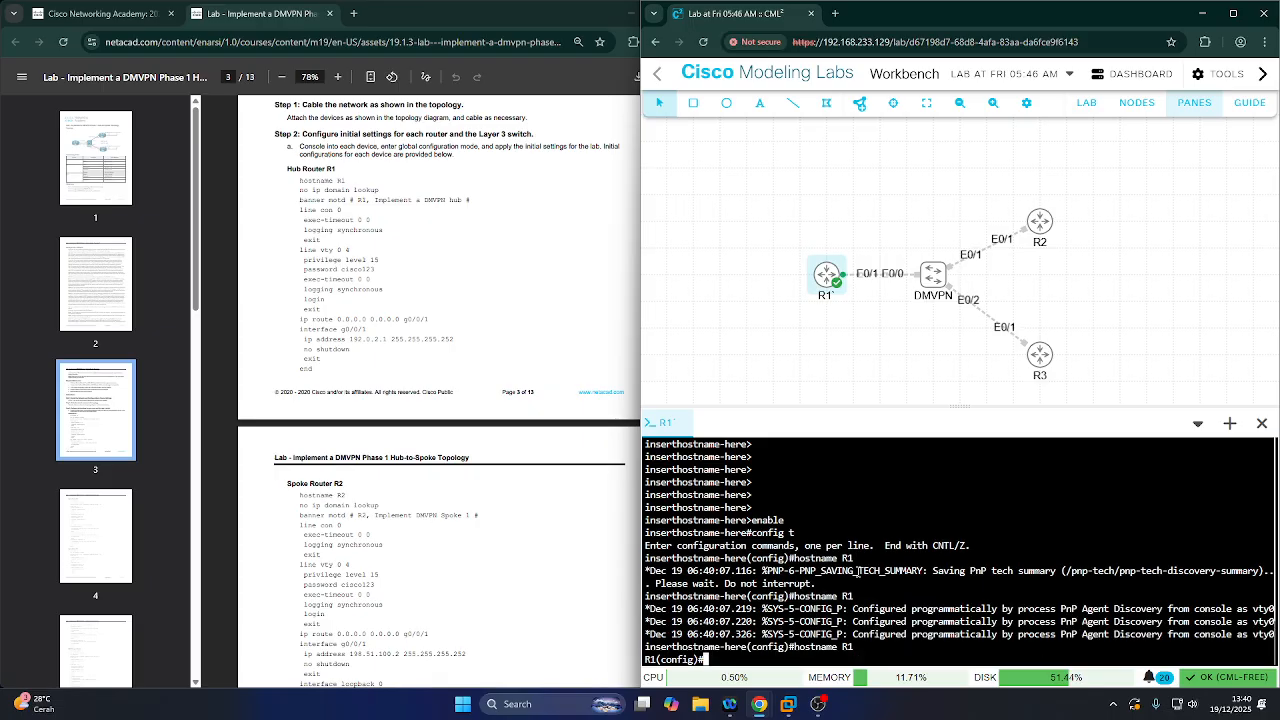
- Disable DNS lookup and set the MOTD banner 'R1, Implement a DMVPN hub'
text(no i)
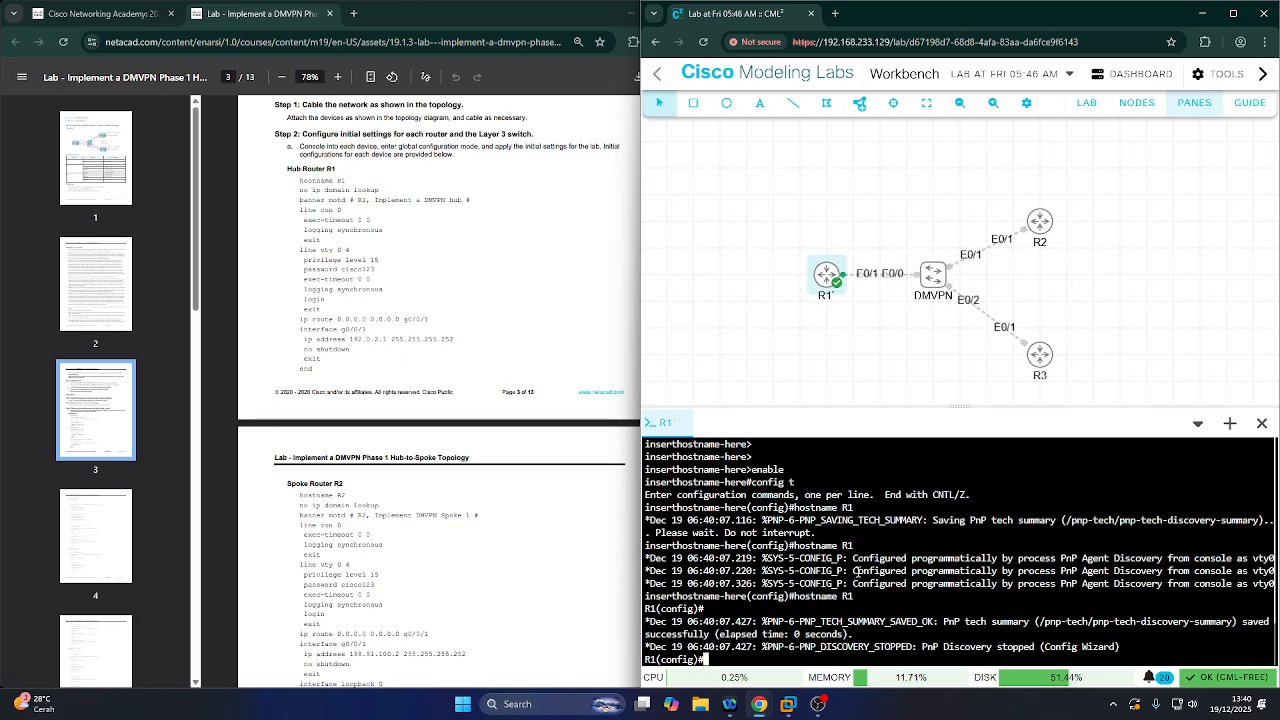
text(P DOMAIN LOO)
key(BackSpace)
key(BackSpace)
key(BackSpace)
key(BackSpace)
key(BackSpace)
key(BackSpace)
key(BackSpace)
key(BackSpace)
key(BackSpace)
key(BackSpace)
key(BackSpace)
key(BackSpace)
key(BackSpace)
key(BackSpace)
key(BackSpace)
key(BackSpace)
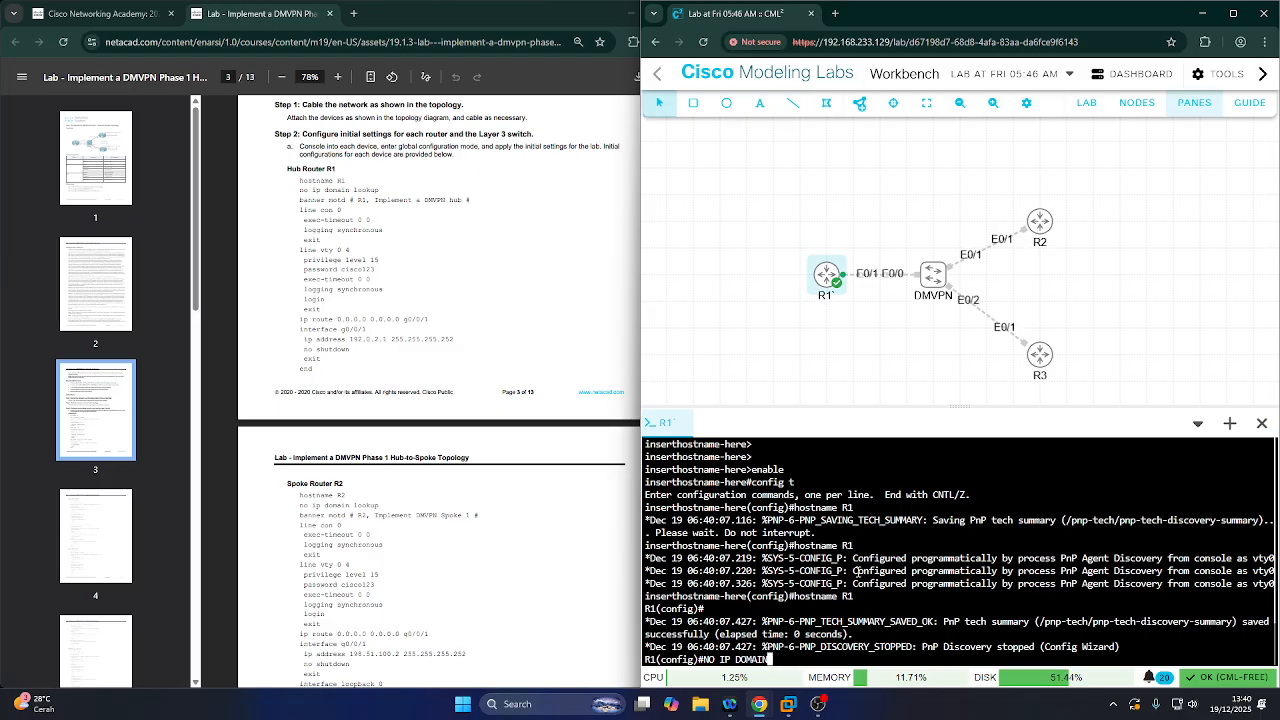
text(no ip domain l)
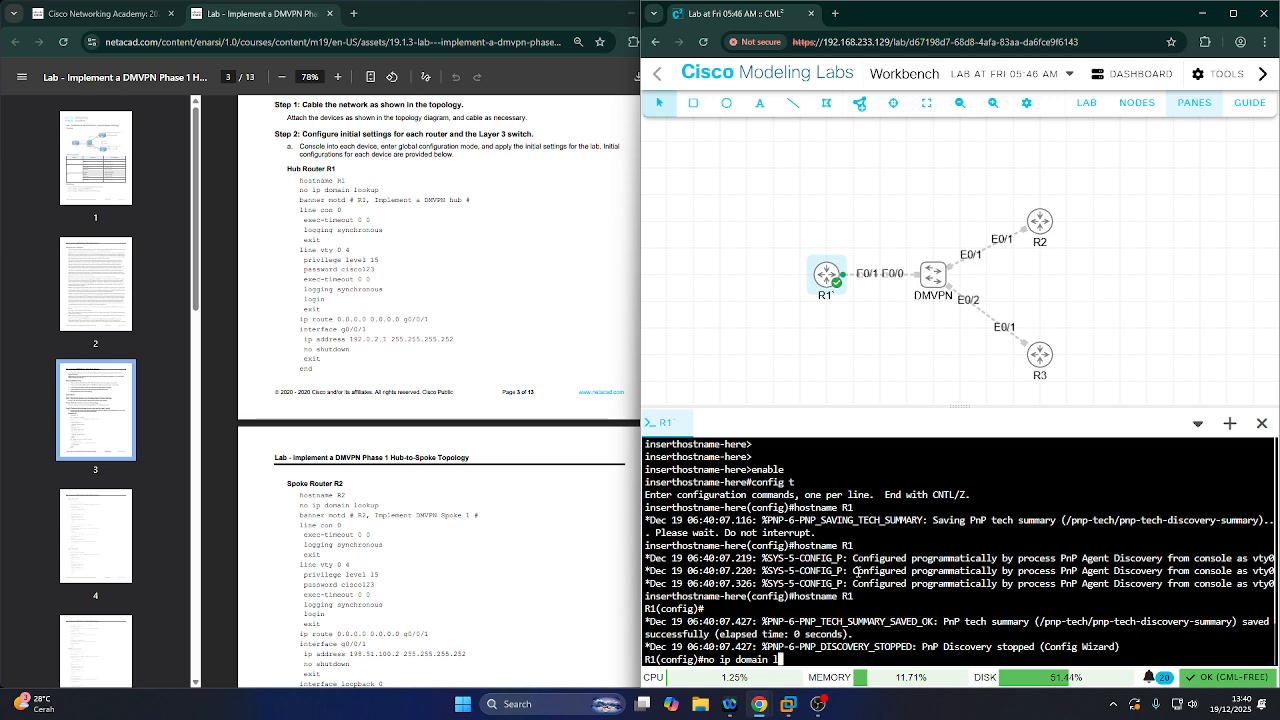
text(ooku)
key(BackSpace)
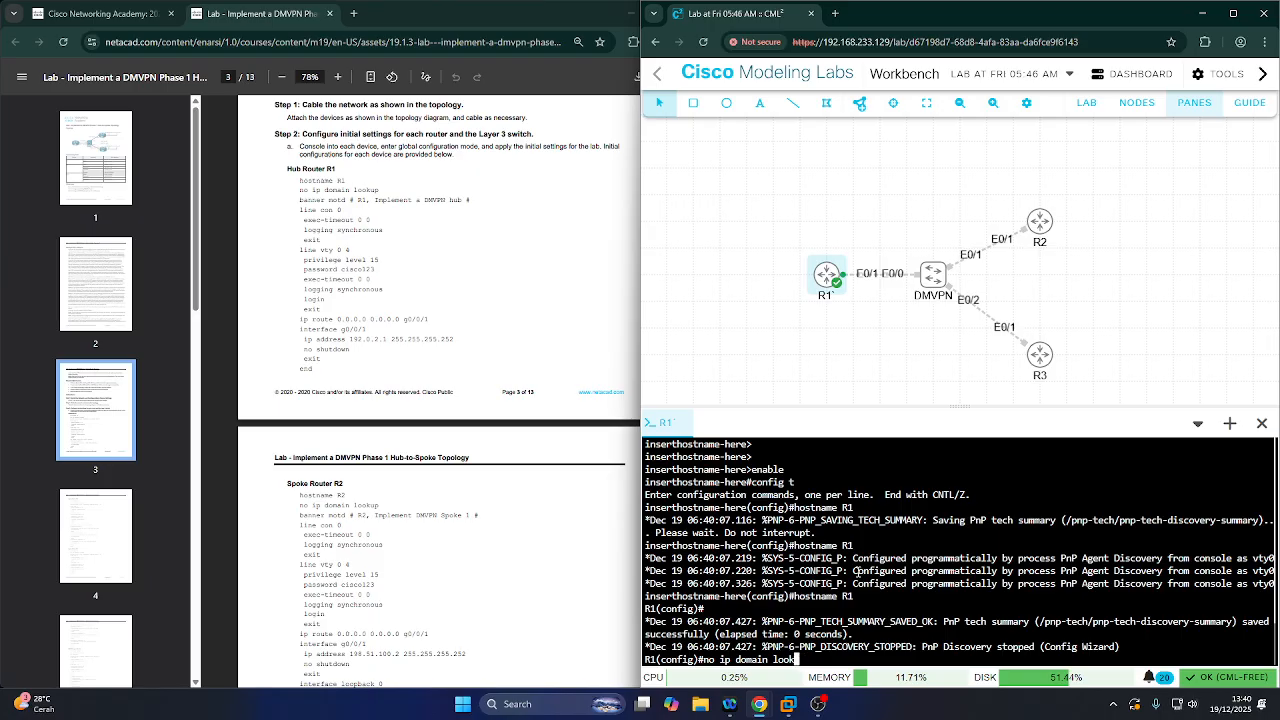
text(up)
key(Return)
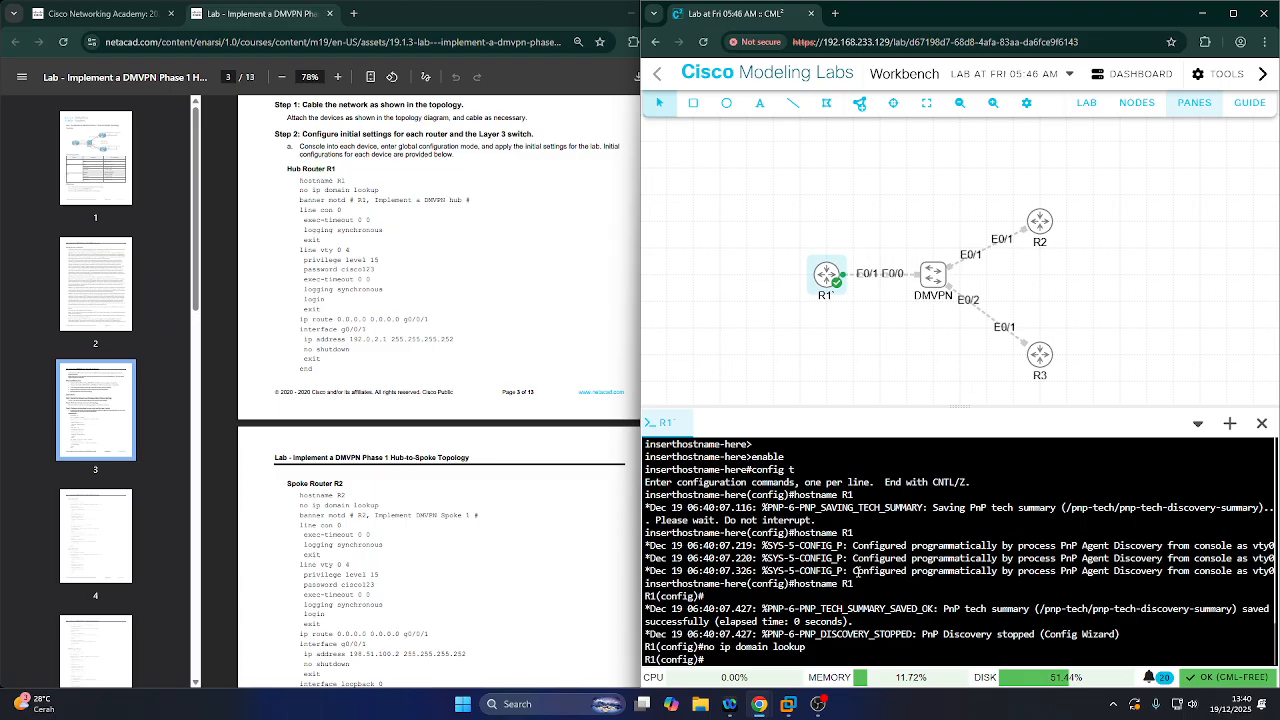
text(banner motd # R1)
key(BackSpace)
text(, Implement a )
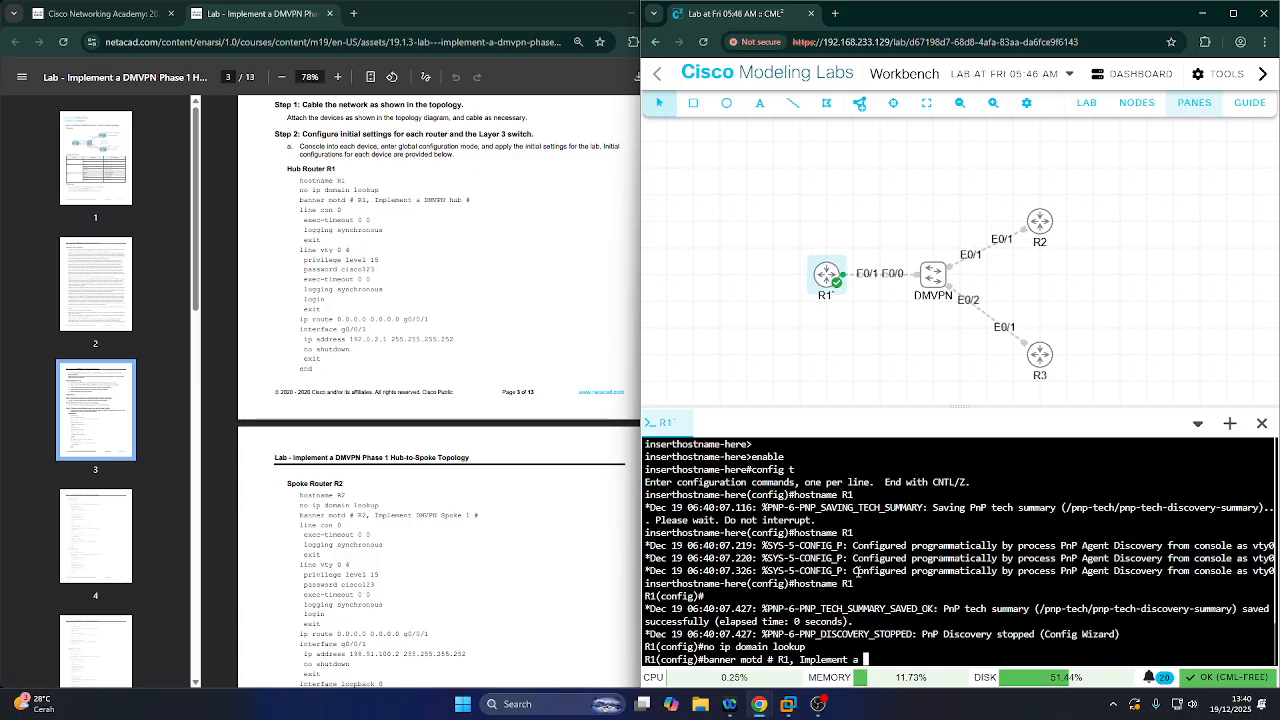
text(DMVP)
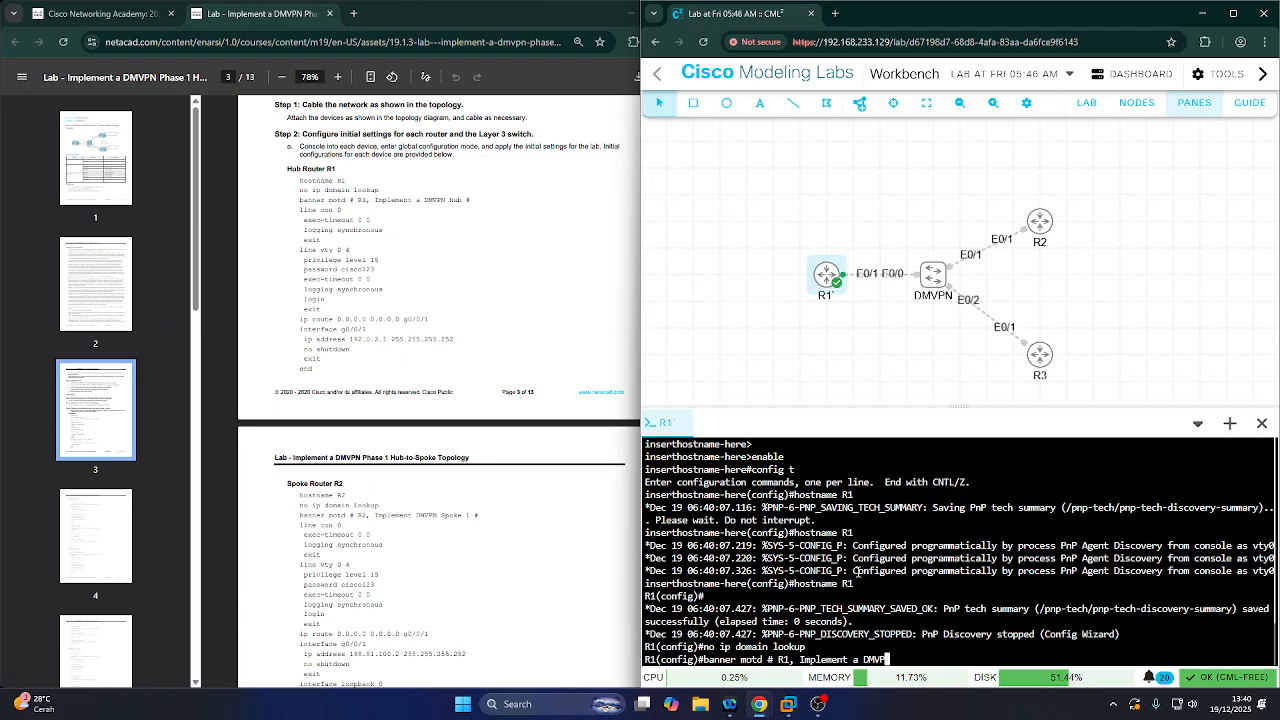
text(N hub #)
key(Return)
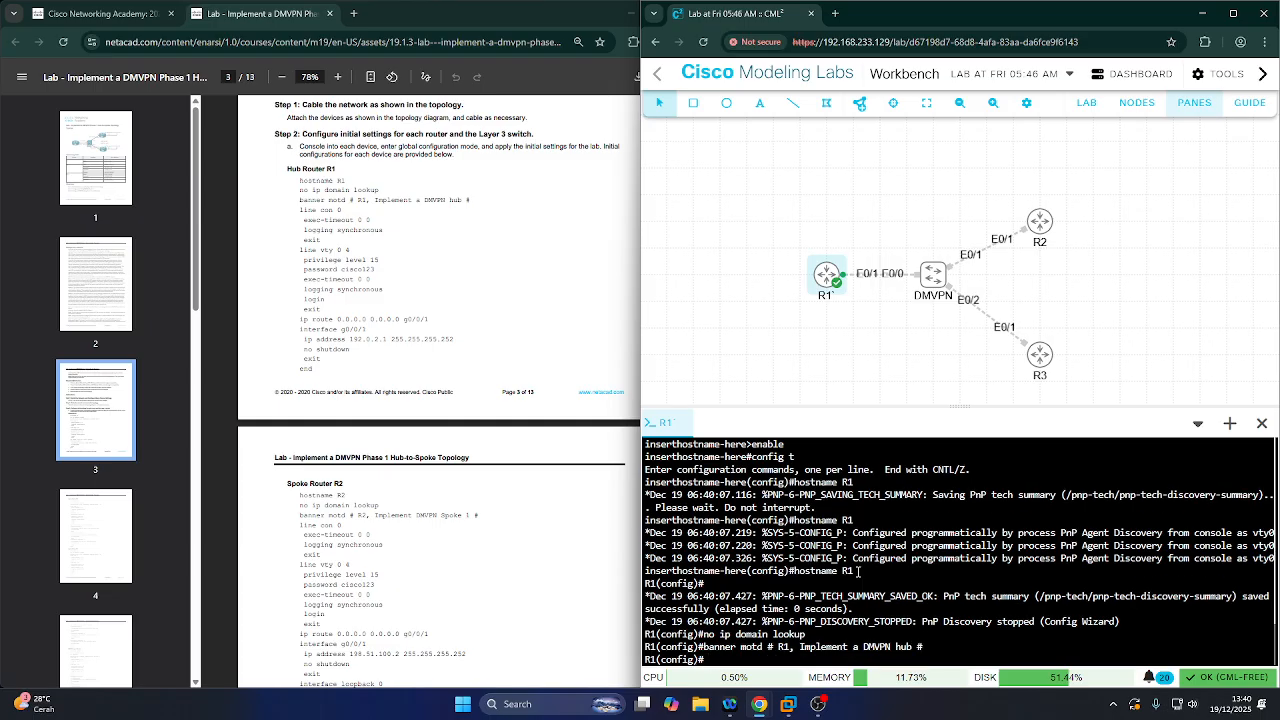
- Give line con 0 exec-timeout 0 0 and logging synchronous
text(line con 0)
key(Return)
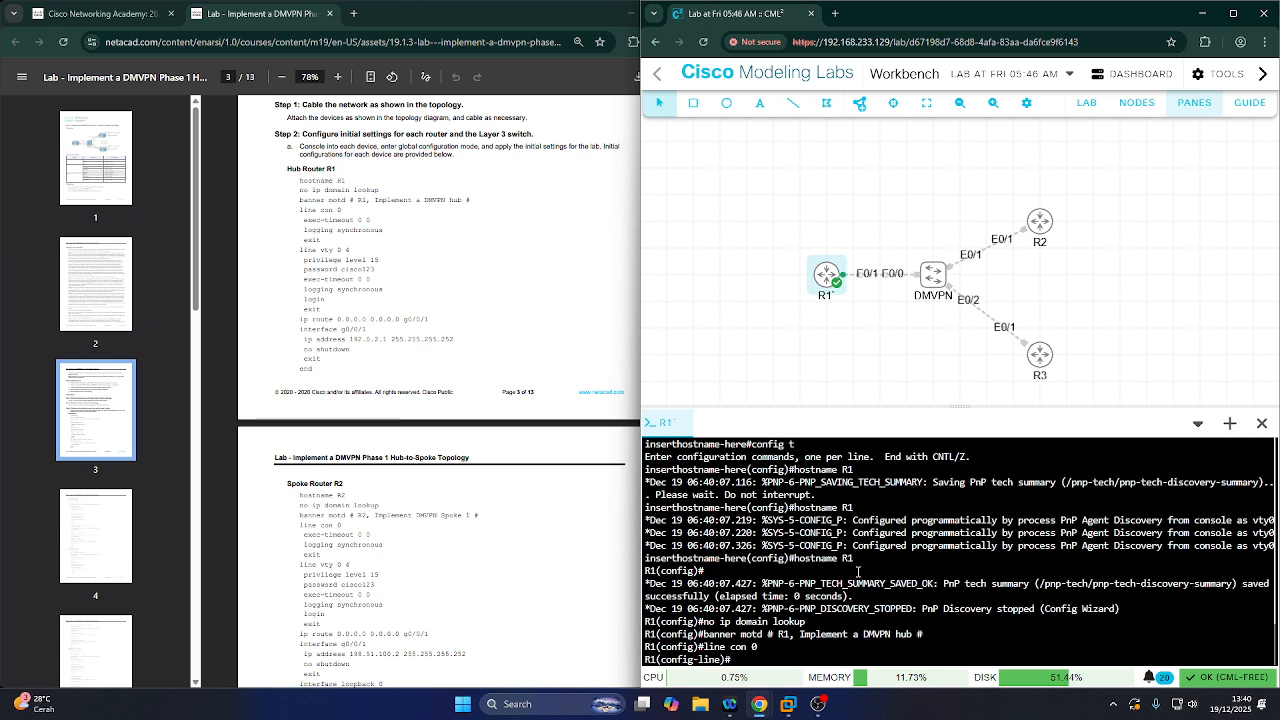
text(exec-timeout 0 0)
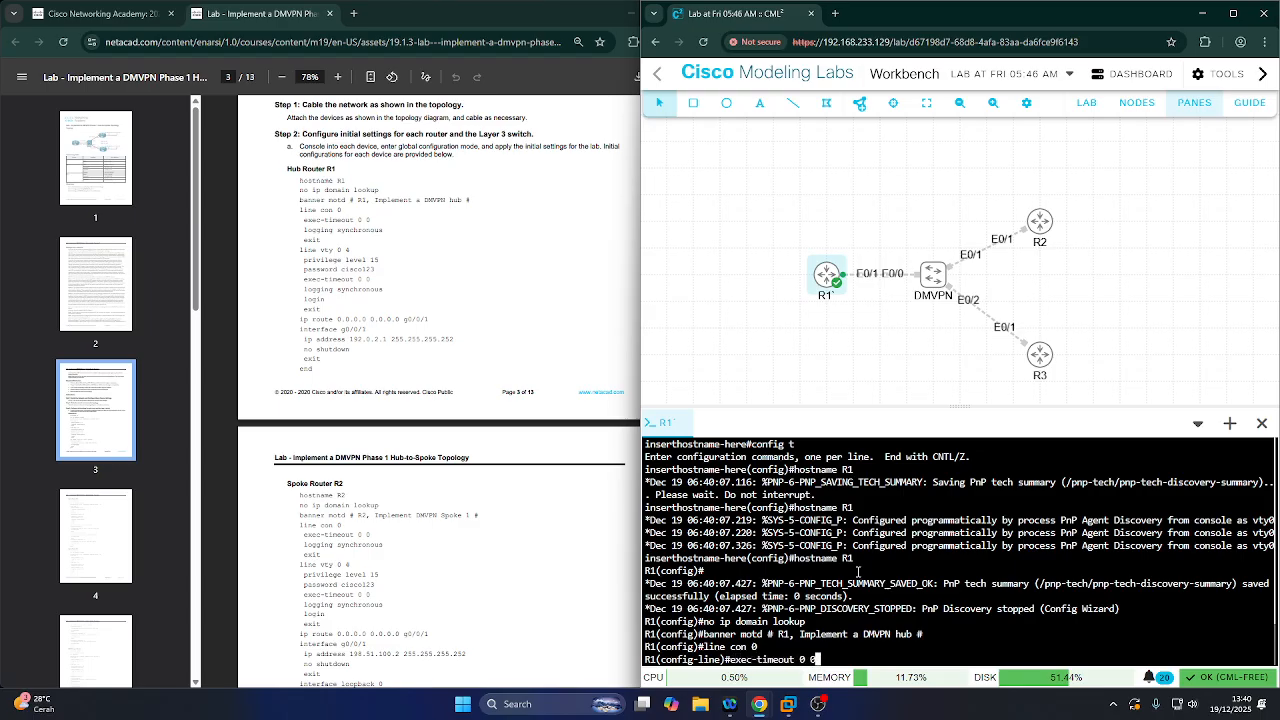
key(Return)
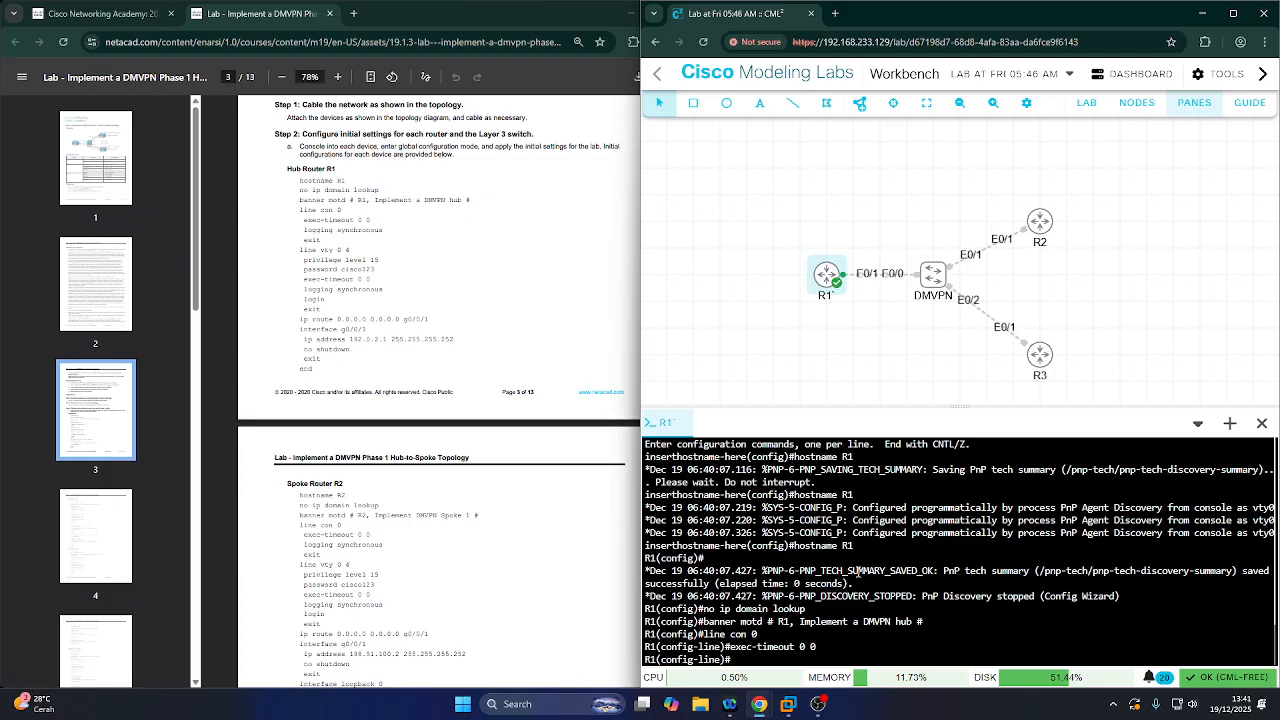
text(logging synchro)
text(nous)
key(Return)
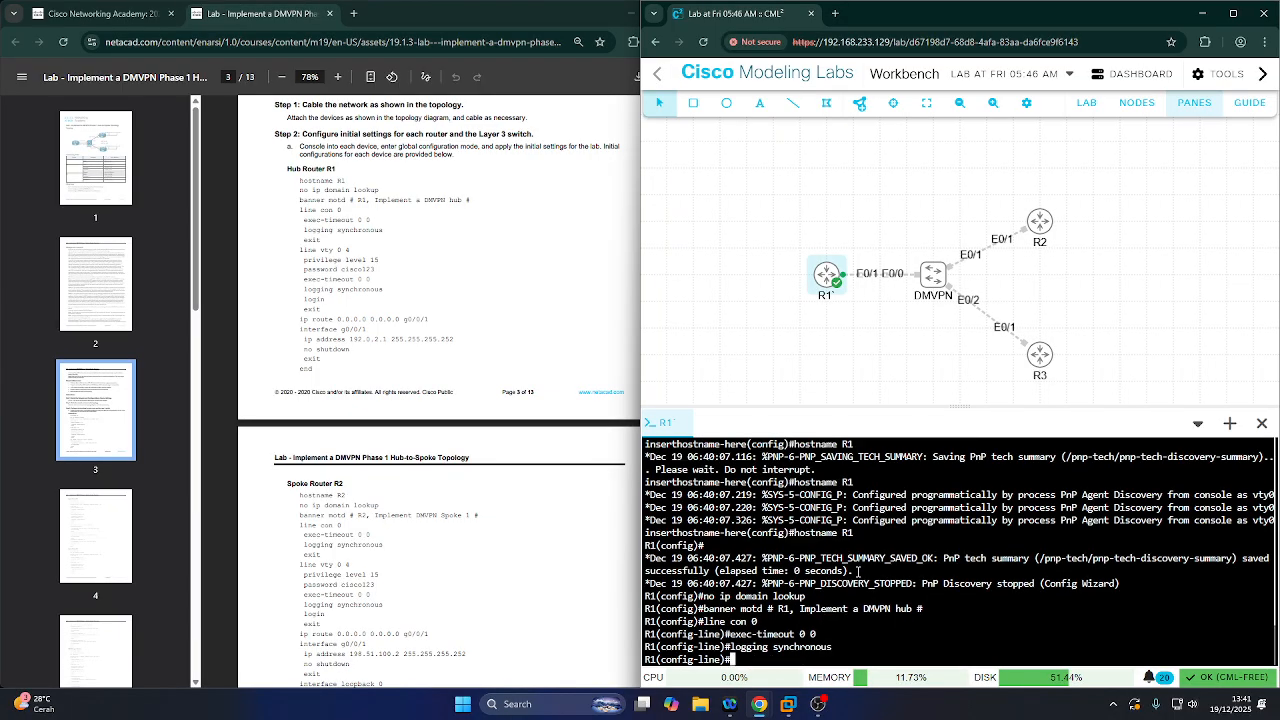
text(exit)
key(Return)
- Give line vty 0 4 privilege level 15, a login password, exec-timeout 0 0, logging synchronous and login
text(line )
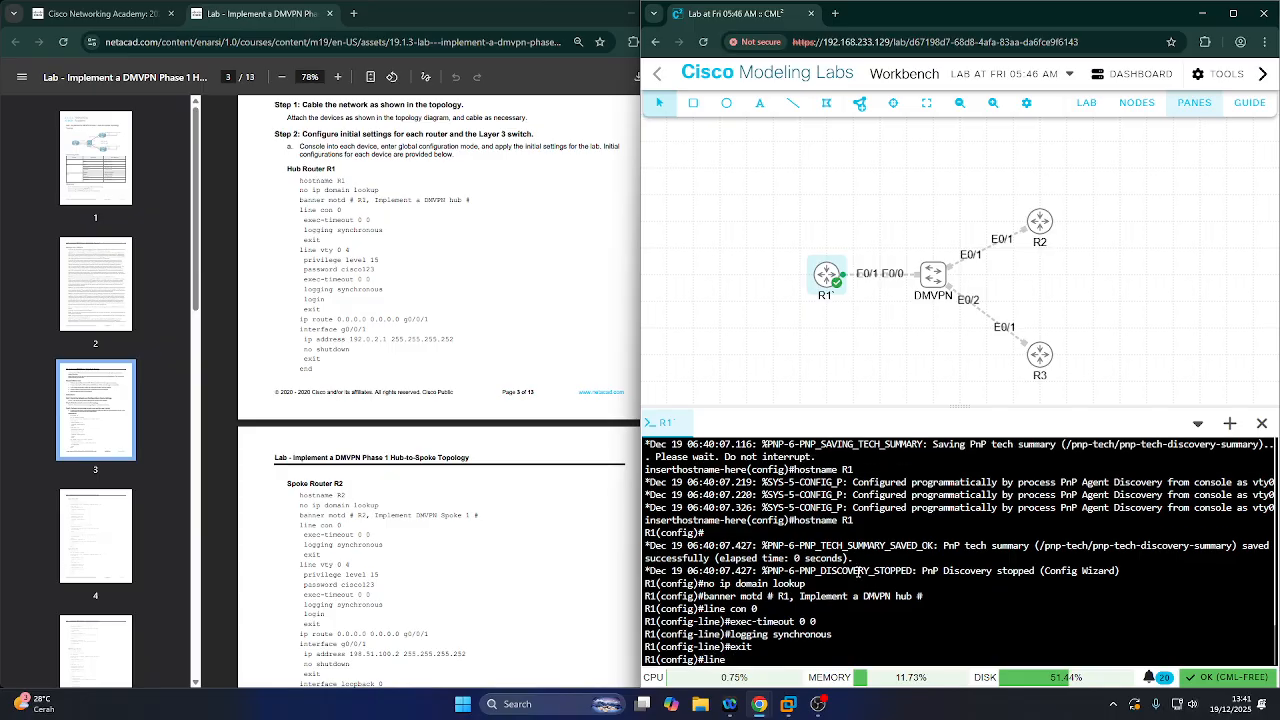
text(vty 0 4)
key(Return)
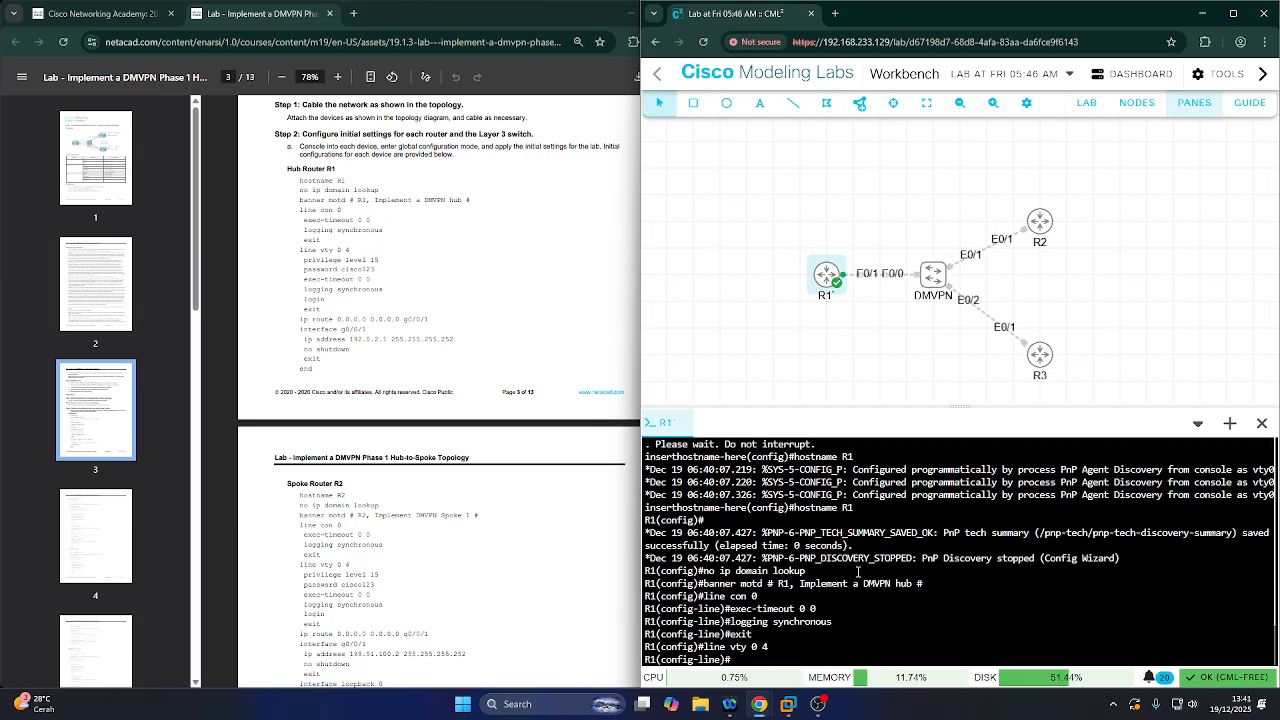
text(privilege level 15)
key(Return)
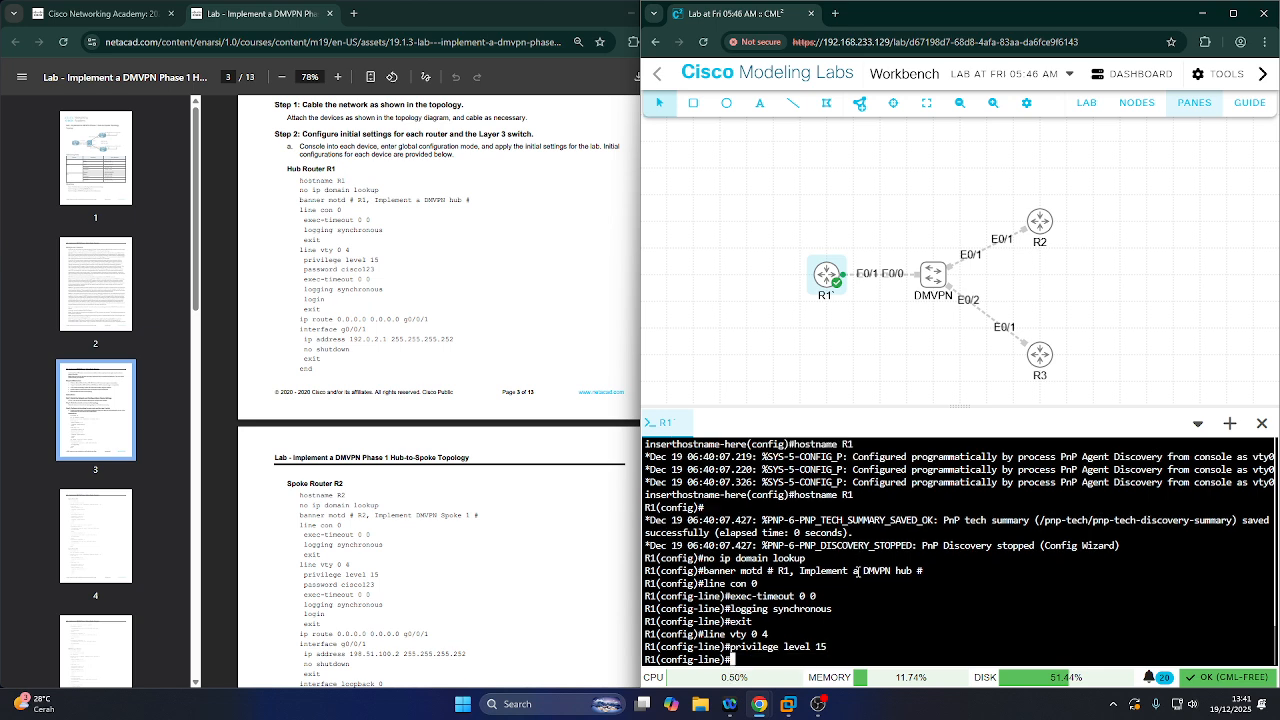
text(password cisco123)
key(Return)
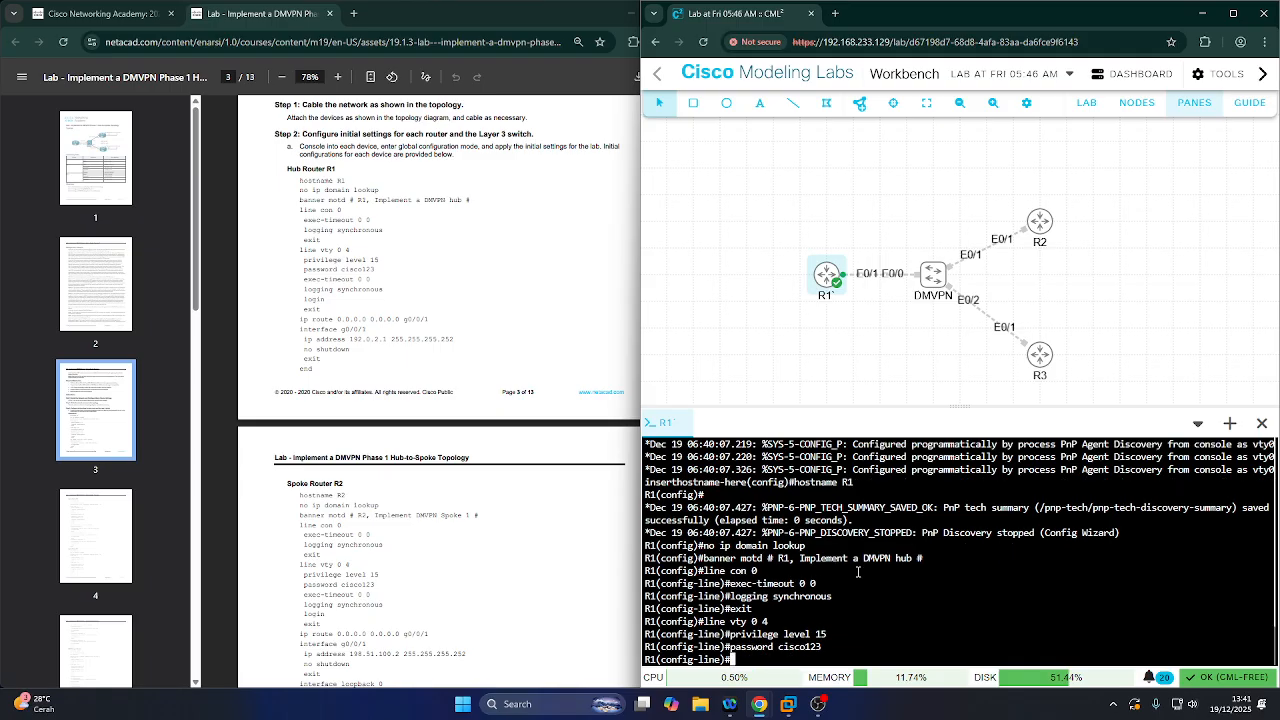
text(exec)
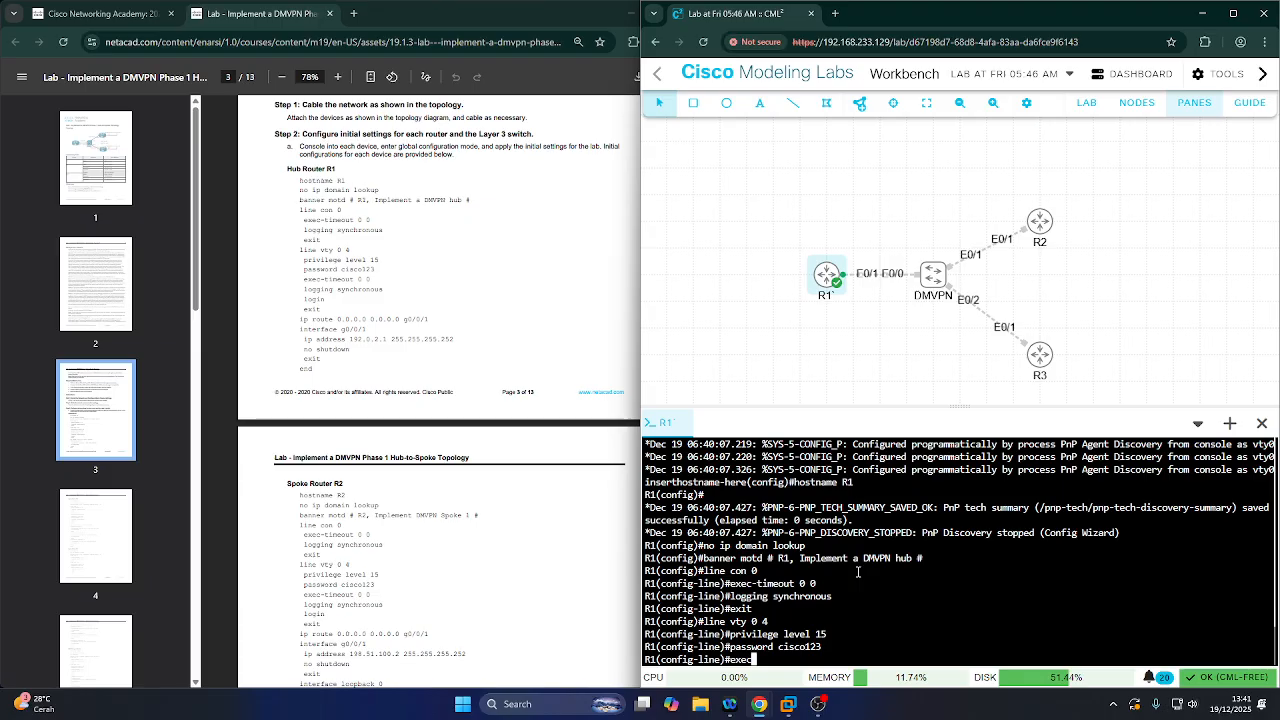
text(-timeout 0 0)
key(Return)
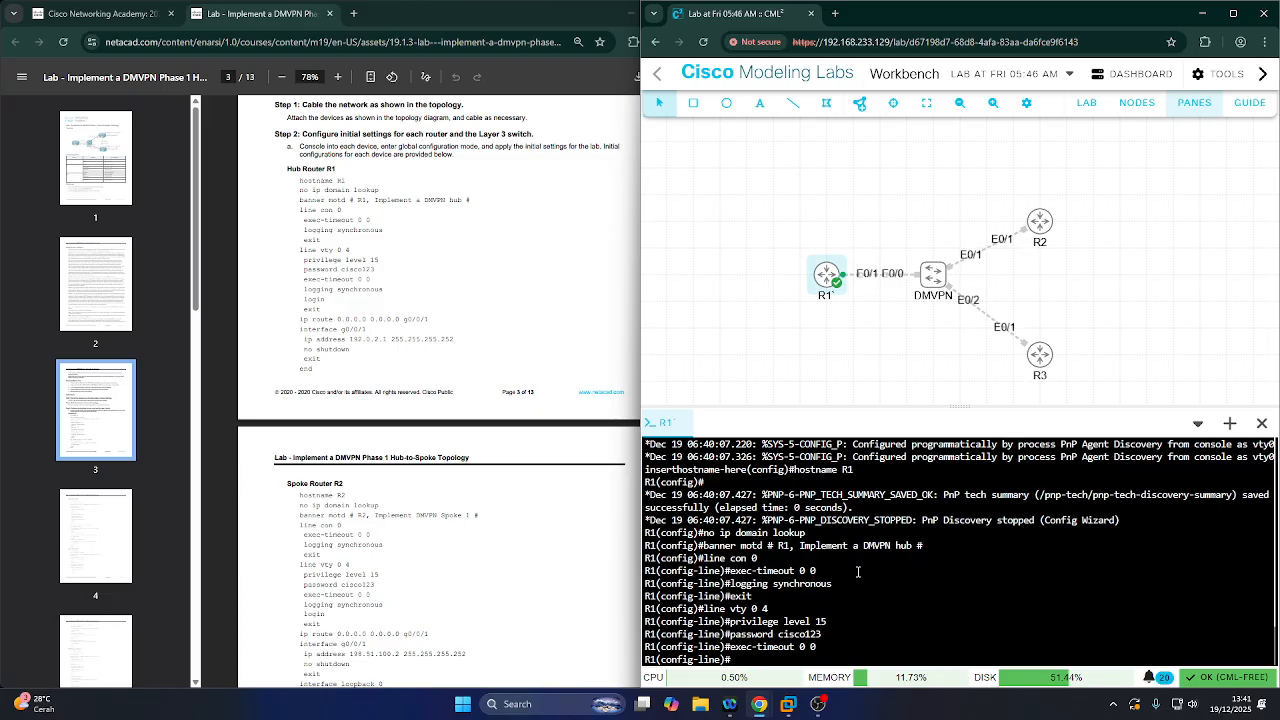
text(loggi)
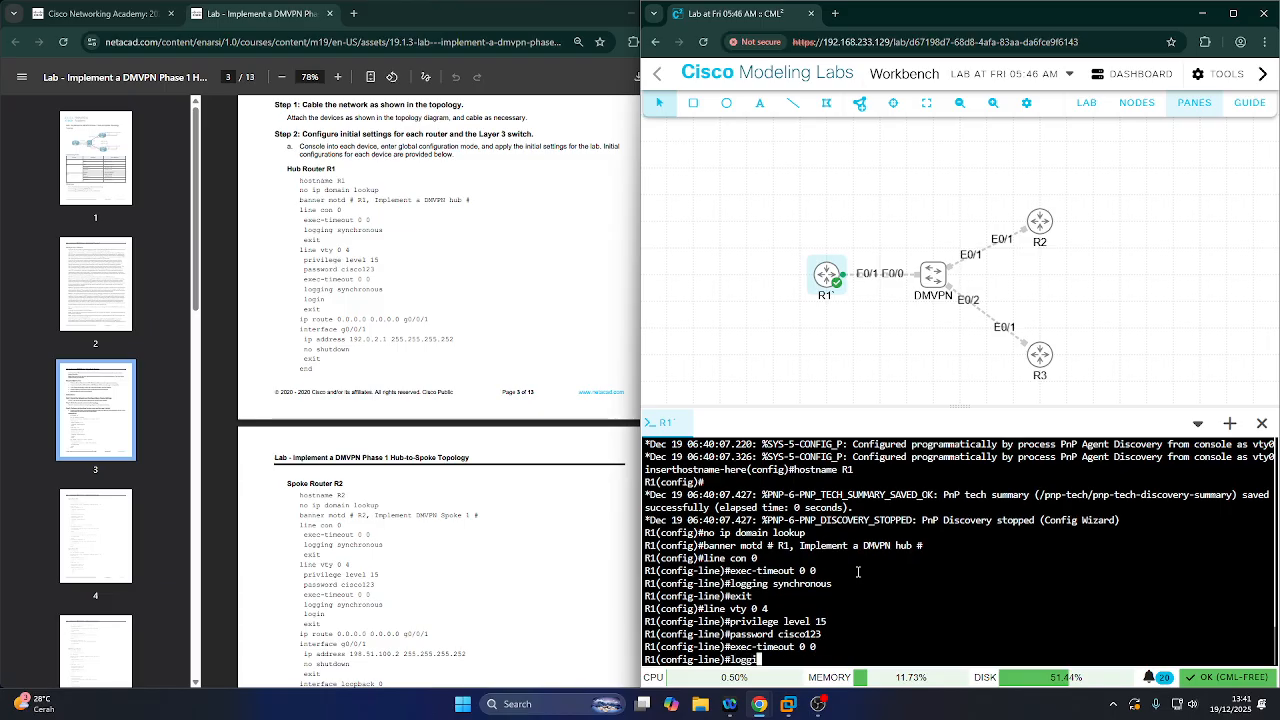
text(ng synchronous)
key(Return)
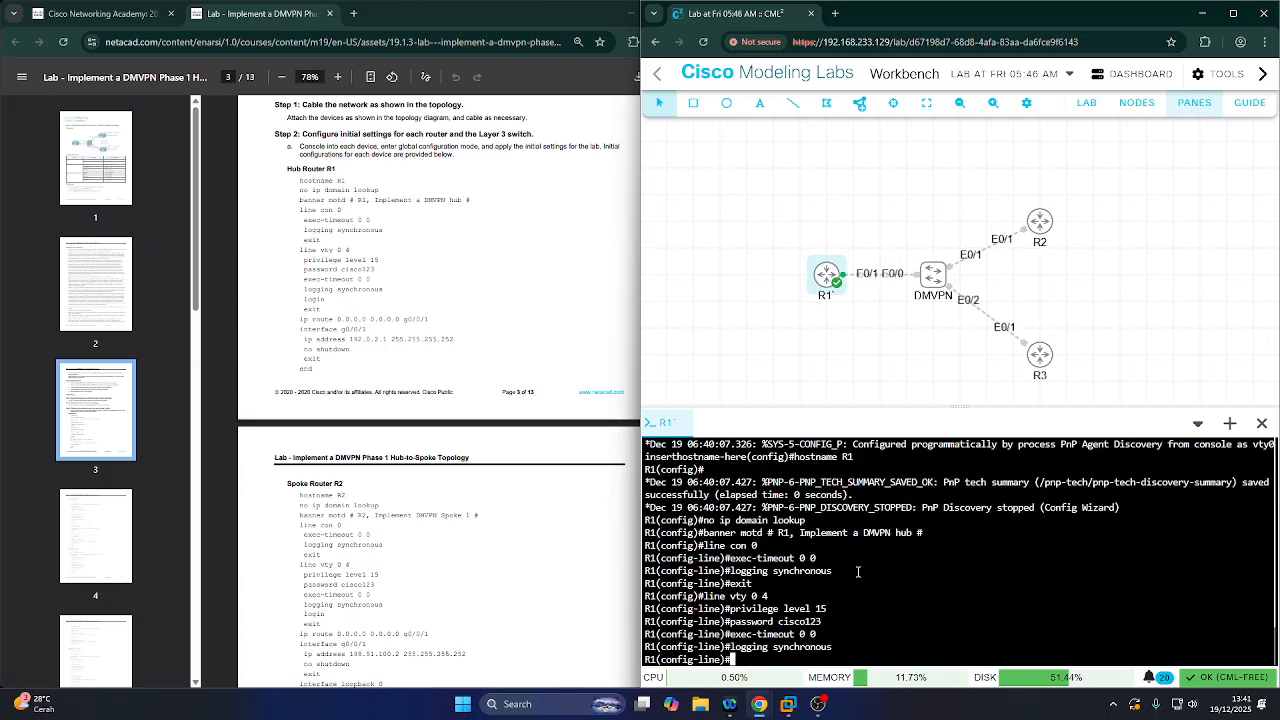
text(login)
key(Return)
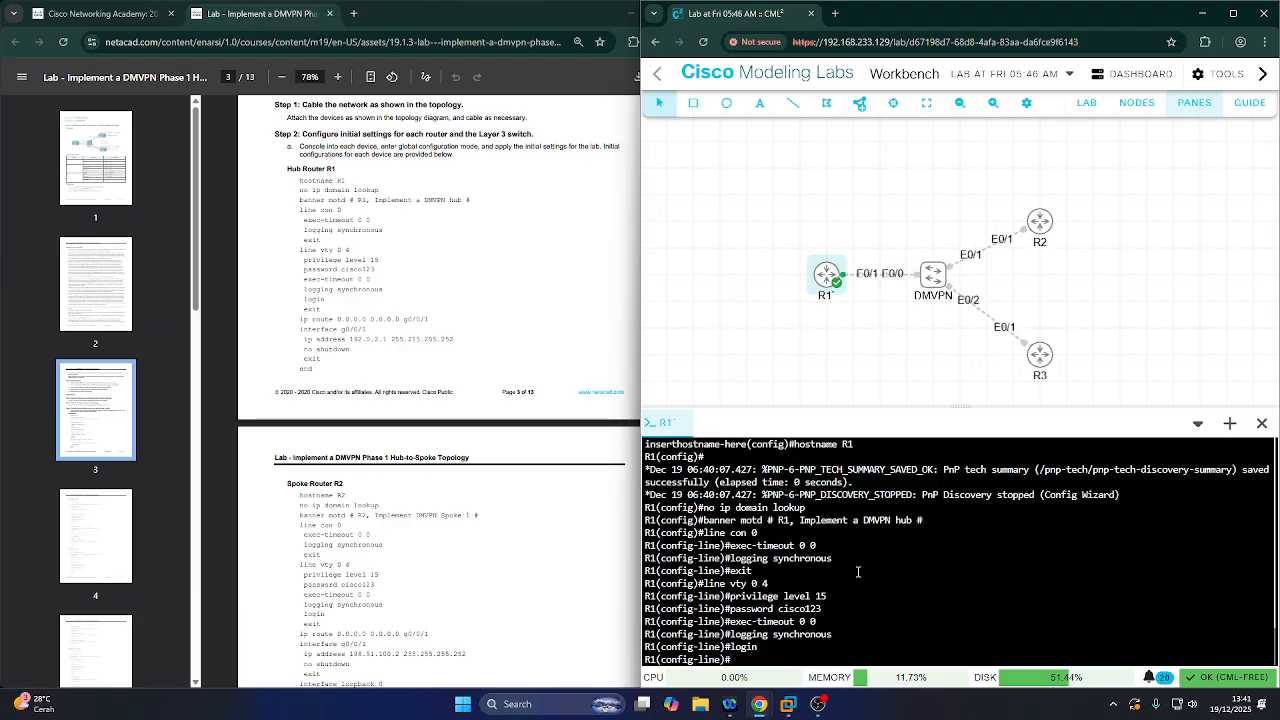
text(exit)
key(Return)
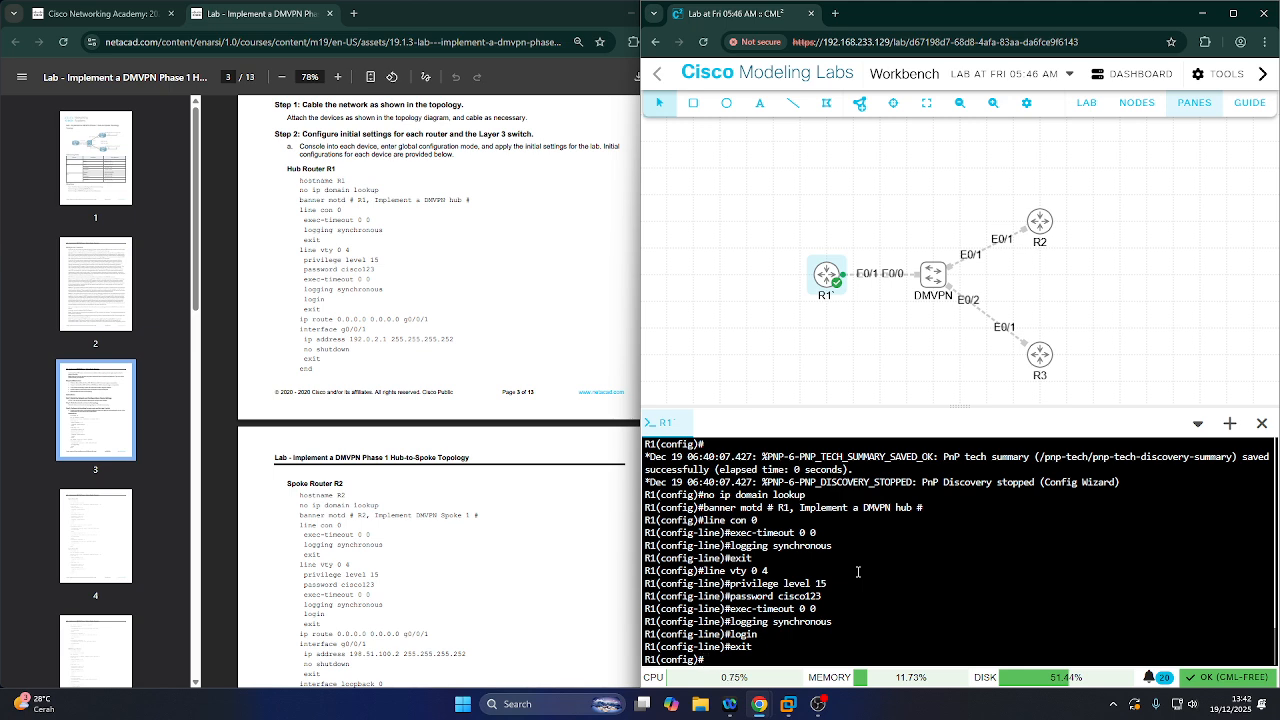
- Enter ip route 0.0.0.0 0.0.0.0 e0/1 on R1 as its default route
text(ip route 0.0.0.0 .0.)
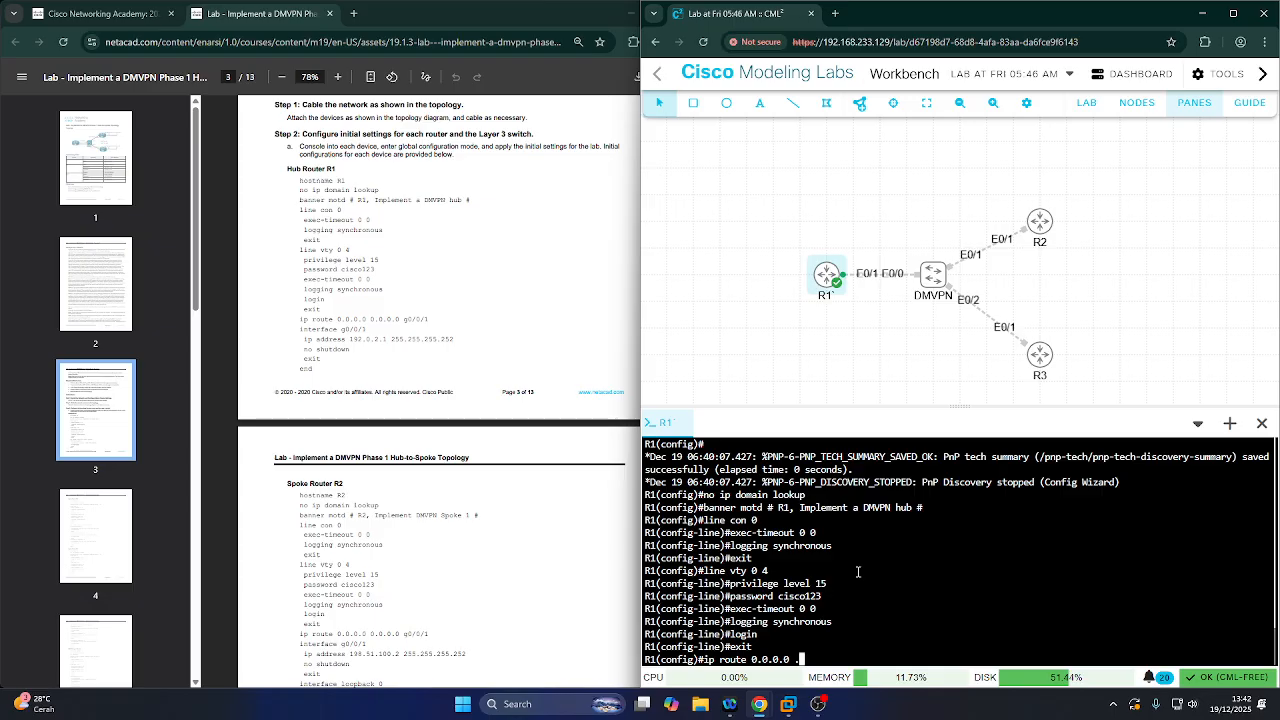
key(BackSpace)
key(BackSpace)
key(BackSpace)
text(0.0.0.0 e/0)
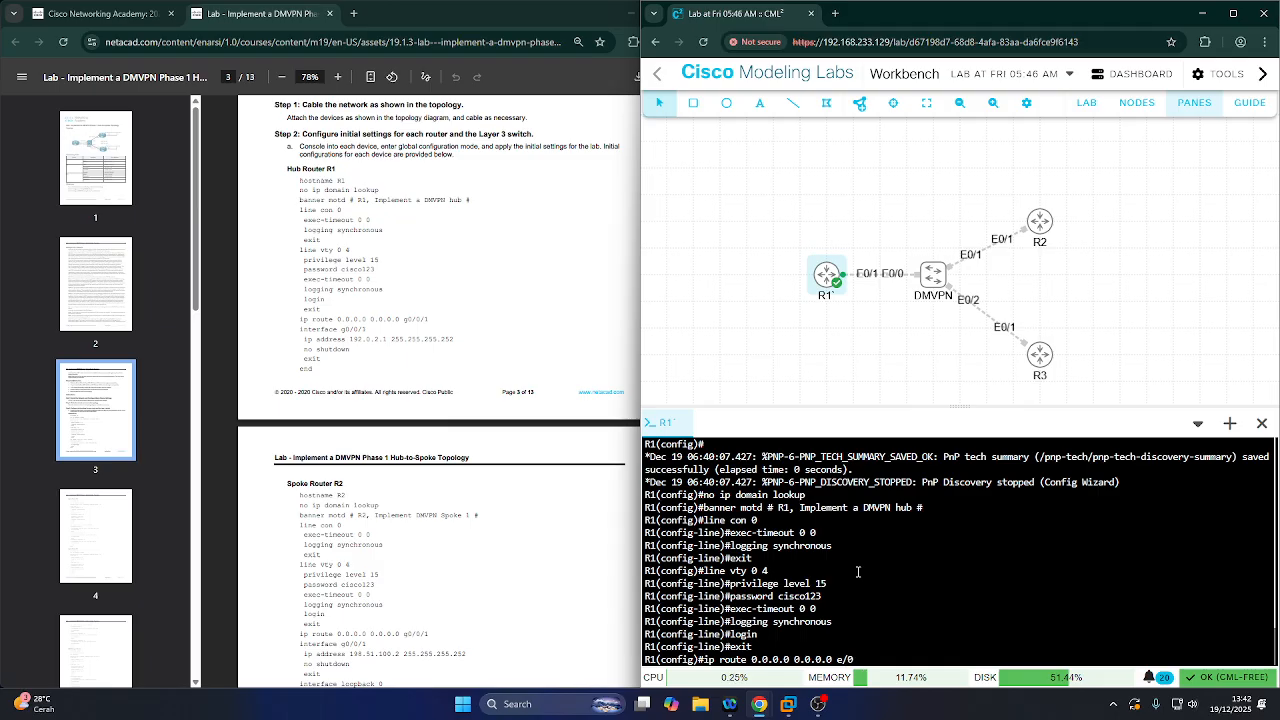
text(1)
key(Return)
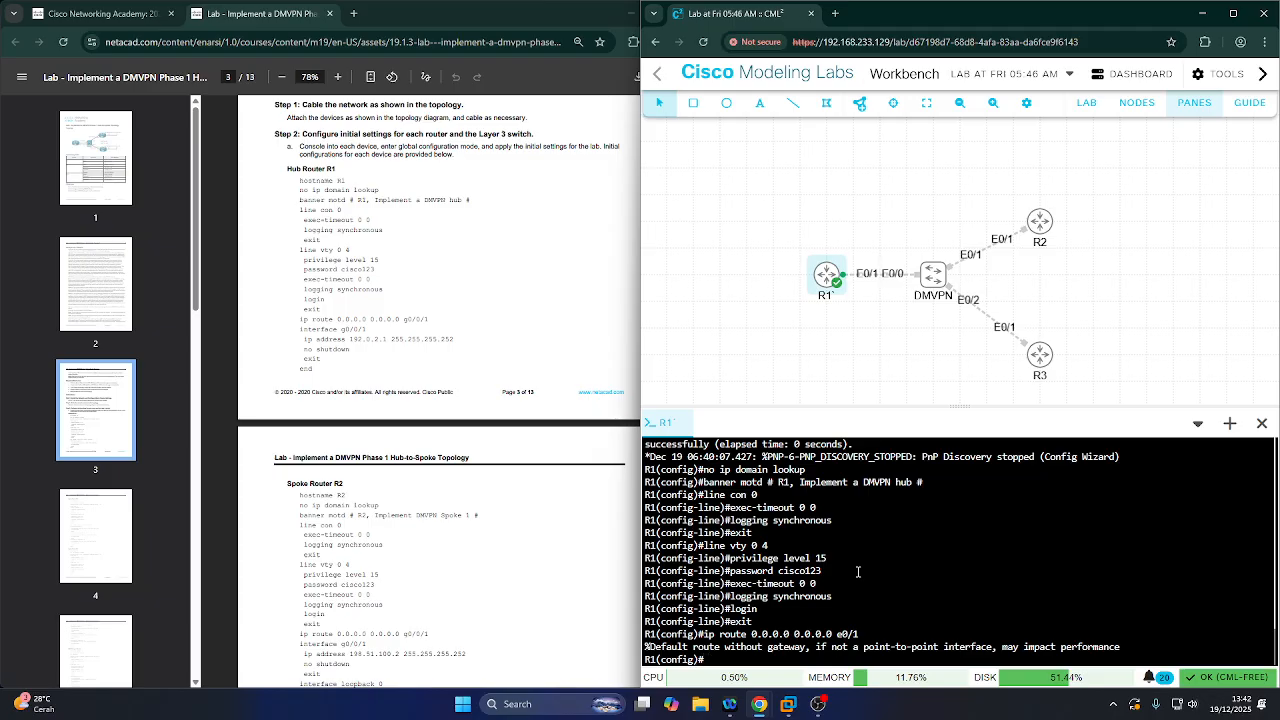
- Review R1's interface settings in the lab PDF
click(432, 333)
drag(298, 319, 430, 320)
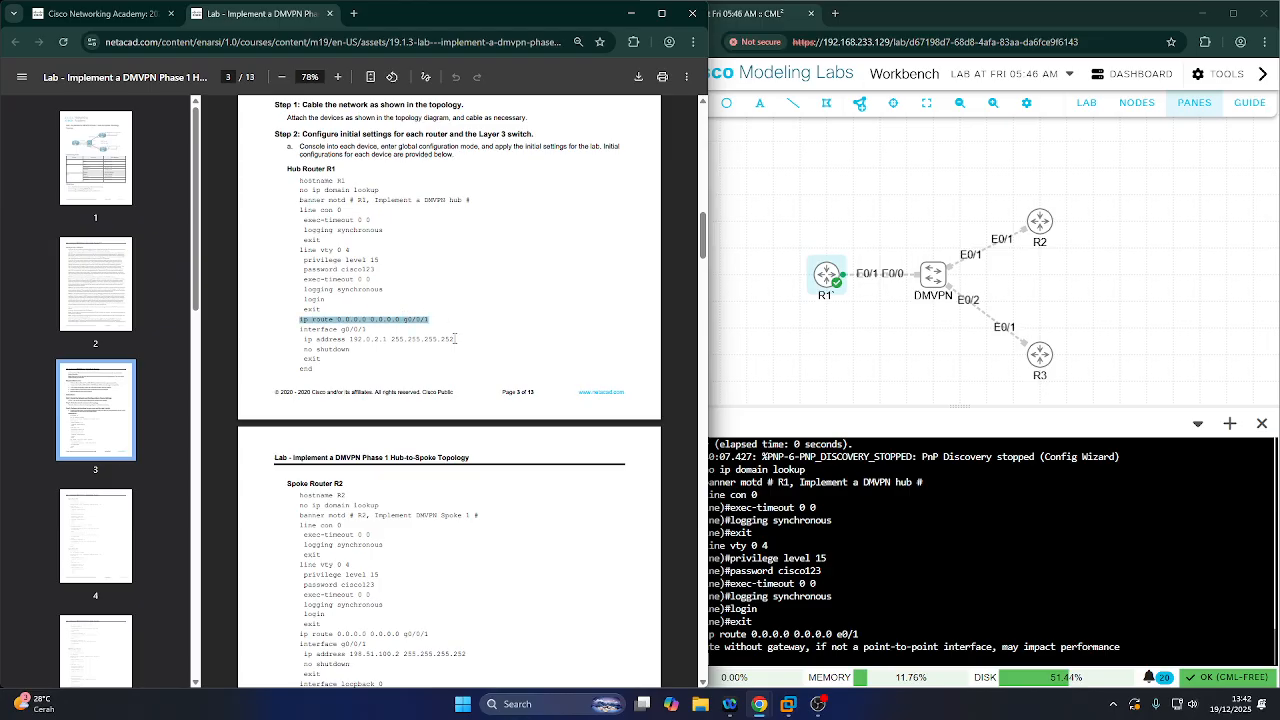
scroll(455, 335, up, 5)
scroll(459, 345, up, 3)
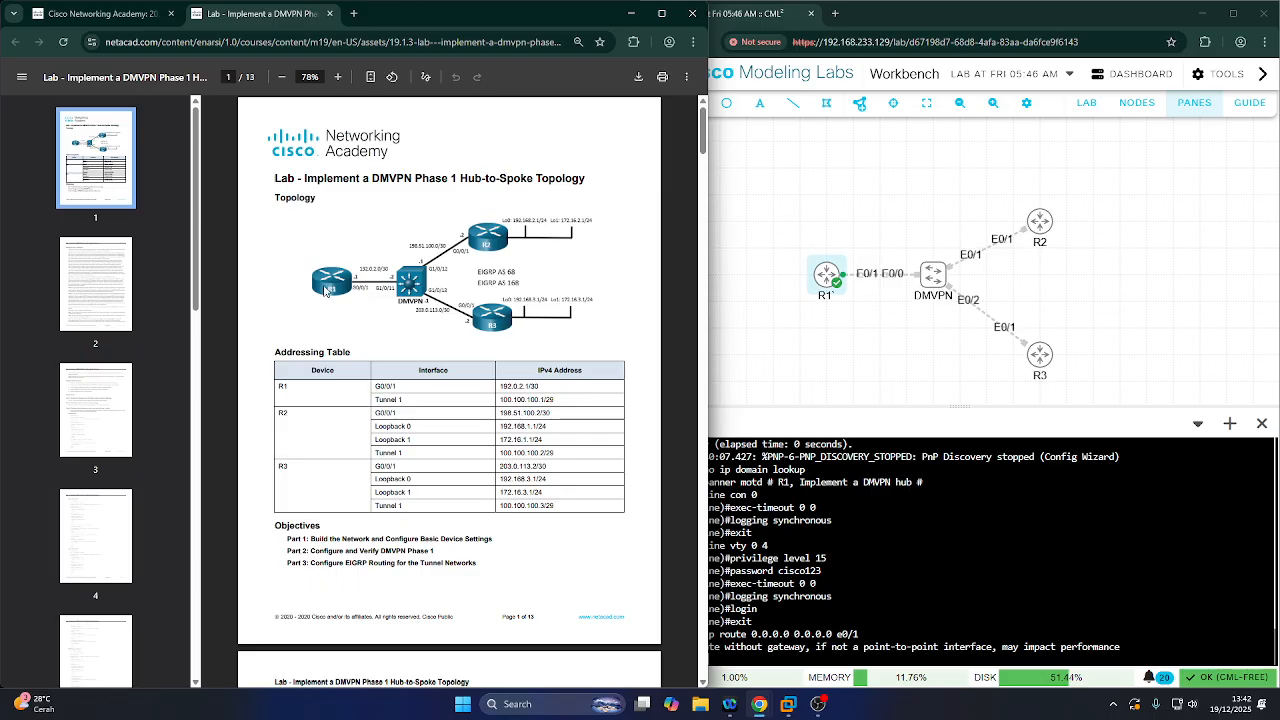
scroll(418, 372, down, 6)
scroll(418, 374, down, 10)
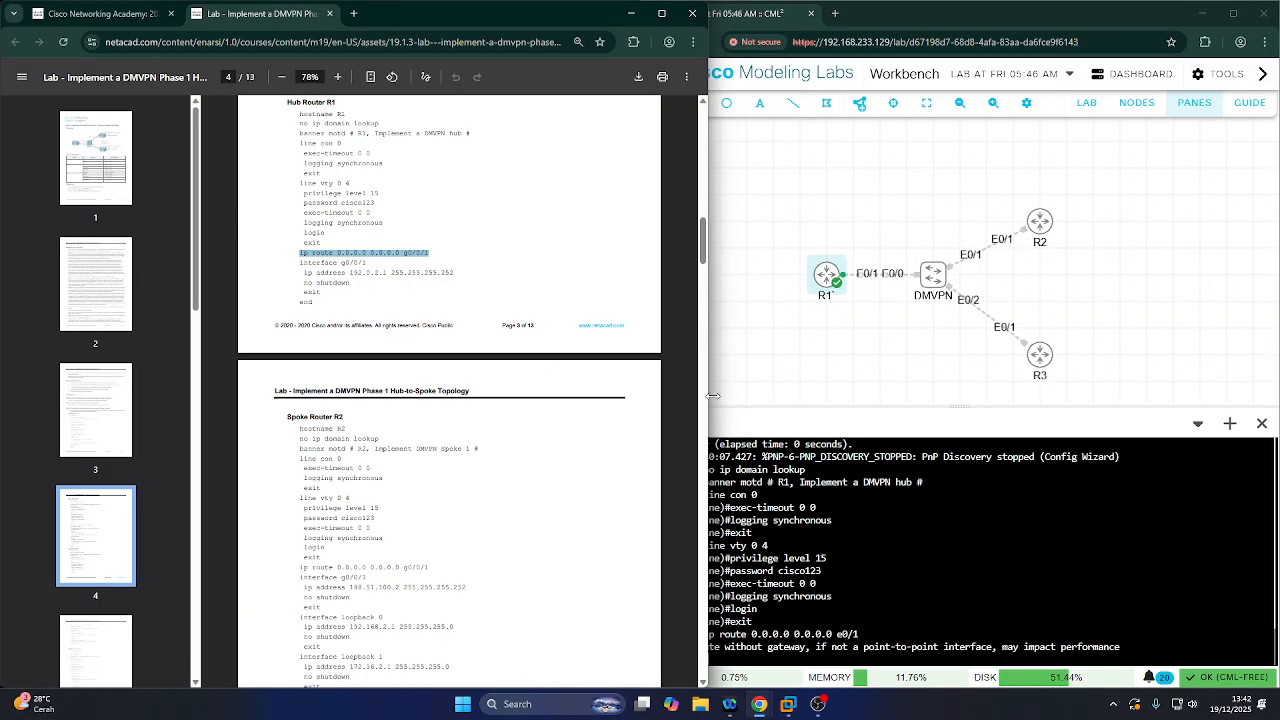
- Address R1's e0/1 as 192.0.2.1 255.255.255.252, bring it up, and end to the privileged prompt
click(880, 636)
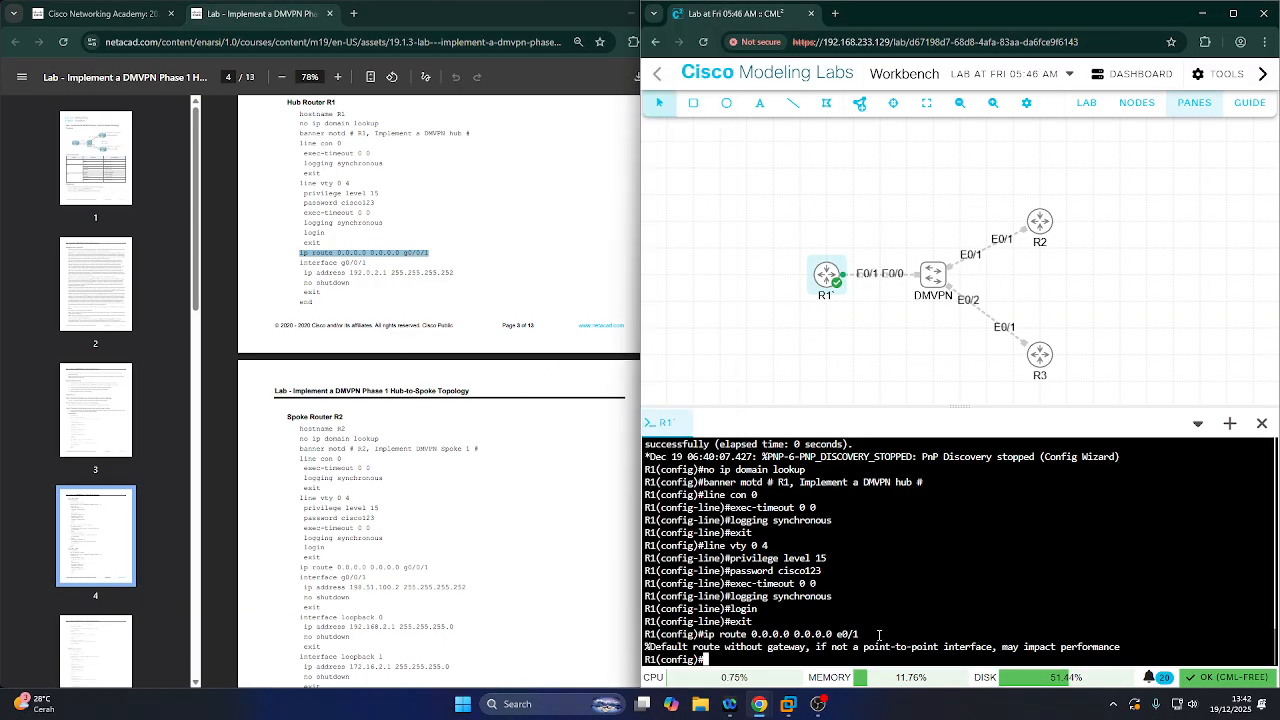
text(interface e0/1)
key(Return)
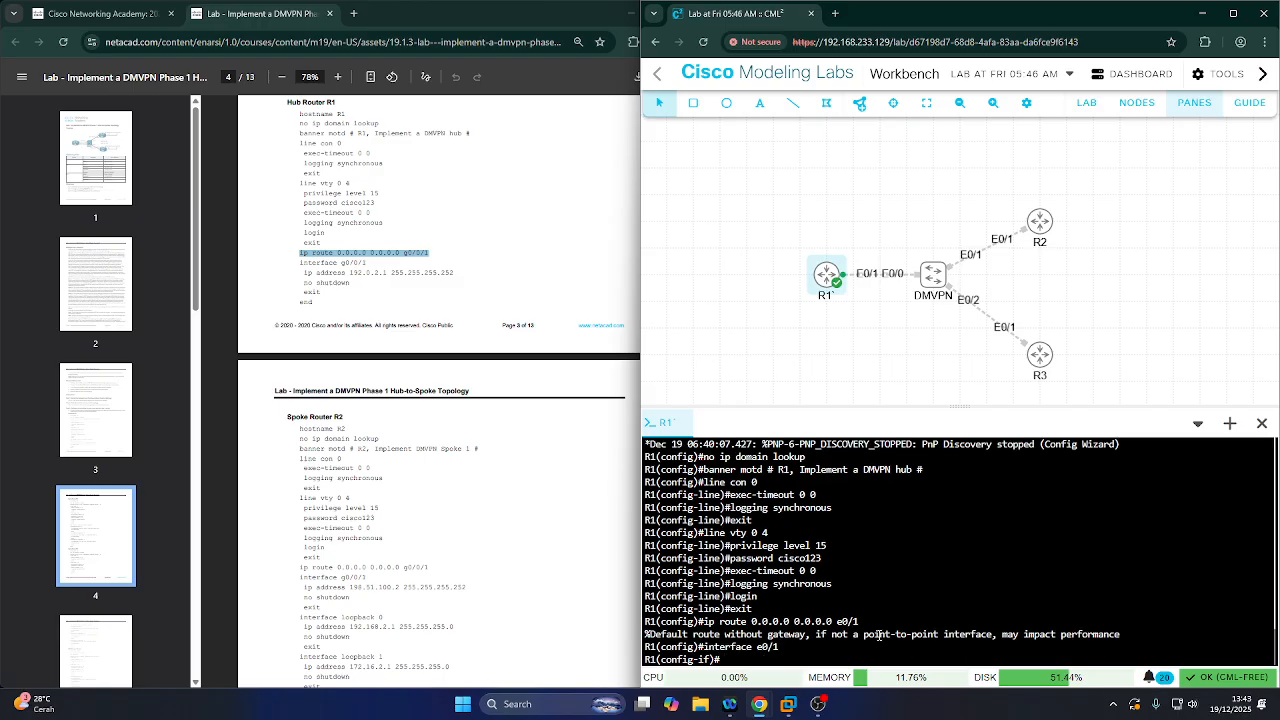
text(ip add 192.0.2.1 255.255.255.252)
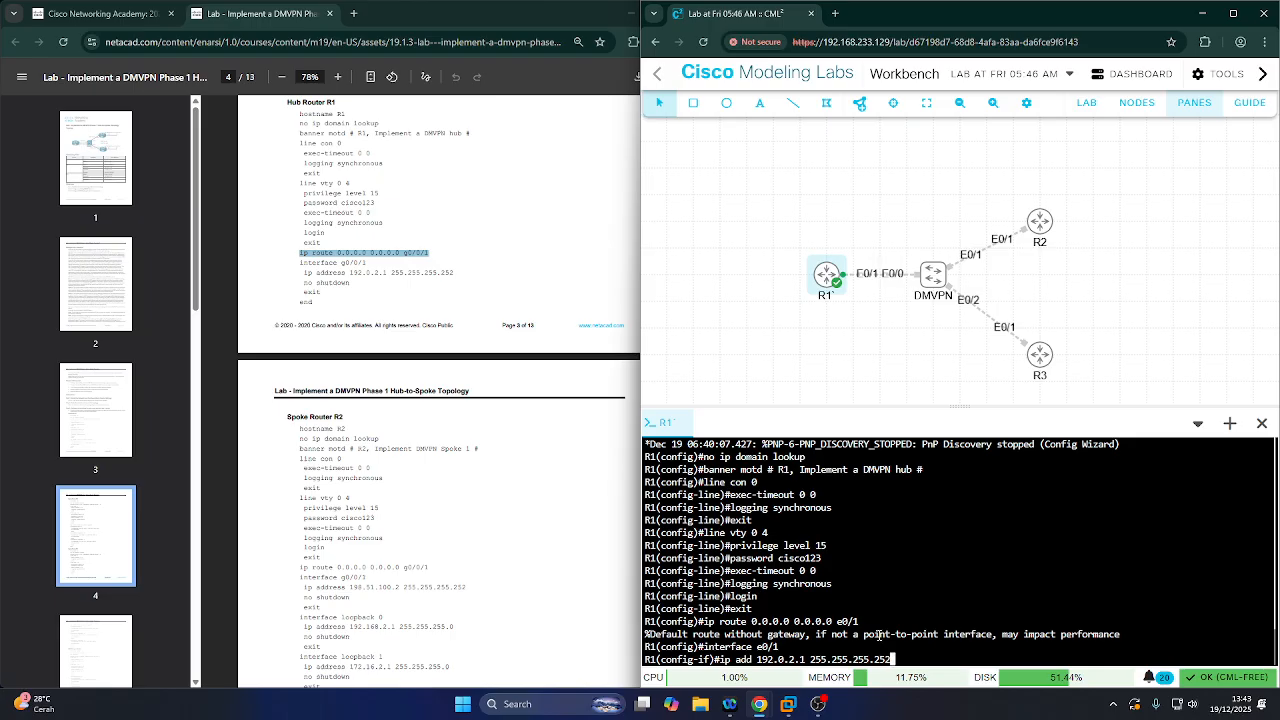
key(Return)
text(no shut)
key(Return)
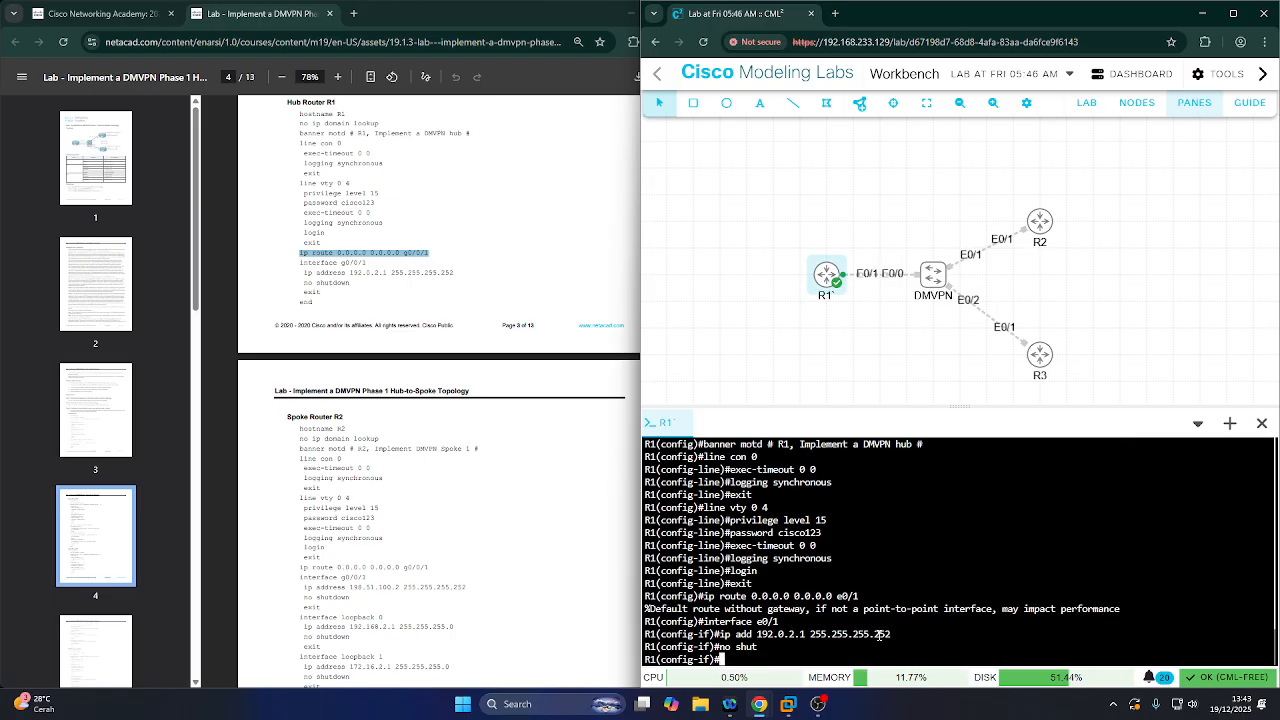
text(exit)
key(Return)
text(end)
key(Return)
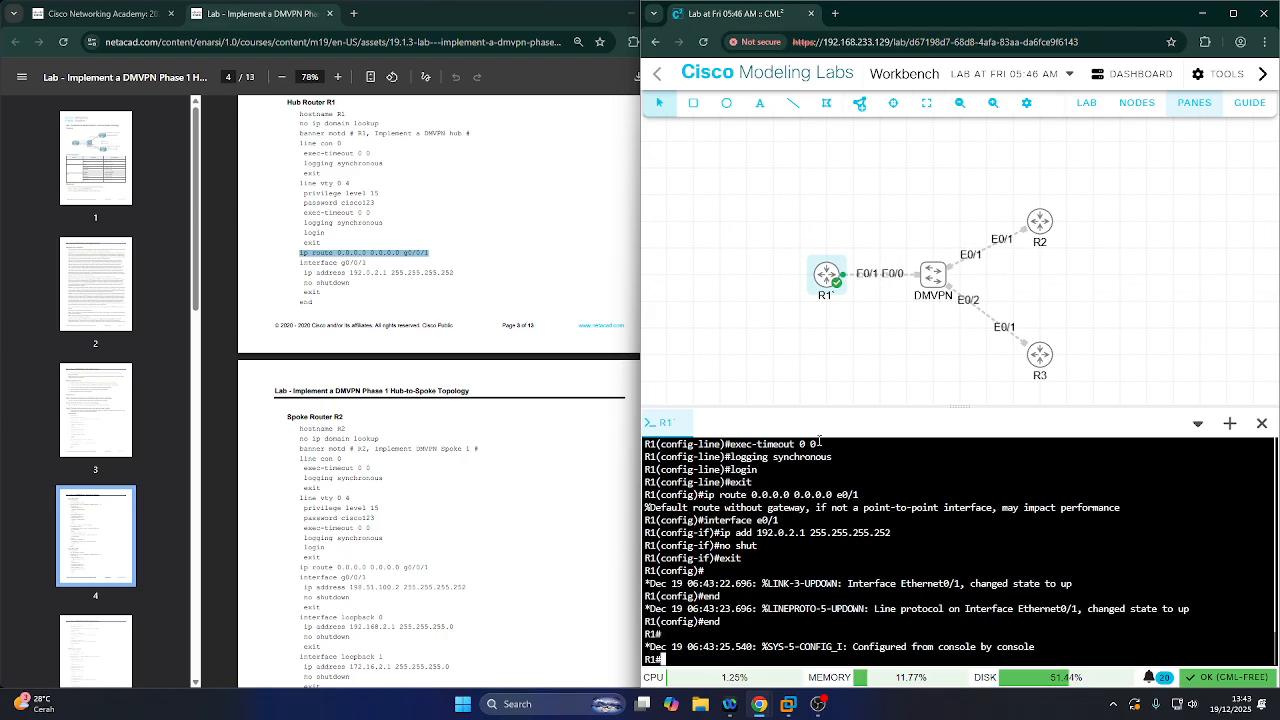
drag(845, 408, 855, 236)
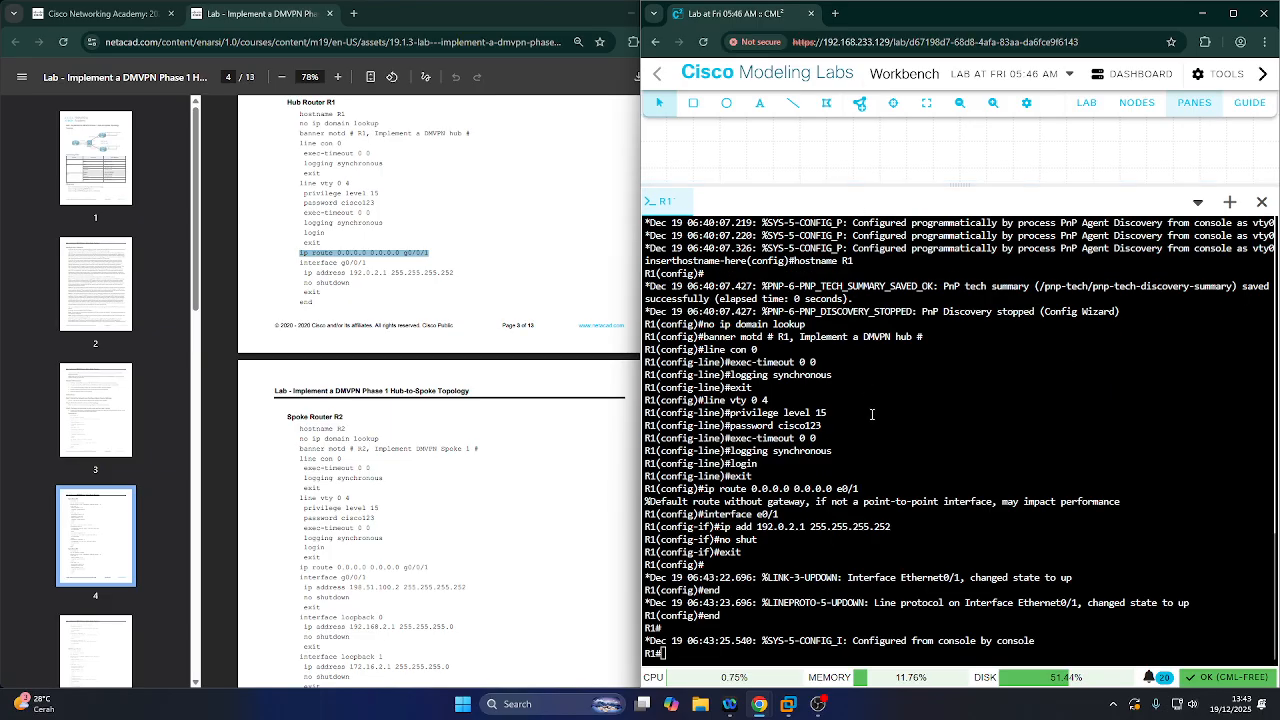
- Snip R1's console output and paste it into a new blank Word document
key(super+shift+s)
drag(642, 318, 1244, 678)
click(560, 704)
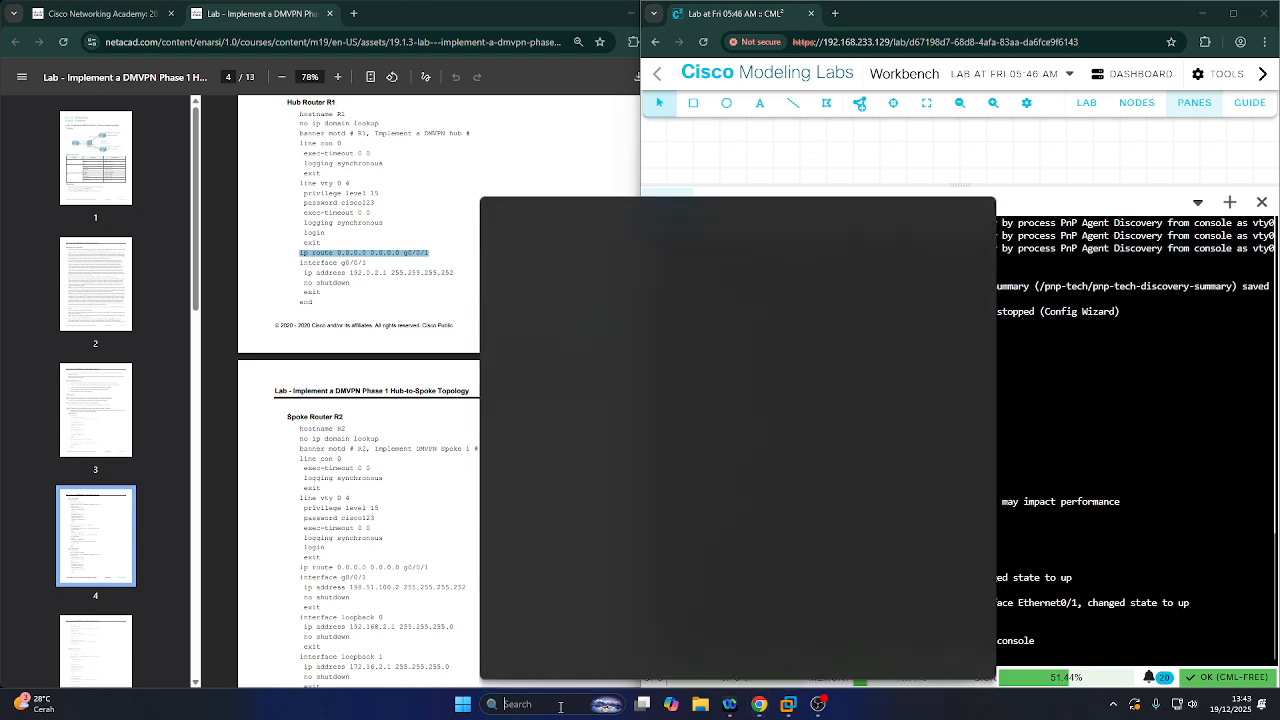
text(word)
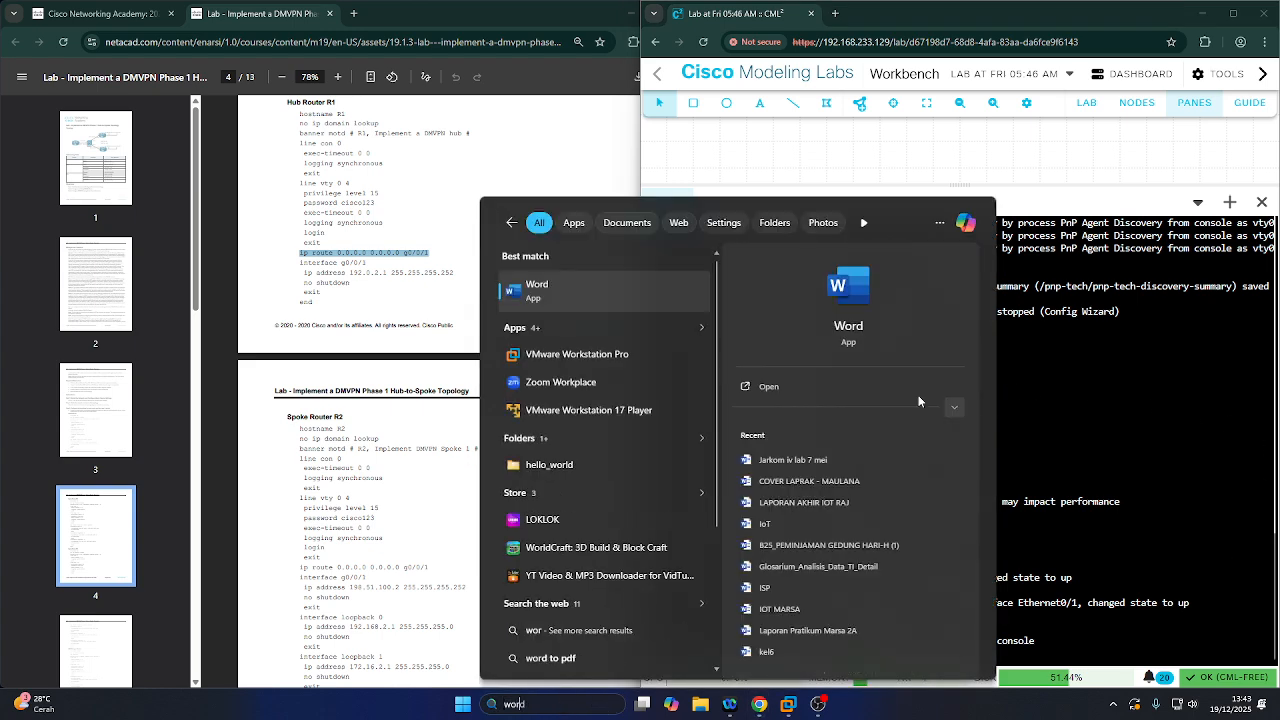
click(857, 390)
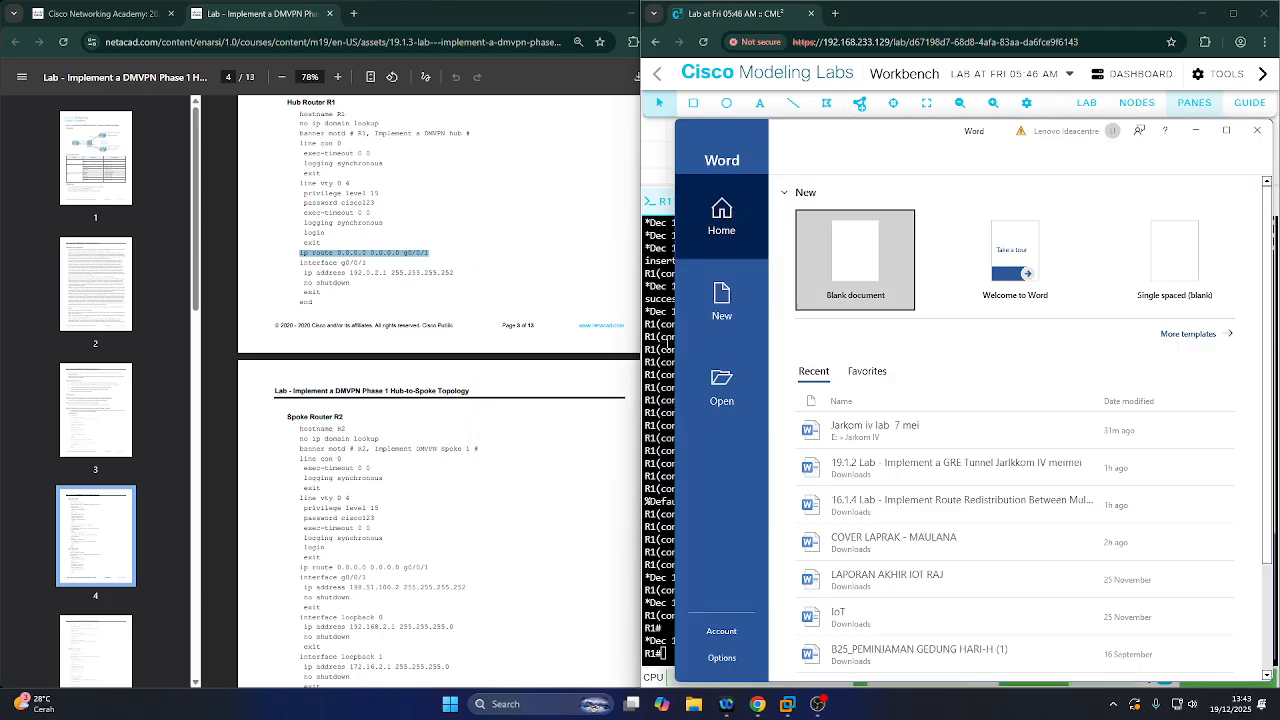
click(858, 272)
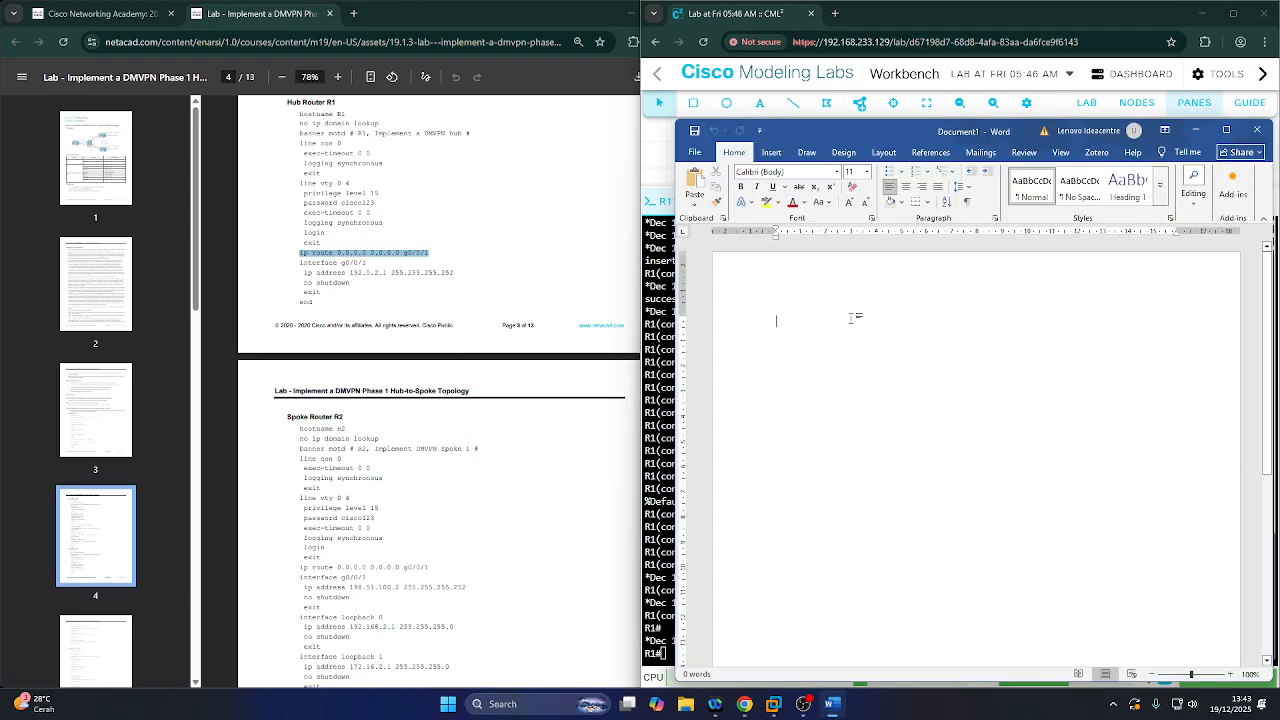
key(ctrl+v)
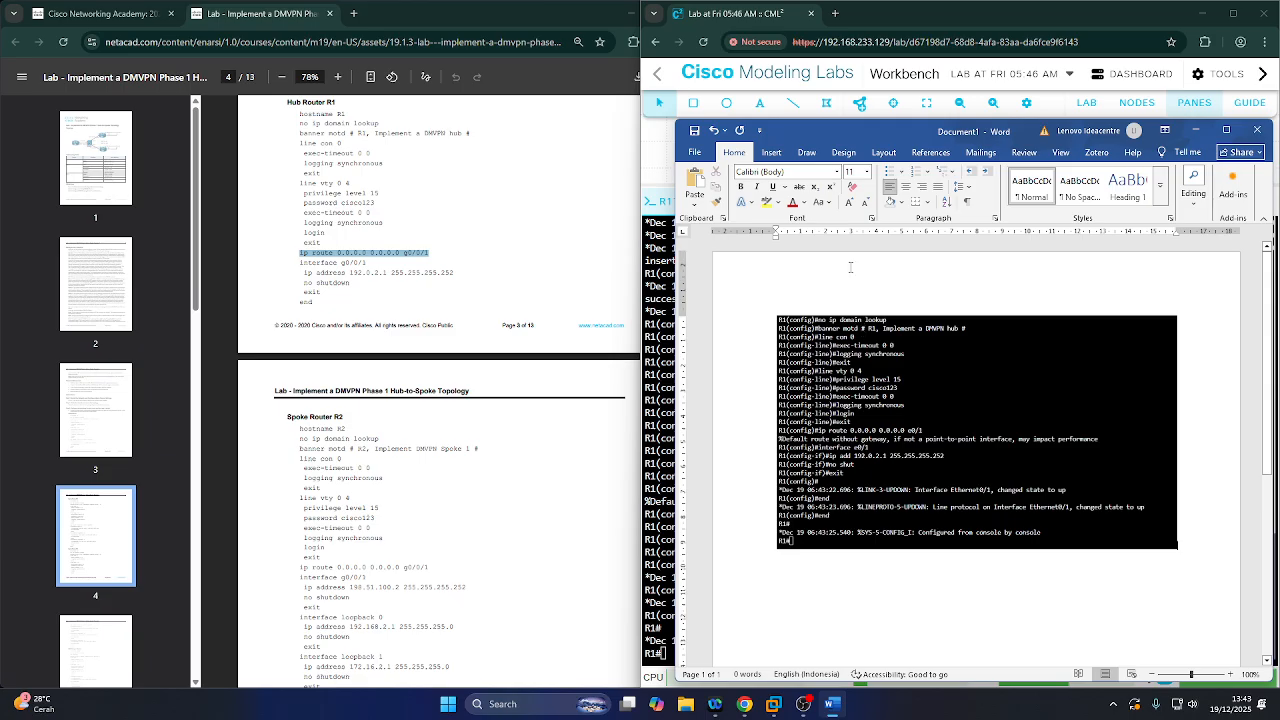
- Minimize Word, scroll the PDF to the Spoke Router R2 page, and bring CML forward
drag(838, 126, 514, 77)
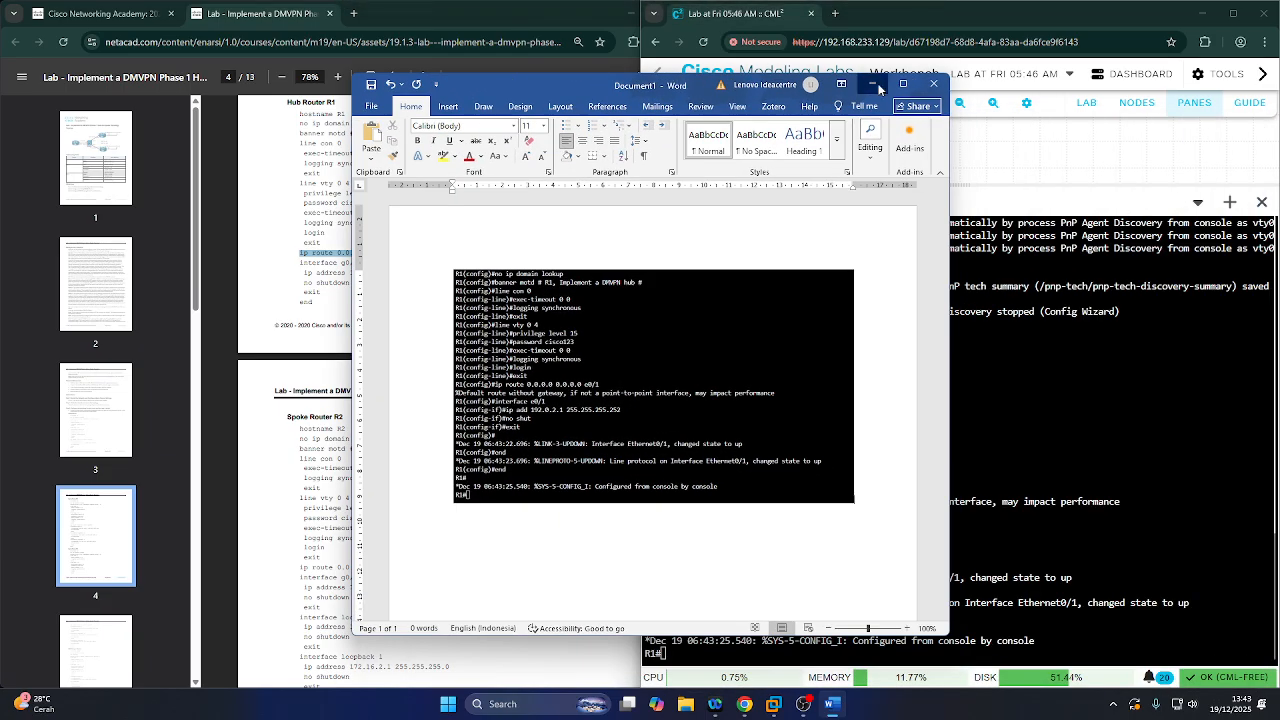
click(874, 82)
click(435, 261)
scroll(435, 261, down, 5)
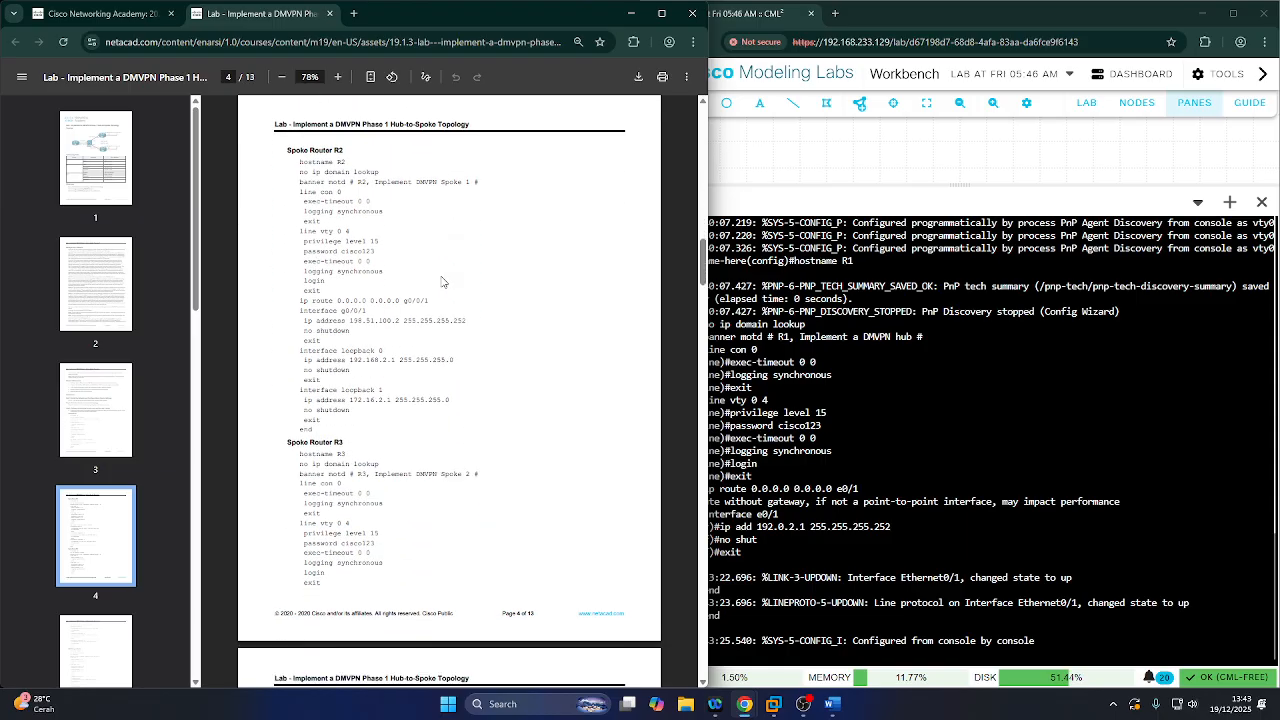
click(983, 243)
- Start router R2 from its node menu and open its console showing the boot messages
drag(968, 186, 988, 352)
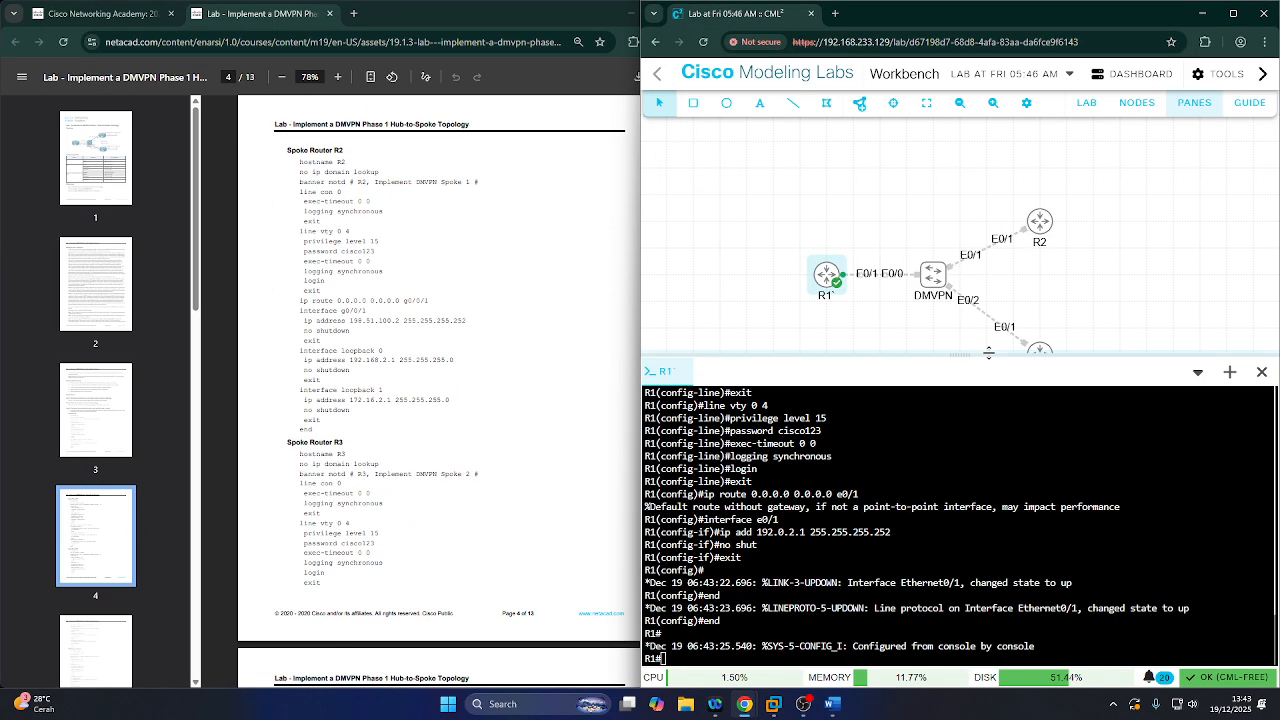
right_click(1042, 224)
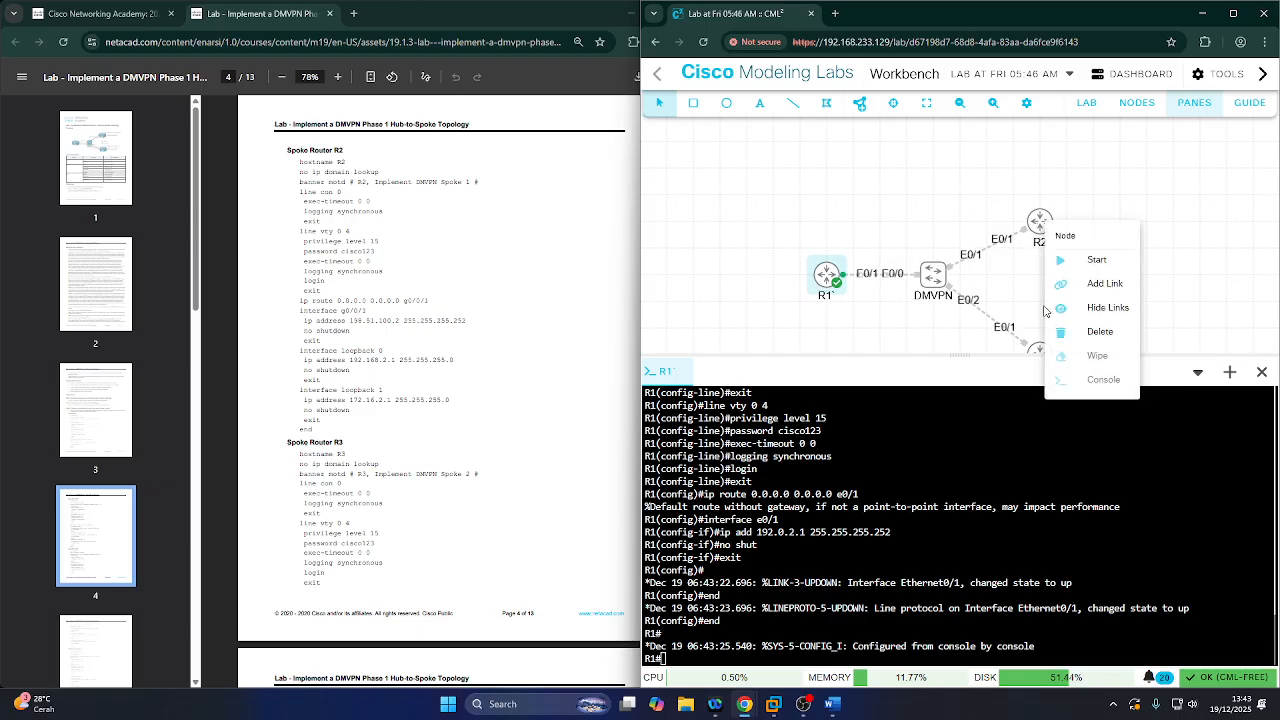
click(1080, 262)
right_click(1047, 229)
click(1082, 380)
click(938, 454)
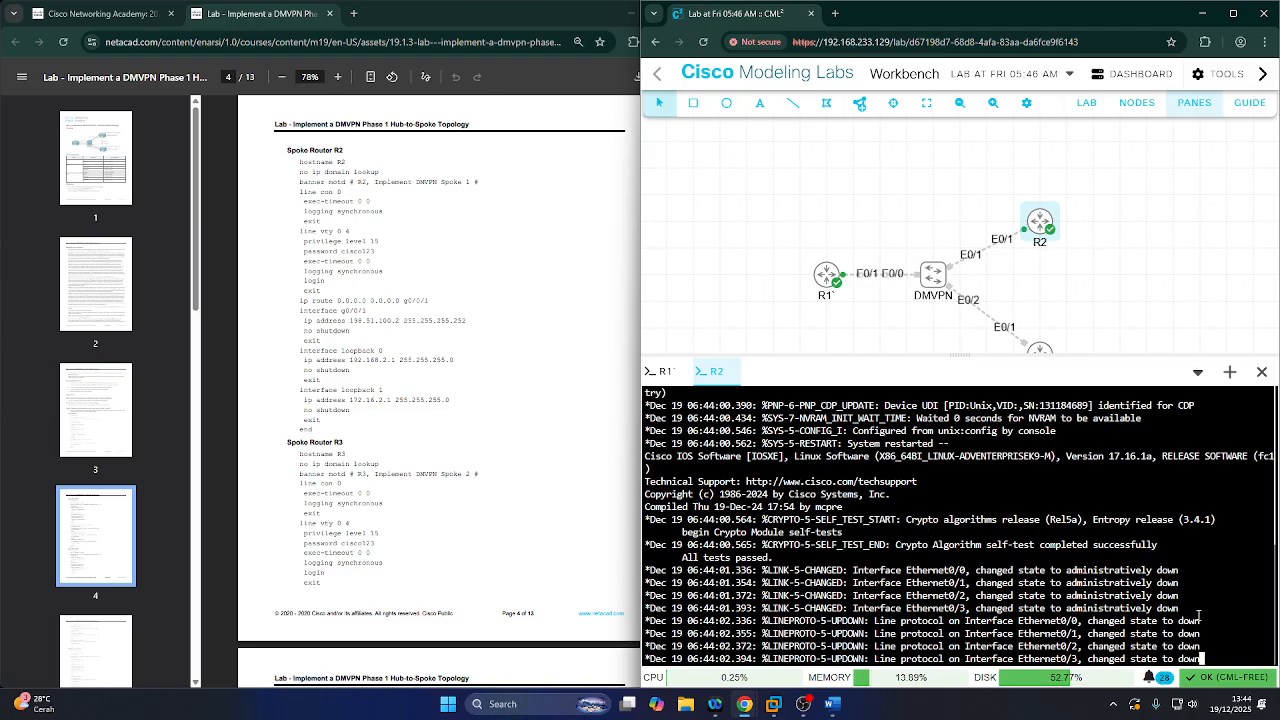
- Bring up R2's console prompt and enter privileged and global configuration mode
key(Return)
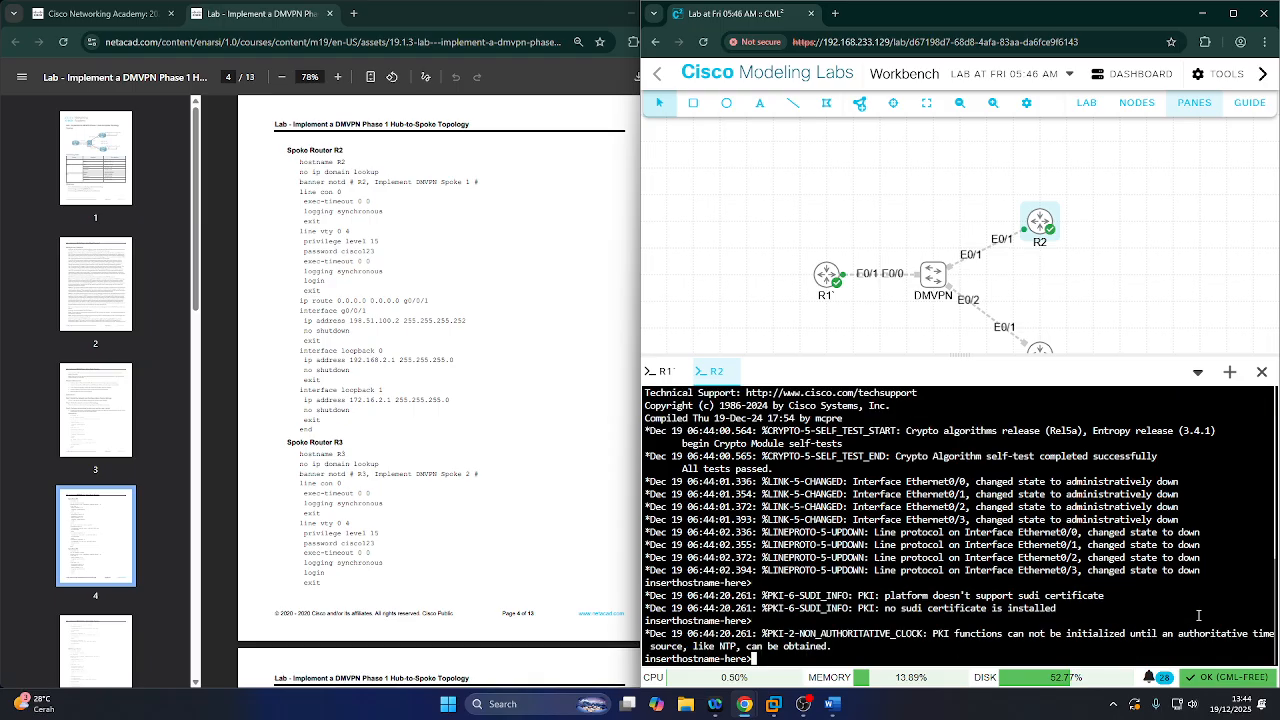
key(Return)
key(Return)
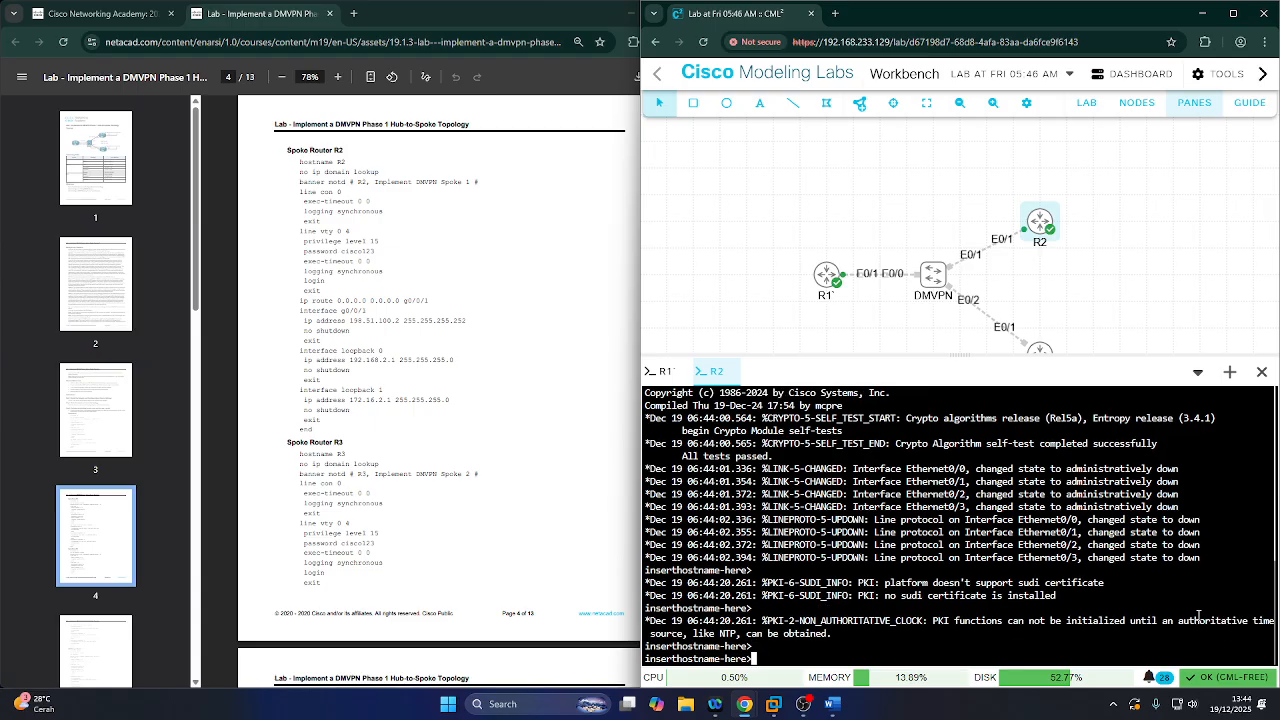
text(enable)
key(Return)
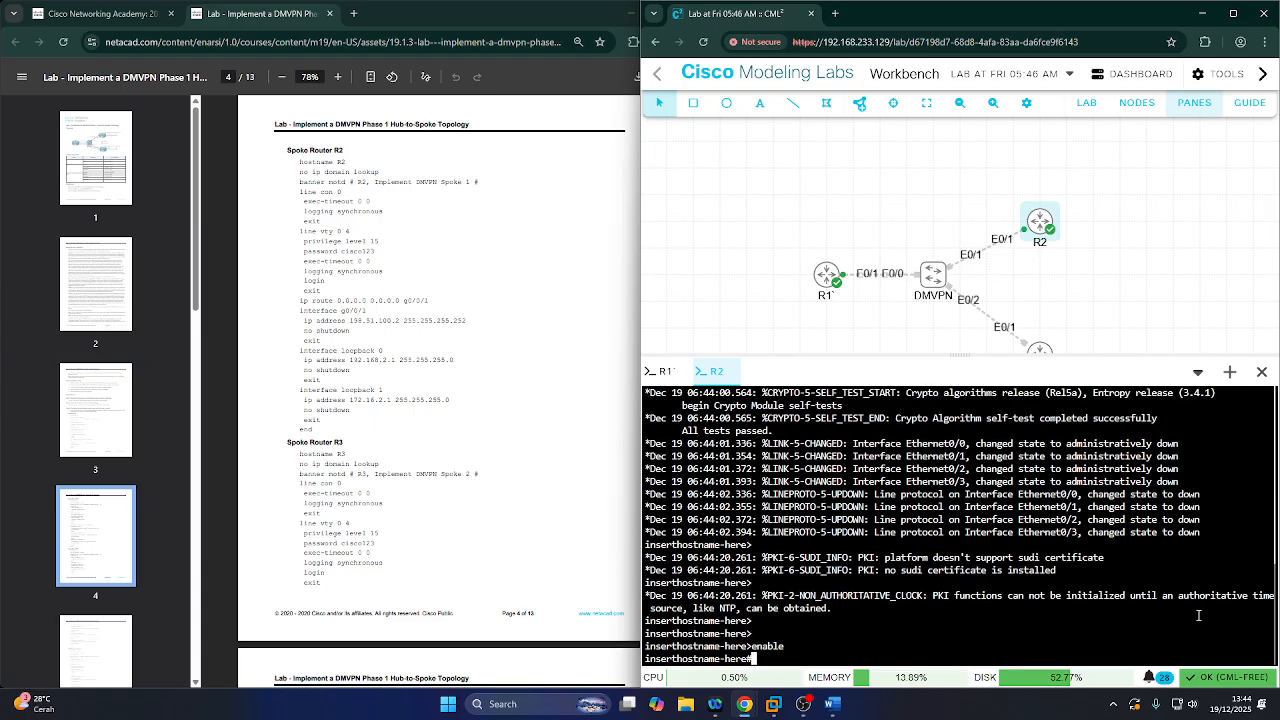
text(con)
text(fig t')
key(Return)
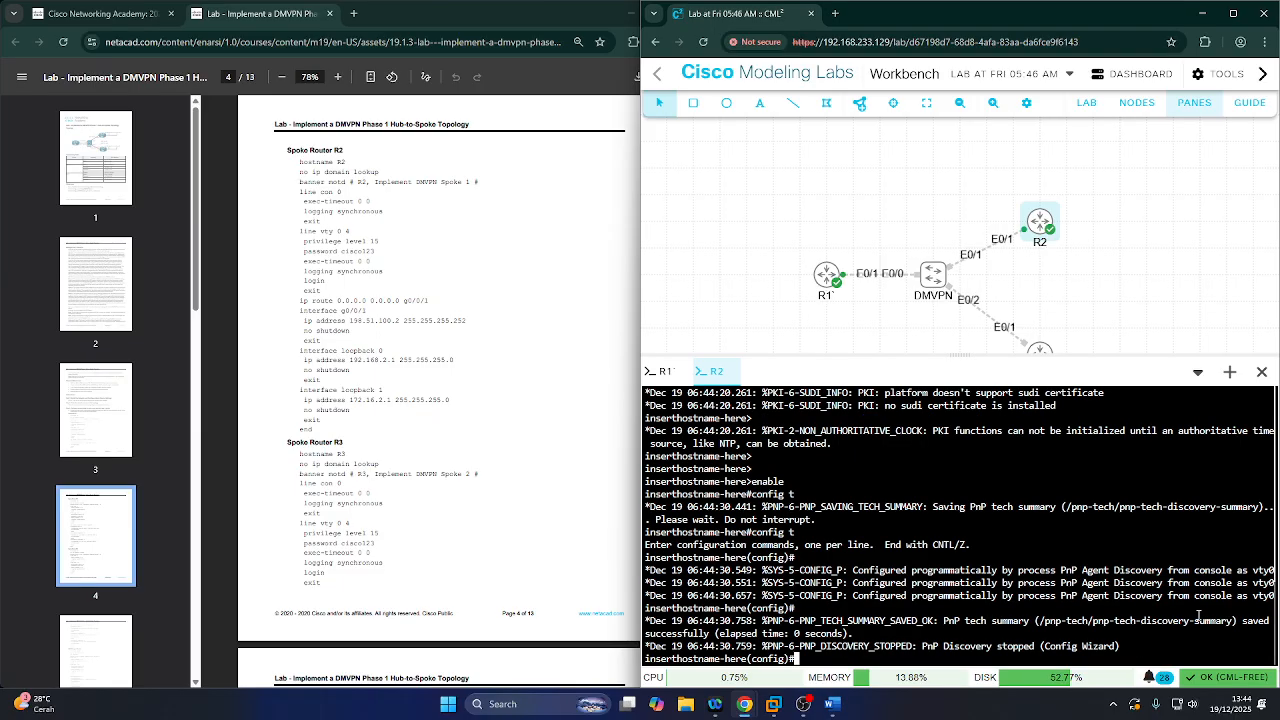
- Name the router R2, disable domain lookup, and set the MOTD banner 'R2, Implement DMVPN Spoke 1'
text(hostname R2)
key(Return)
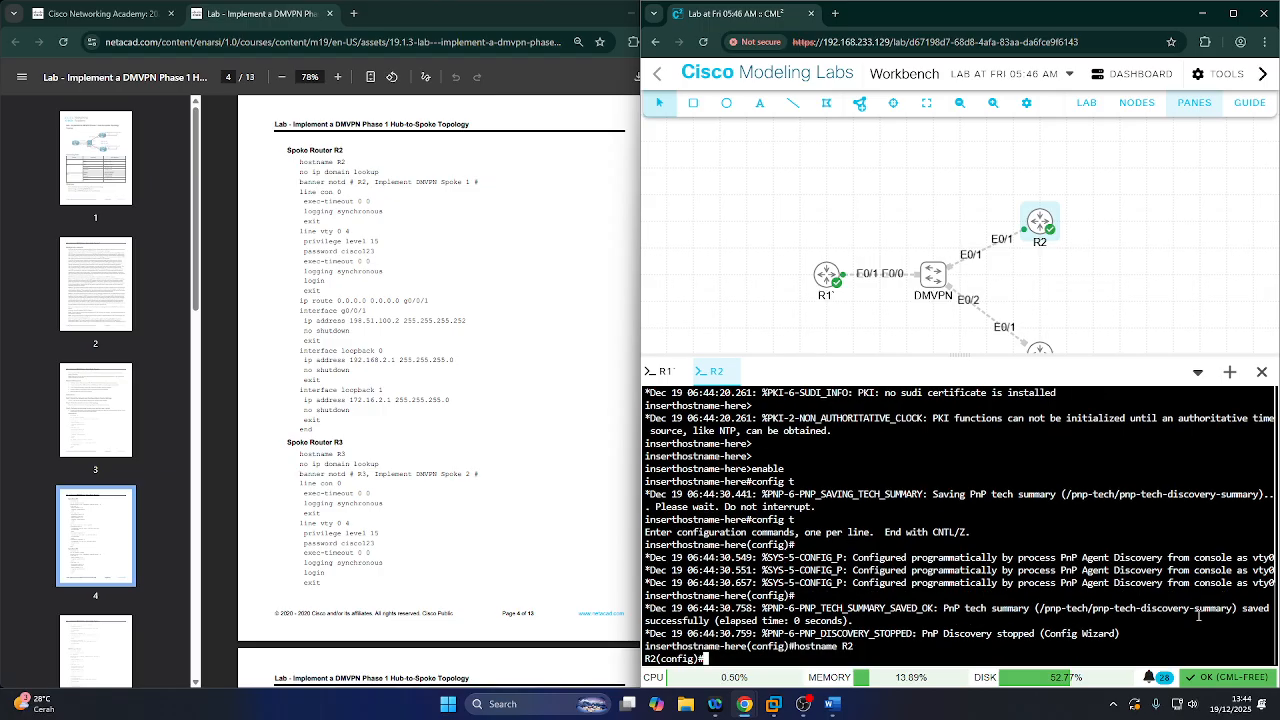
text(no ip domain lookup)
key(Return)
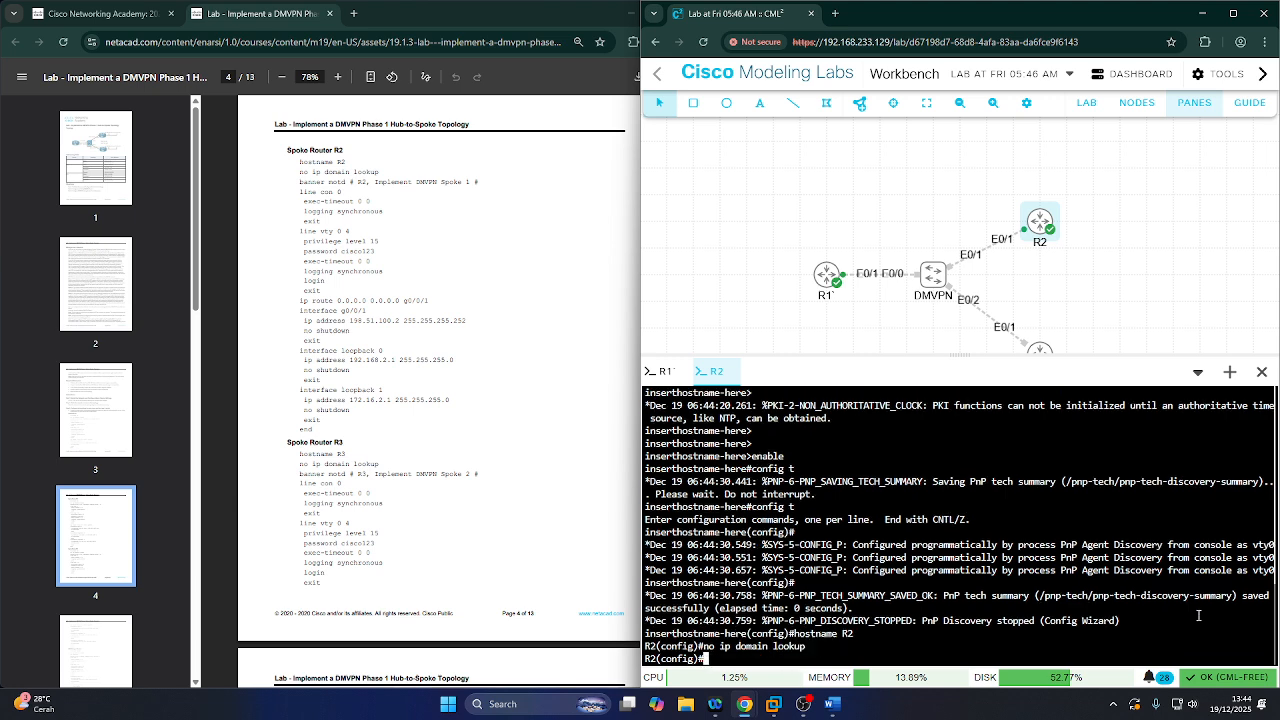
text(banner motd # R2, Implement D)
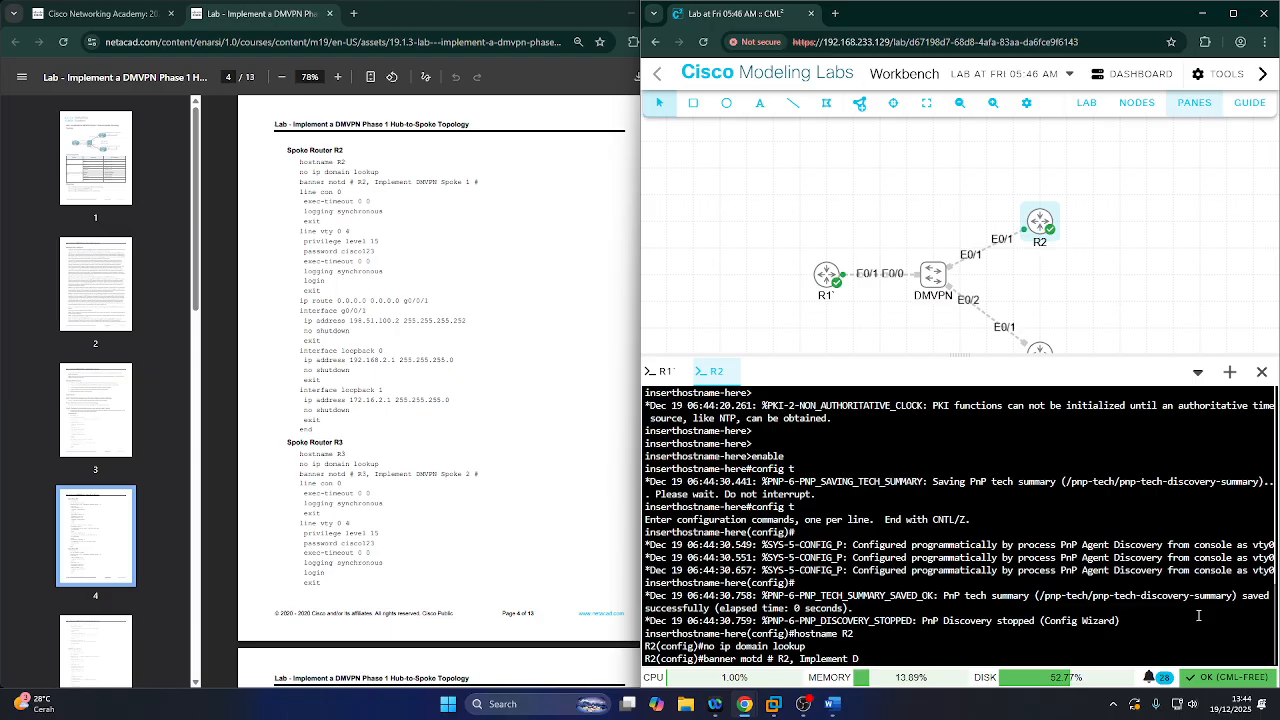
text(MVPN Spoke 1 #)
key(Return)
- On console line 0, set exec-timeout 0 0 and logging synchronous
text(line con)
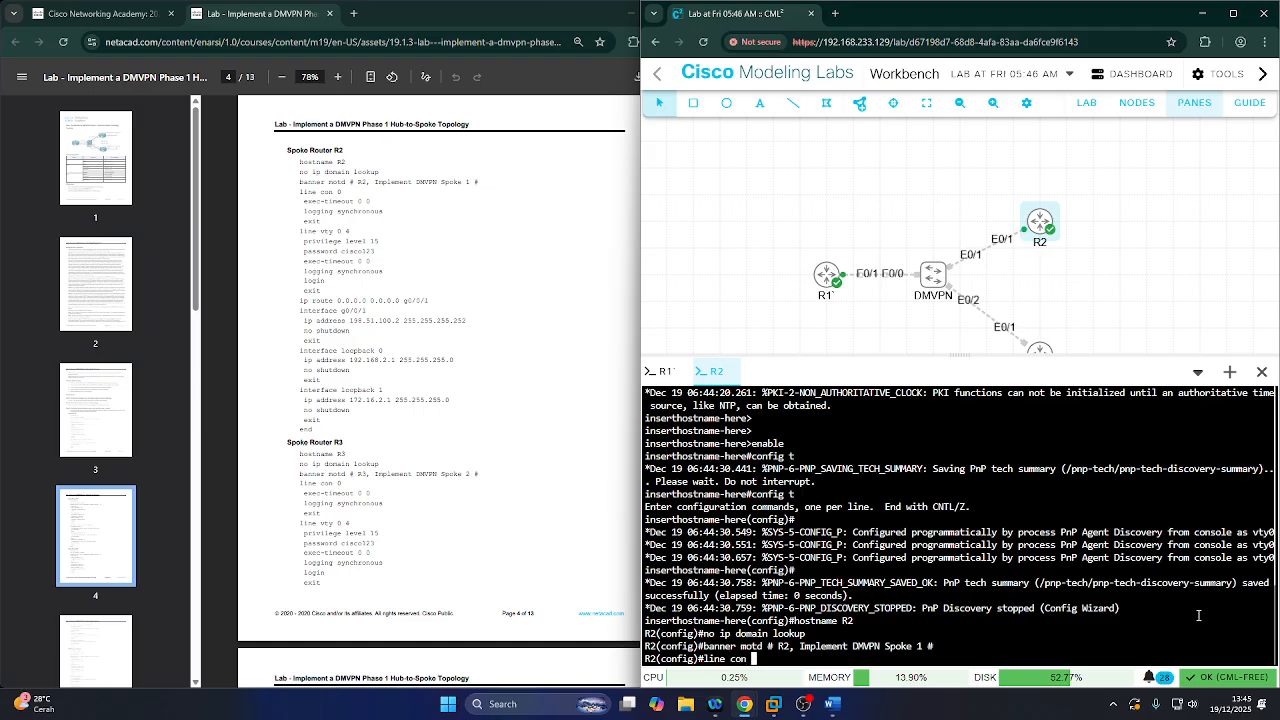
text( 0)
key(Return)
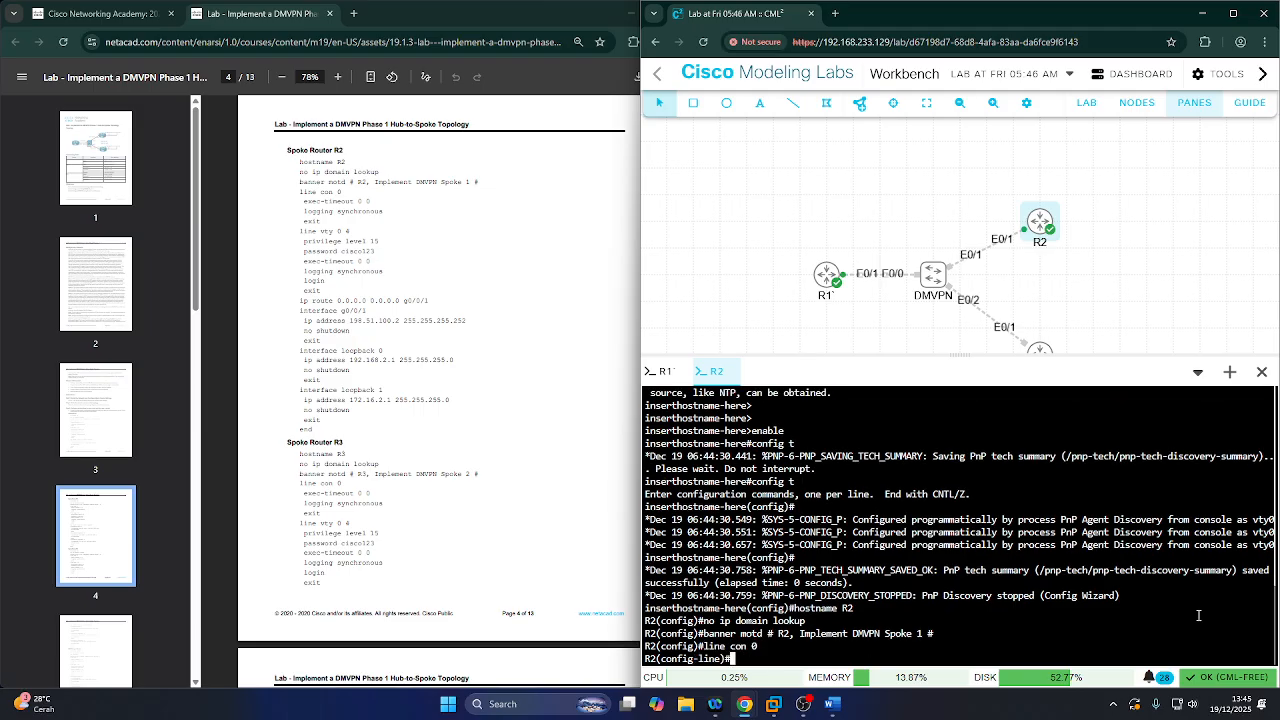
text(exec-timeout)
key(Return)
key(Up)
text(0 0)
key(Return)
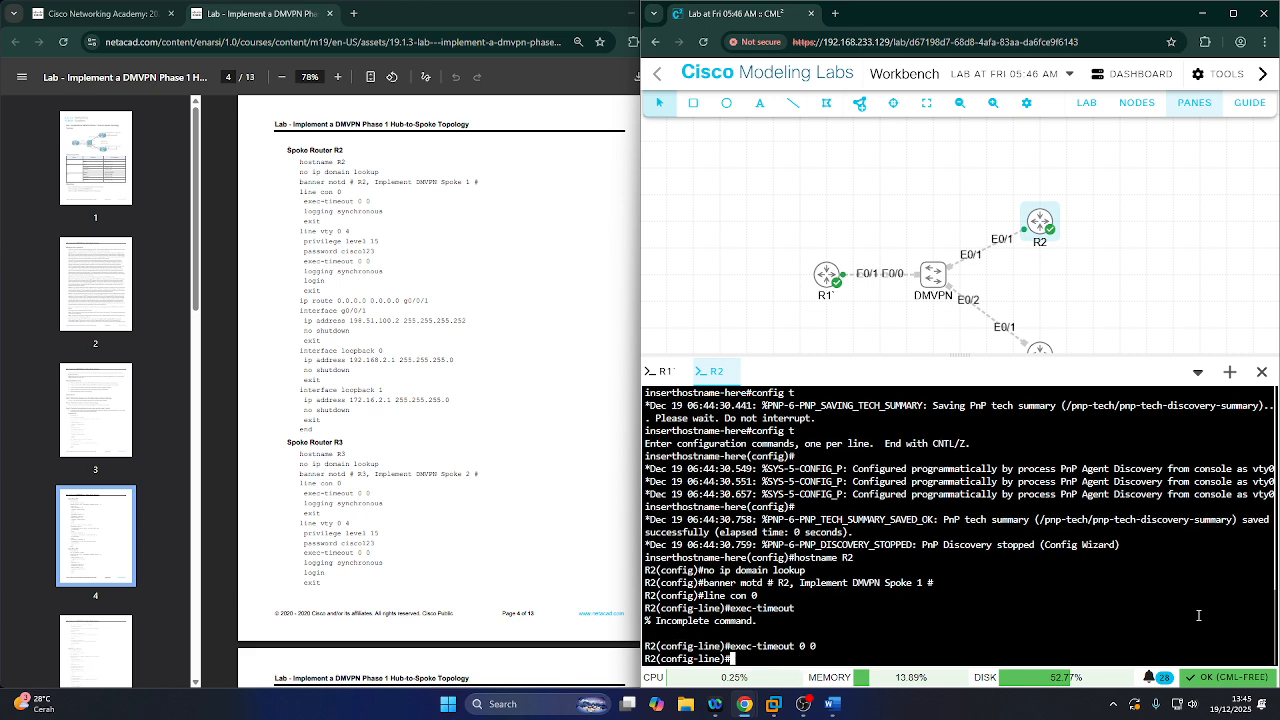
text(loh)
text(gging)
text( syn)
text(chron)
text(ous)
key(Return)
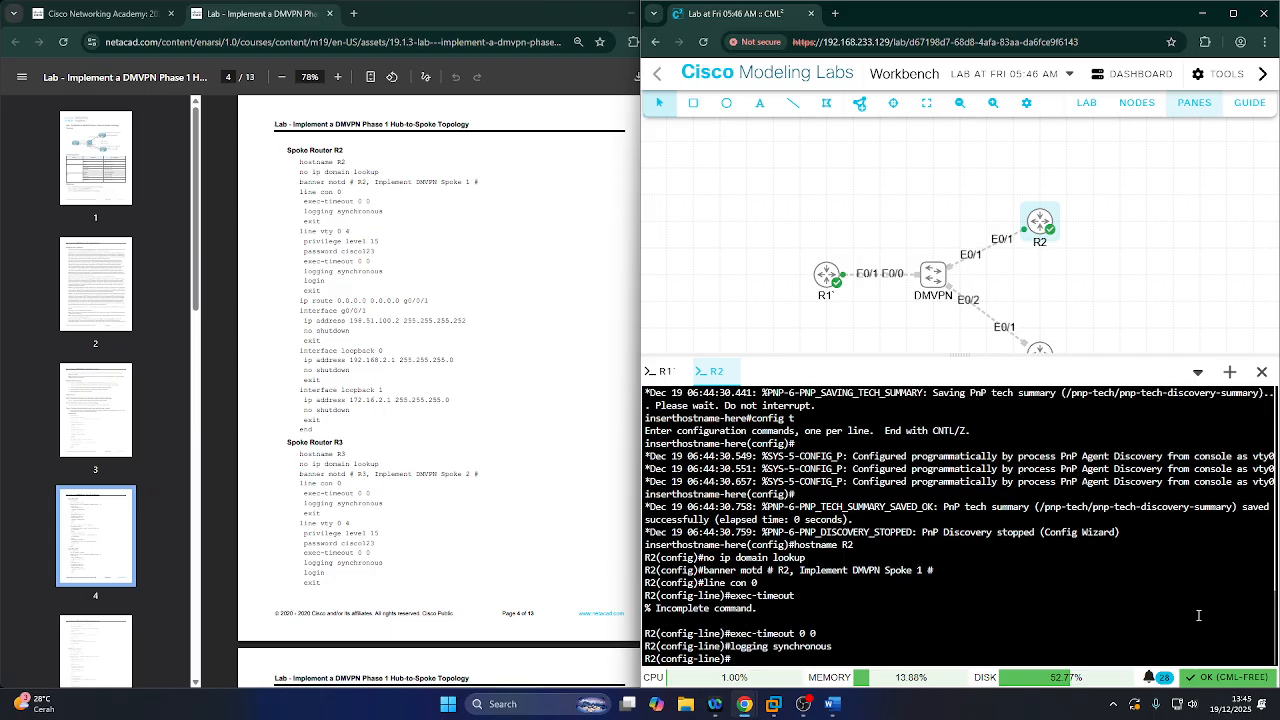
text(exit)
key(Return)
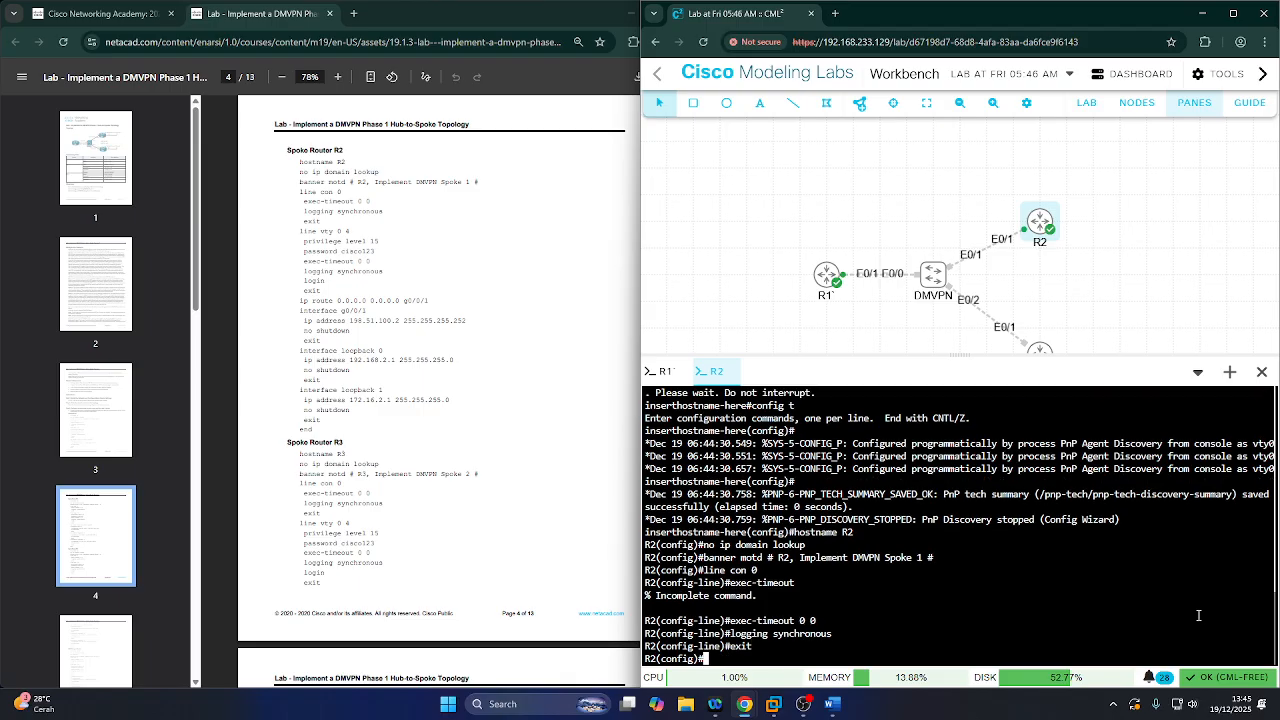
- Give VTY lines 0 4 privilege level 15, a password, exec-timeout 0 0, synchronous logging and login
text(line vty 0 4)
key(Return)
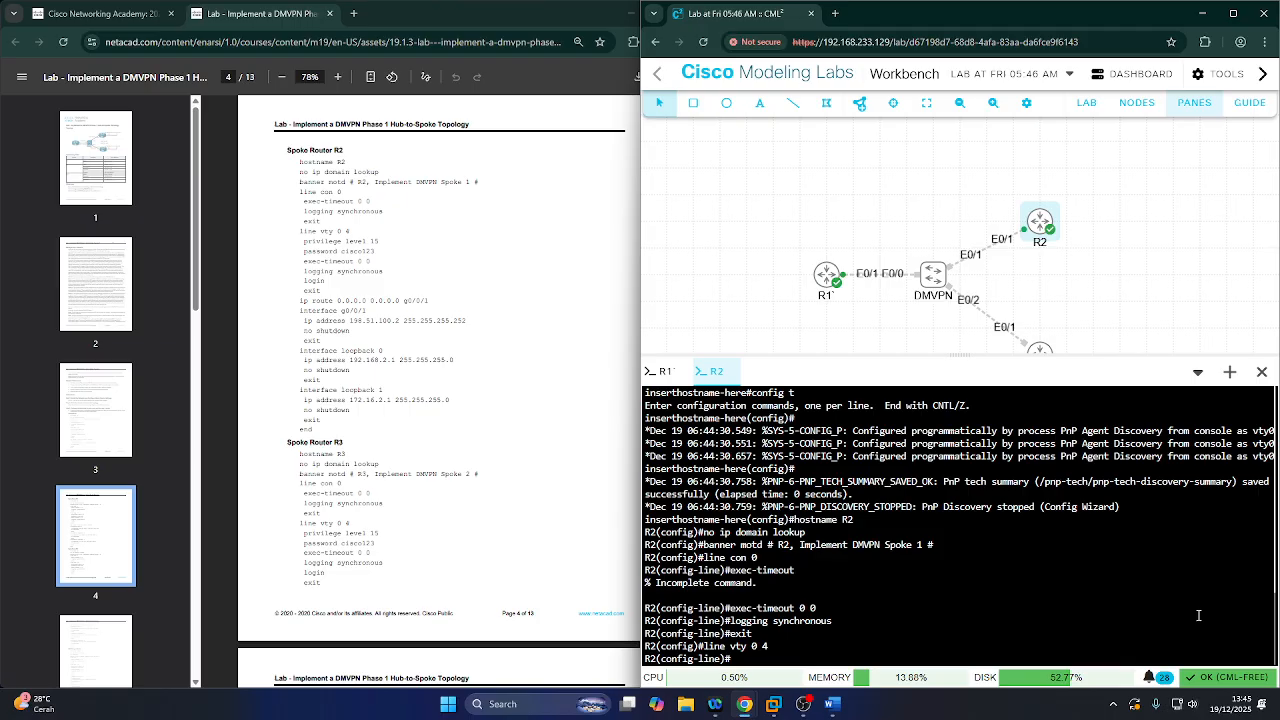
text(privilege level 15)
key(Return)
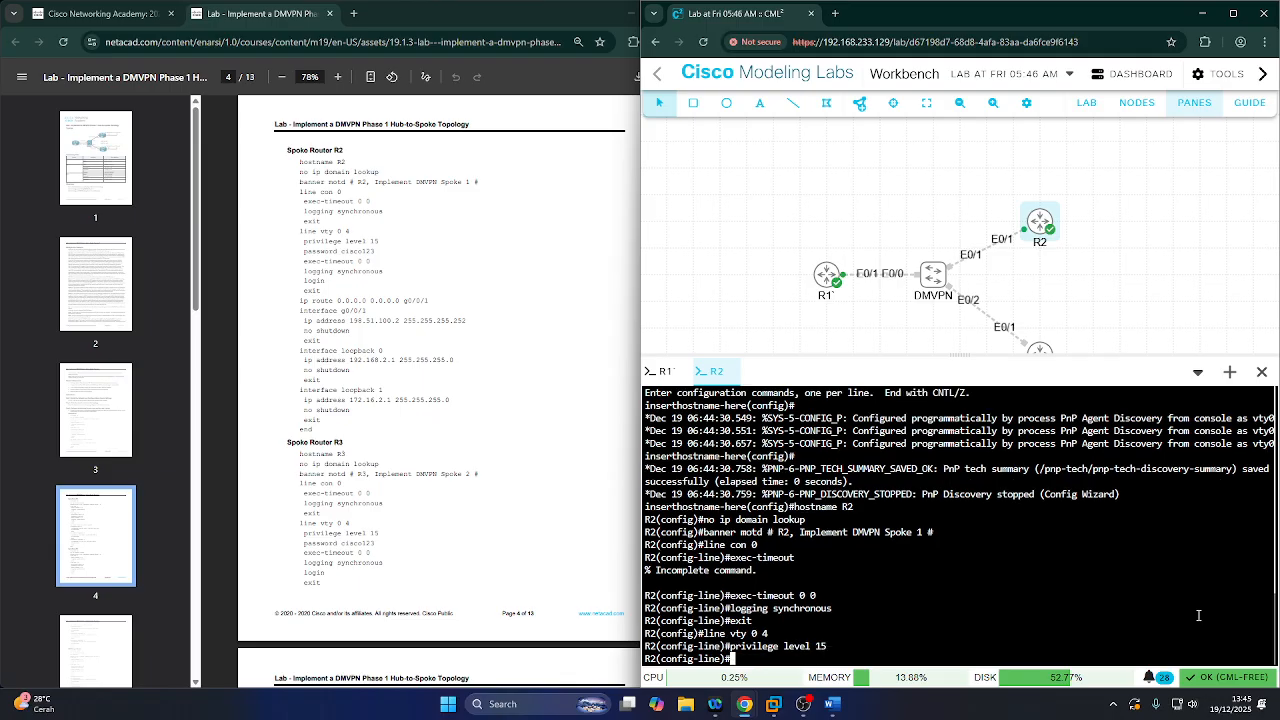
text(password cisco123)
key(Return)
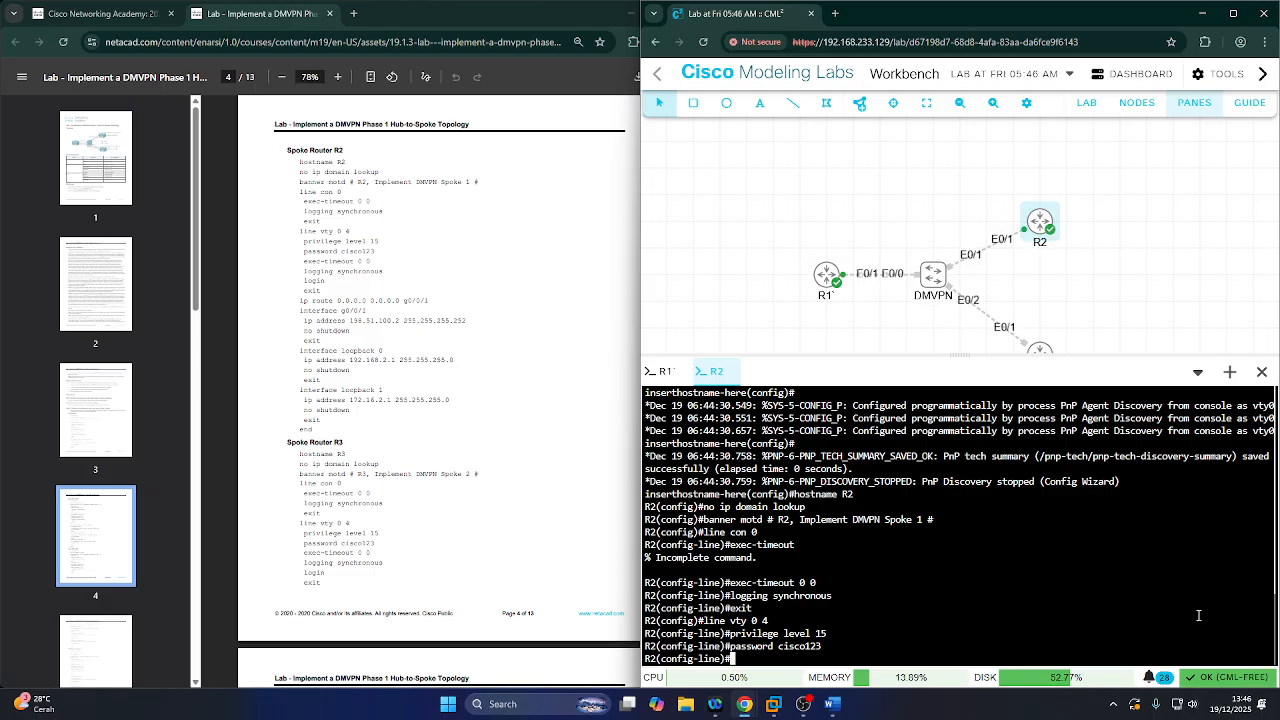
text(exec-timeout 0 0)
key(Return)
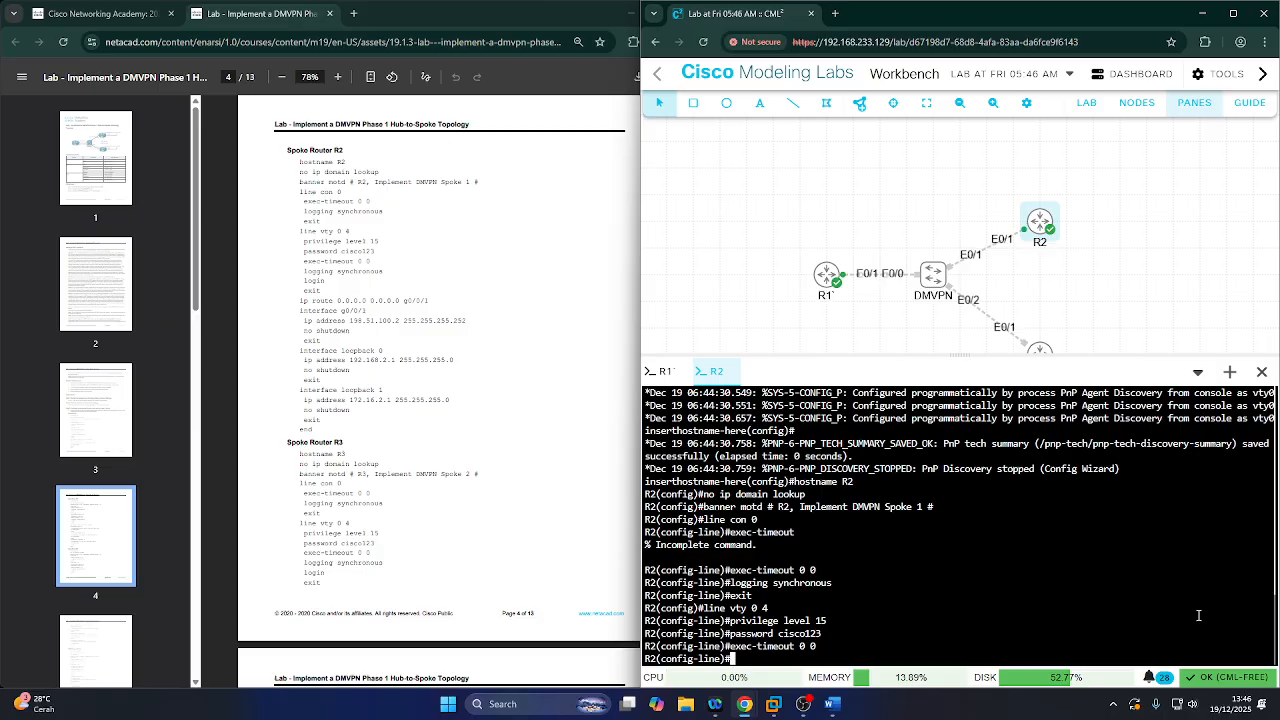
text(logging synchronous)
key(Return)
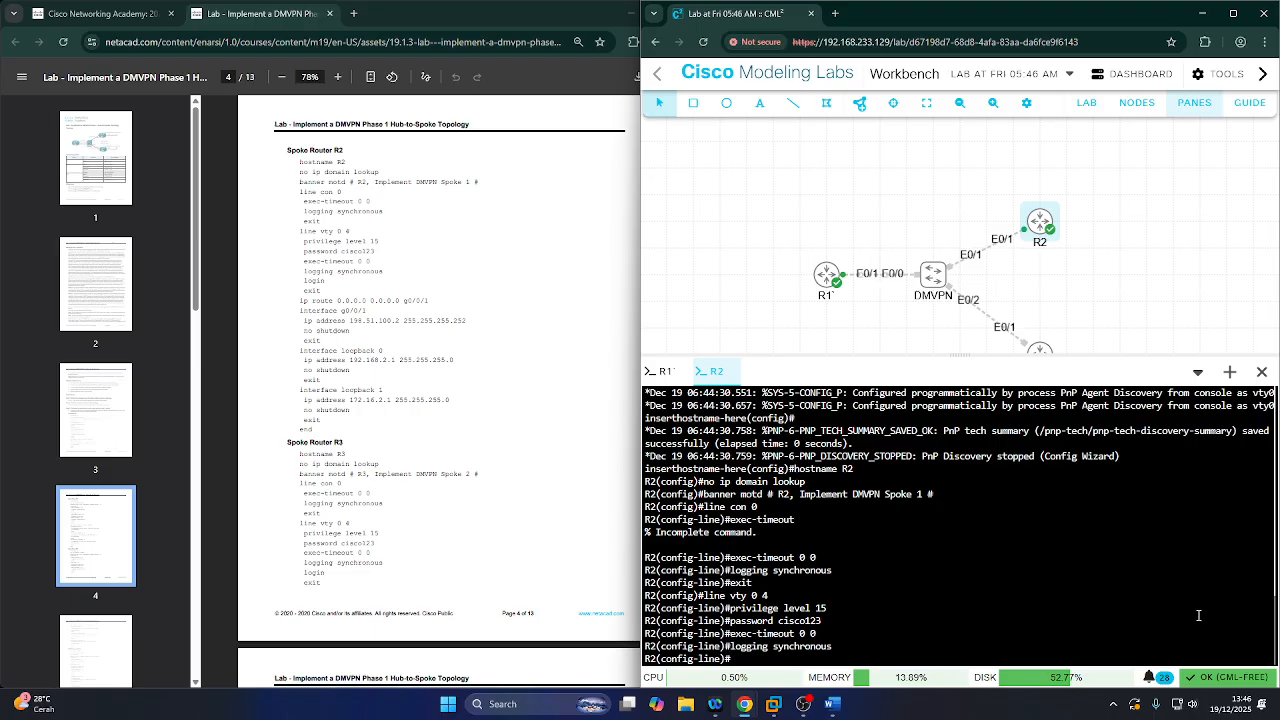
text(login)
key(Return)
text(exit)
key(Return)
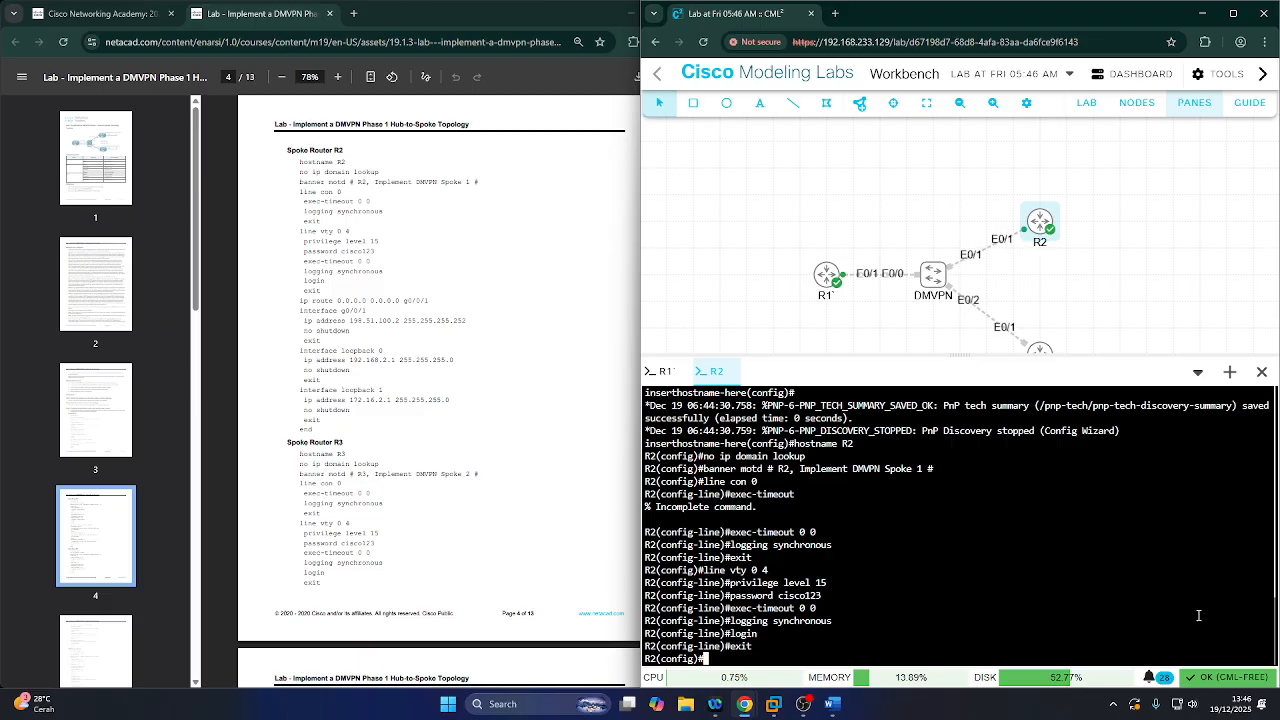
- Assign 198.51.100.2 255.255.255.252 to R2's Ethernet0/1 and enable it with no shut
scroll(367, 400, up, 3)
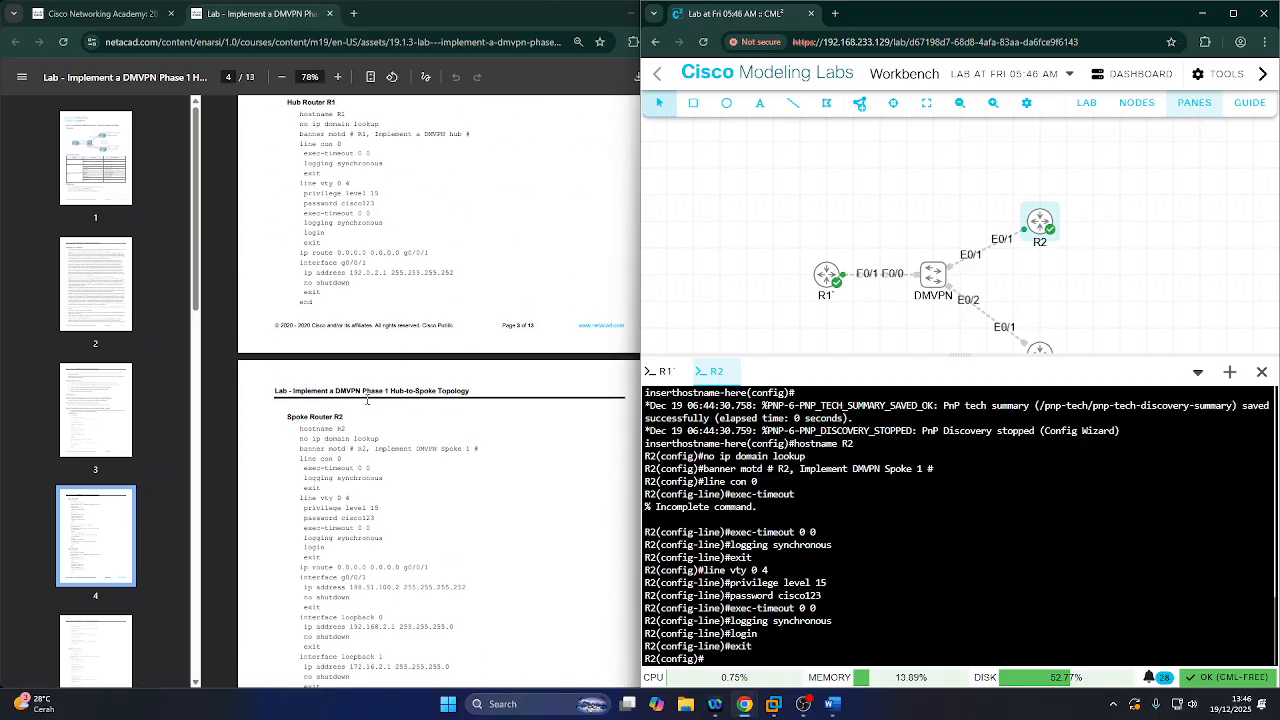
scroll(367, 400, down, 3)
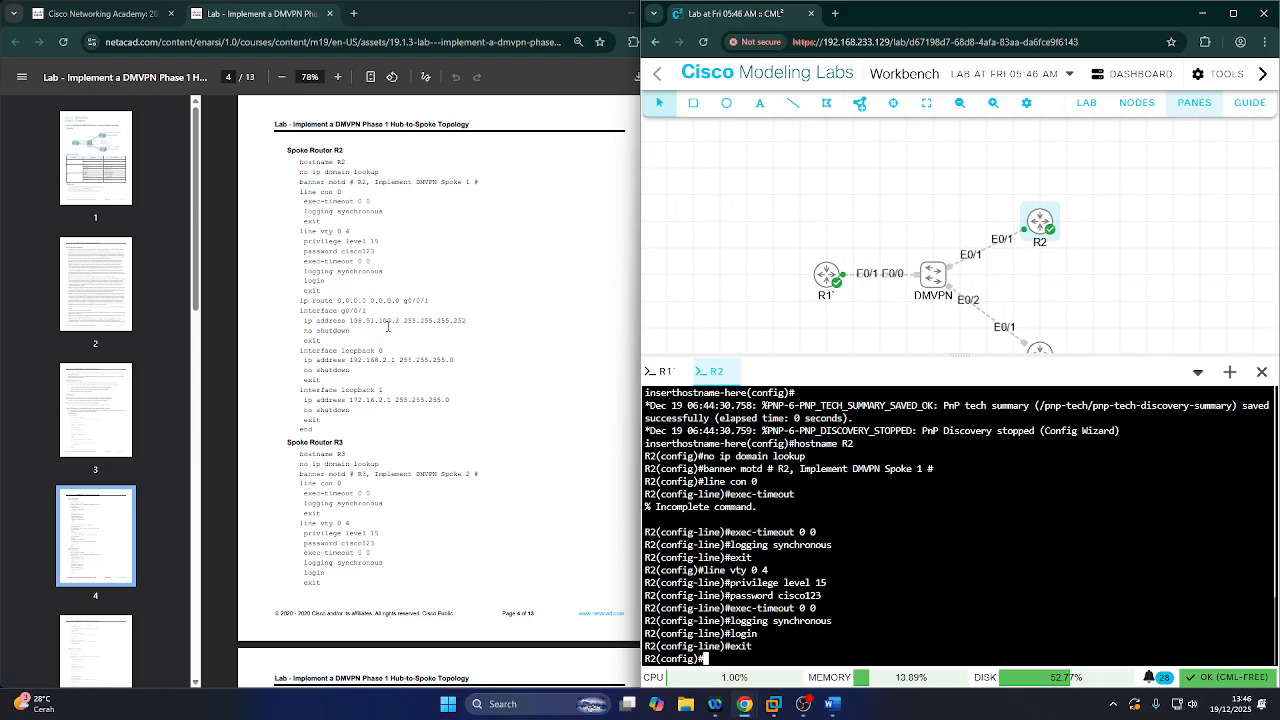
scroll(390, 340, up, 12)
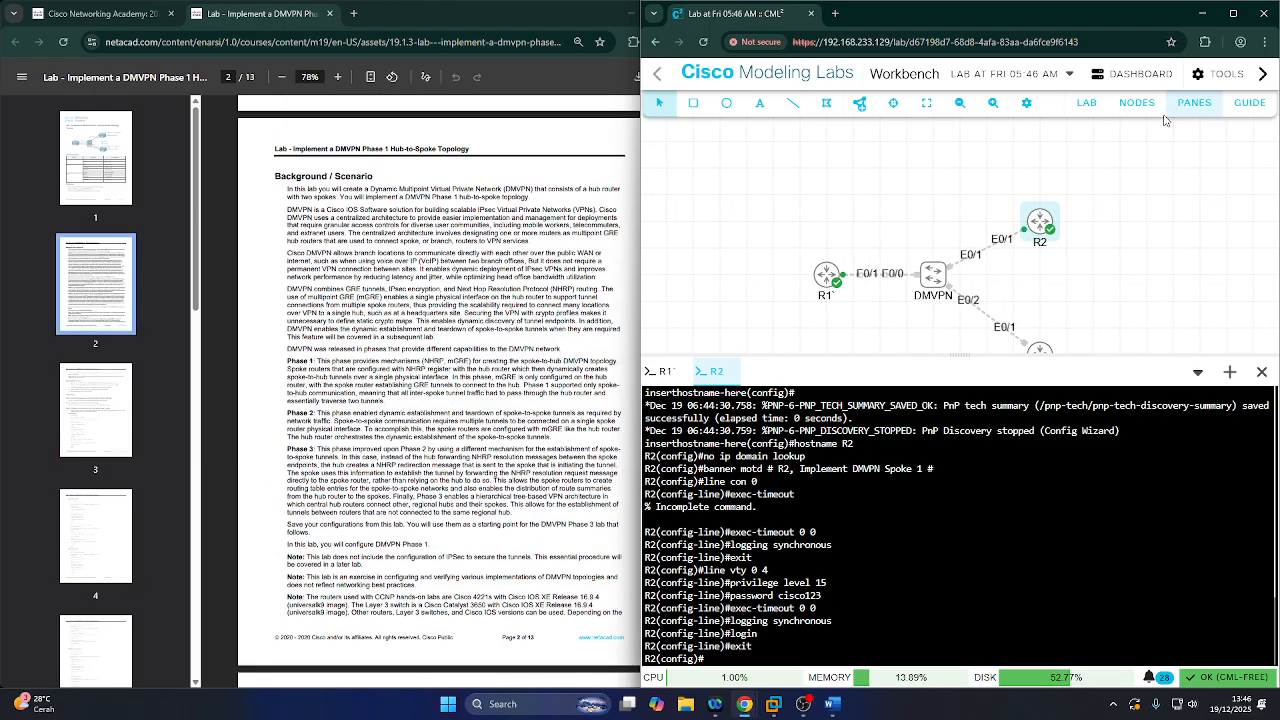
scroll(481, 397, down, 5)
scroll(481, 397, down, 7)
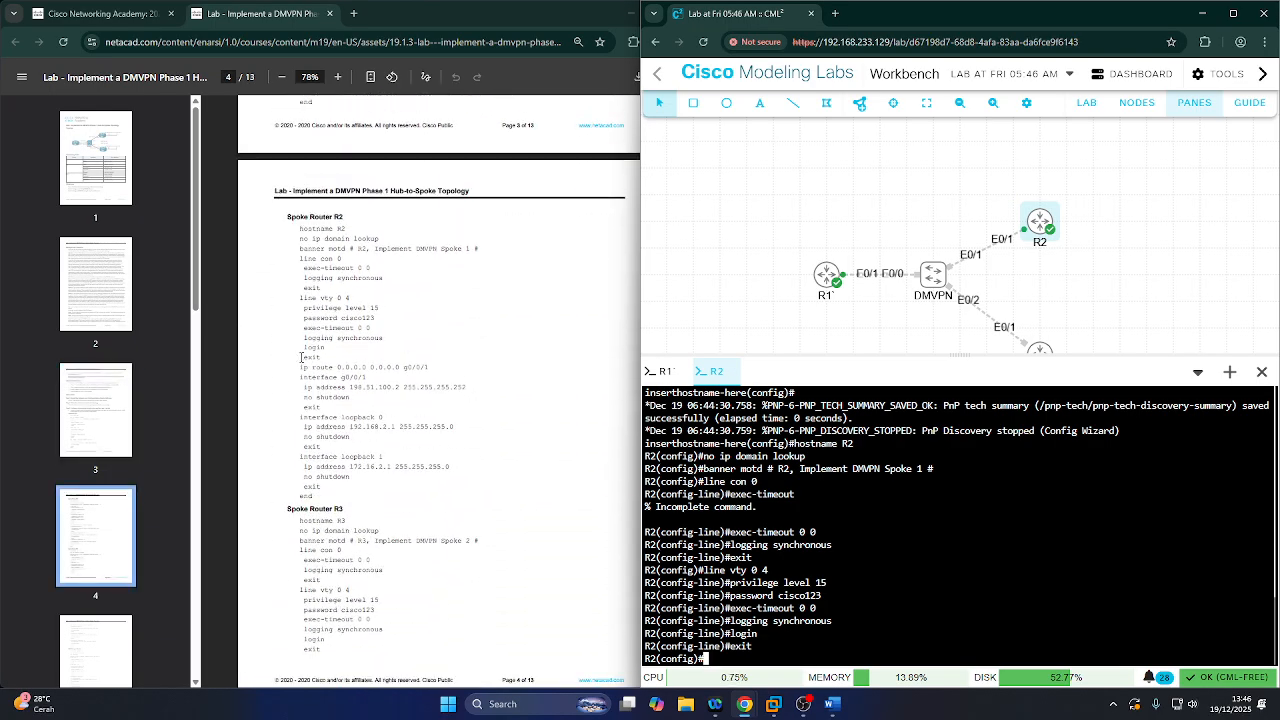
scroll(300, 360, down, 1)
text(interface )
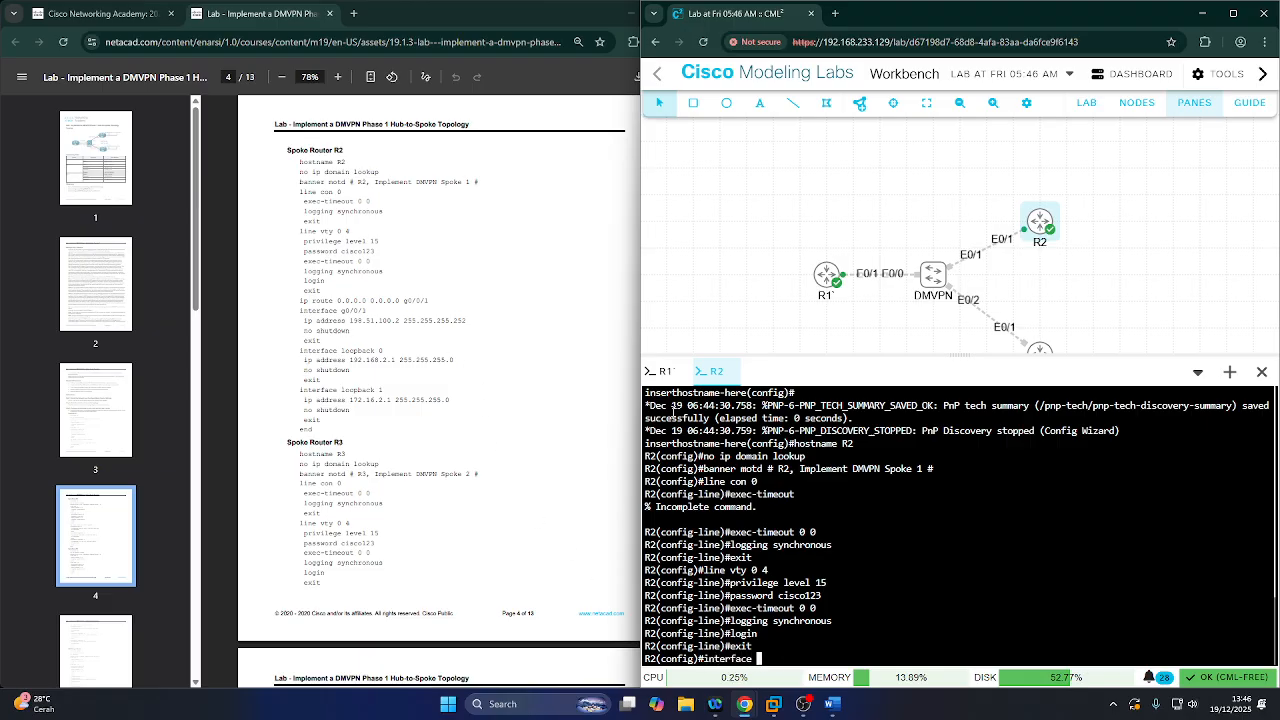
text(e0/1)
key(Return)
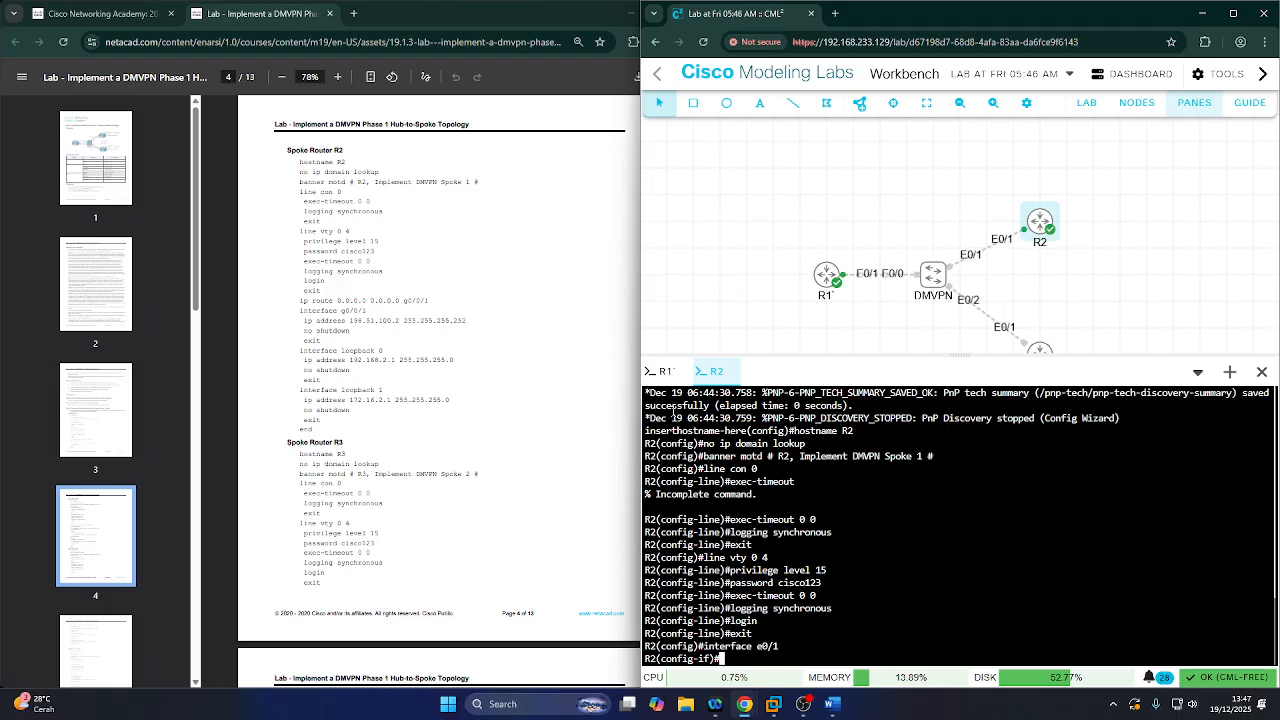
text(ip add 198.51.100.2 255.255.25)
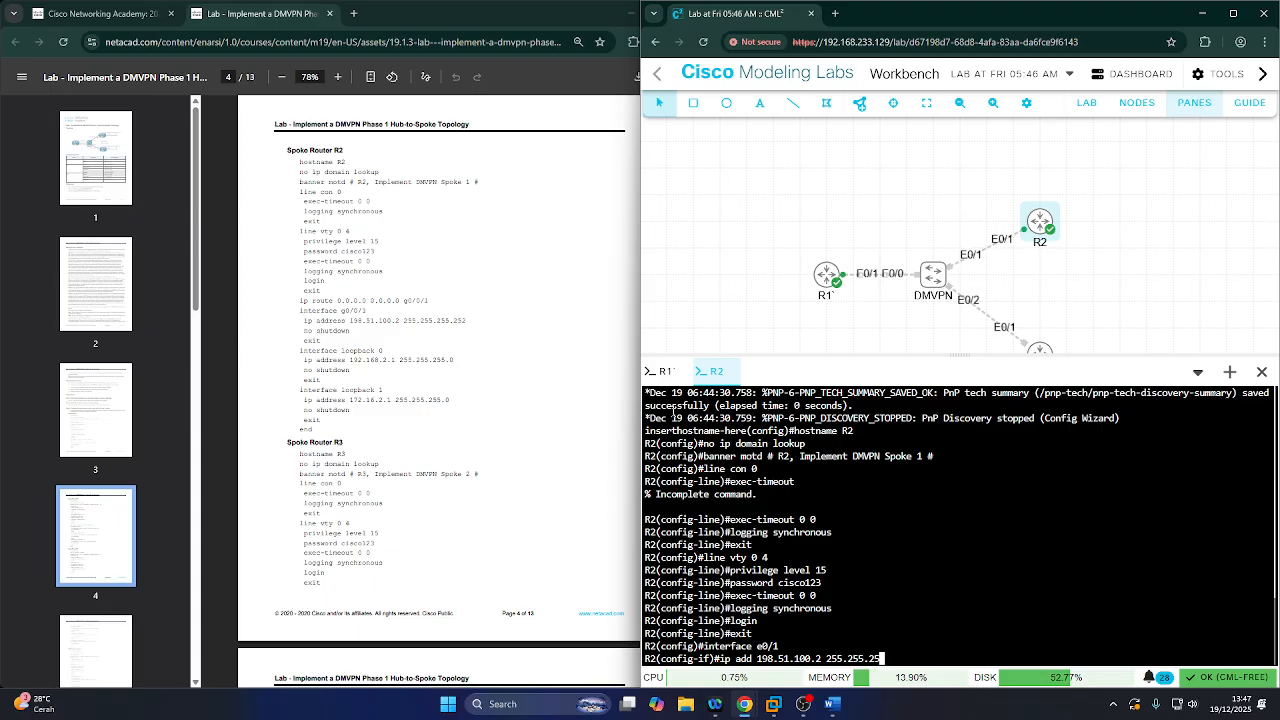
text(5.252)
key(Return)
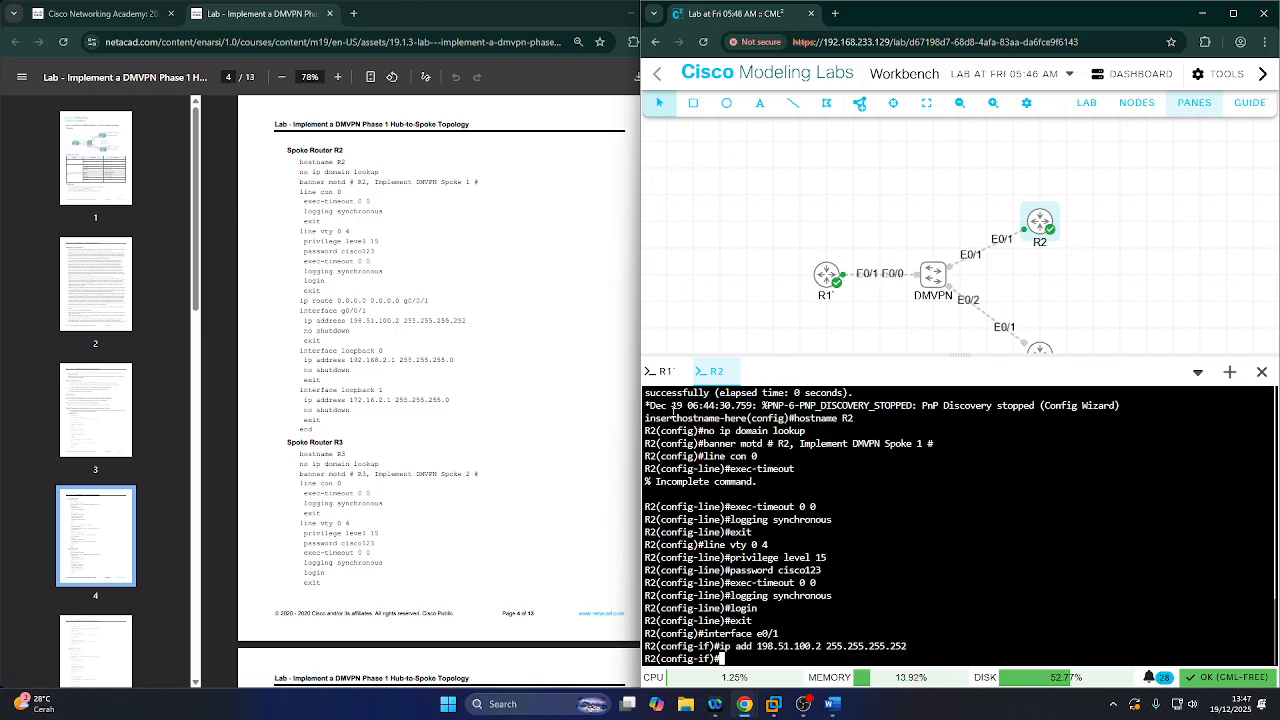
text(no shut)
key(Return)
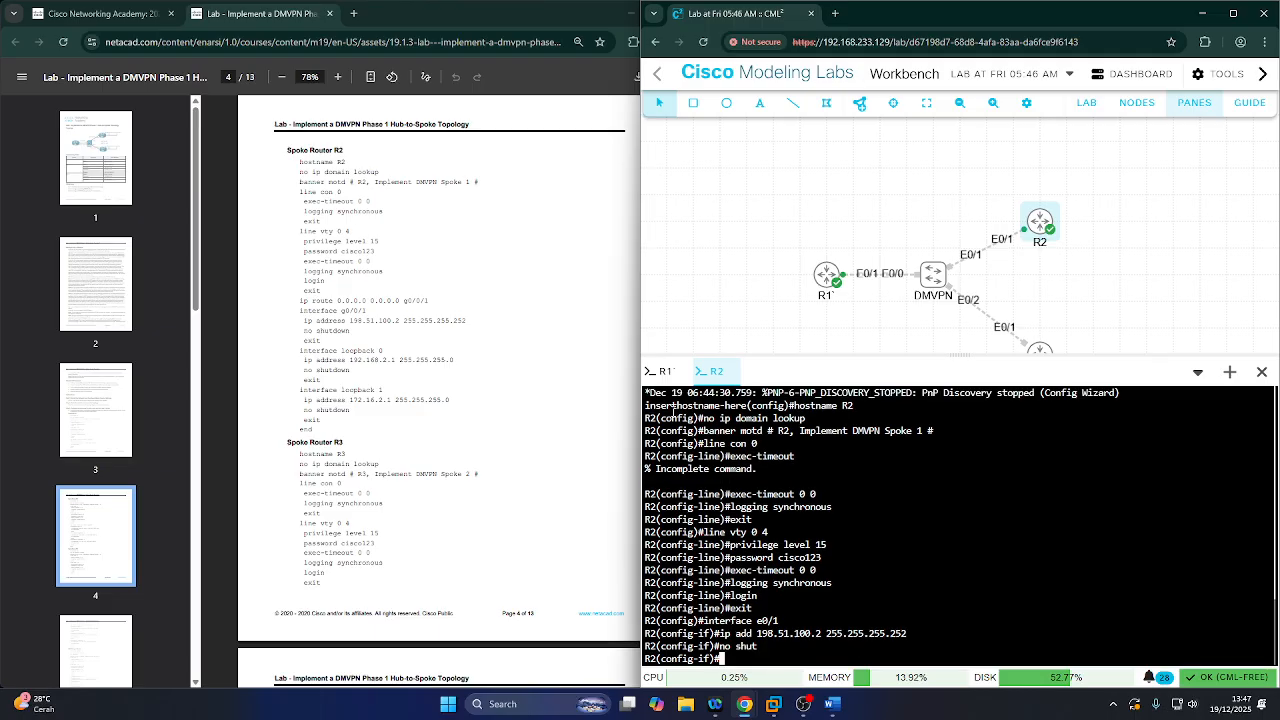
text(exit)
key(Return)
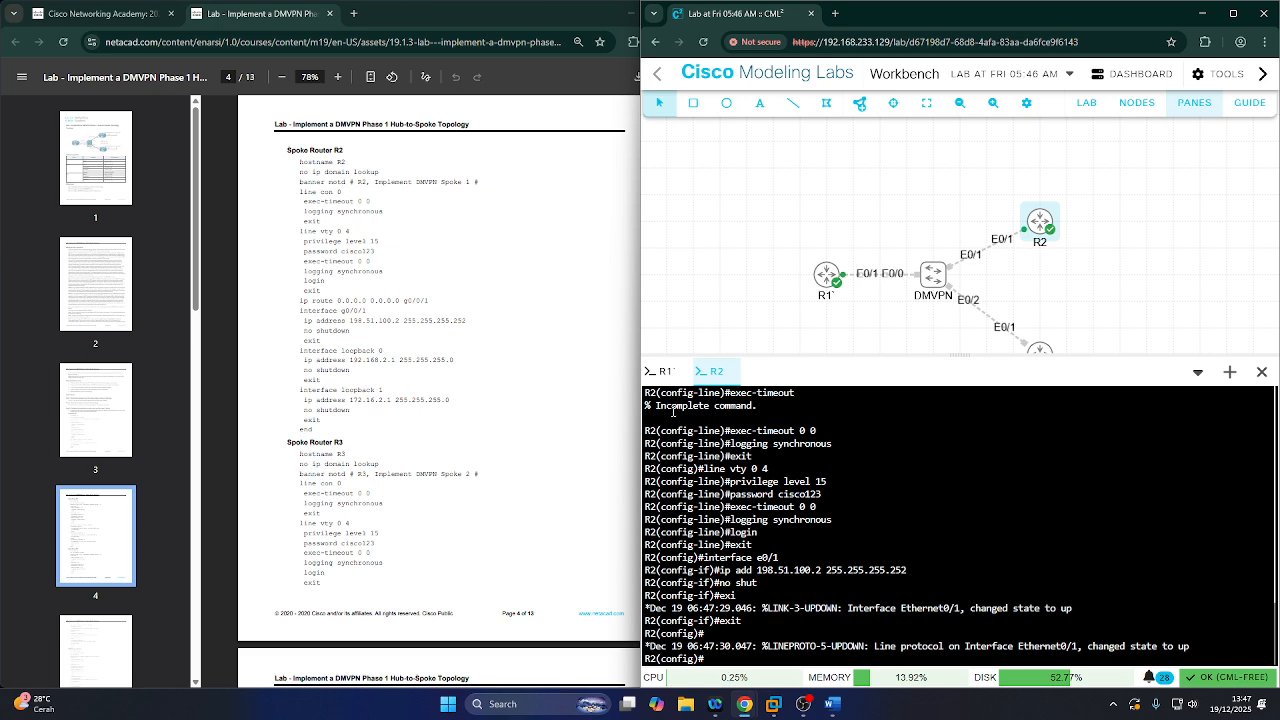
text(interface loopbv)
- Create Loopback0 with 192.168.2.1 255.255.255.0 and enable it
key(BackSpace)
text(ack 0)
key(Return)
key(Up)
key(Left)
key(Left)
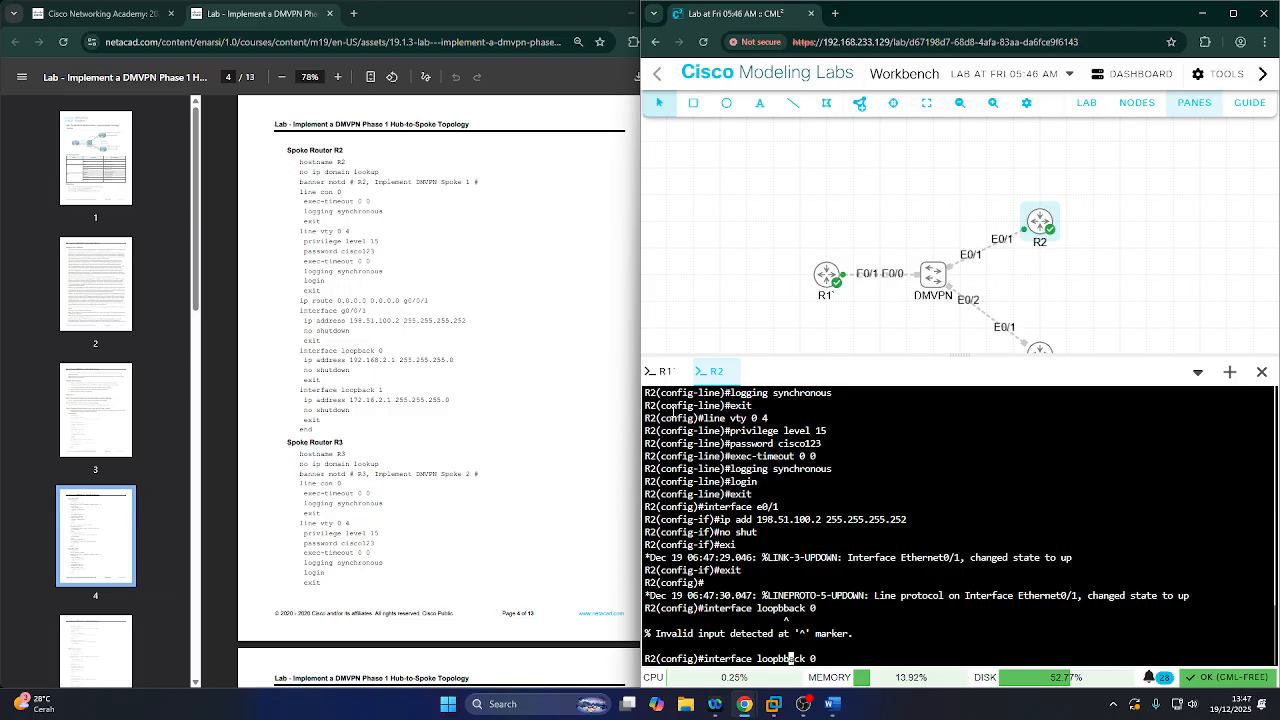
key(Return)
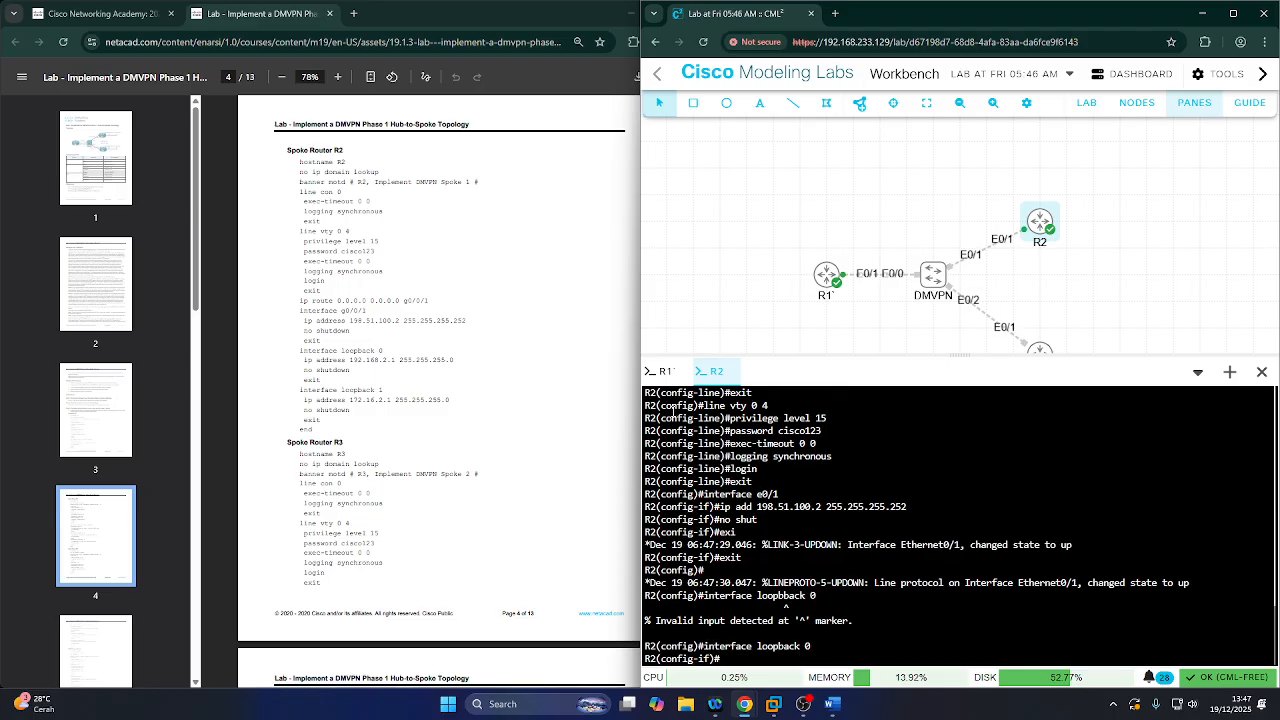
text(ip )
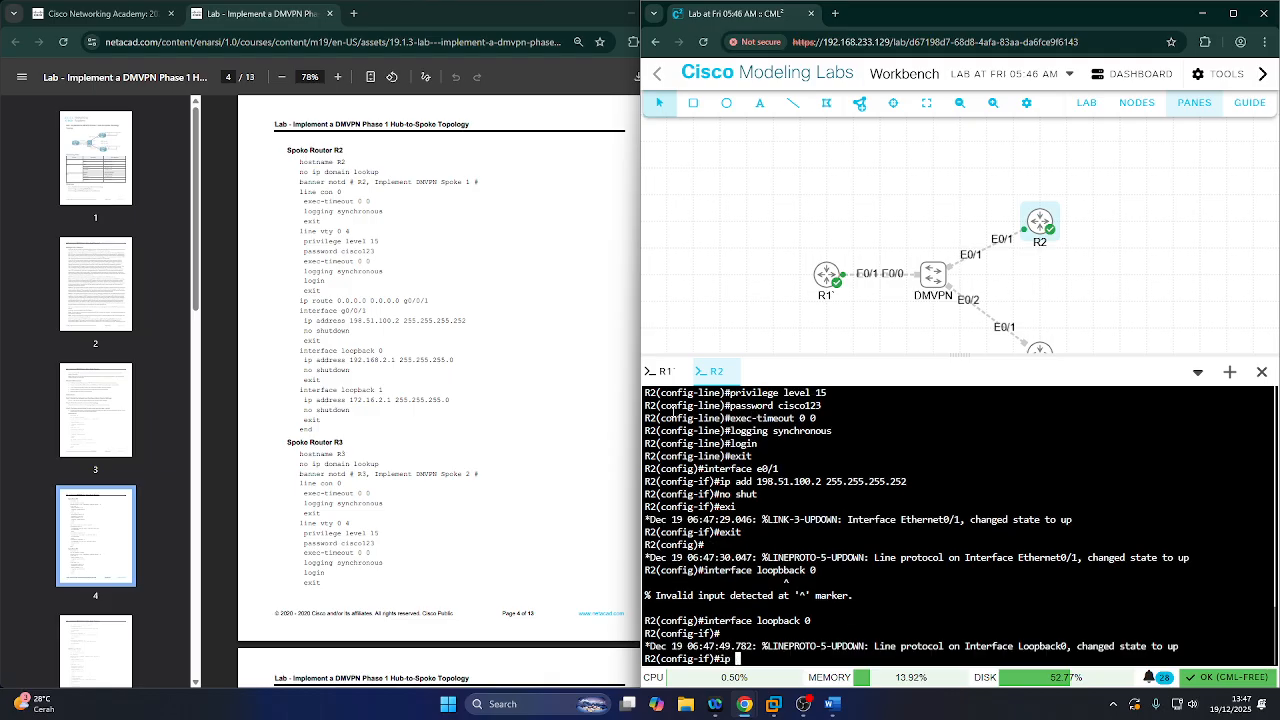
text(add 192.168.2.1 255.255.255.0\)
key(BackSpace)
key(Return)
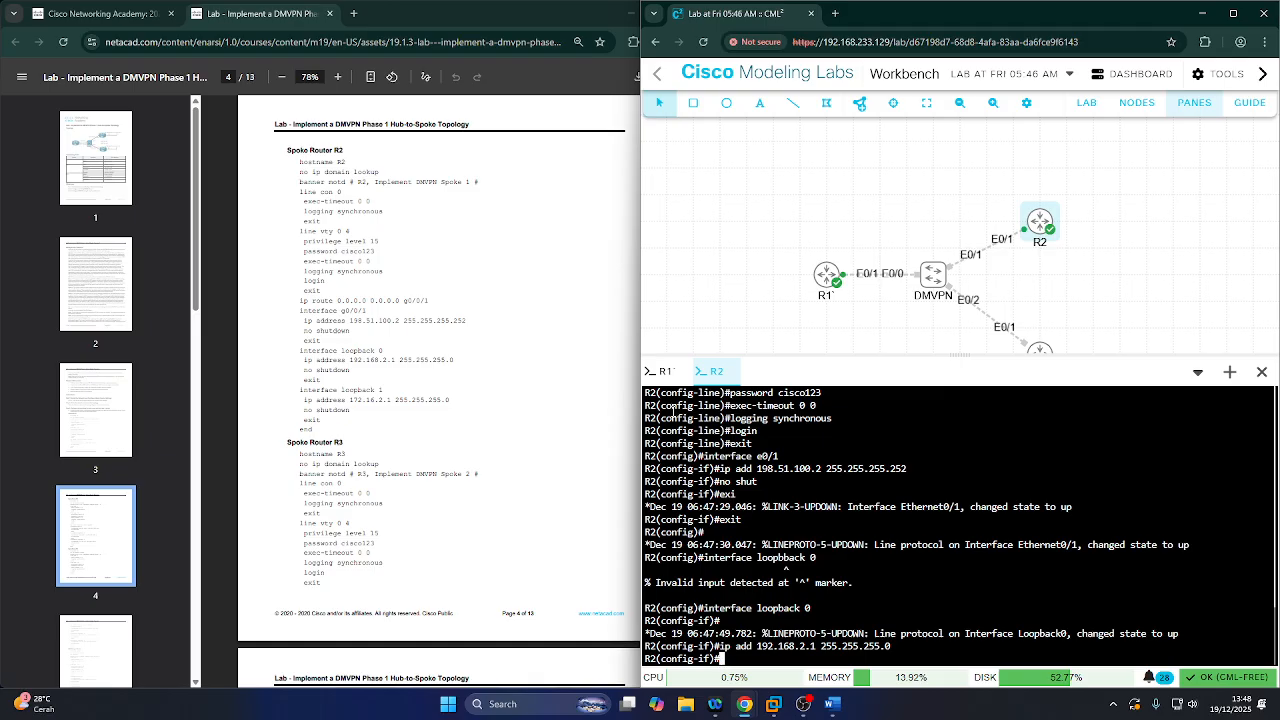
text(no shut)
key(Return)
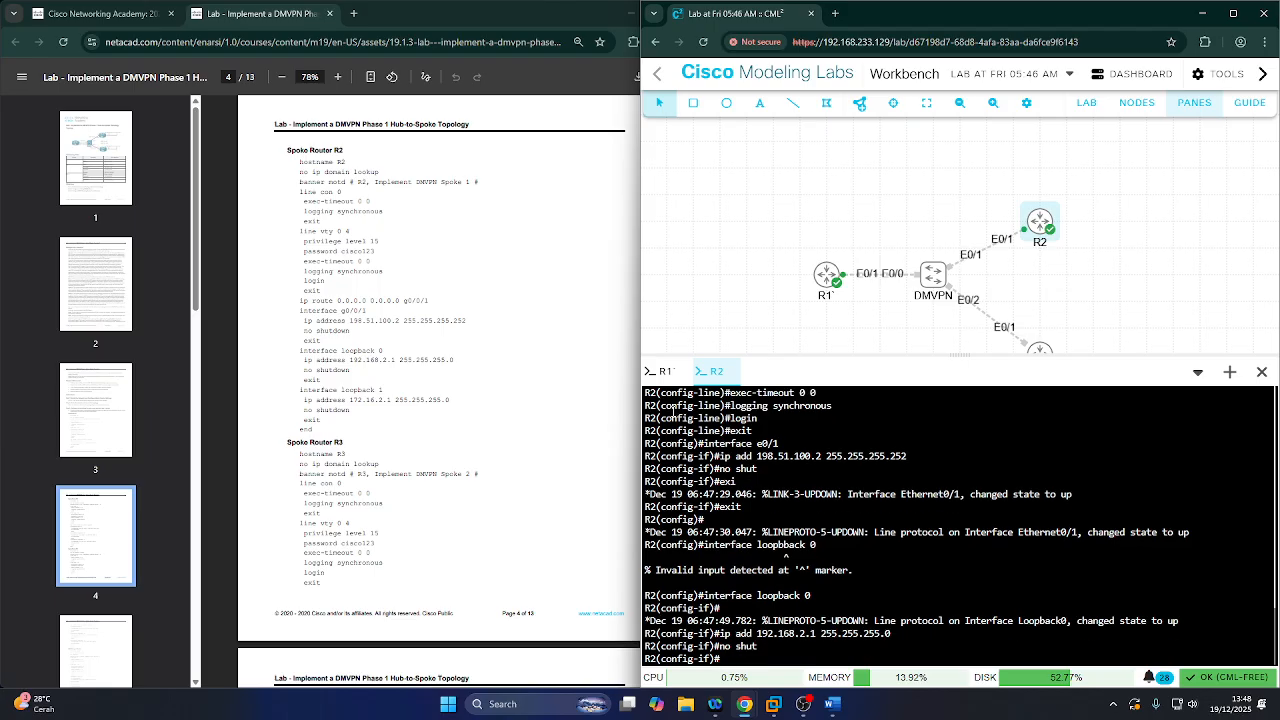
text(exit)
key(Return)
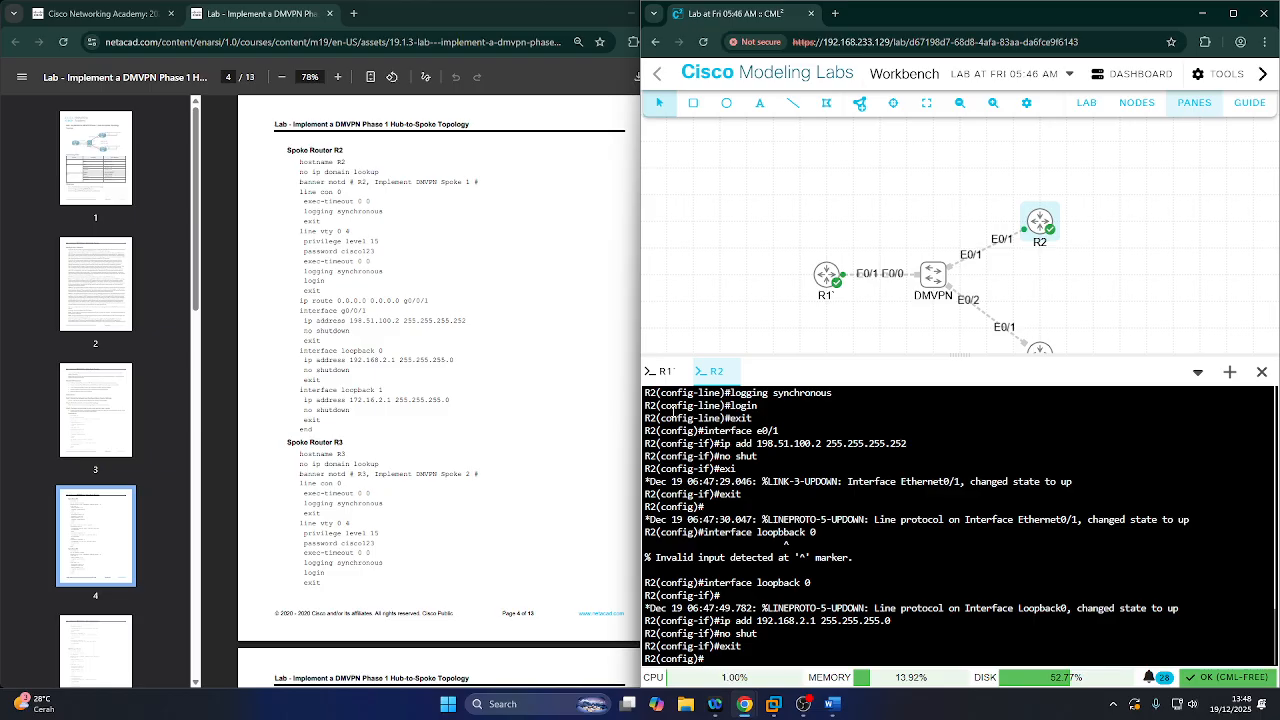
- Create Loopback1 with 172.16.2.1 255.255.255.0, enable it, and end configuration mode
text(interface loopback 0)
key(BackSpace)
text(1)
key(Return)
key(Up)
key(Up)
key(Up)
key(Up)
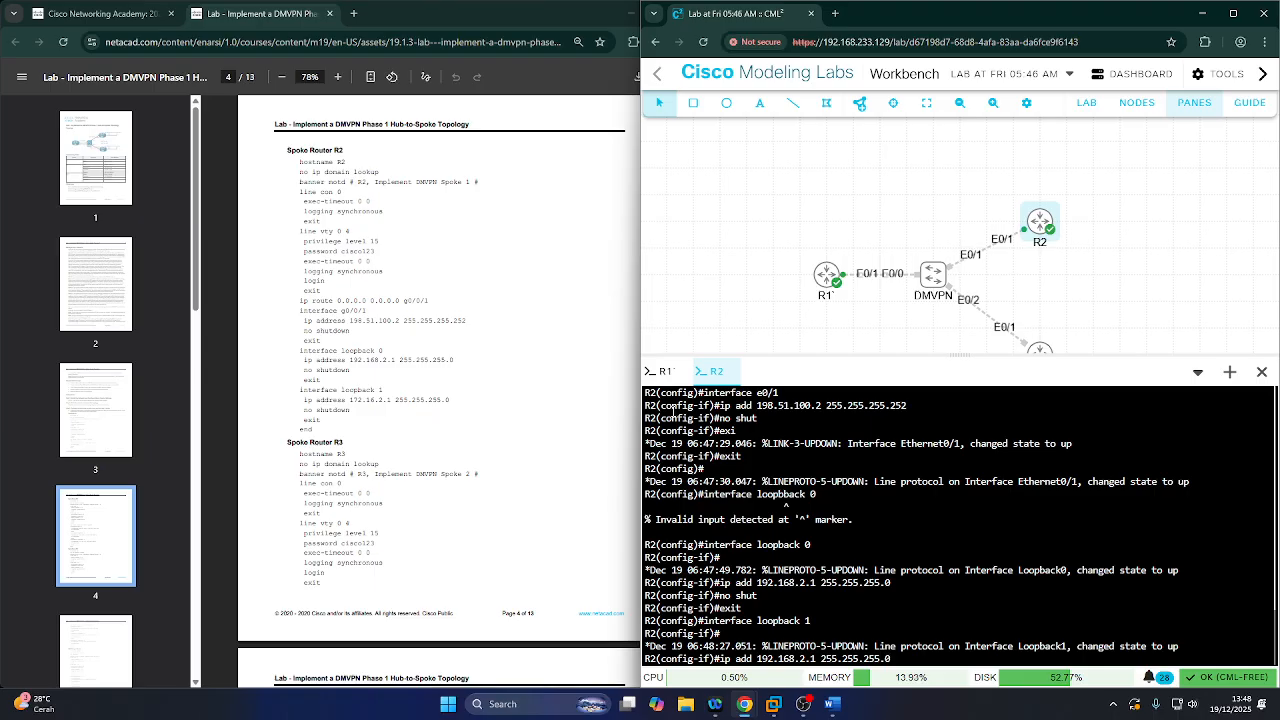
key(Return)
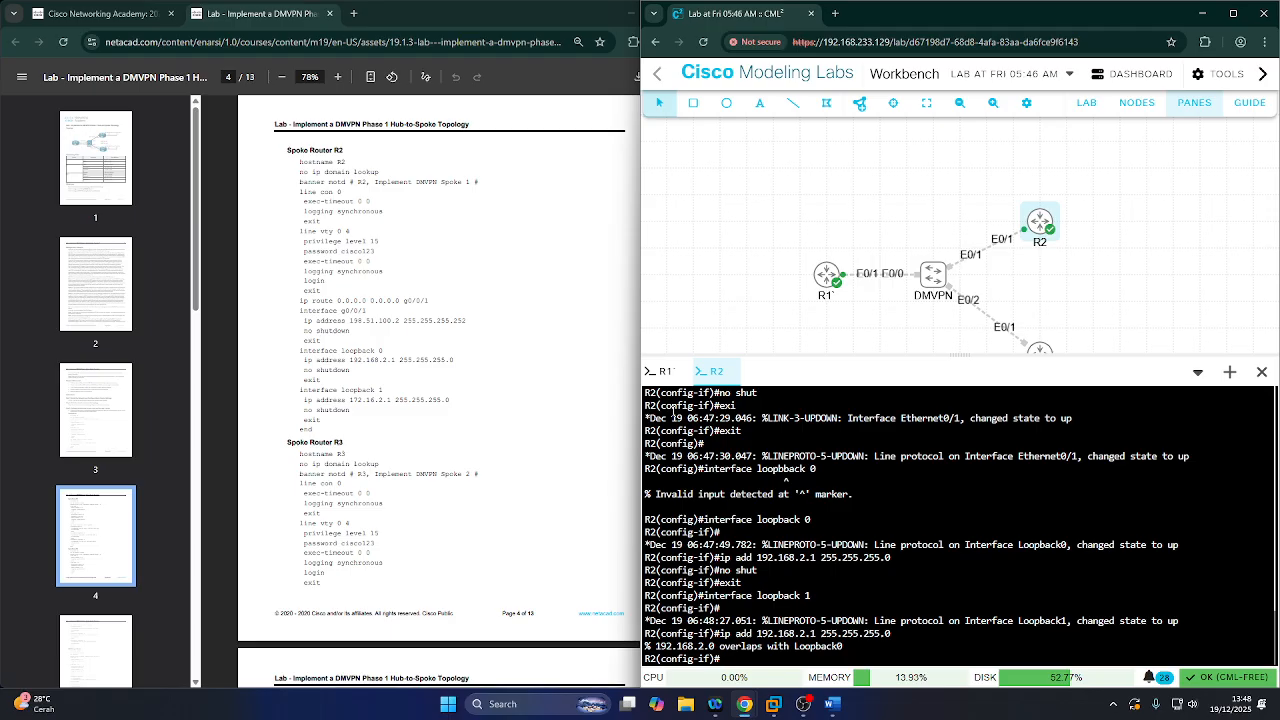
key(Up)
key(Left)
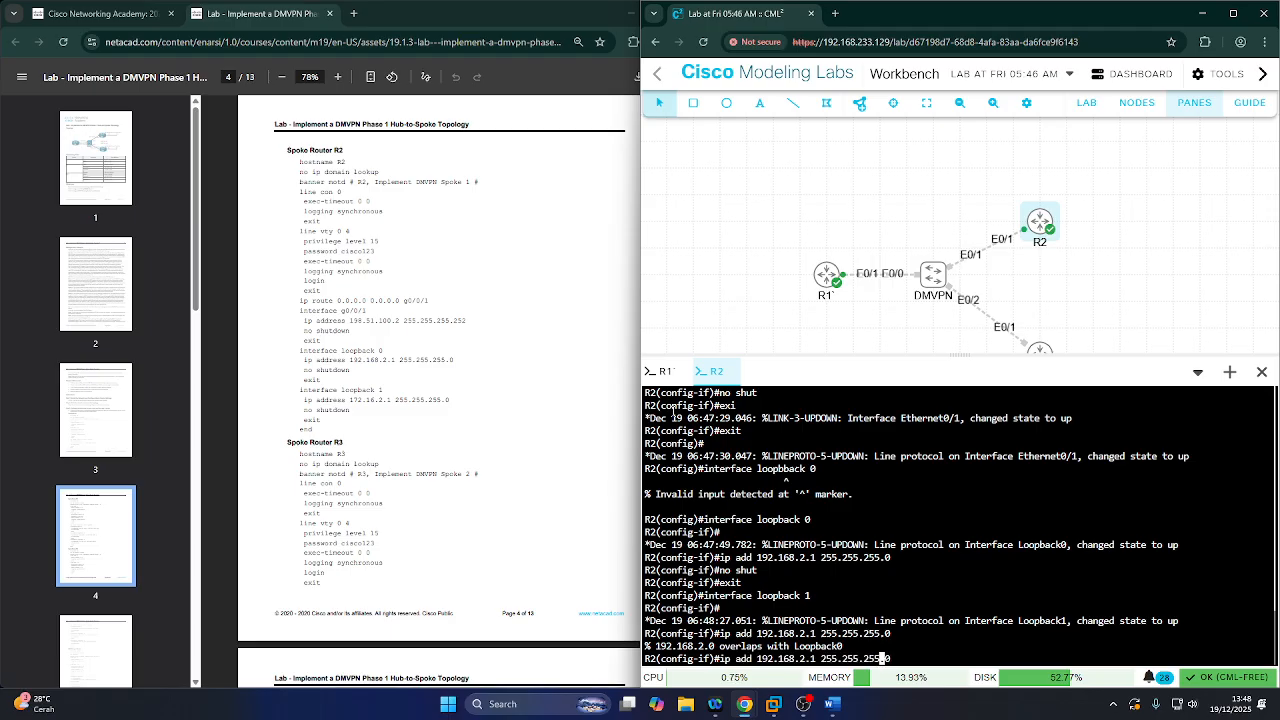
key(Left)
key(Left)
key(Left)
key(Left)
key(Left)
key(Left)
key(Left)
key(Left)
key(Left)
key(Left)
key(Left)
key(Left)
key(Left)
key(Left)
key(Left)
key(Left)
key(Left)
key(BackSpace)
key(Left)
key(Left)
key(Left)
key(Left)
key(BackSpace)
text(7)
key(Return)
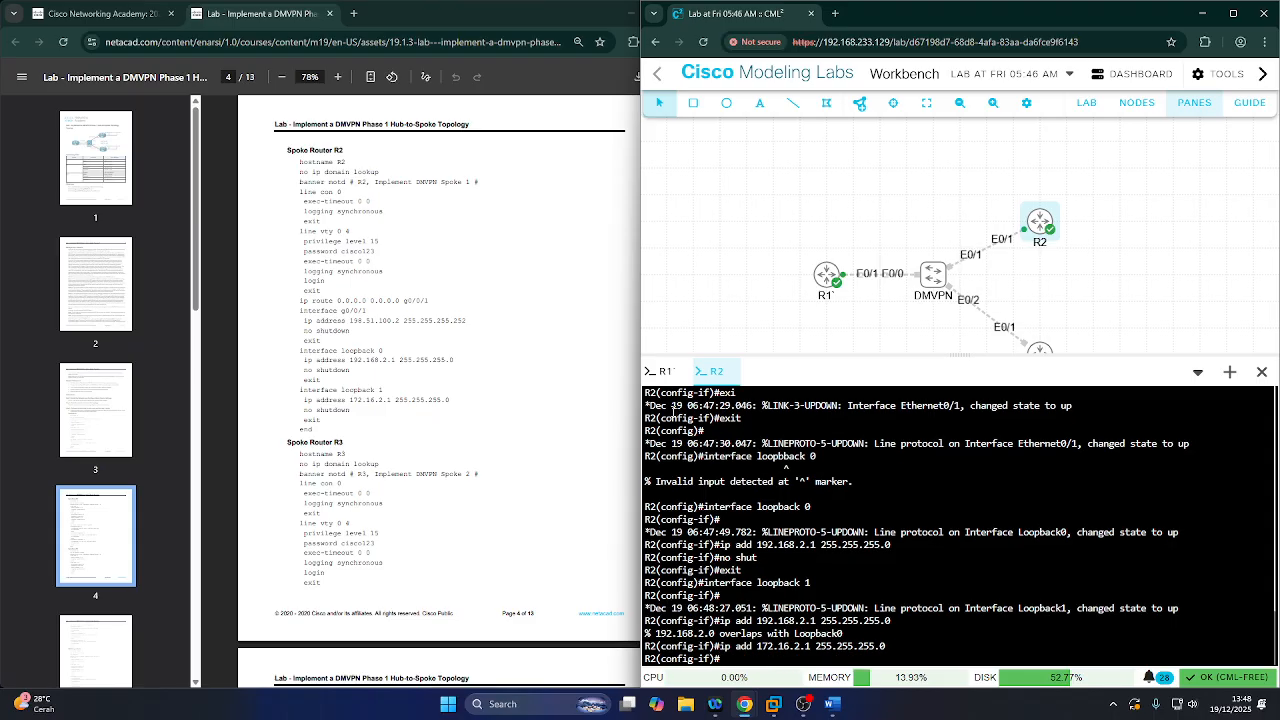
text(no sh)
key(Return)
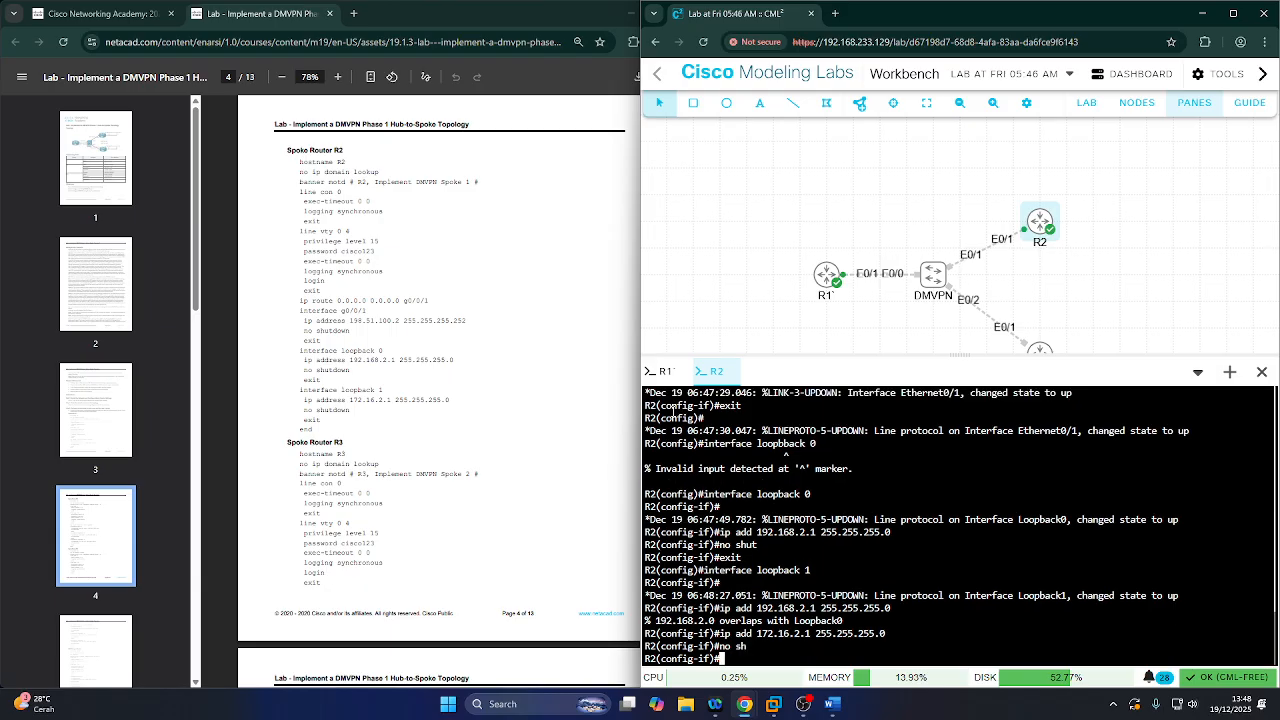
text(exit)
key(Return)
text(end)
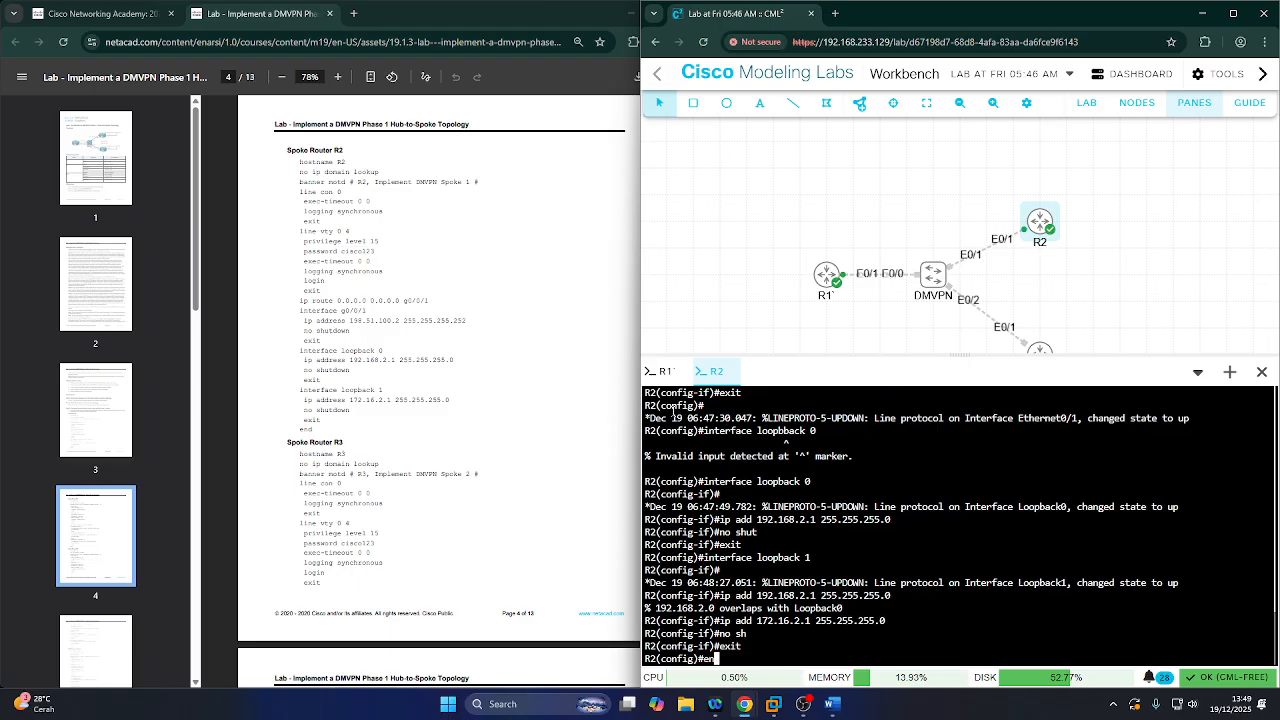
key(Return)
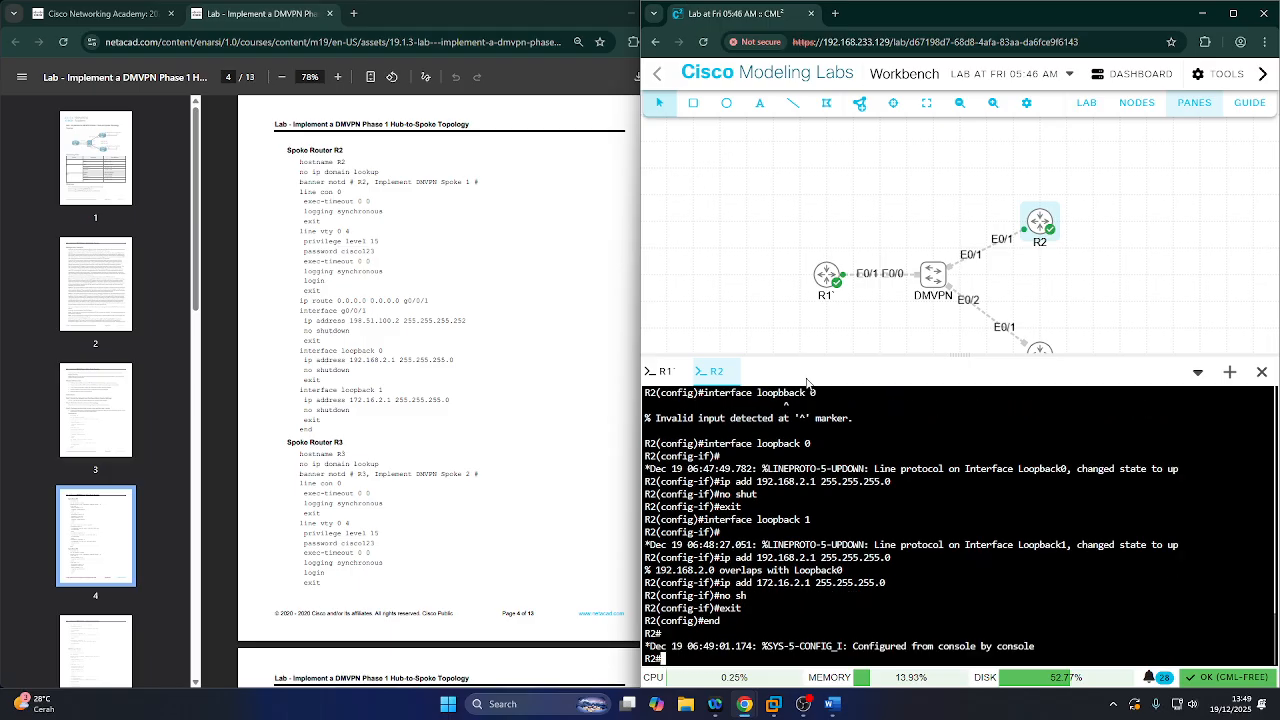
- Capture the enlarged R2 console output and paste it into the Word document
drag(790, 356, 848, 105)
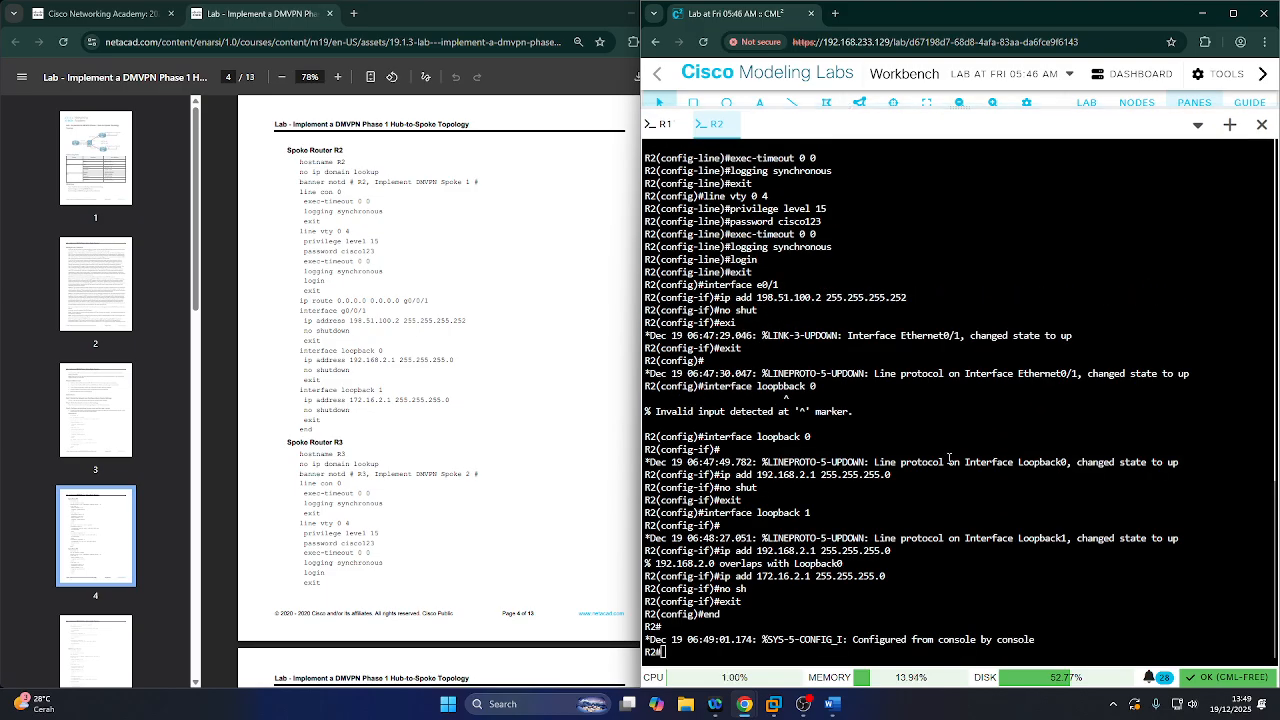
key(super+shift+s)
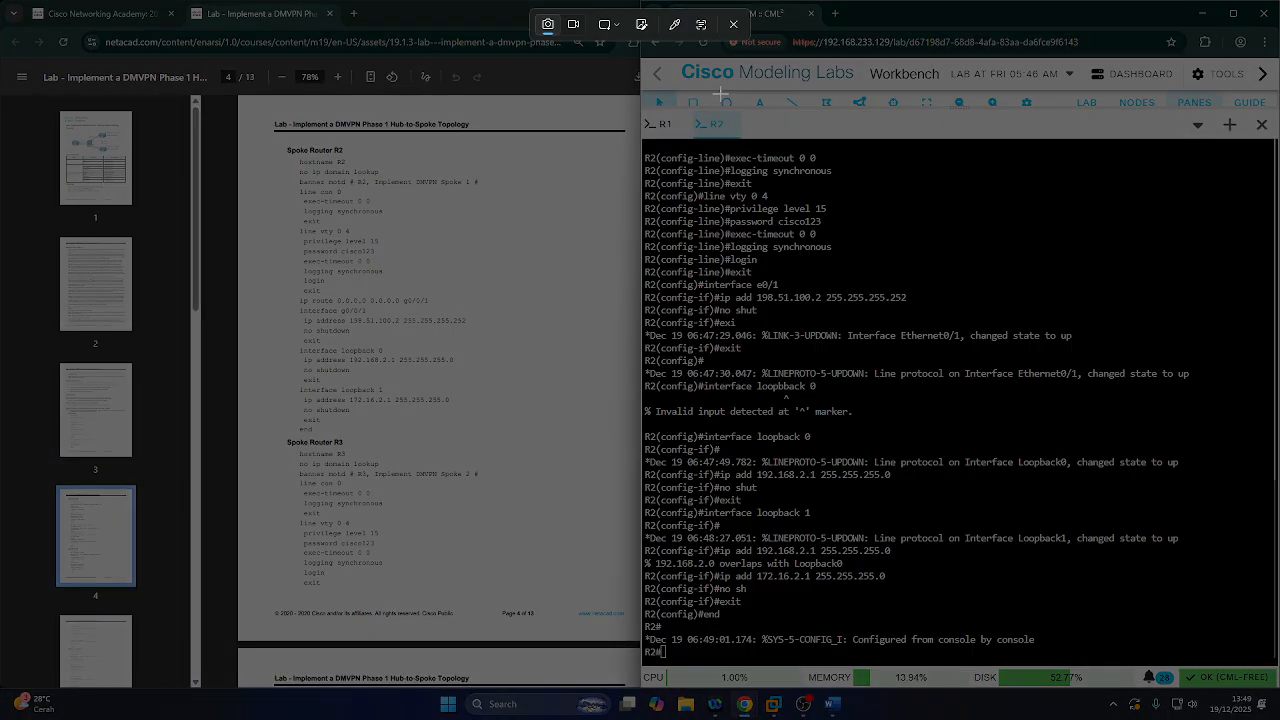
drag(645, 157, 1236, 666)
click(831, 704)
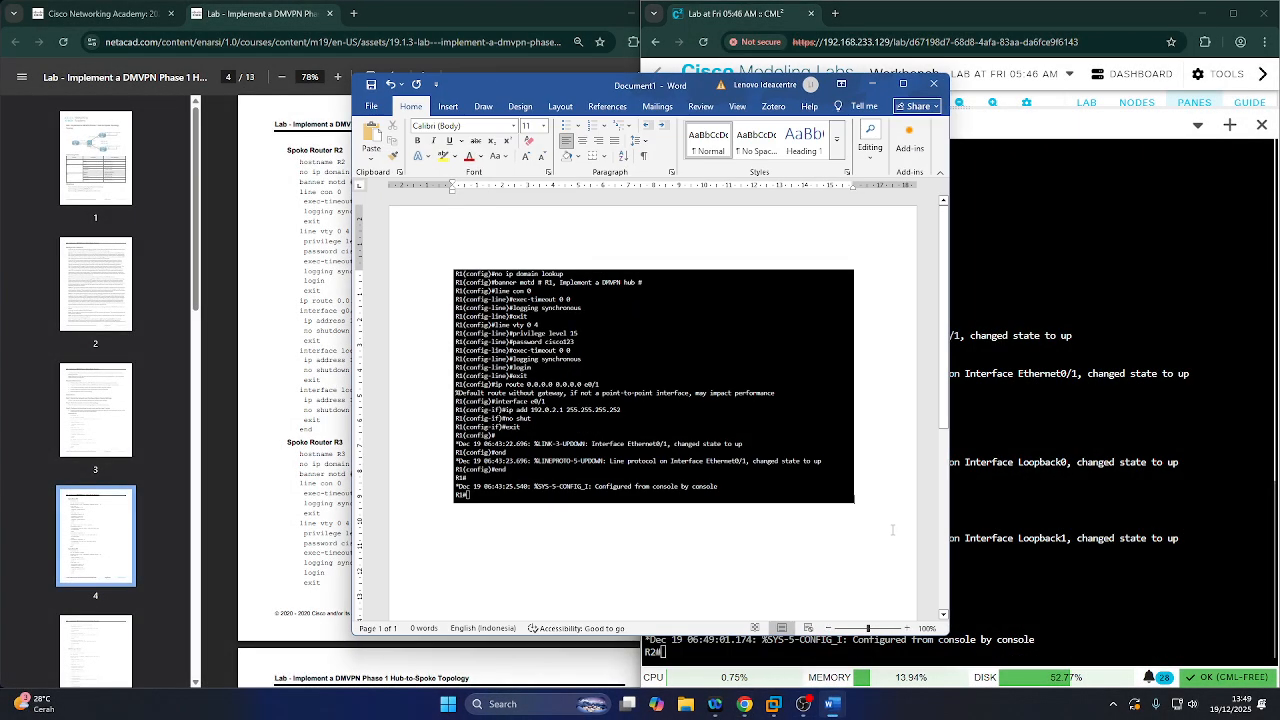
key(ctrl+v)
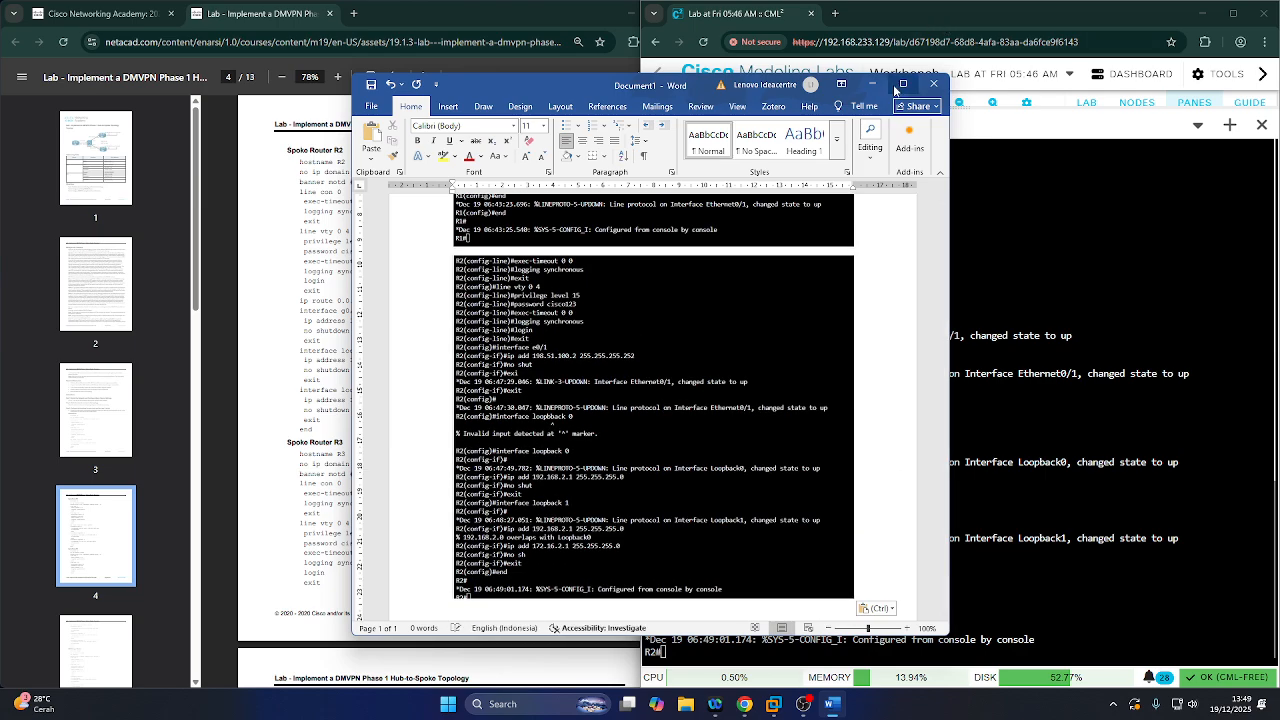
- Minimize Word, reveal R3 on the canvas, and start router R3
click(871, 86)
scroll(818, 290, up, 10)
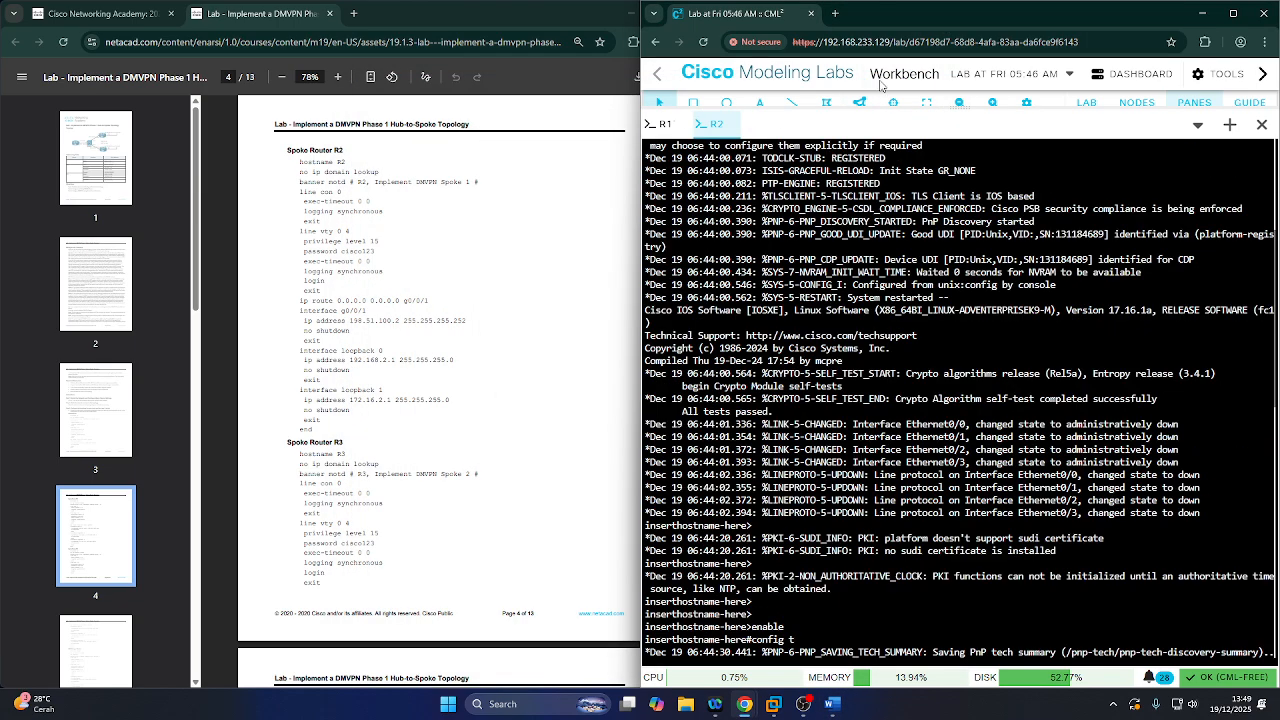
drag(868, 110, 676, 289)
scroll(490, 332, down, 1)
scroll(489, 332, down, 4)
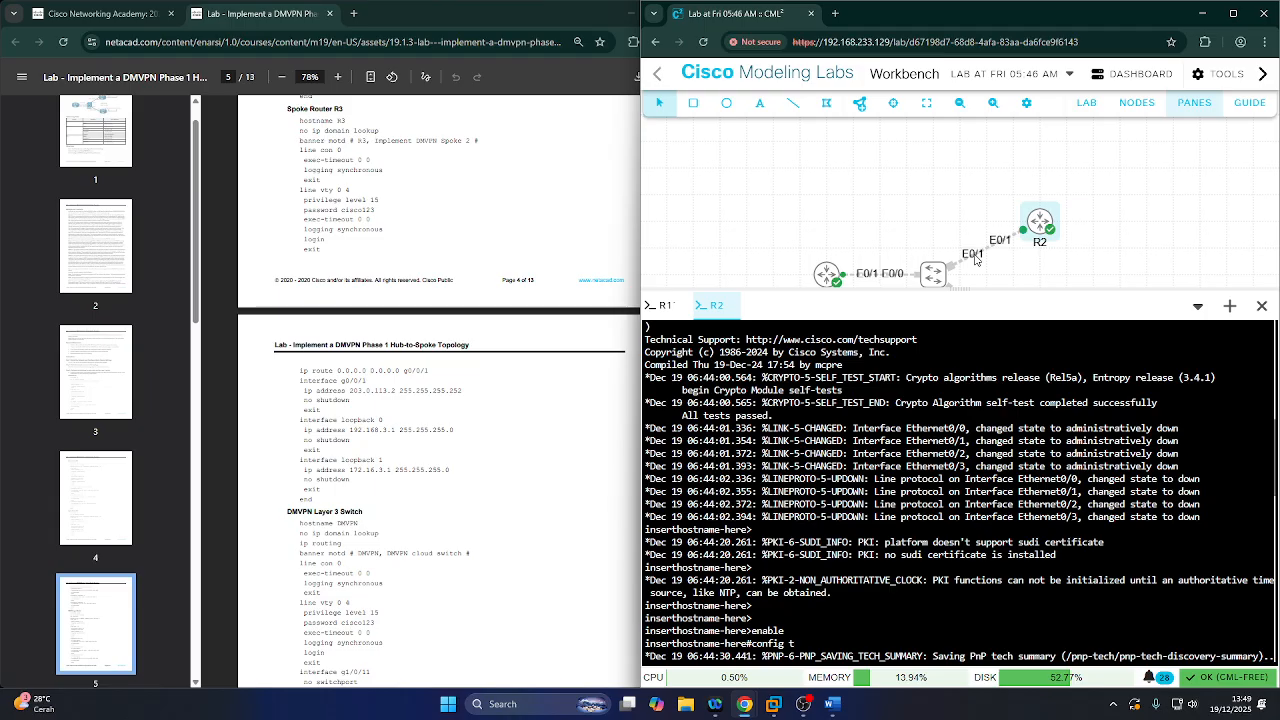
drag(968, 290, 968, 383)
right_click(1040, 355)
click(1077, 394)
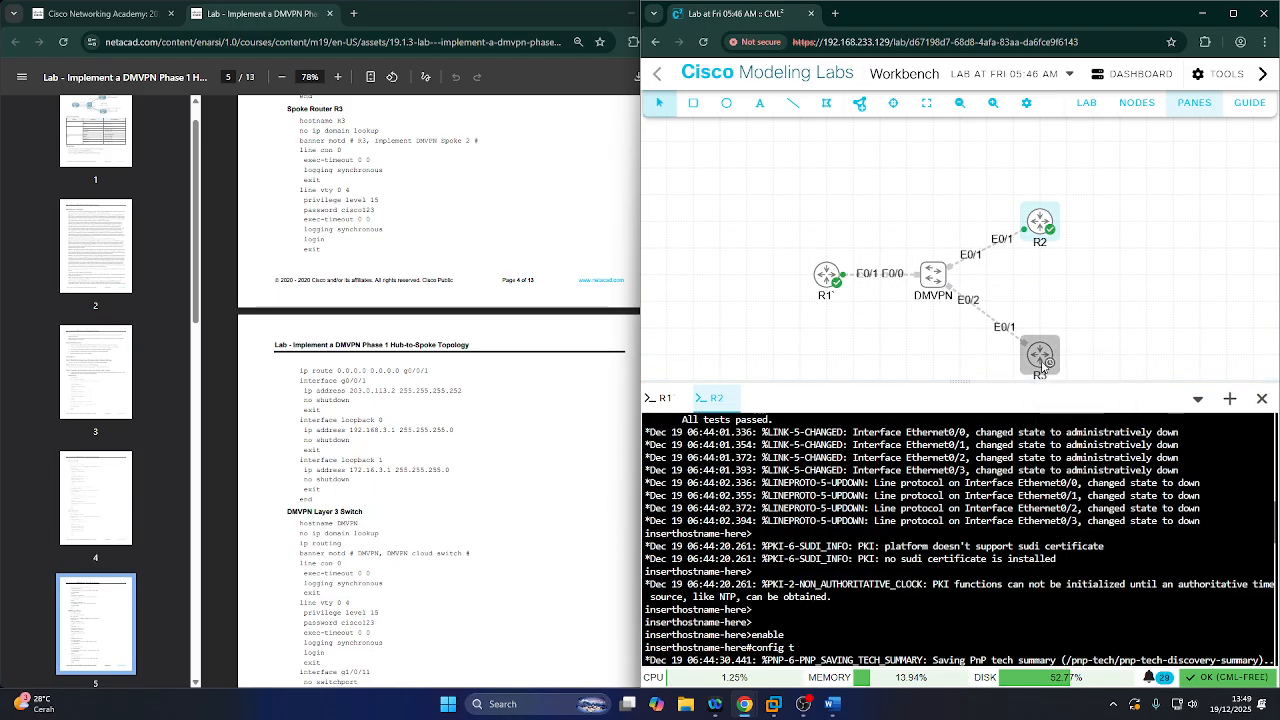
- Open a console session to R3
right_click(1043, 366)
click(1095, 517)
click(925, 533)
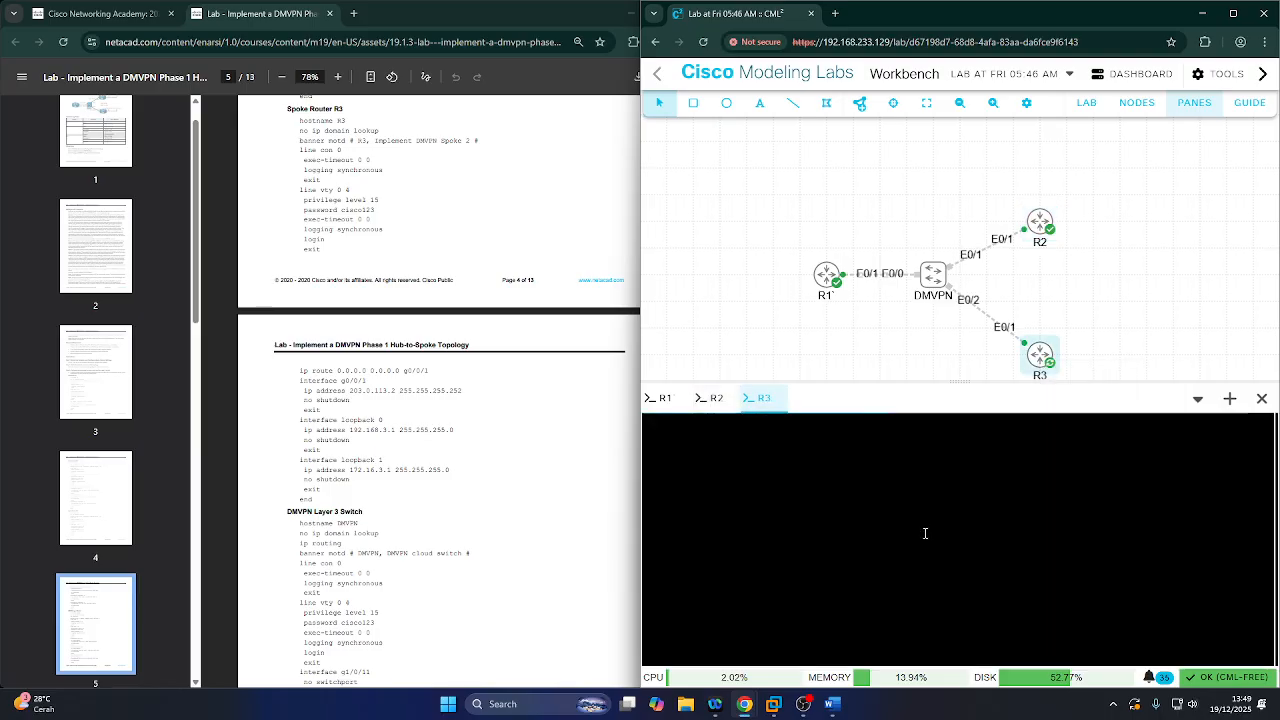
- Wait for R3's boot log to finish, then wake its console for a prompt
scroll(145, 381, down, 5)
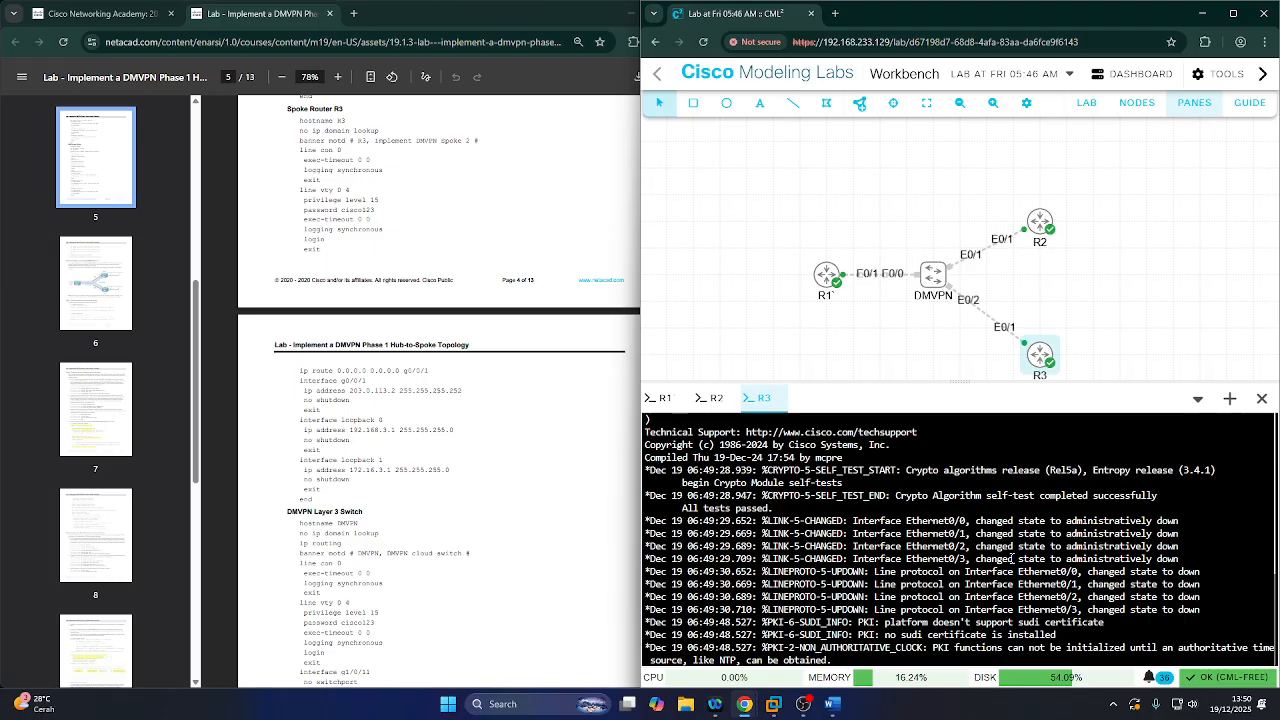
key(Return)
key(Return)
key(Return)
- Enter global configuration on R3, set hostname R3, and disable domain lookup
text(enable)
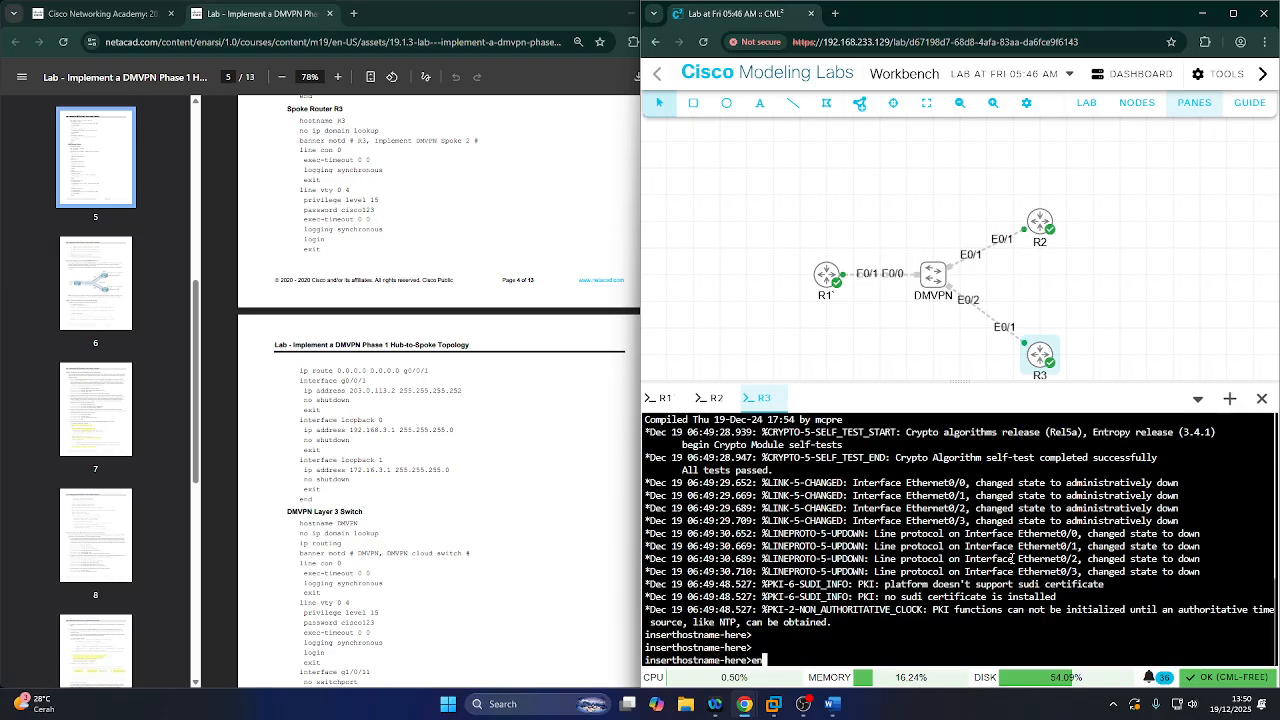
key(Return)
text(conf)
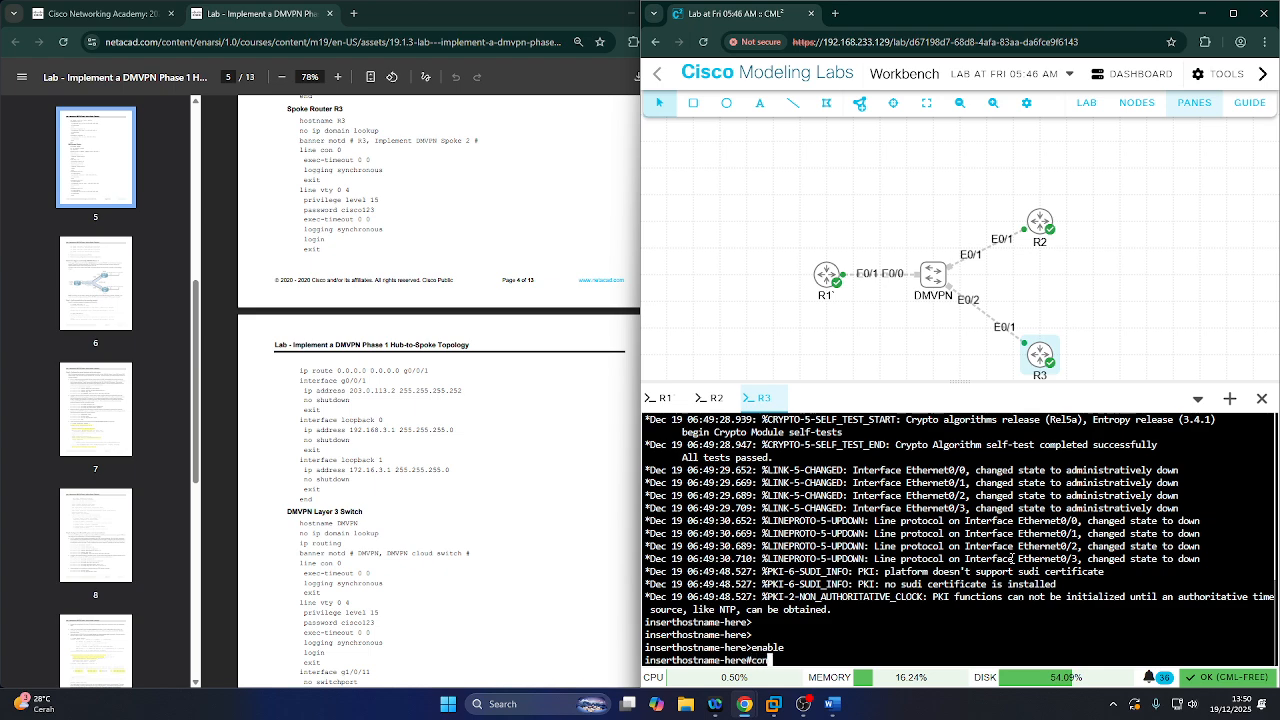
key(Return)
text(config t)
key(Return)
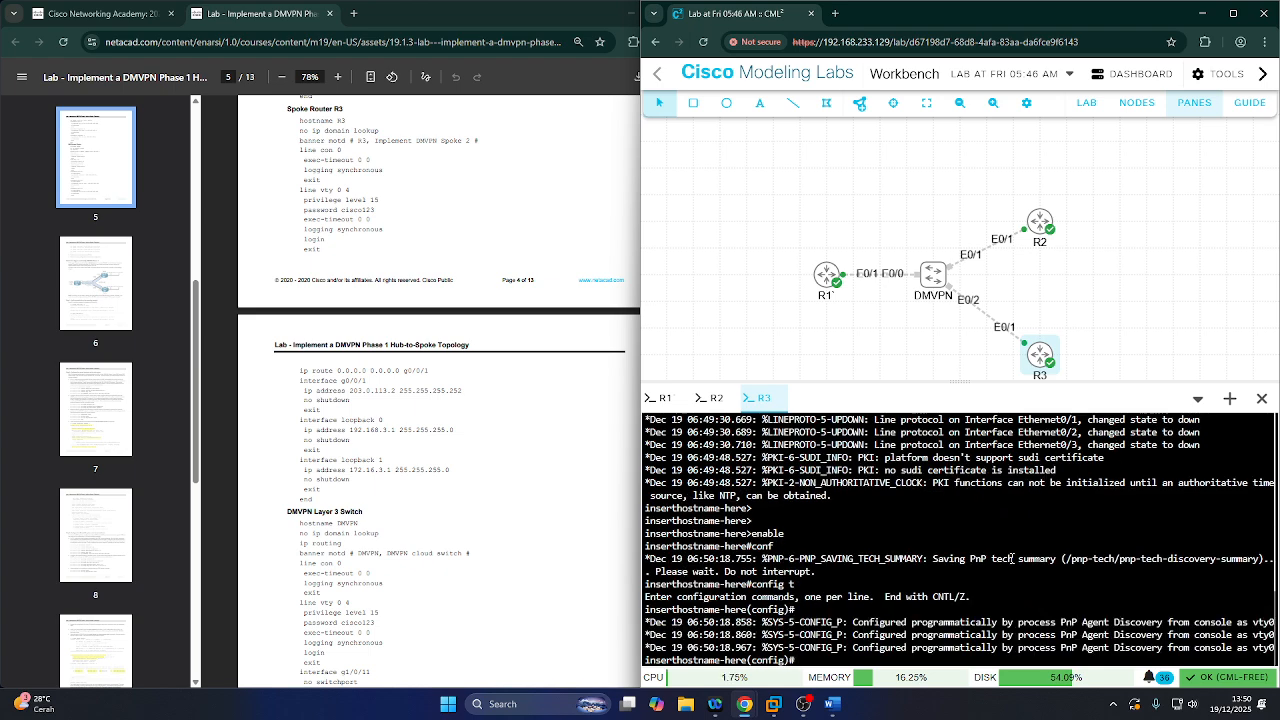
text(hostname )
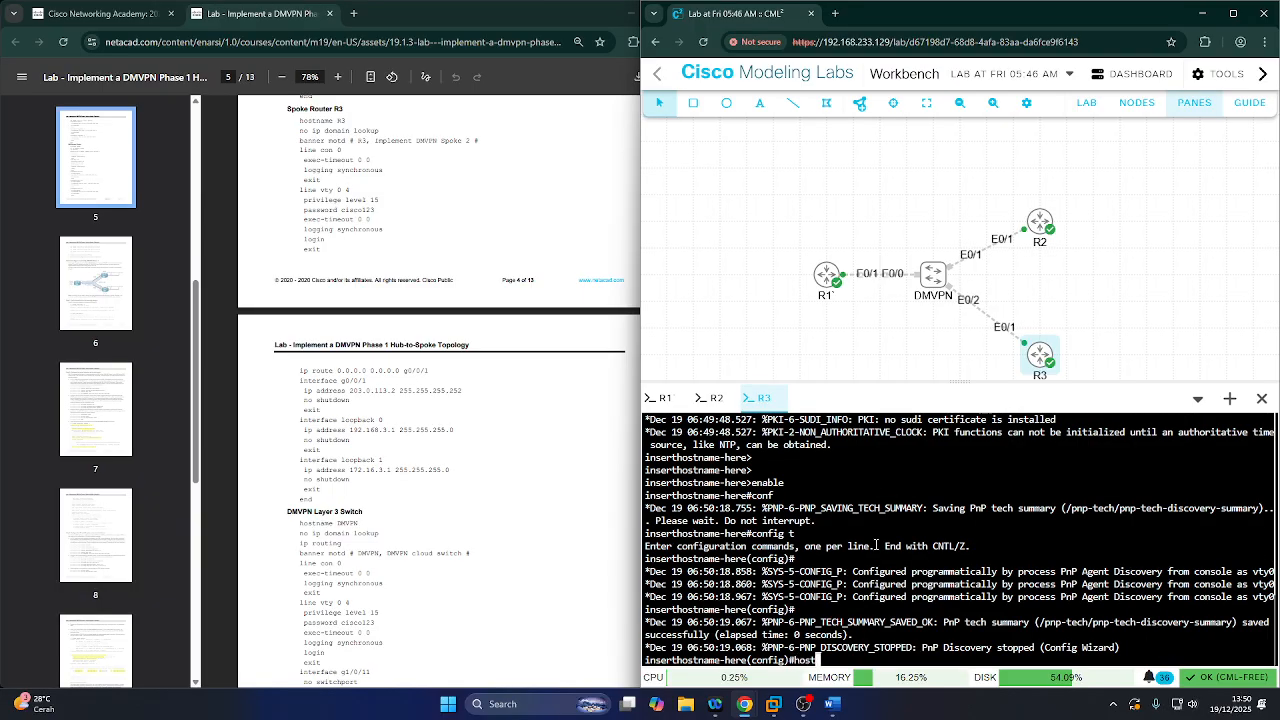
text(R3)
key(Return)
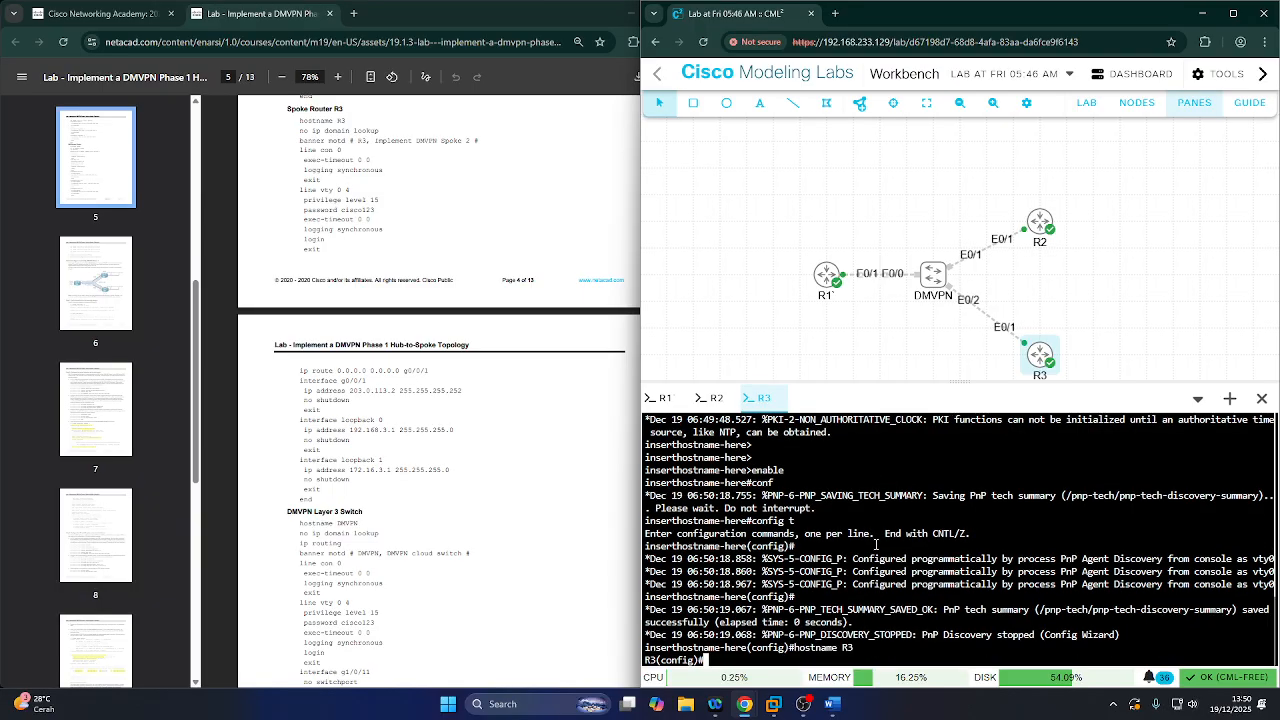
text(no ip domain lookup)
key(Return)
- Add the MOTD banner 'R3, Implement DMVPN Spoke 2' and enter console line 0
text(banner motd )
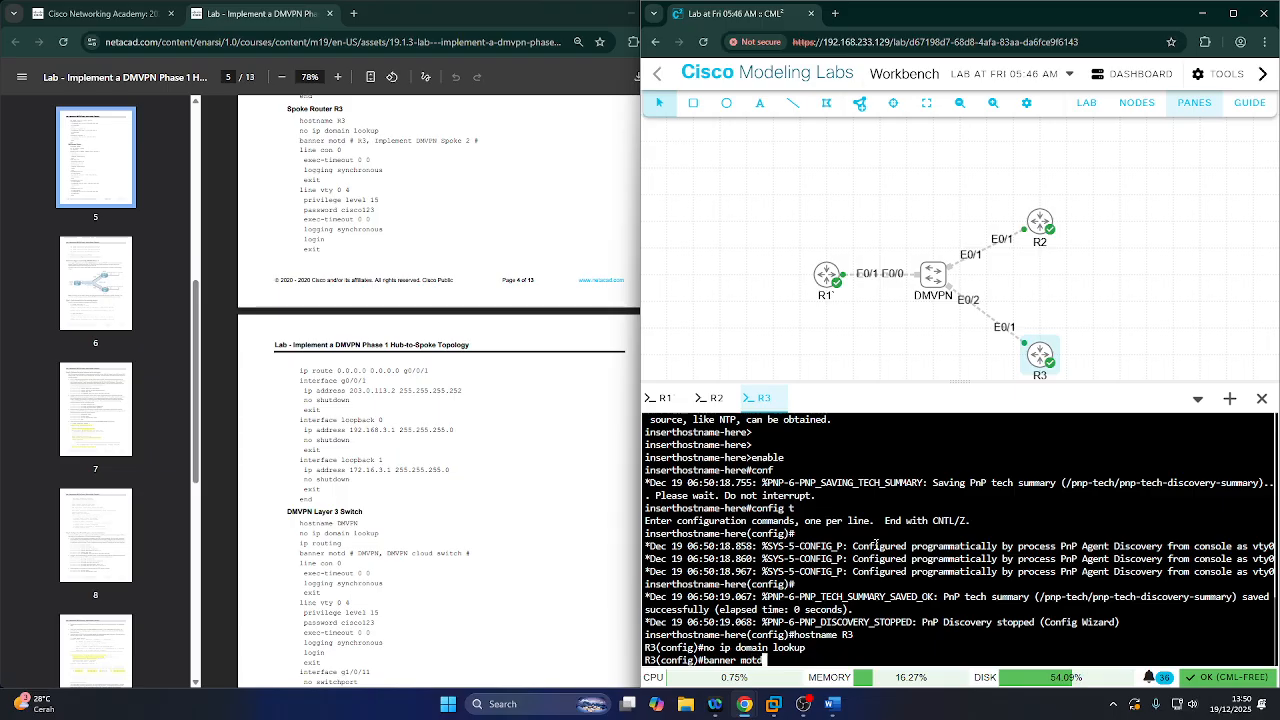
text(# R3)
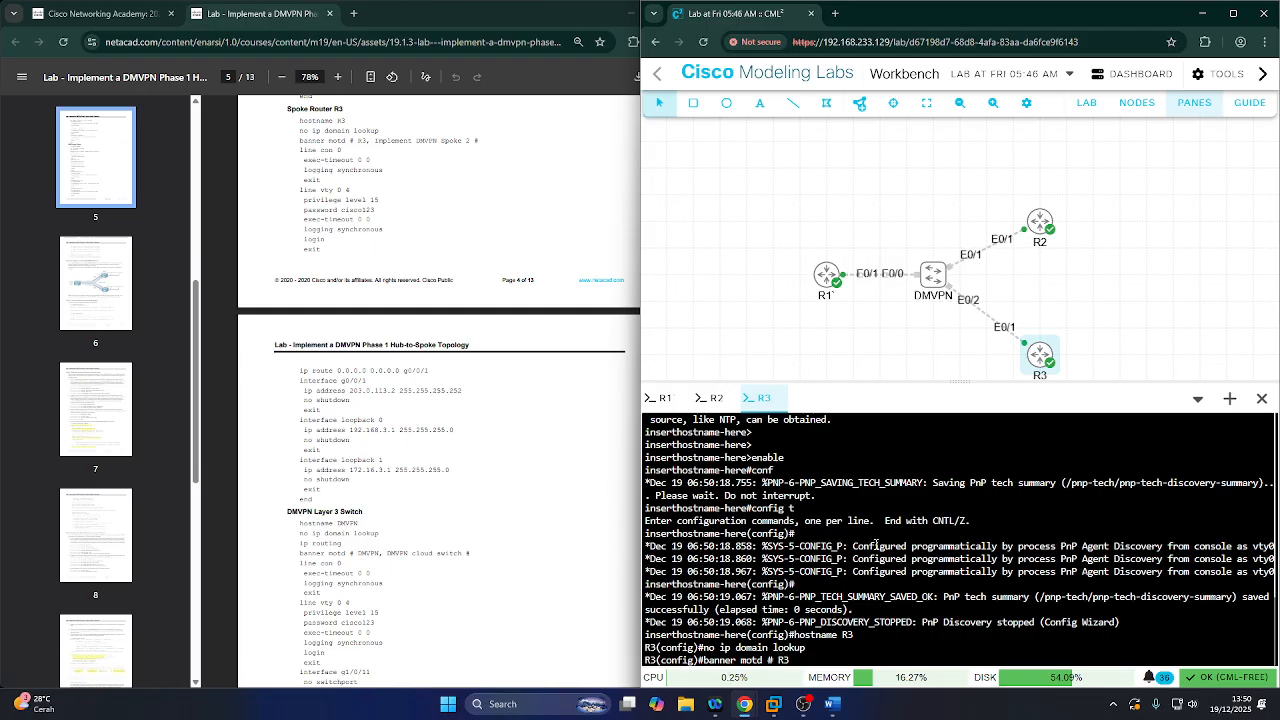
text(, Implement )
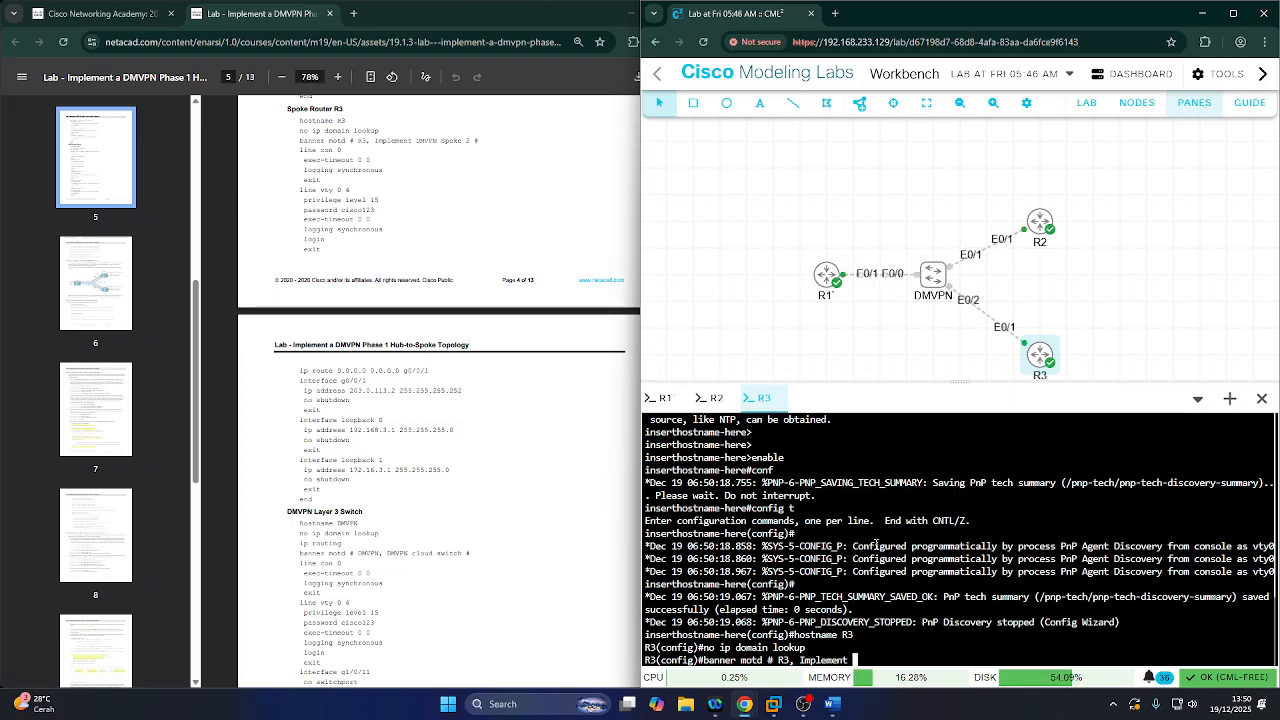
text(DMP)
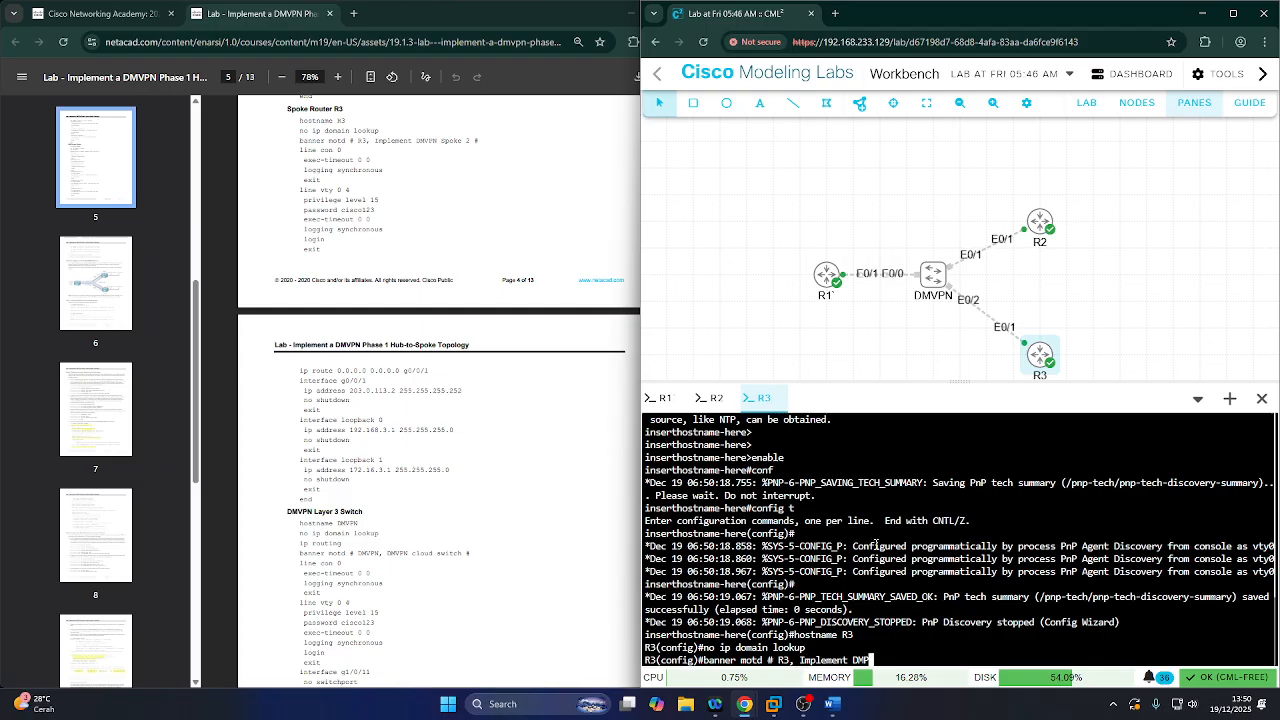
key(BackSpace)
text(VPN Spoke 2 #)
key(Return)
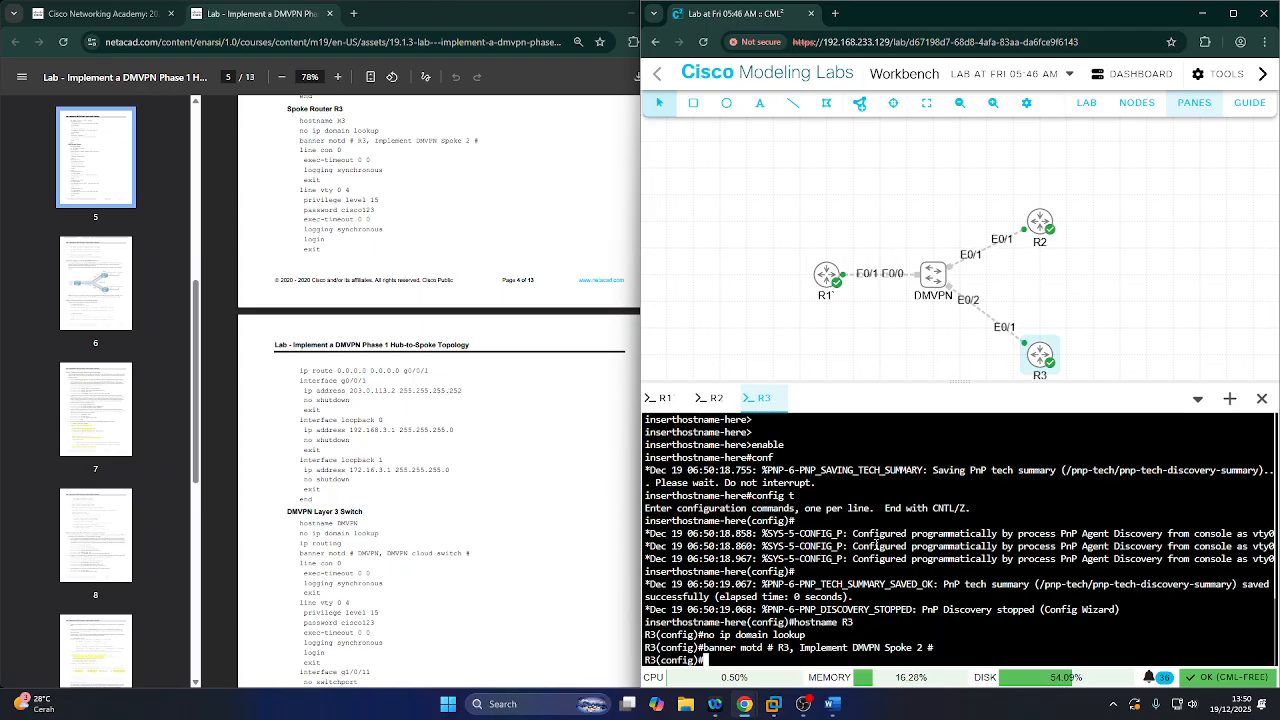
text(line con 0)
key(Return)
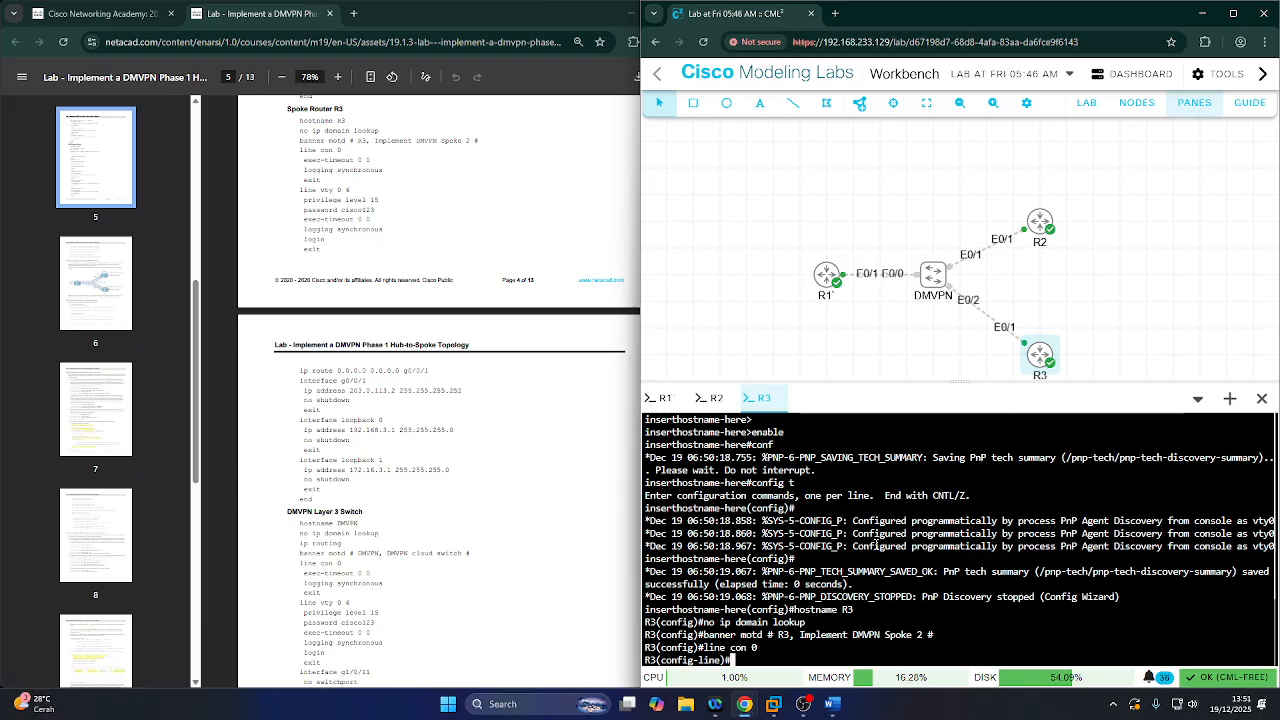
- Set exec-timeout 0 0 and logging synchronous on R3's console line
text(e)
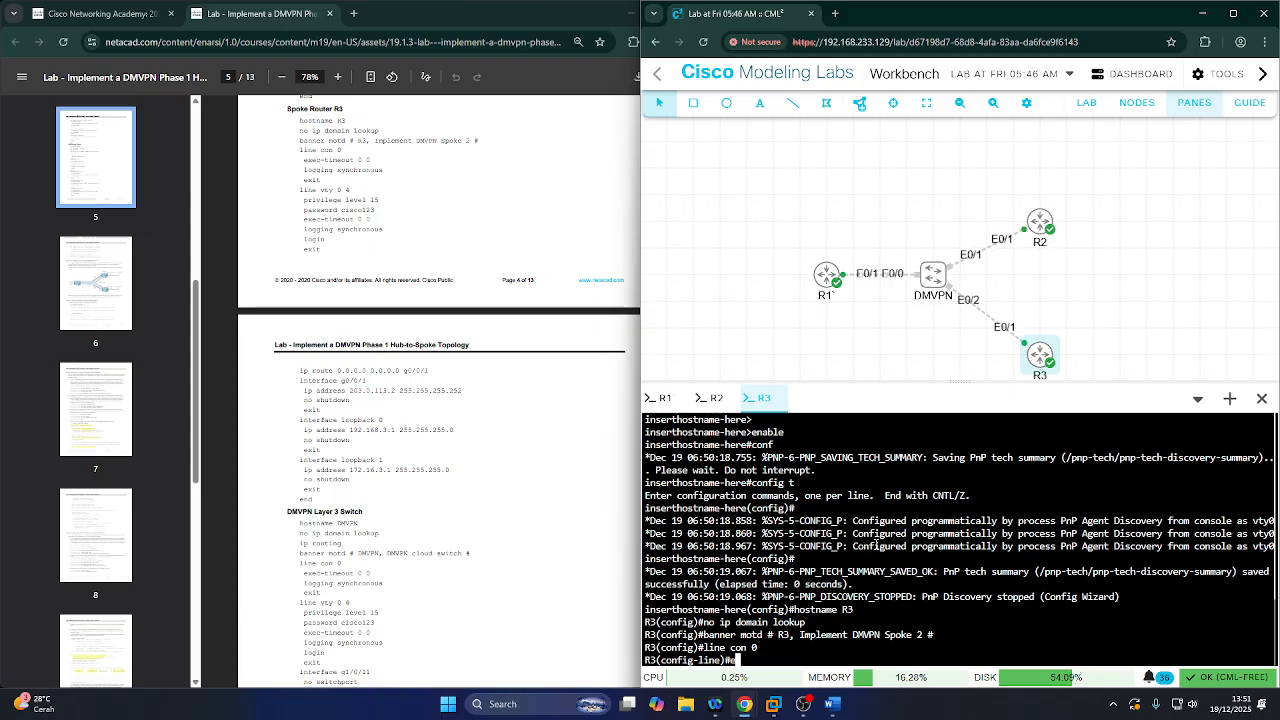
text(xec-timeout 0 0)
key(Return)
text(loggin)
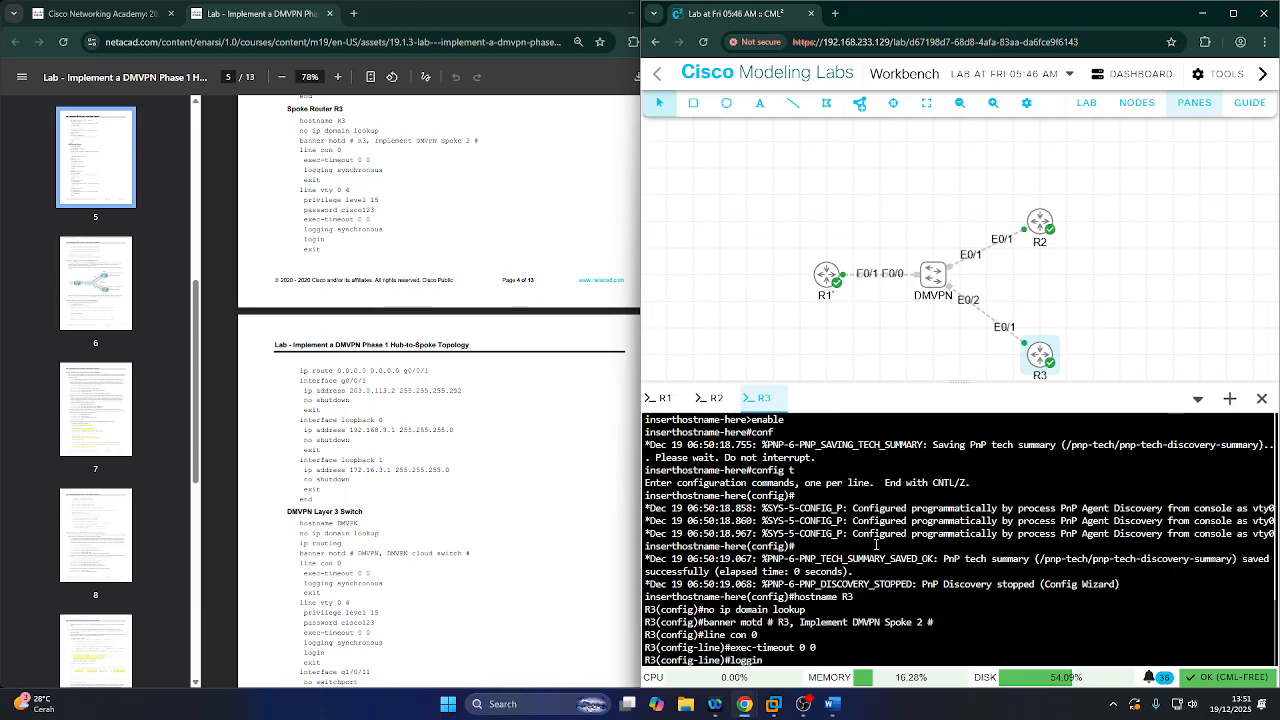
text(g synchronous)
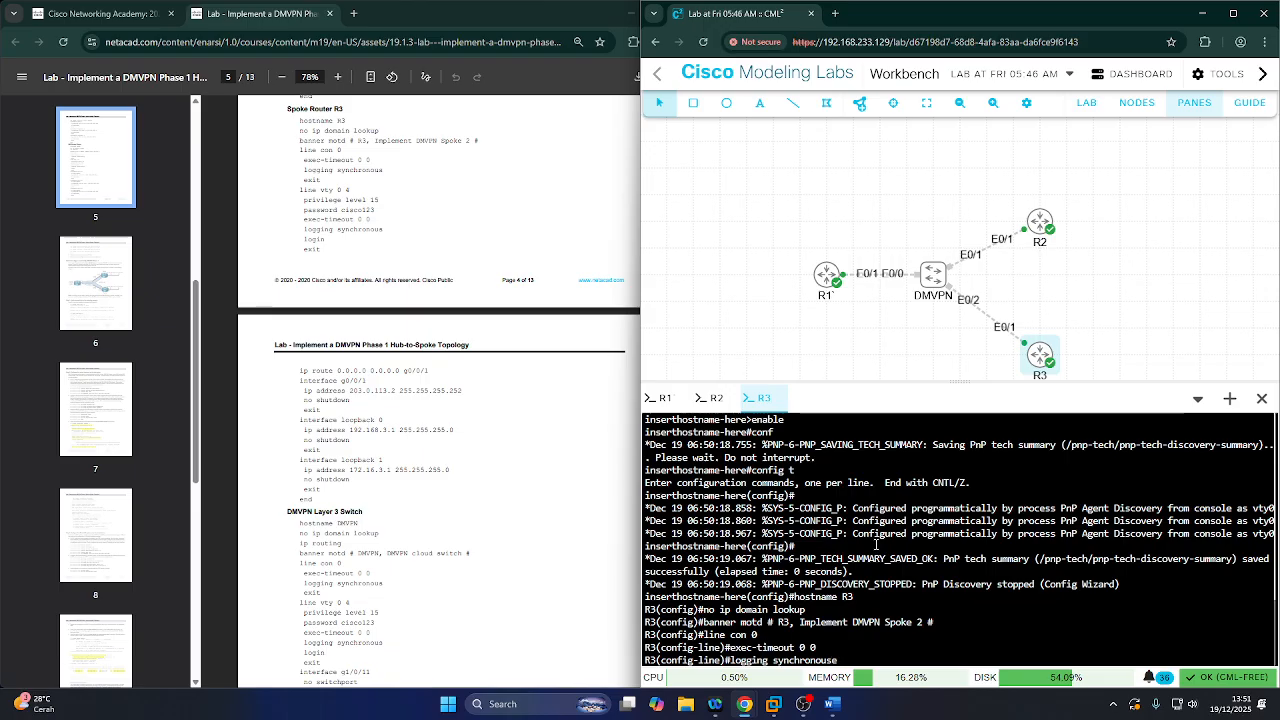
text(e)
key(BackSpace)
key(Return)
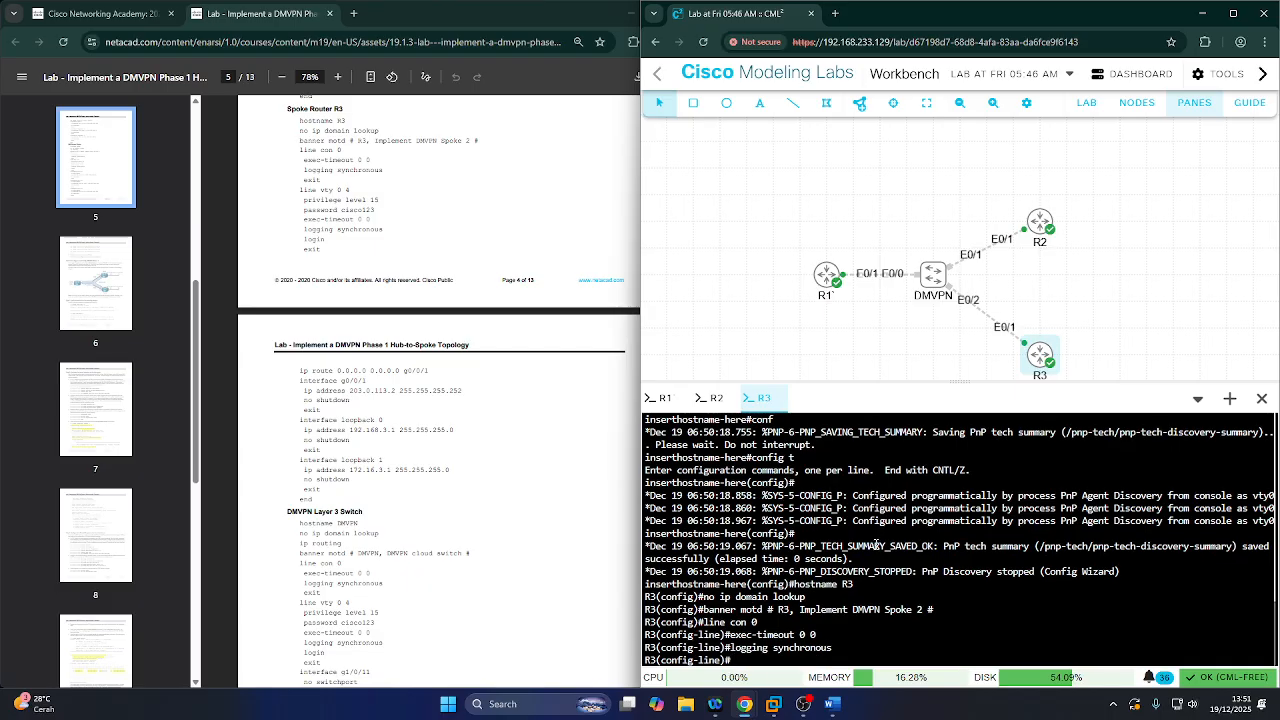
text(exit)
key(Return)
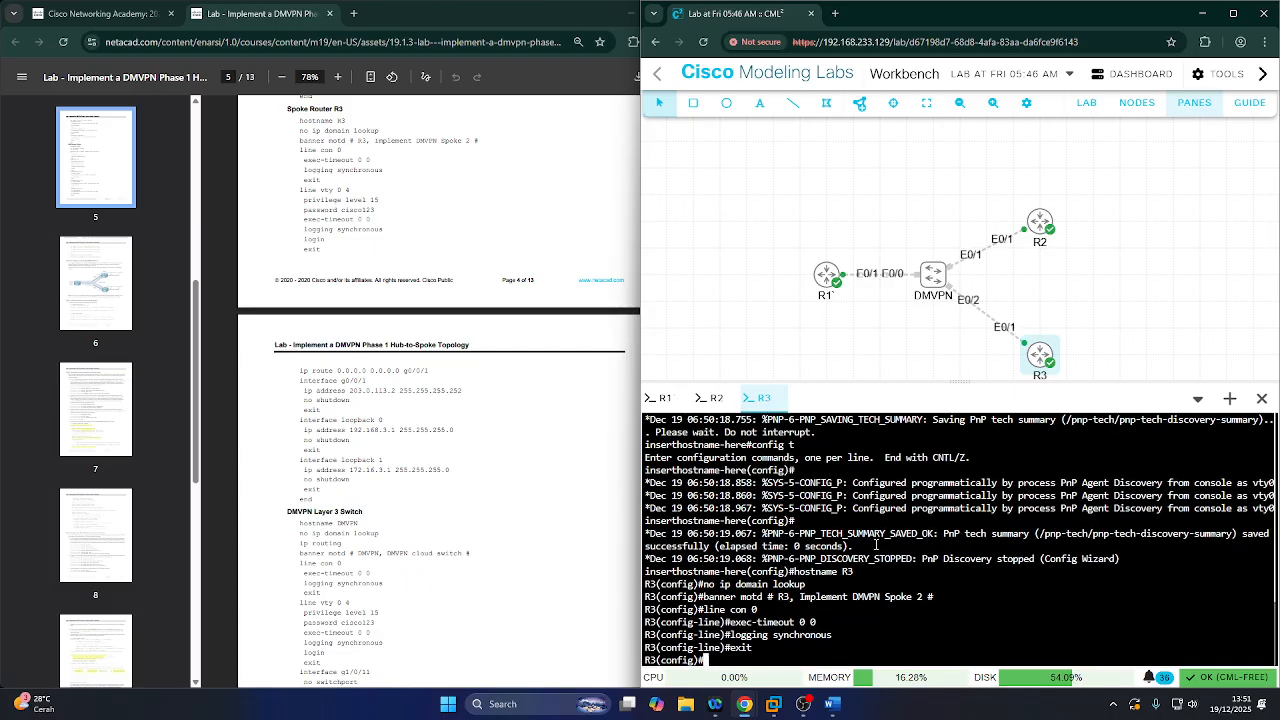
- Give VTY lines 0 4 privilege level 15, a password, exec-timeout 0 0, synchronous logging and login
text(line vty 0 4)
key(Return)
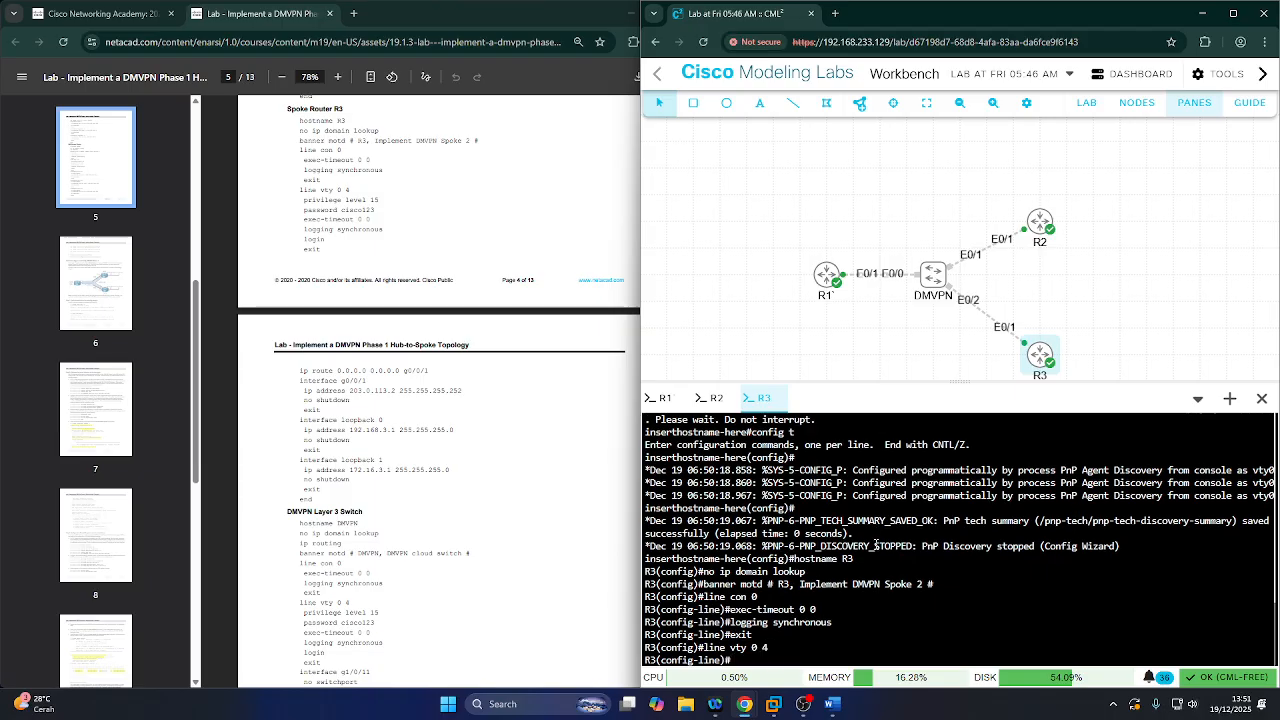
text(privilege)
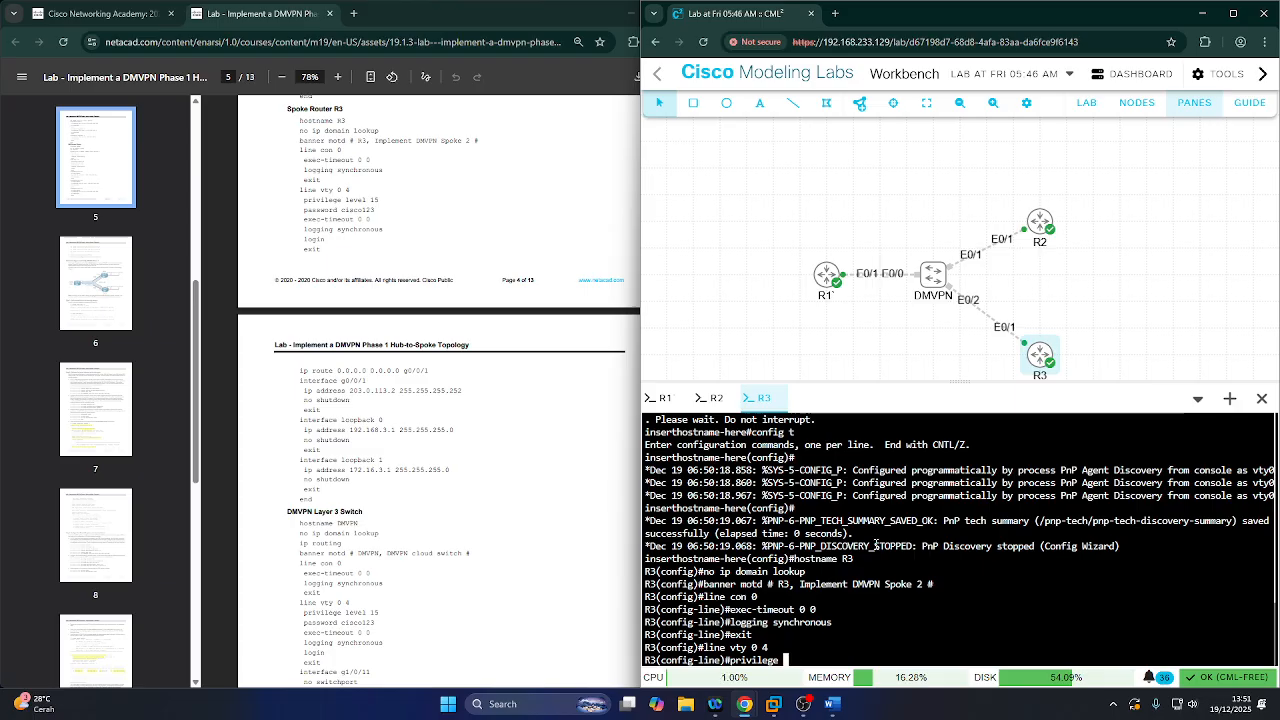
text( level 15)
key(Return)
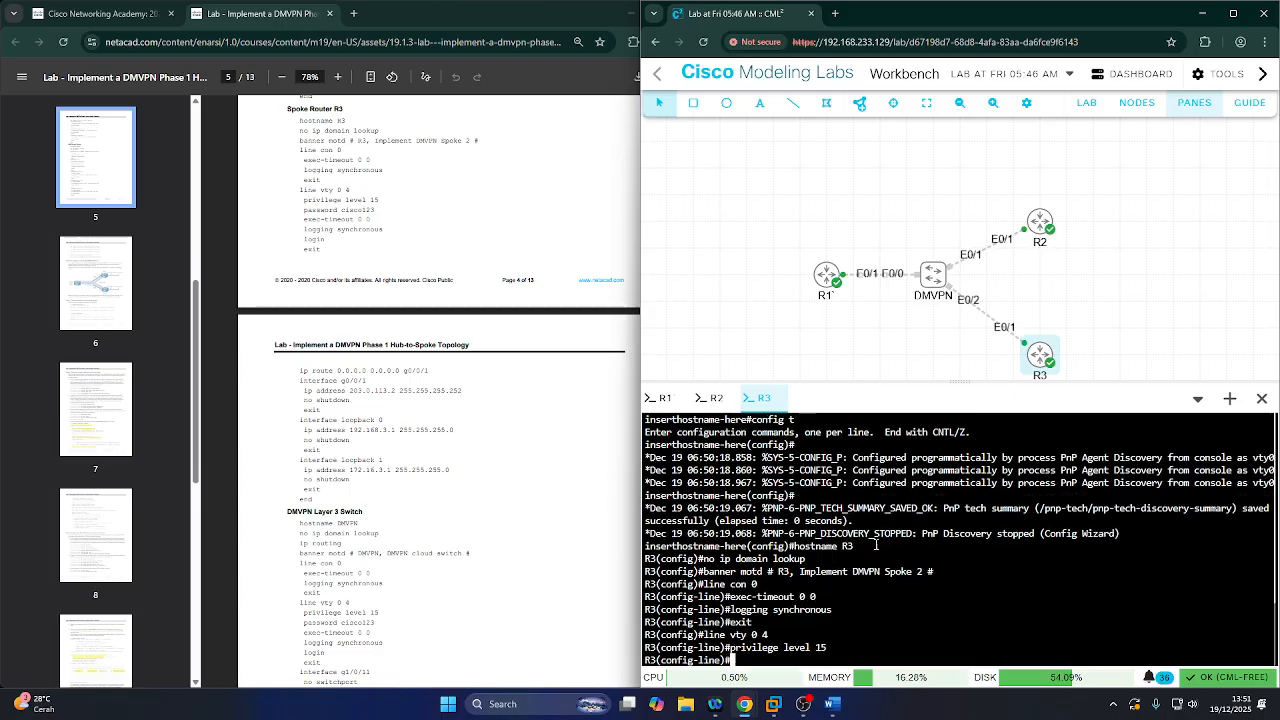
text(password ci)
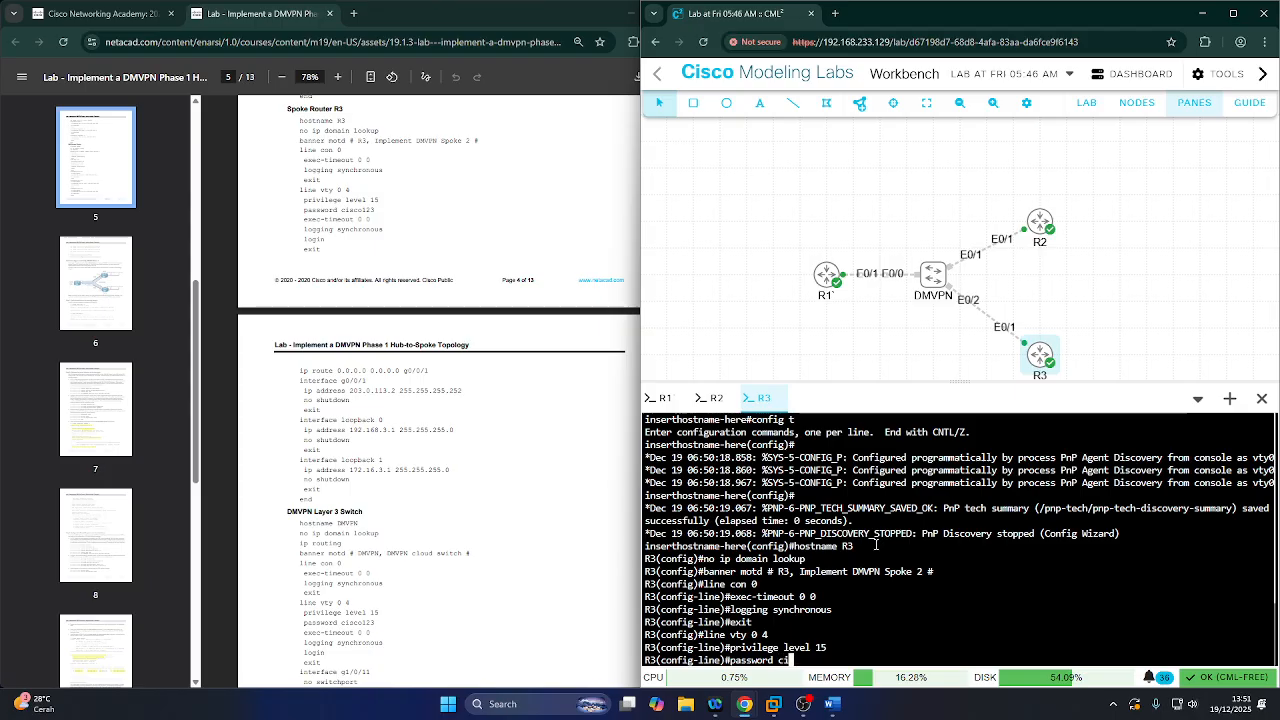
text(sco123)
key(Return)
text(e)
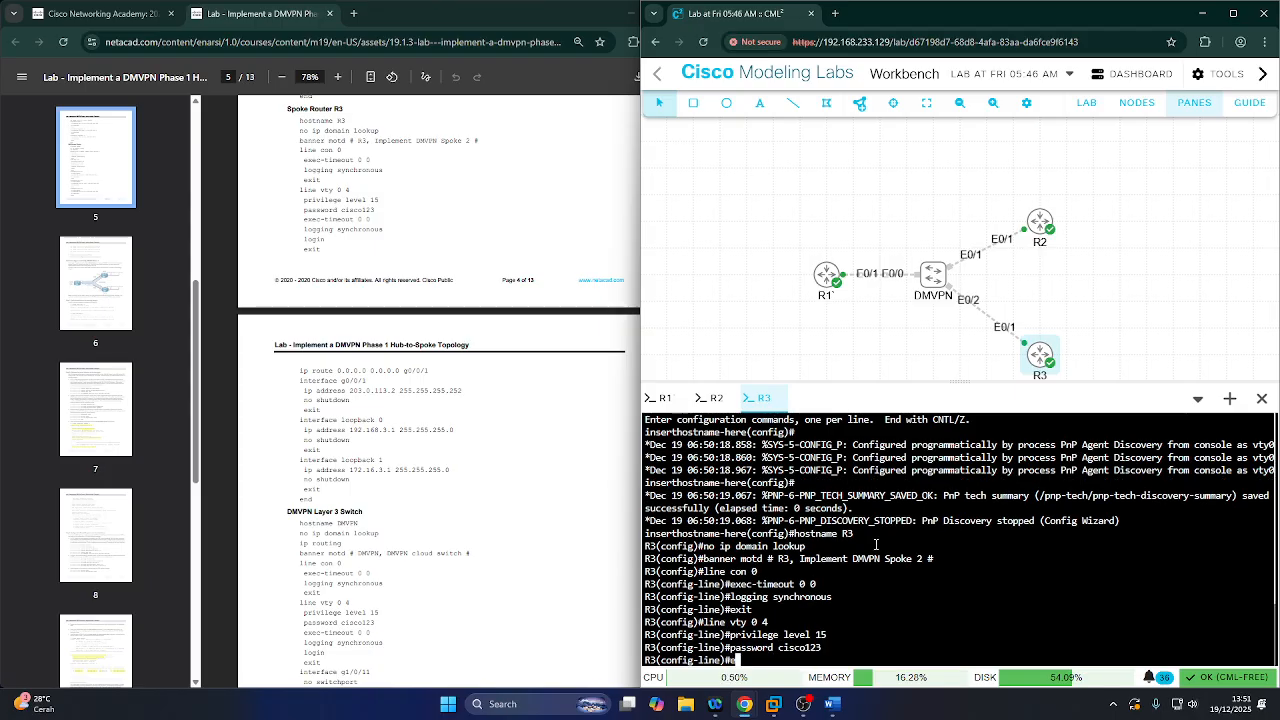
text(xec-timeout 0 0)
key(Return)
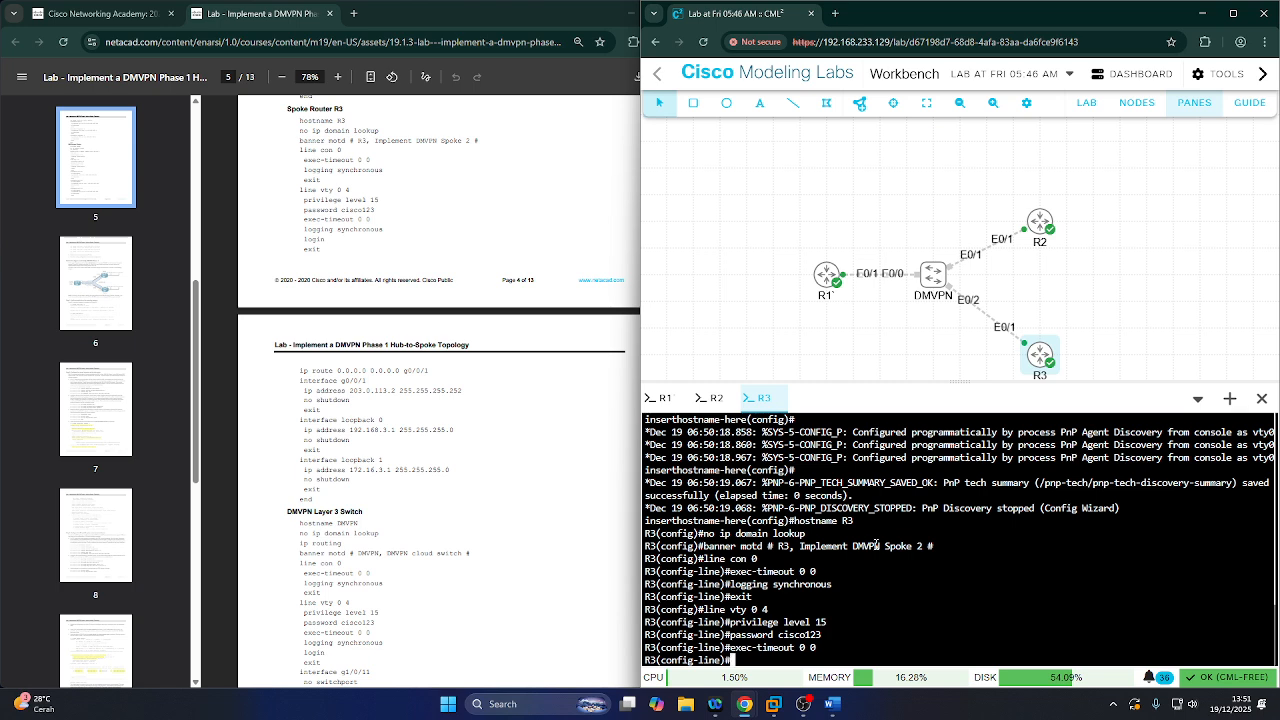
text(logging syn)
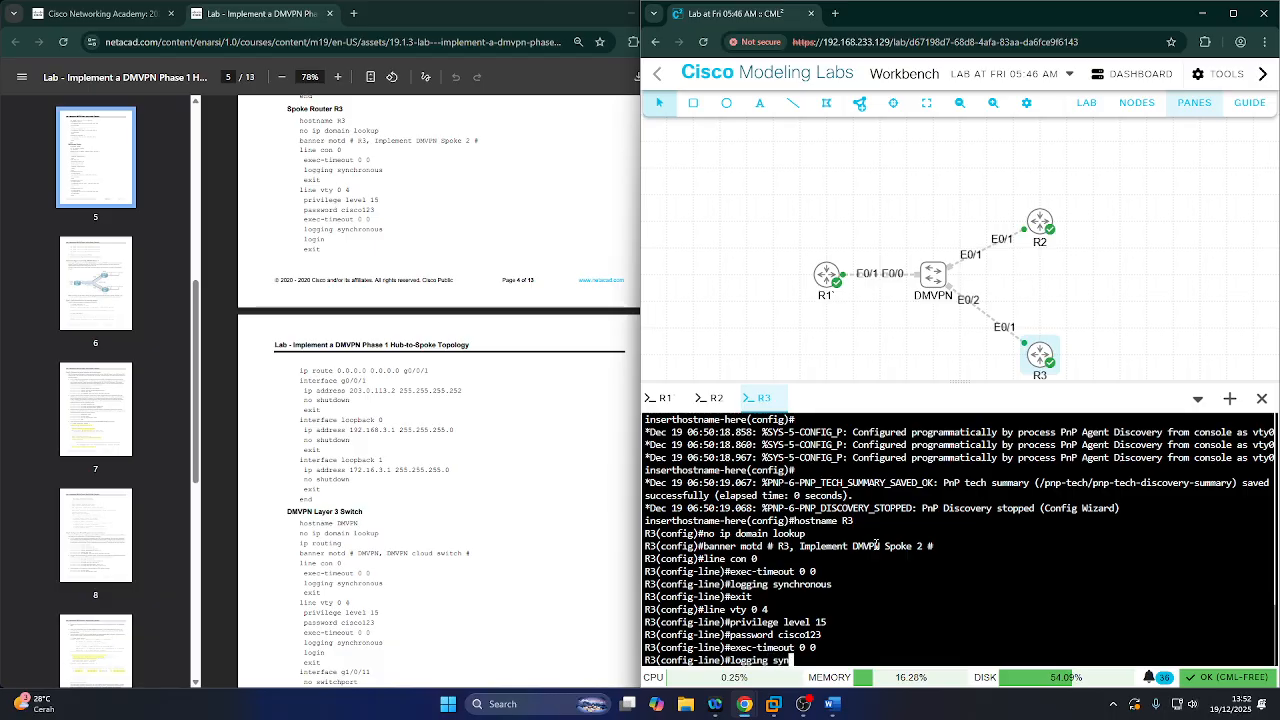
text(chronous)
key(Return)
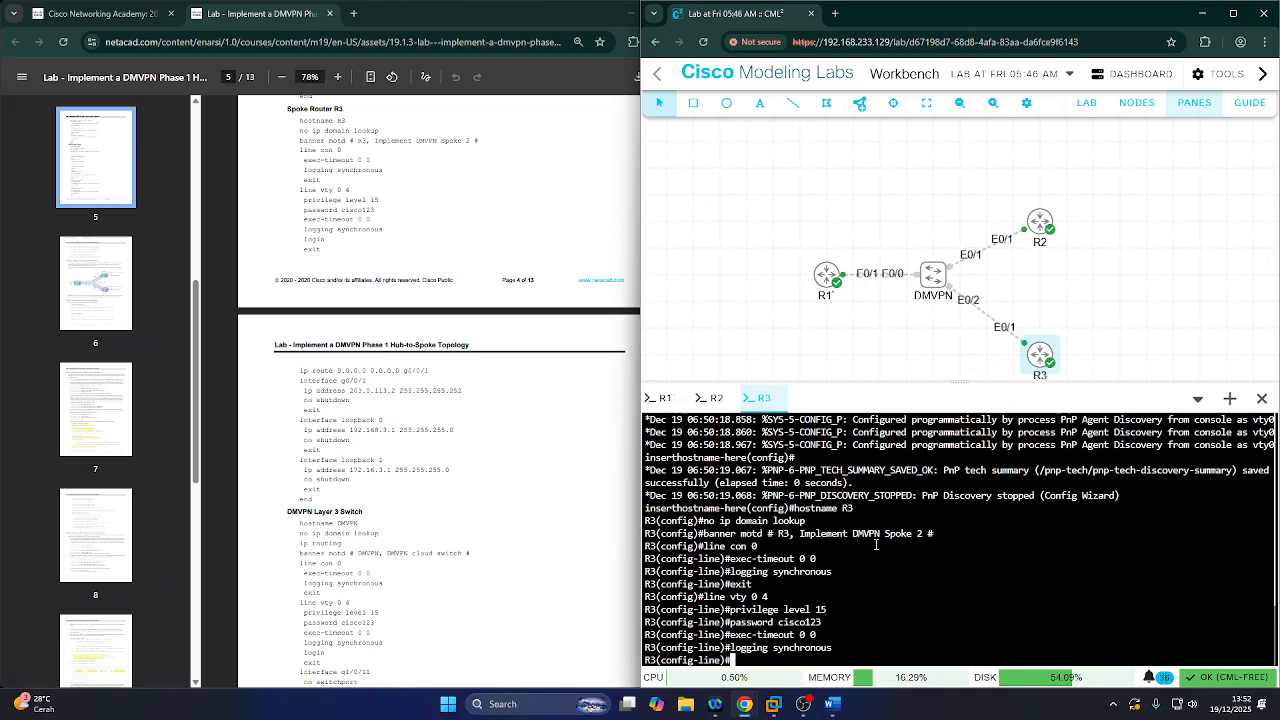
text(login)
key(Return)
text(exit)
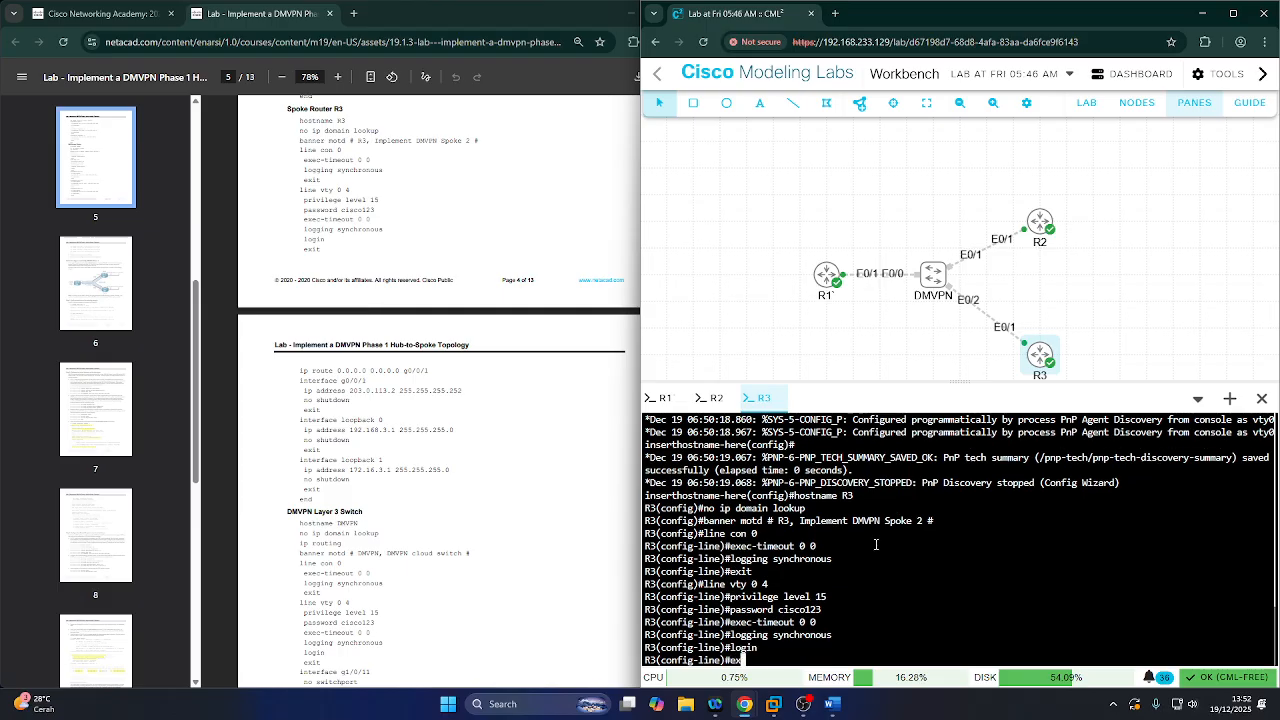
key(Return)
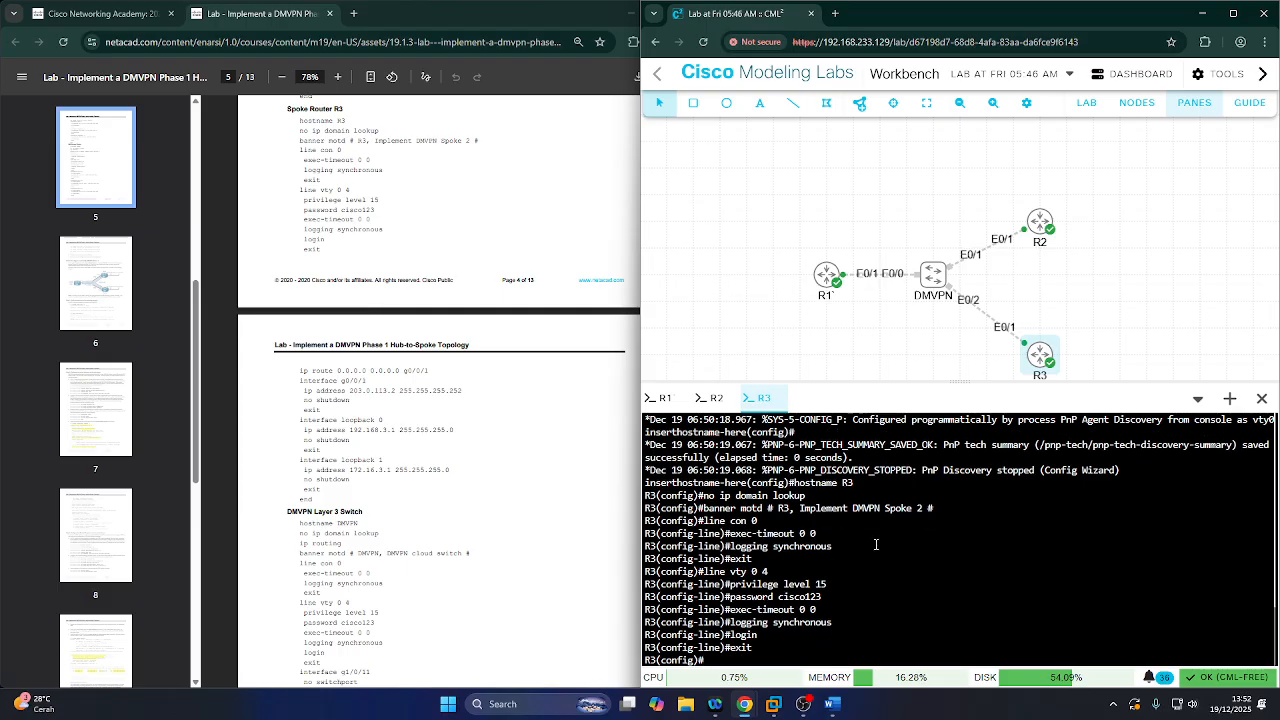
text(interface e0/1)
- Give R3's Ethernet0/1 203.0.113.2 255.255.255.252, correcting the first /24 mask, then no shutdown and exit
key(Return)
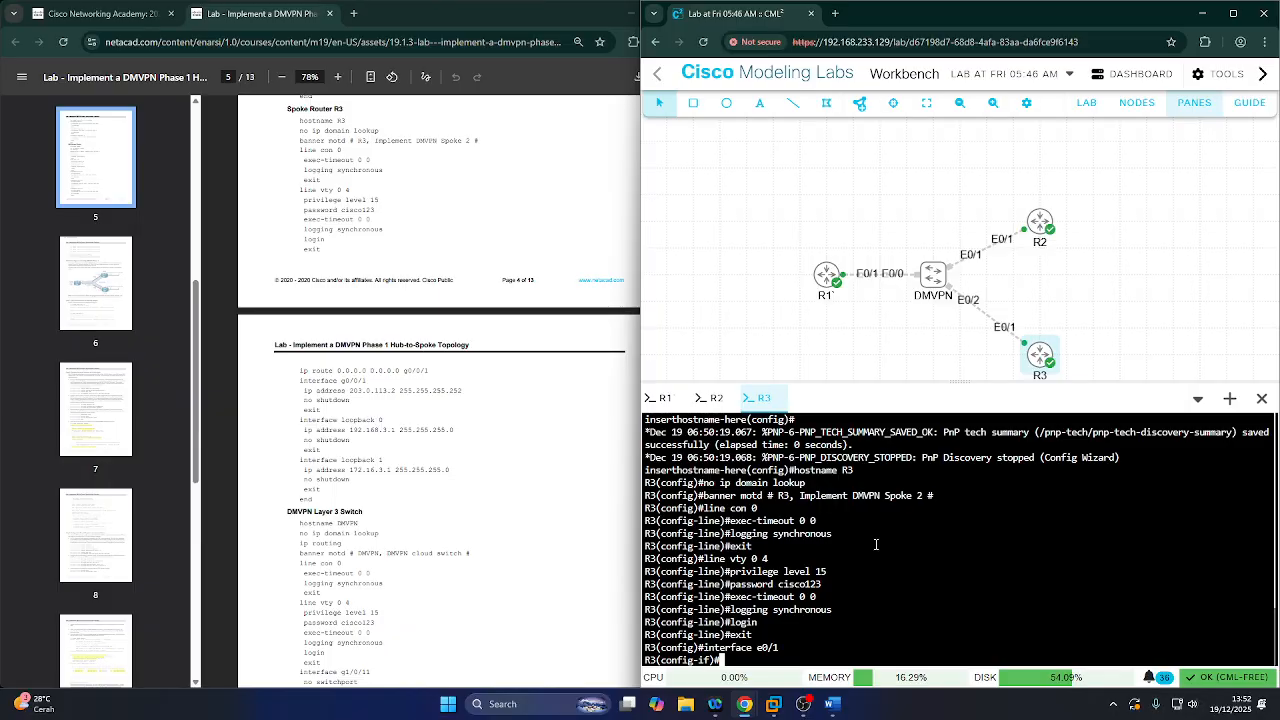
scroll(297, 446, down, 4)
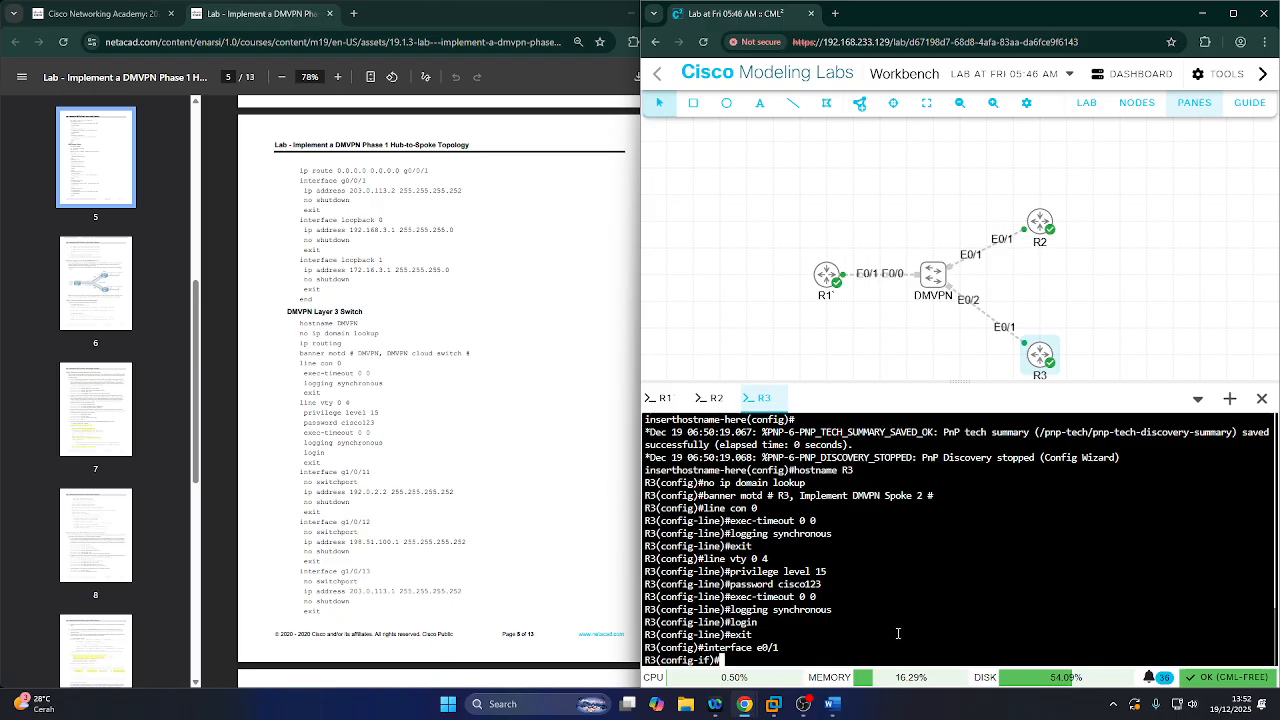
text(ip add 203.0.113.2 2)
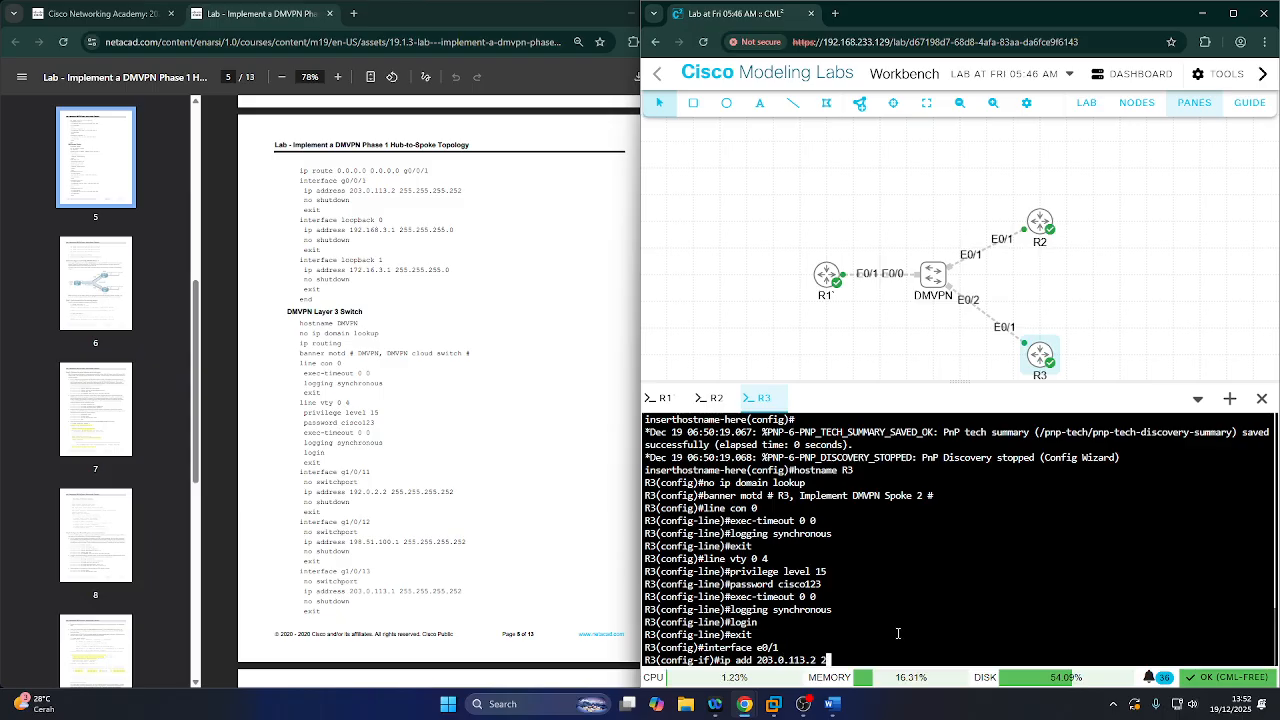
text(55.255.255.0)
key(Return)
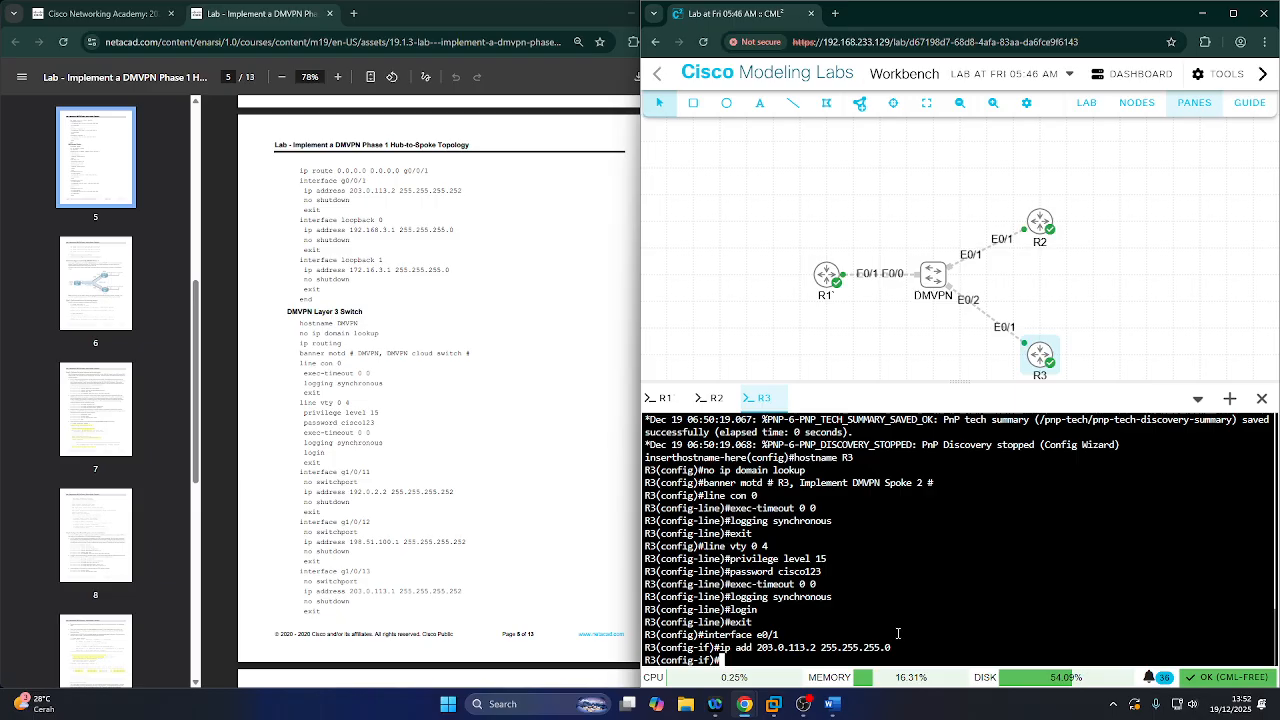
key(Up)
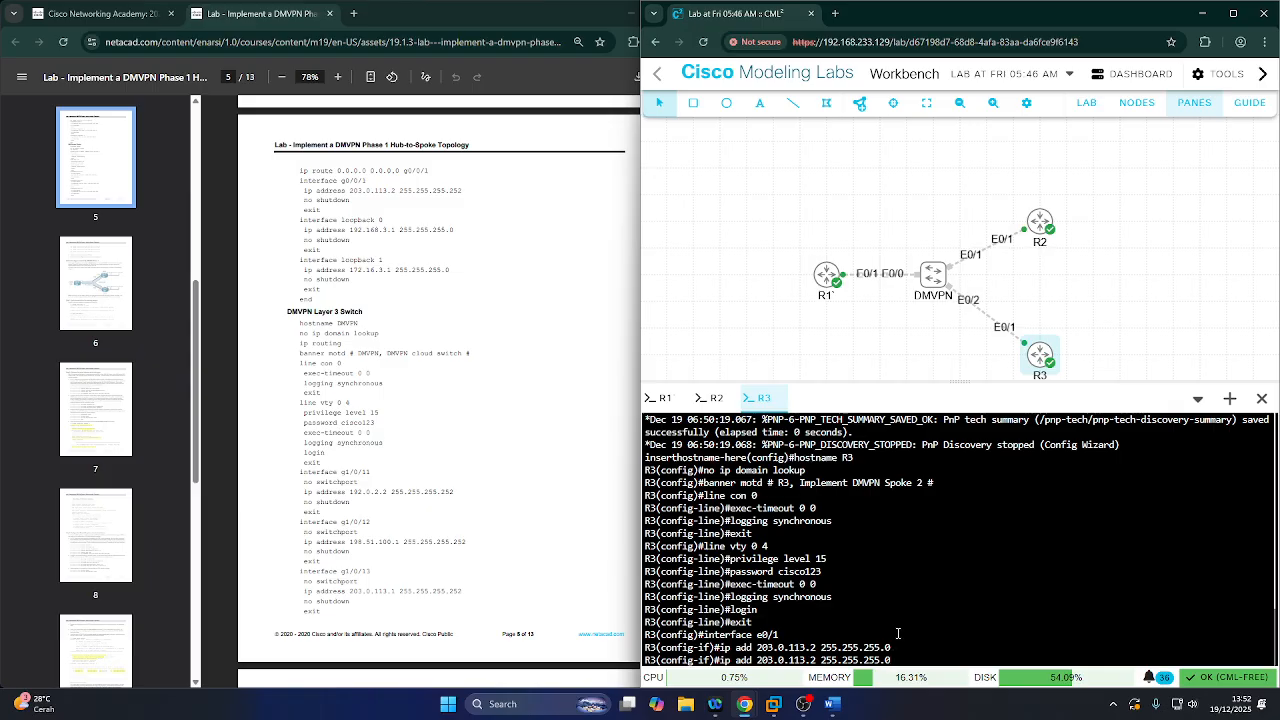
key(BackSpace)
text(252)
key(Return)
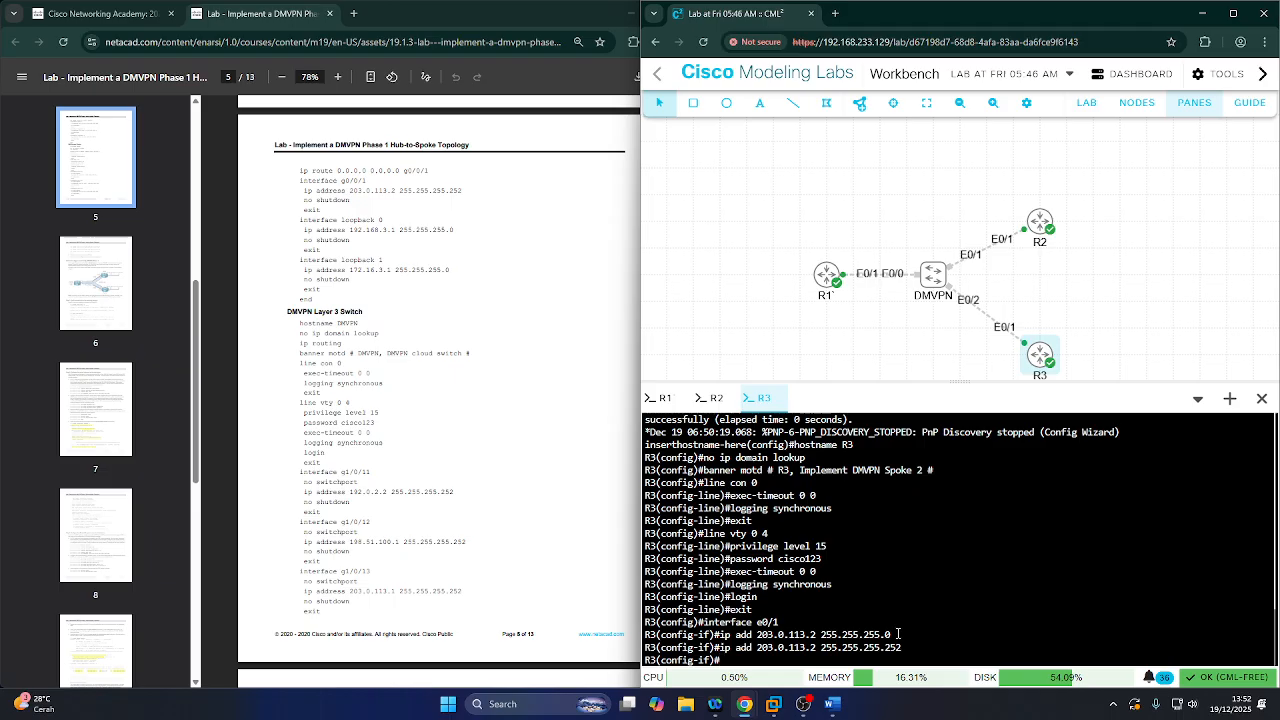
text(no sh)
key(Return)
text(exit)
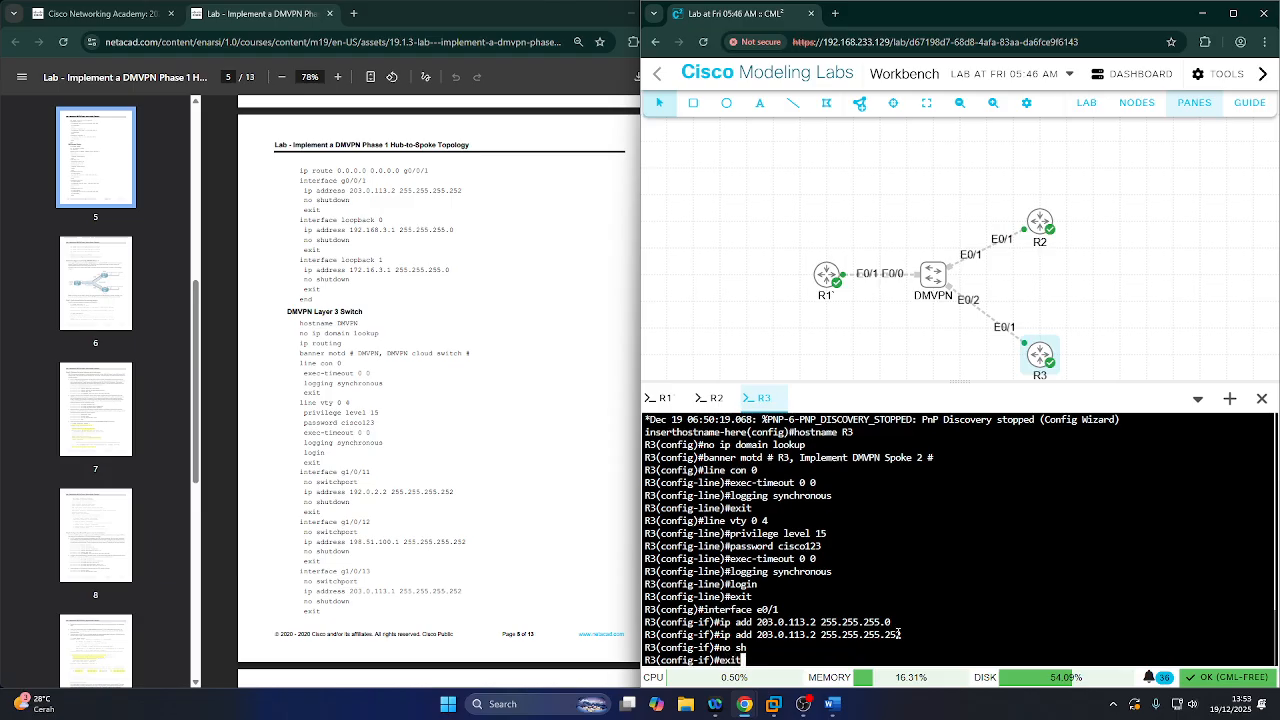
key(Return)
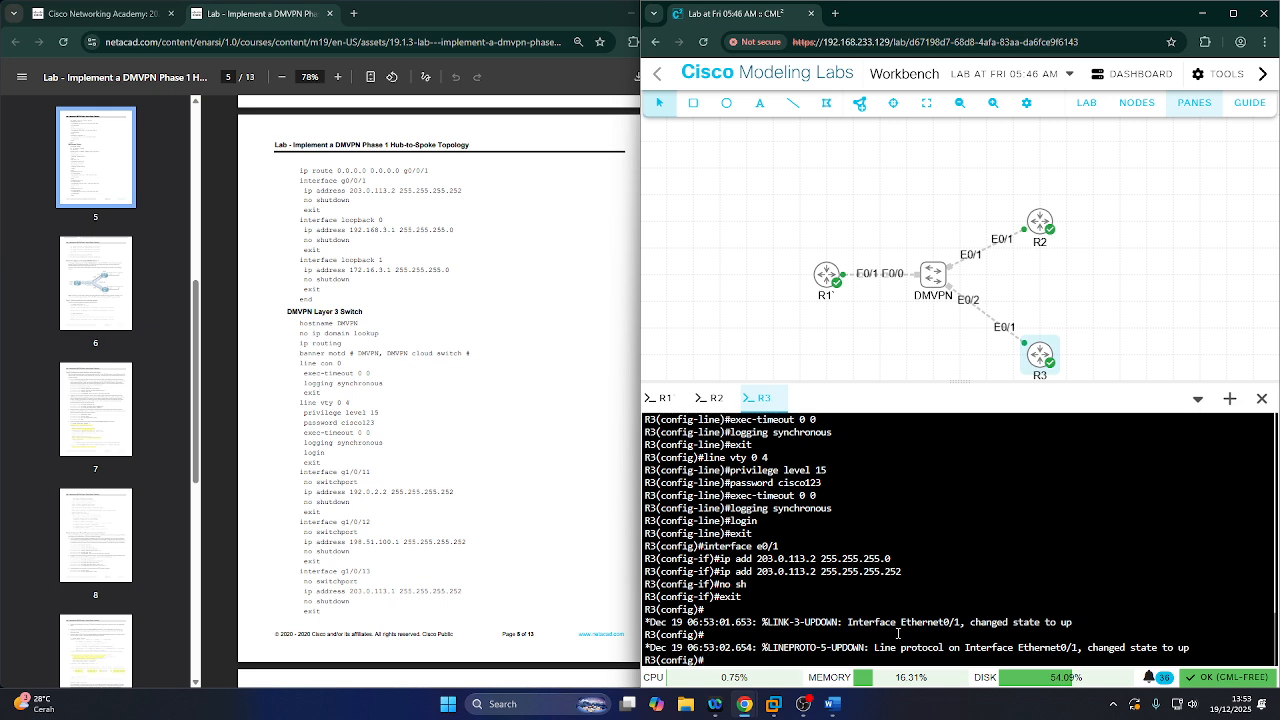
- Begin entering the interface loopback 0 command, which ends up misspelled
text(interface lopback 0)
- Fix the loopback typo, give Loopback 0 192.168.3.1 255.255.255.0, enable it and exit
key(Return)
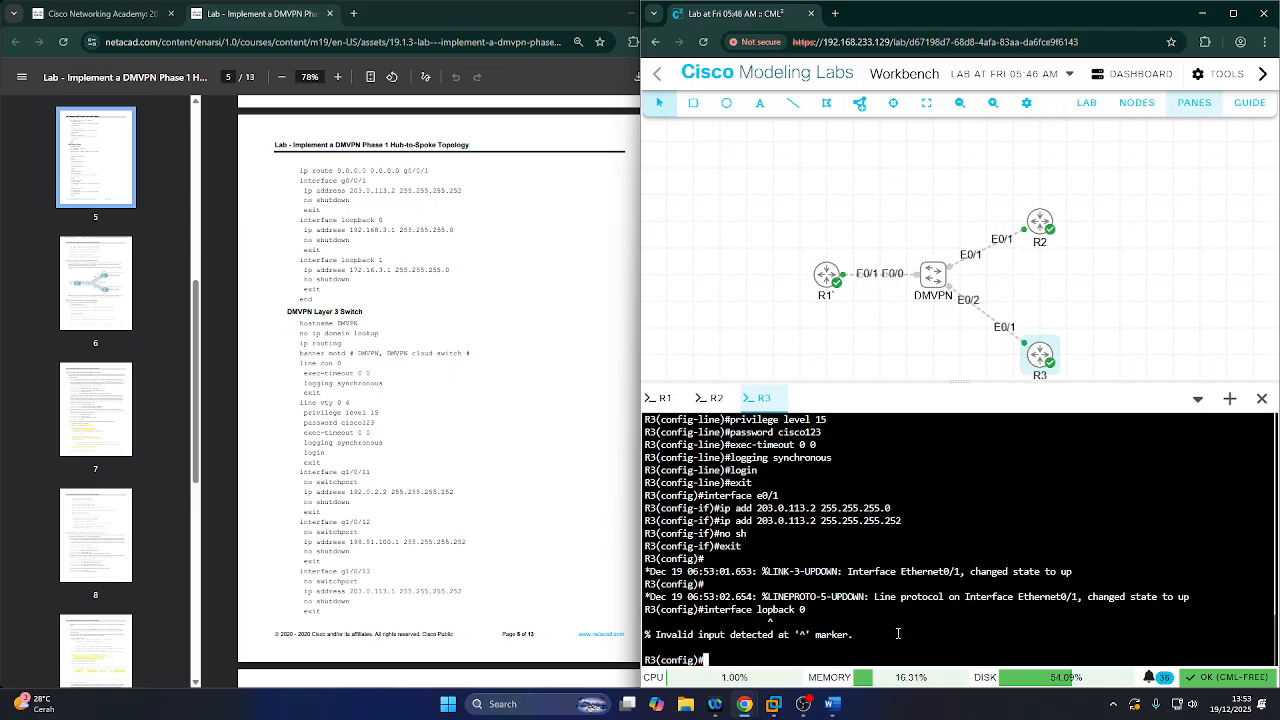
key(Up)
key(Left)
key(Left)
key(Left)
key(Left)
key(Left)
key(Left)
key(Left)
text(o)
key(Return)
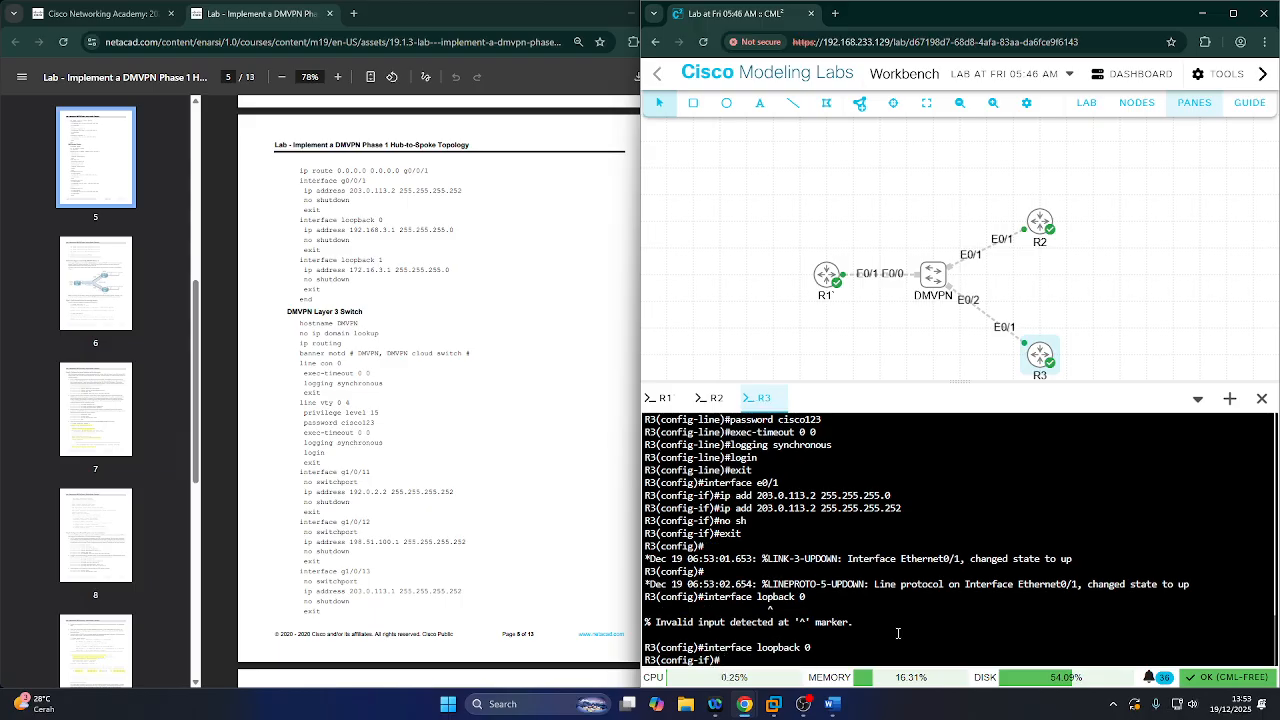
text(ip a)
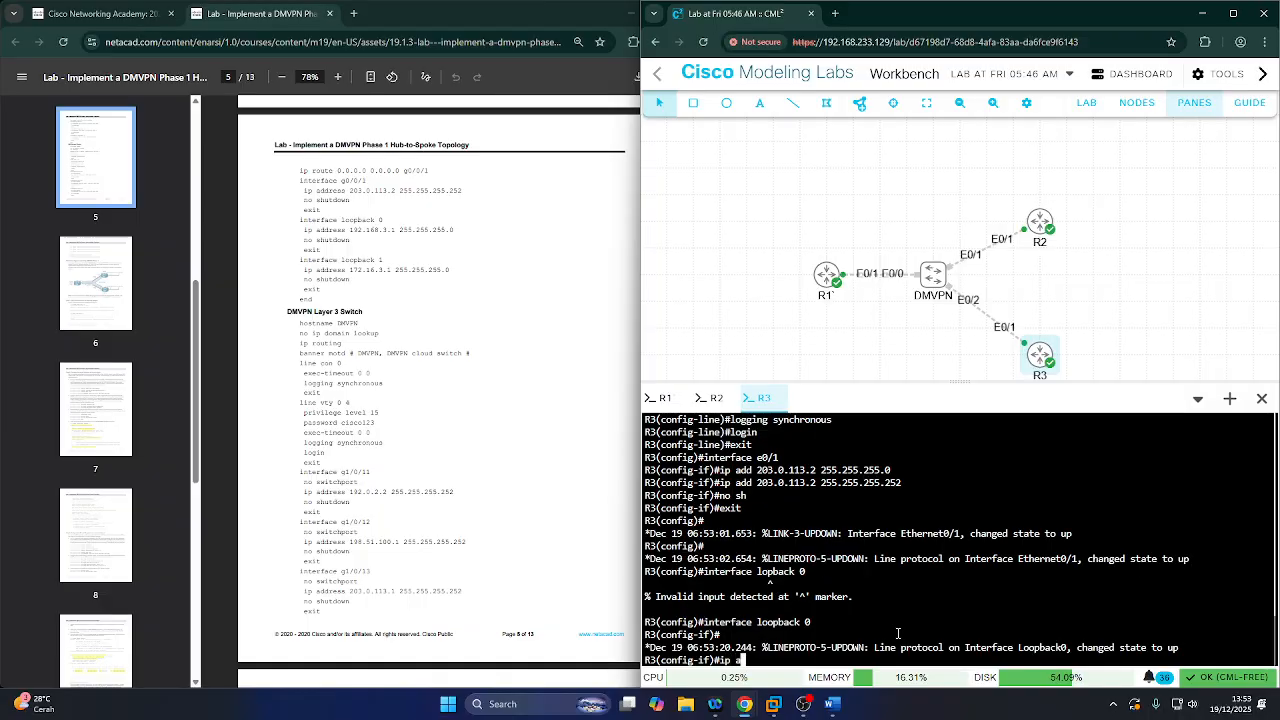
text(dd 192.168.3.1 255.255.255.0)
key(Return)
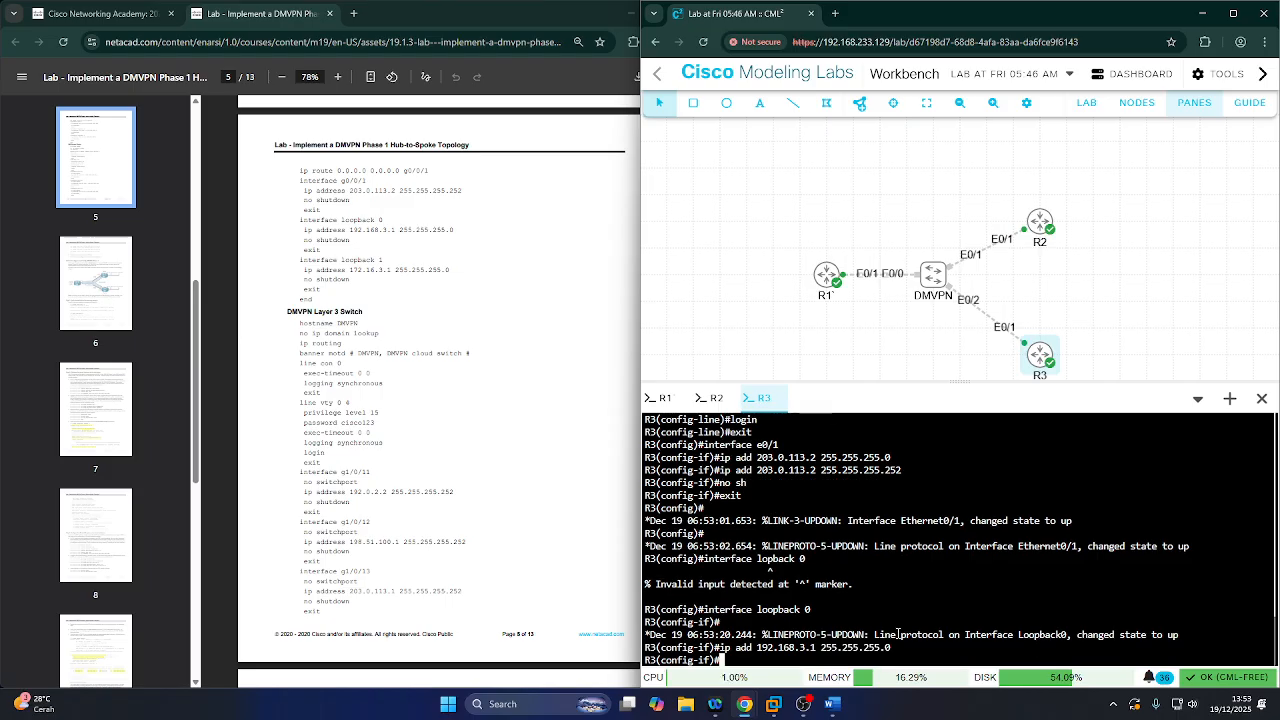
text(no sh)
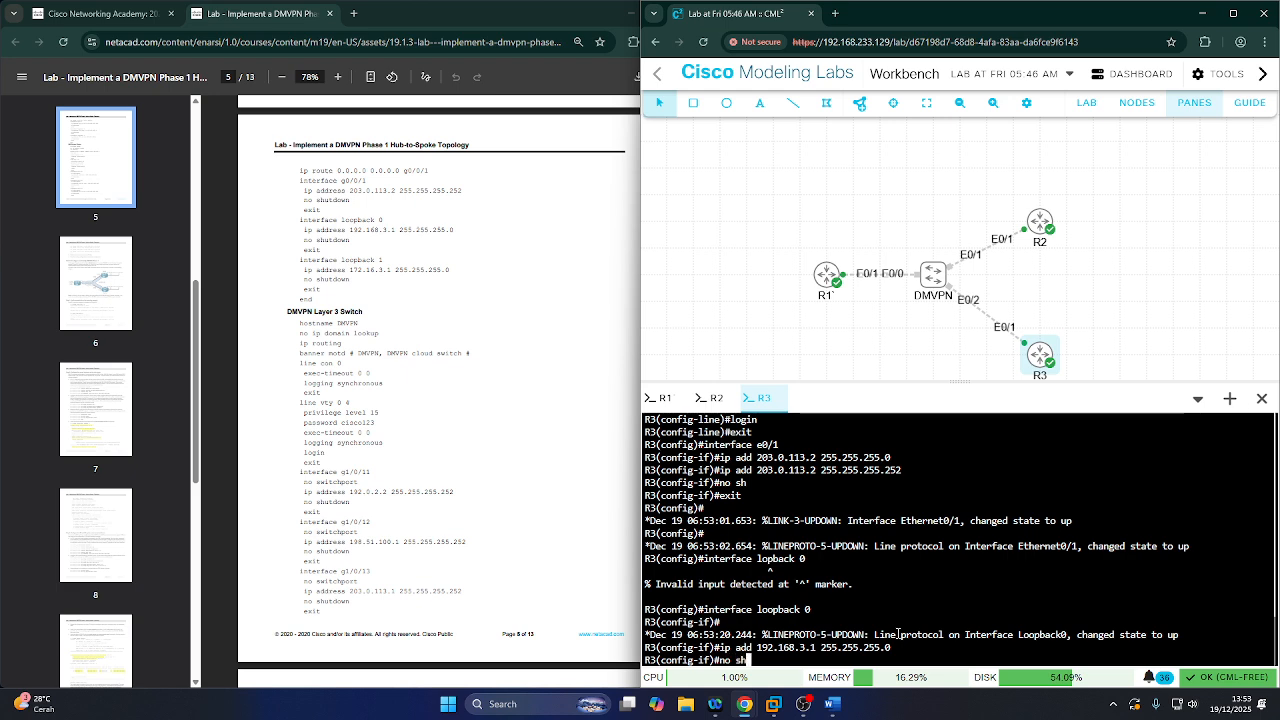
key(Return)
text(exit)
key(Return)
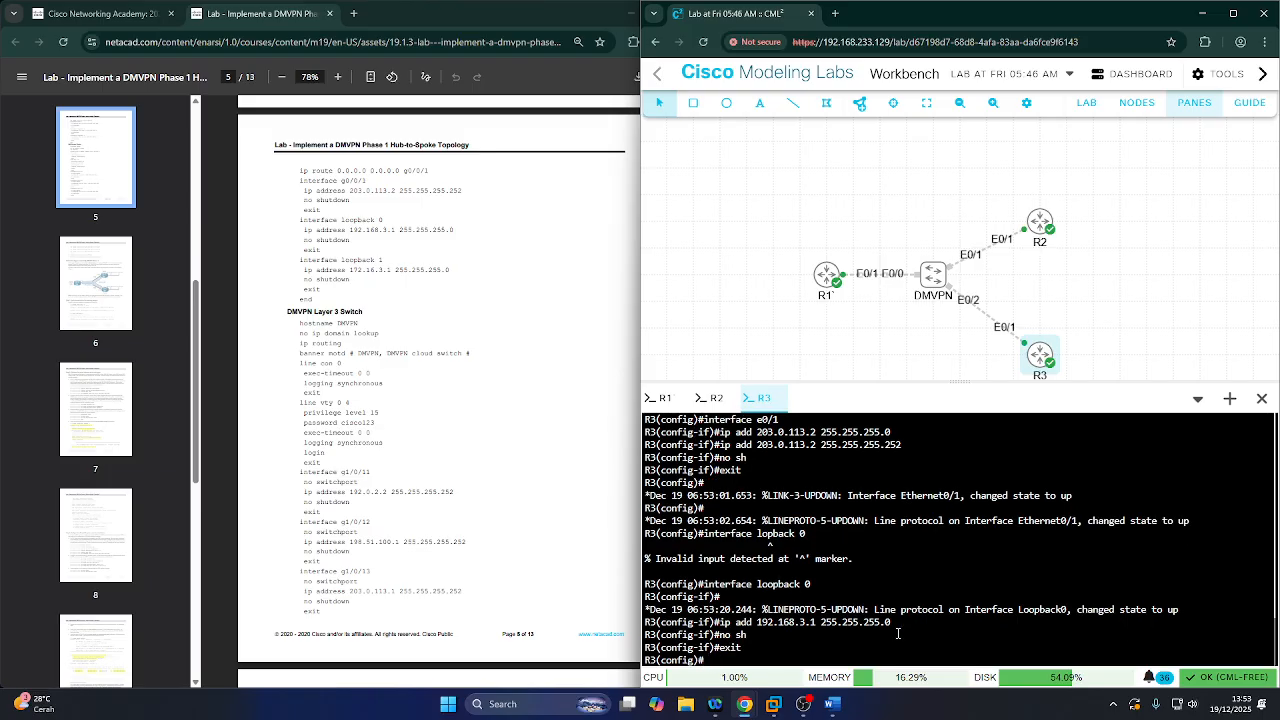
- Type the interface loopback 1 command, still misspelled as 'loopbcak'
text(interface )
text(loopbcak)
key(BackSpace)
key(BackSpace)
key(BackSpace)
text(back 1)
- Correct the rejected command and enter interface Loopback 1 configuration
key(Return)
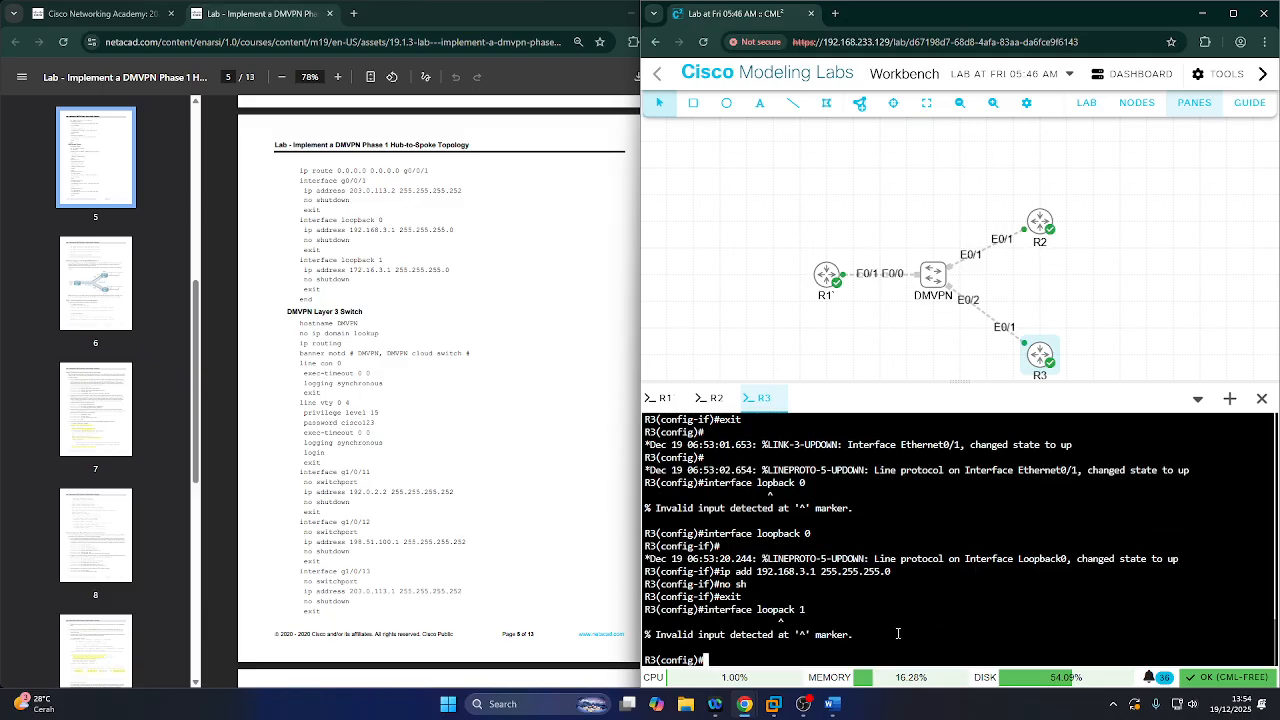
key(Up)
key(Left)
key(Left)
key(Left)
key(Left)
key(Left)
text(b)
key(Return)
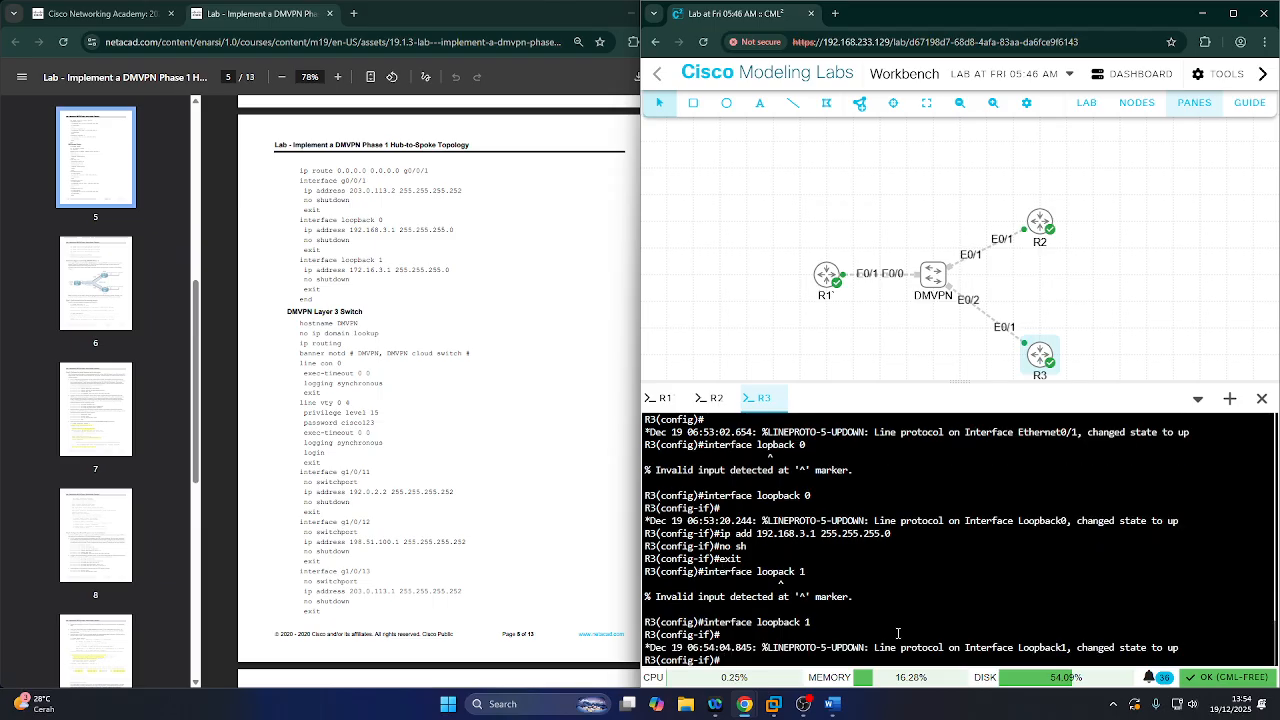
- Edit the recalled address command to give Loopback 1 172.16.3.1 255.255.255.0
key(Up)
key(Up)
key(Up)
key(Up)
key(Up)
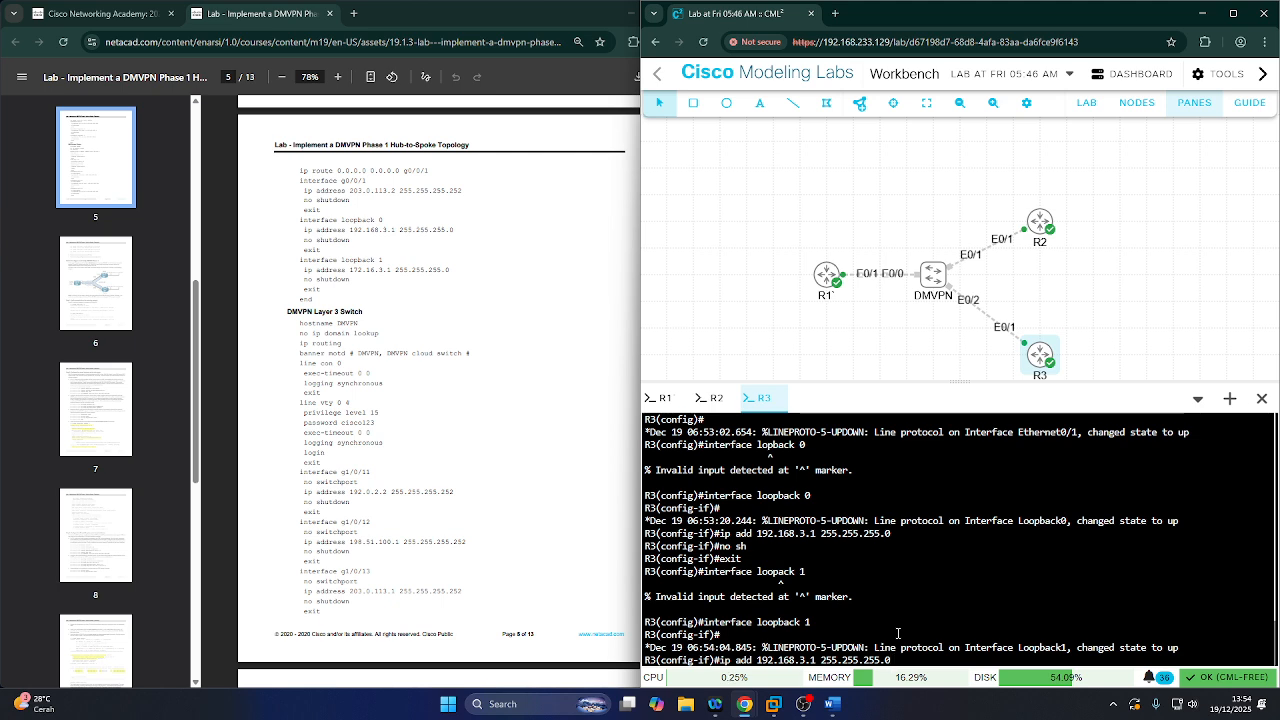
key(Left)
key(Left)
key(Left)
key(Left)
key(Left)
key(Left)
key(Left)
key(Left)
key(Left)
key(Left)
key(Left)
key(Left)
key(Left)
key(Left)
key(Left)
key(Left)
key(BackSpace)
key(Left)
key(Left)
key(Left)
key(Left)
key(BackSpace)
text(7)
key(Return)
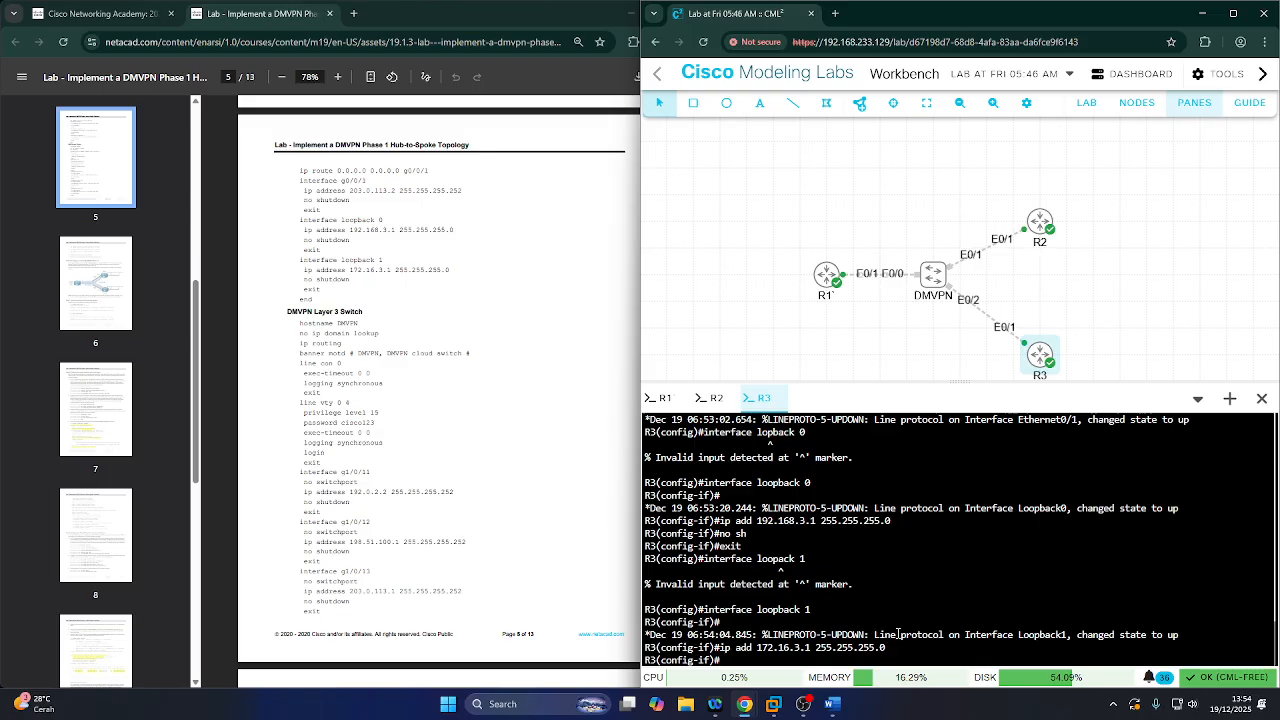
- Enable Loopback 1 with no shut and return to the privileged prompt with end
text(no shut)
key(Return)
text(exit)
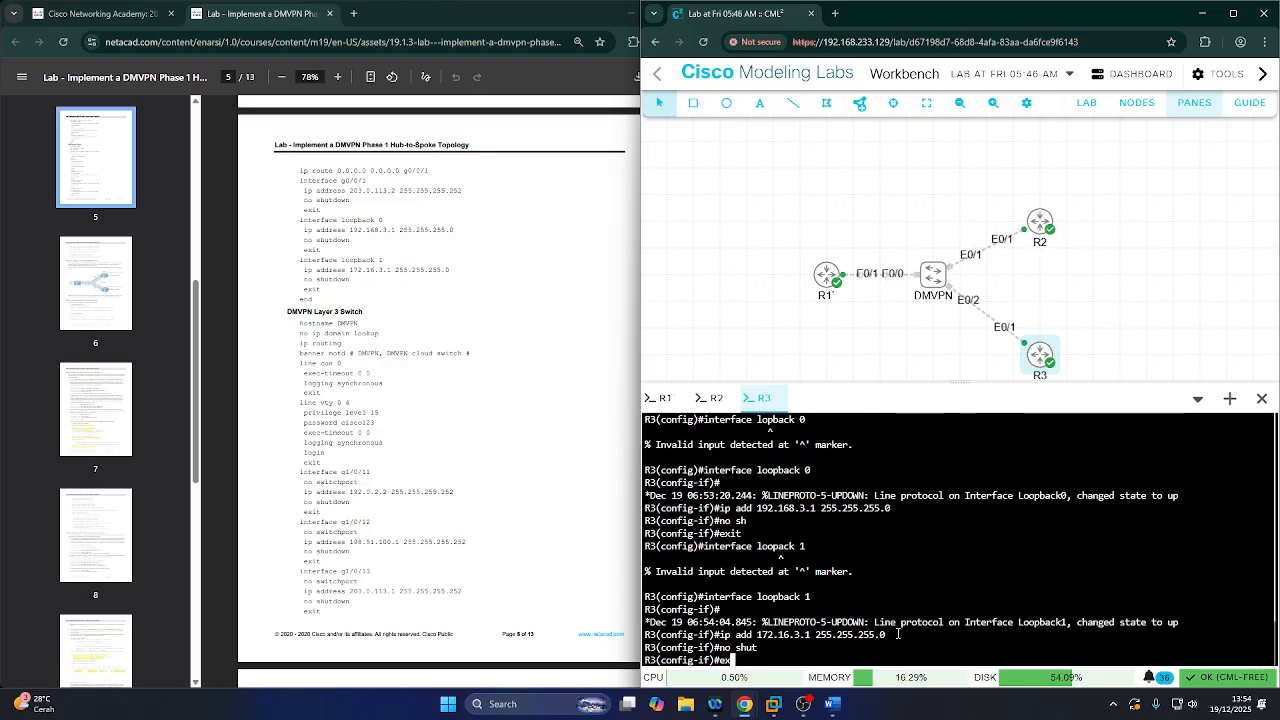
text(nd)
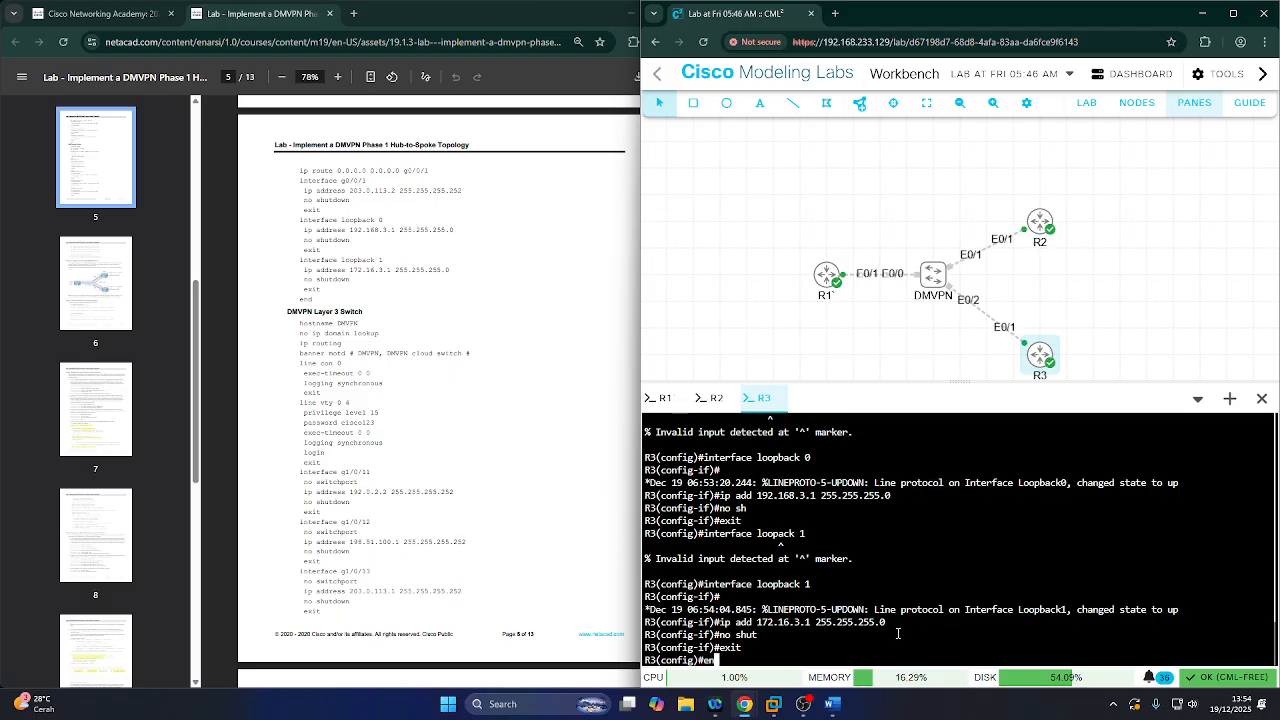
key(Return)
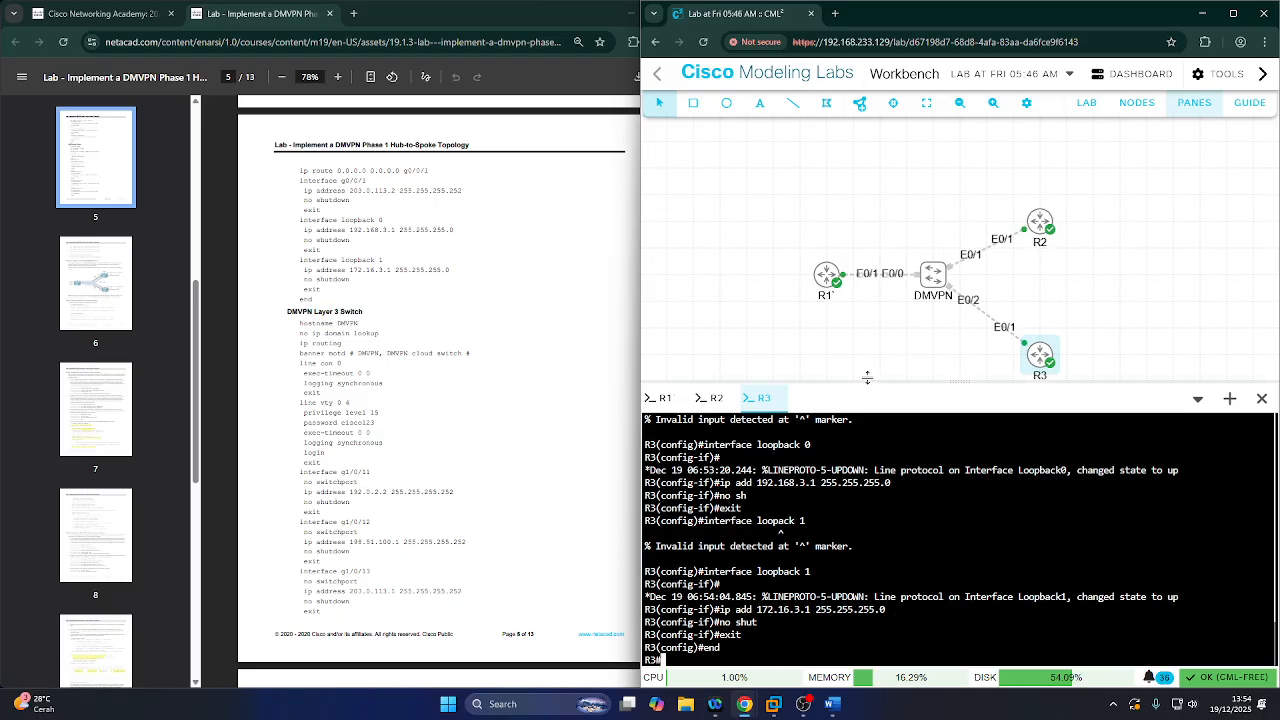
- Enlarge the R3 console and snip a screenshot of its configuration output
drag(908, 381, 908, 142)
scroll(994, 473, up, 5)
scroll(994, 473, down, 3)
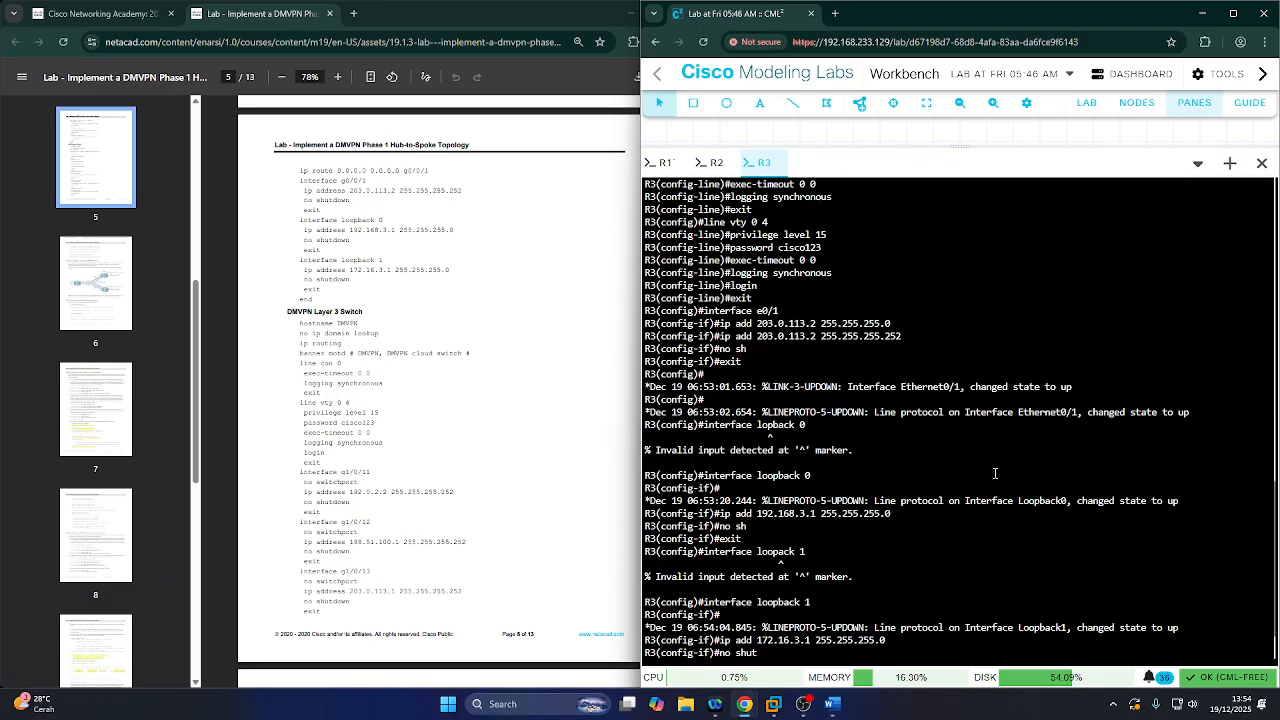
scroll(994, 473, up, 2)
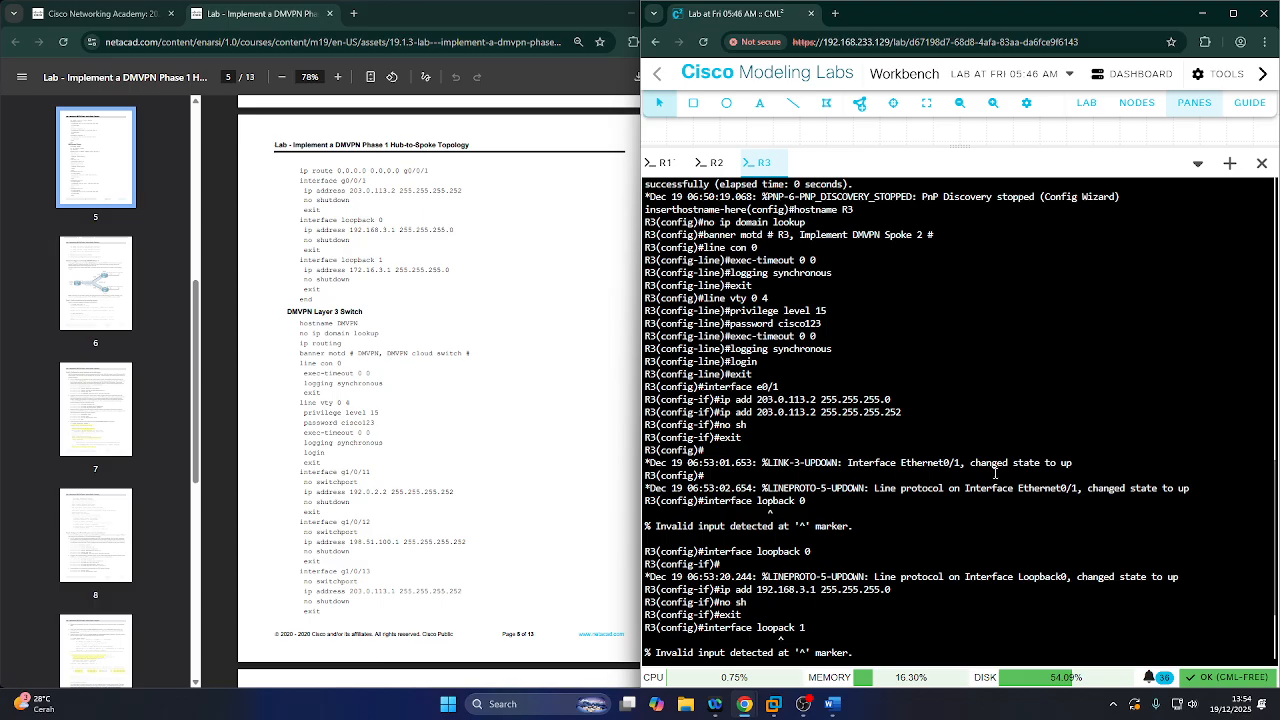
key(super+shift+s)
drag(638, 202, 1240, 672)
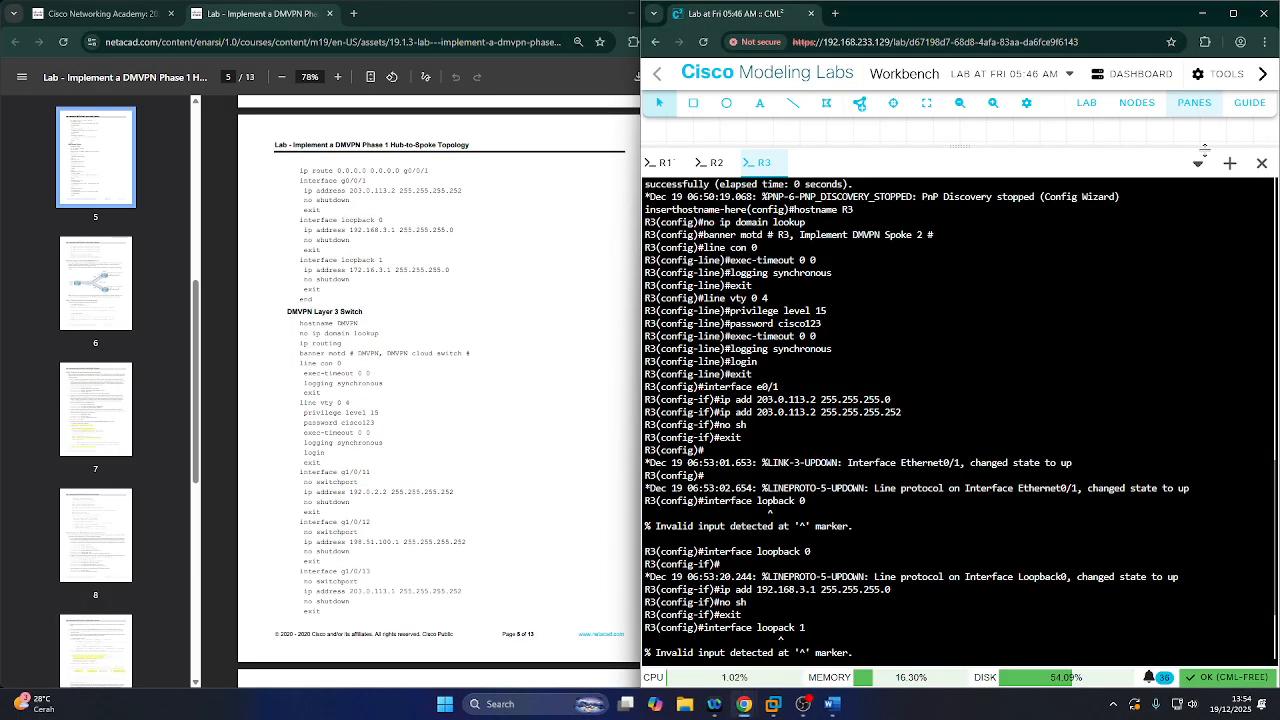
- Shrink the console back to the topology and bring the Word document forward
drag(1152, 146, 1117, 330)
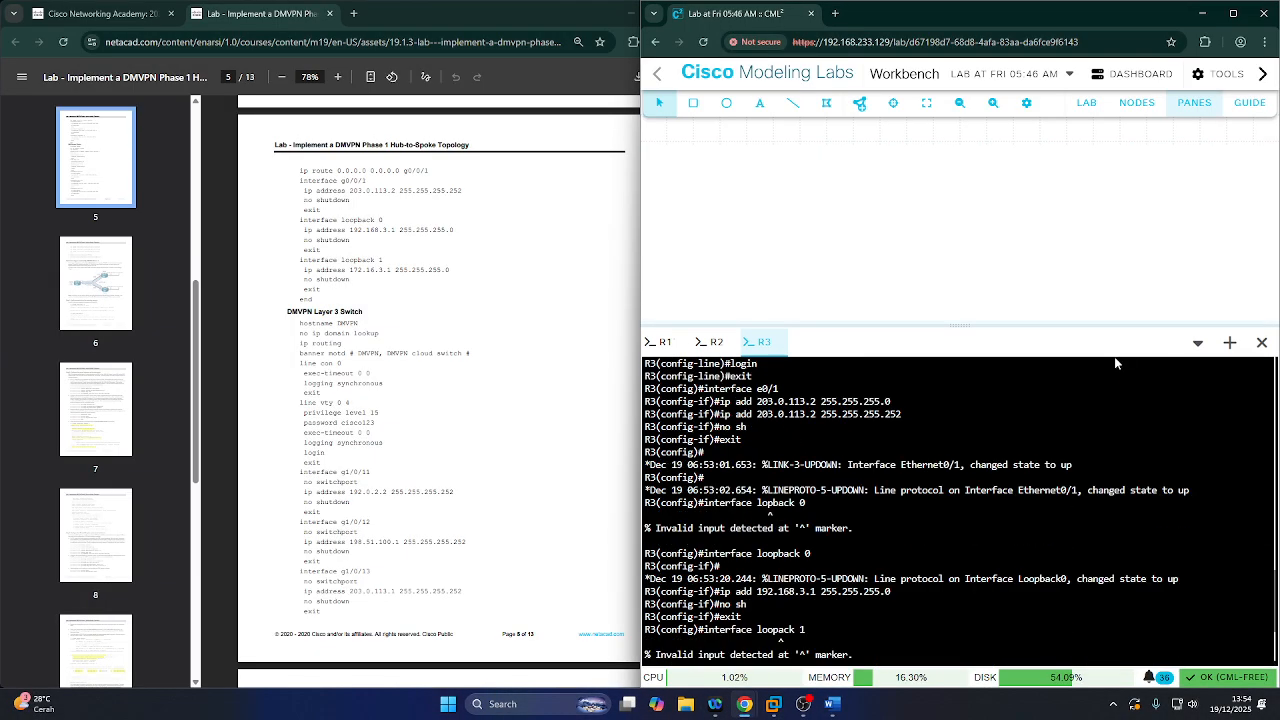
click(835, 704)
scroll(881, 513, down, 3)
- Paste the R3 console screenshot onto page 2 of Document1 and minimize Word
key(ctrl+v)
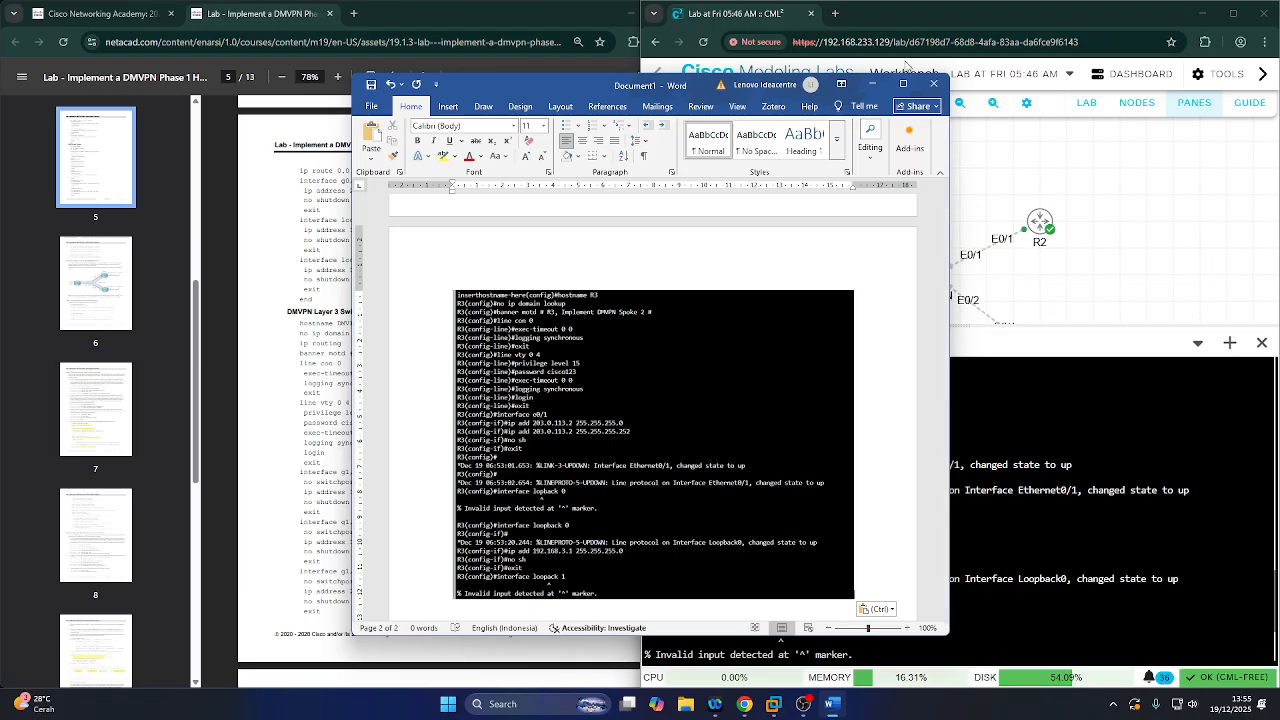
scroll(757, 466, down, 1)
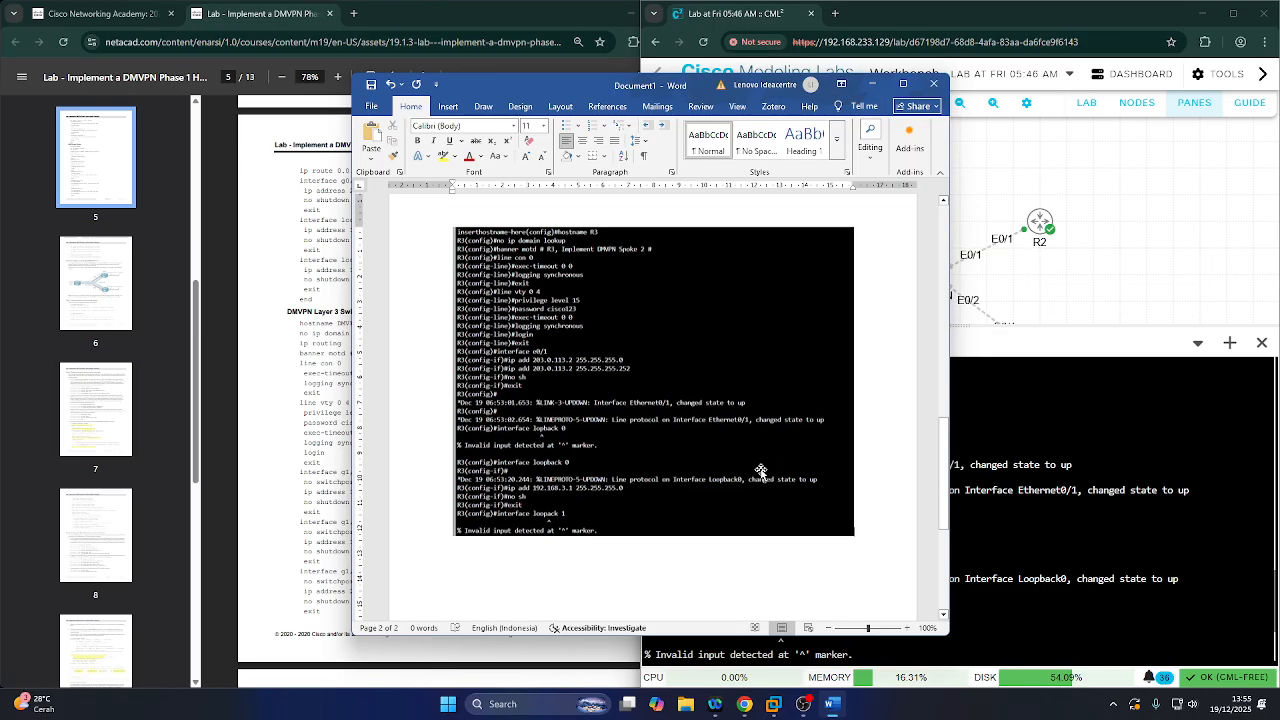
click(879, 90)
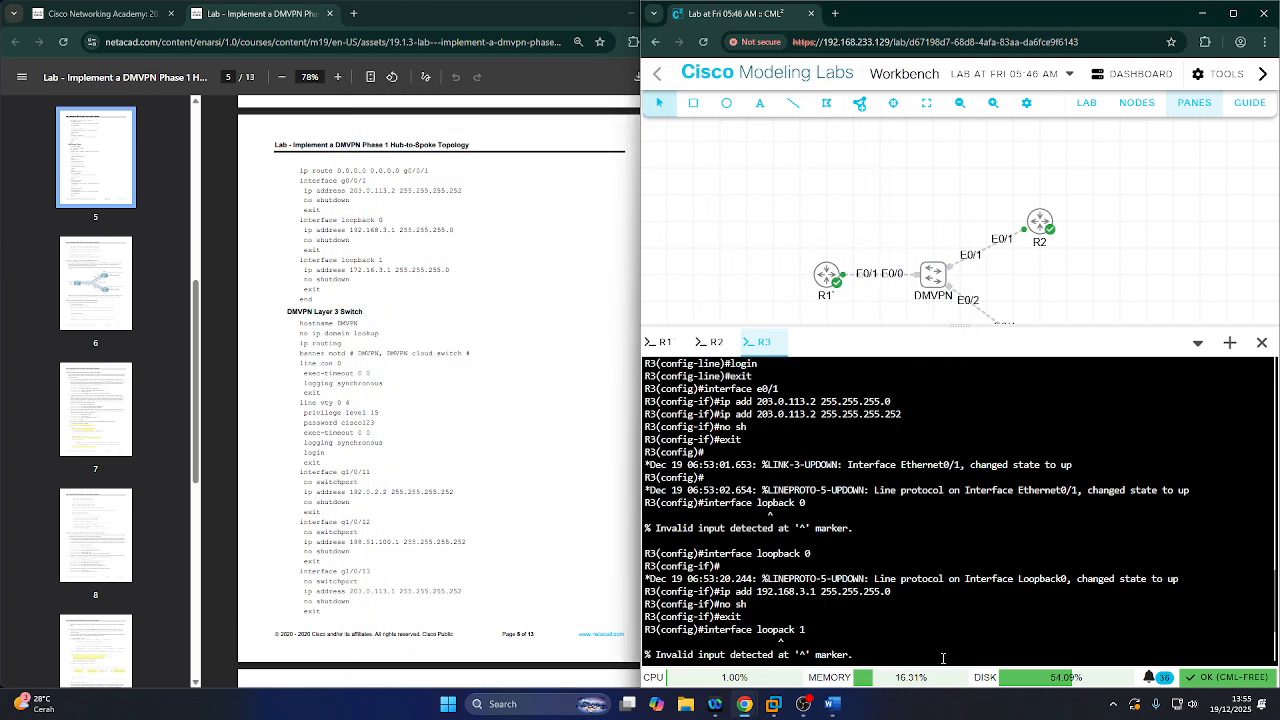
- Start the DMVPN switch node and connect to its console
scroll(348, 413, down, 3)
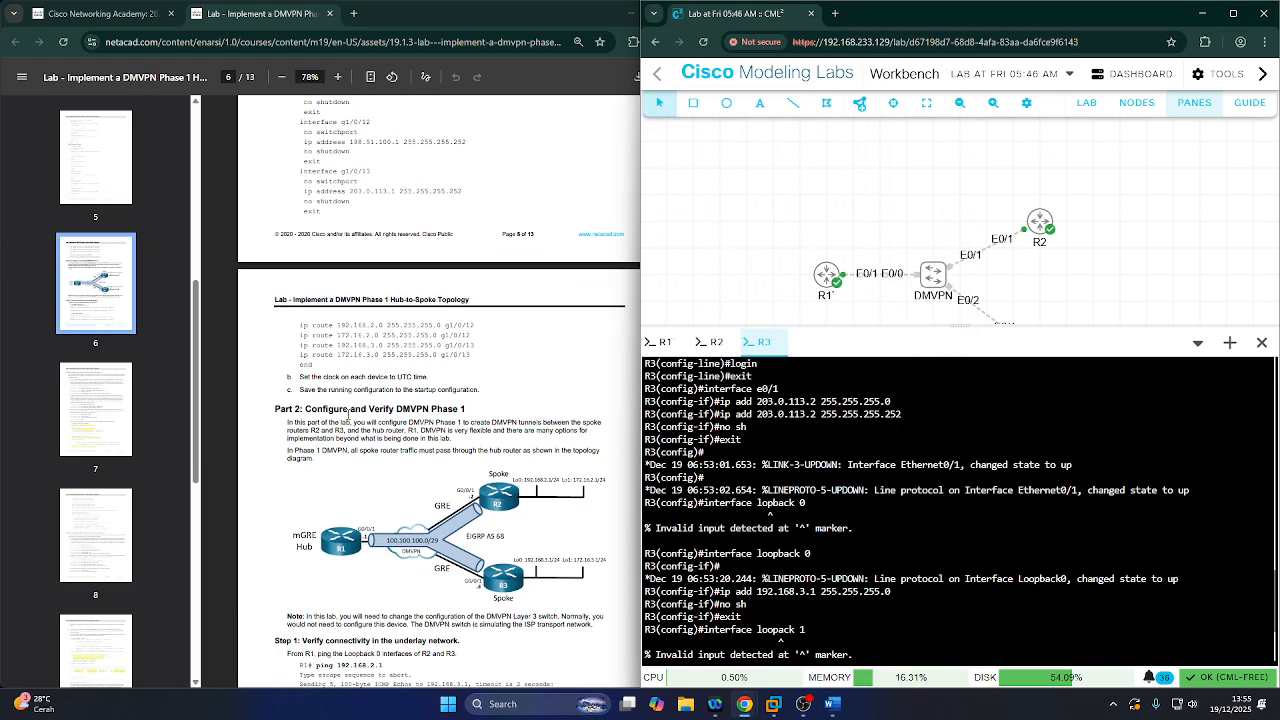
scroll(348, 413, up, 1)
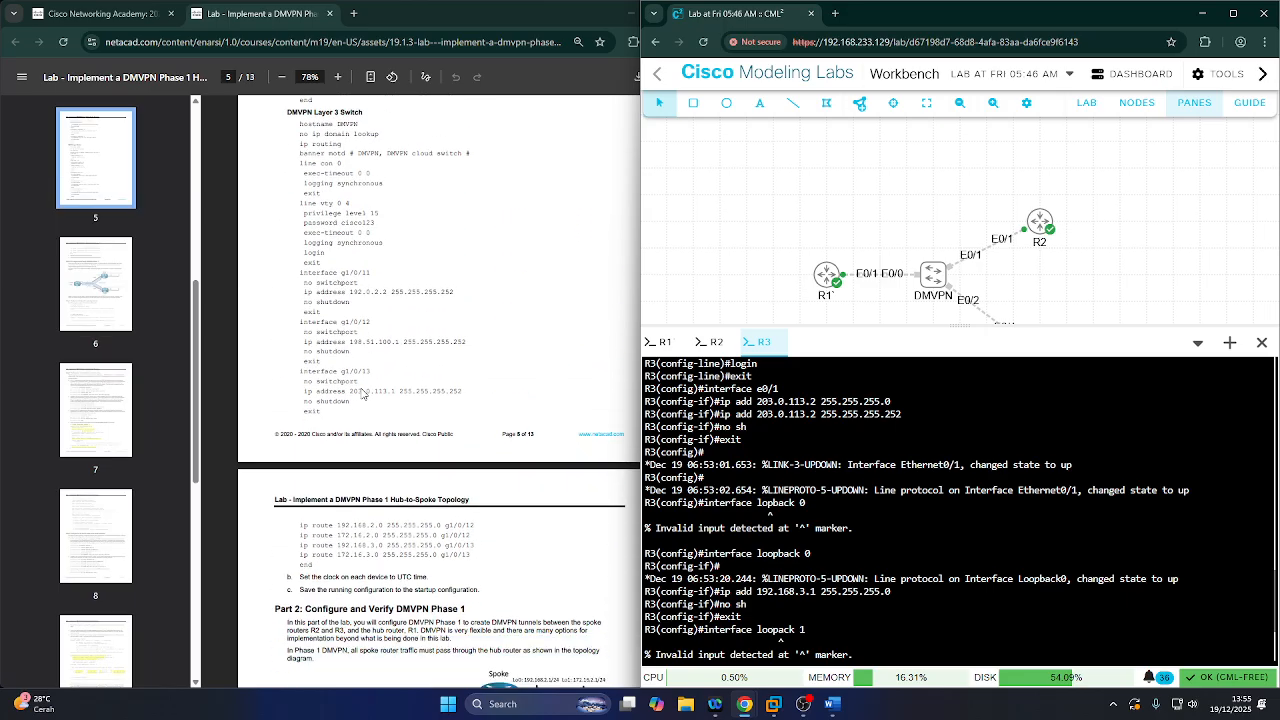
click(944, 282)
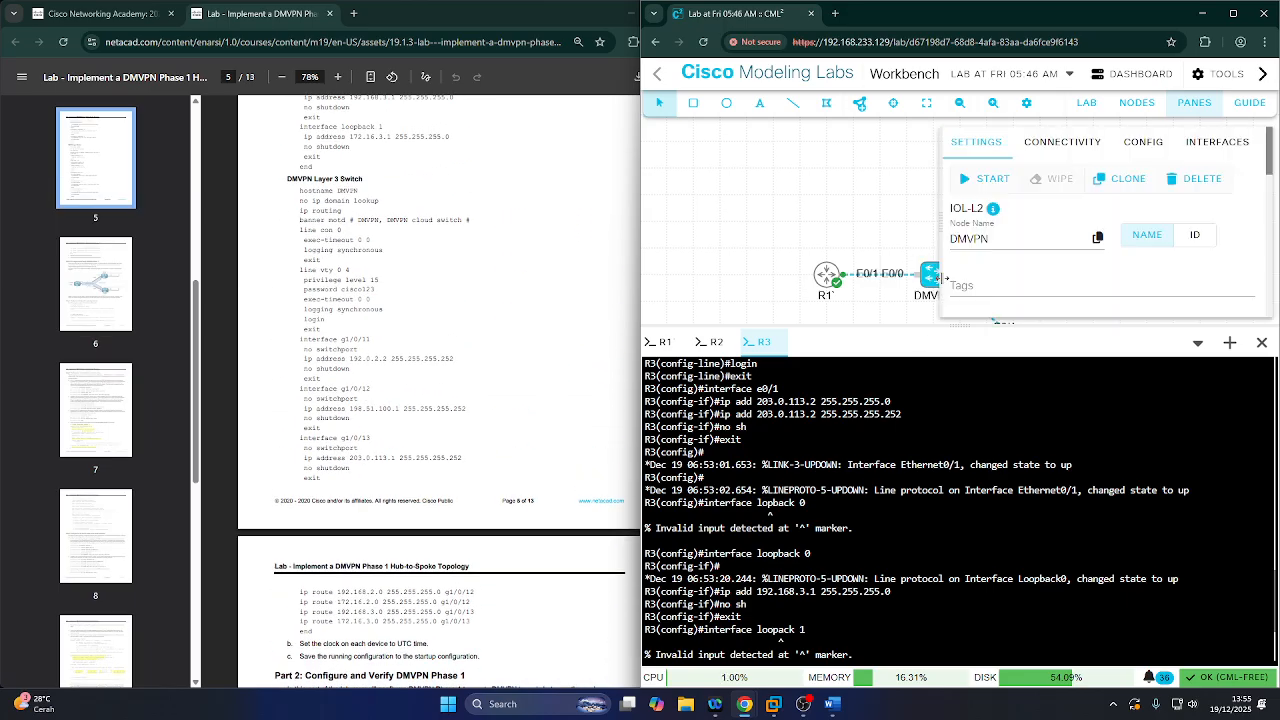
click(985, 178)
right_click(932, 285)
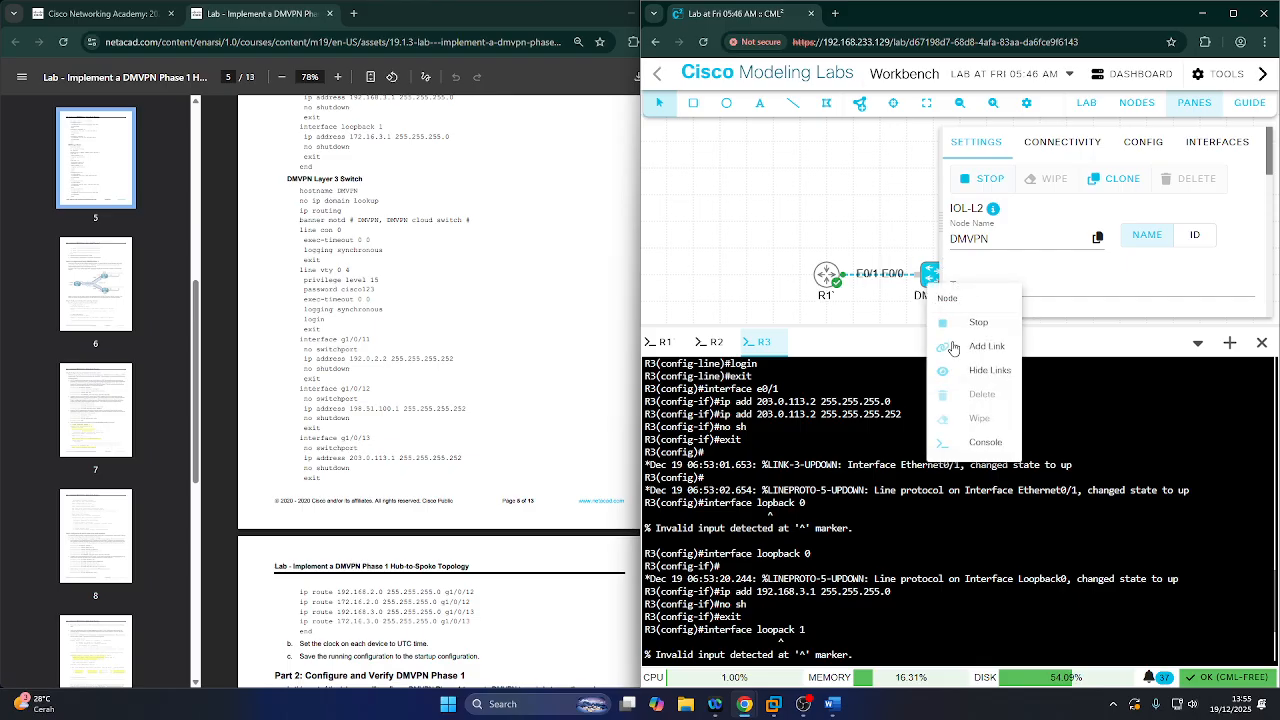
click(975, 444)
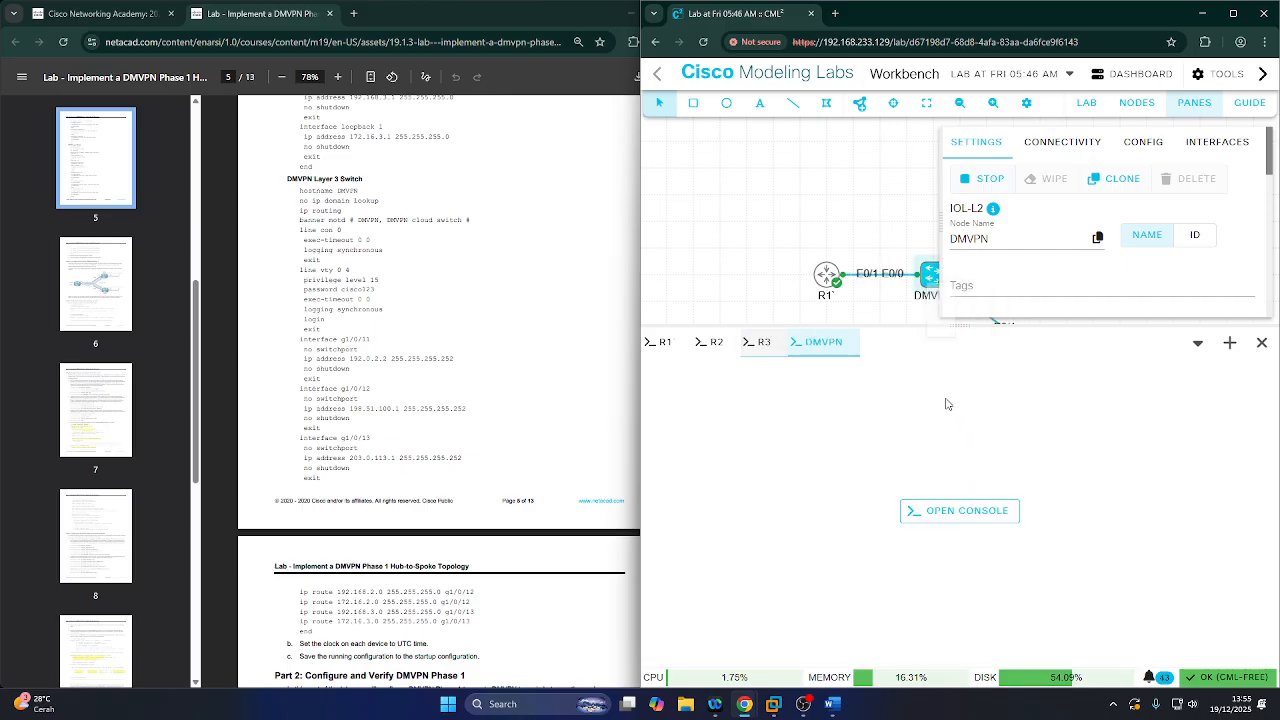
click(933, 508)
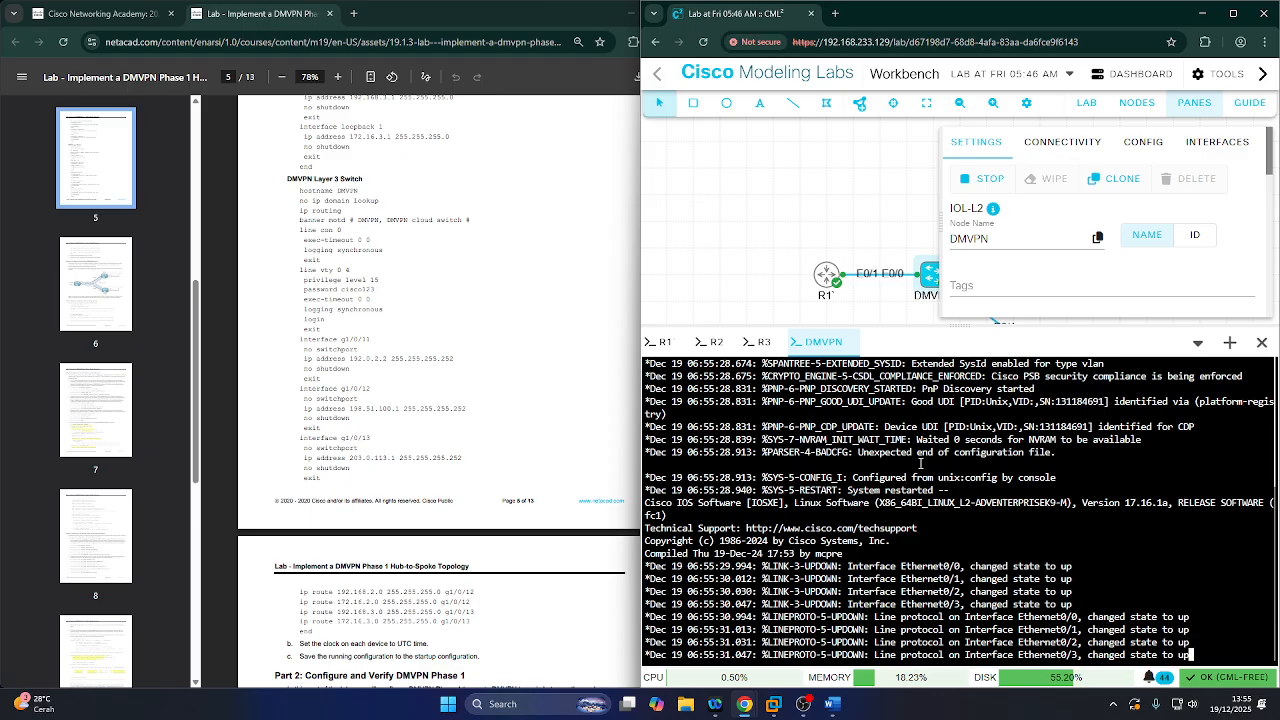
- On the switch, enter enable and config t, then set hostname DMVPN
key(Return)
key(Return)
text(enable)
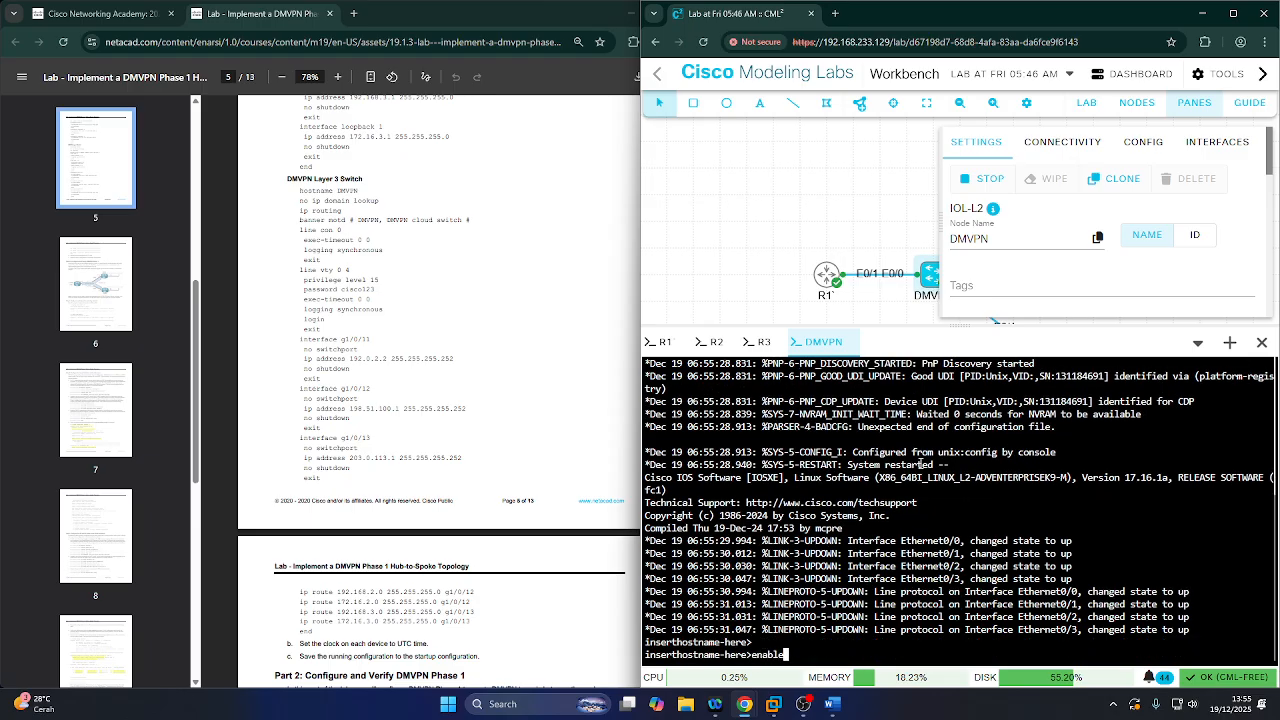
key(Return)
text(config t)
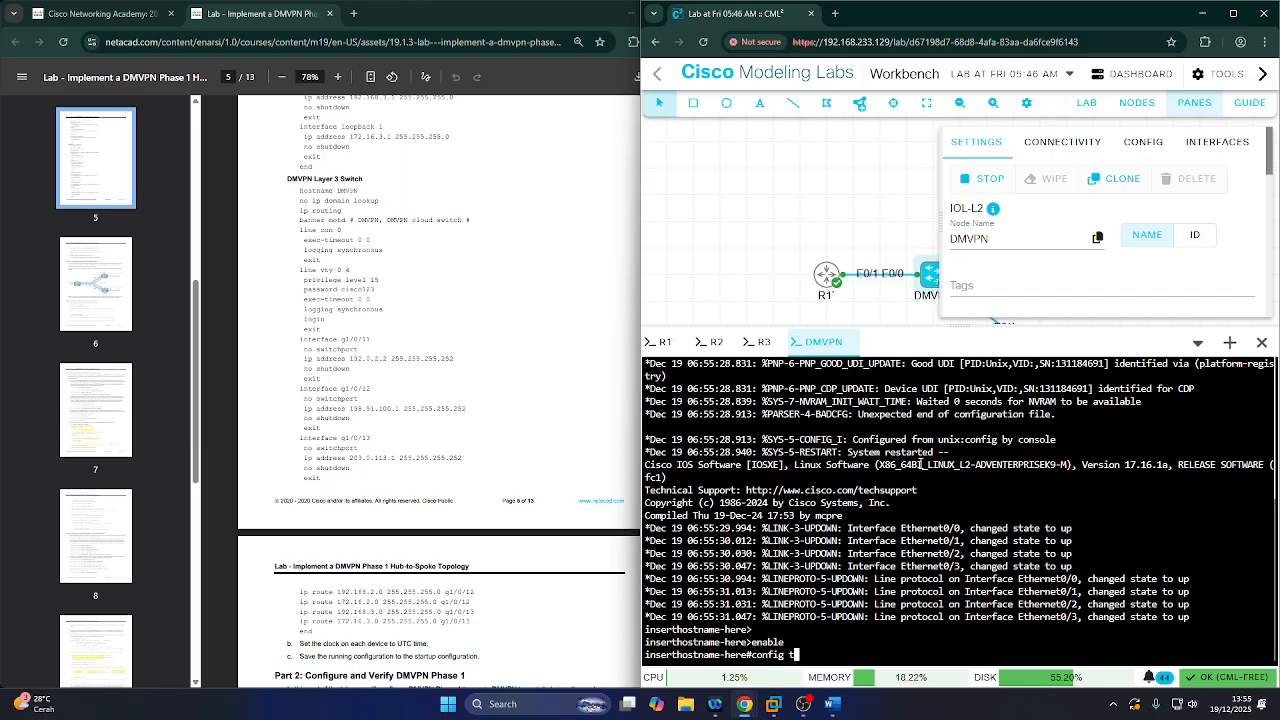
key(Return)
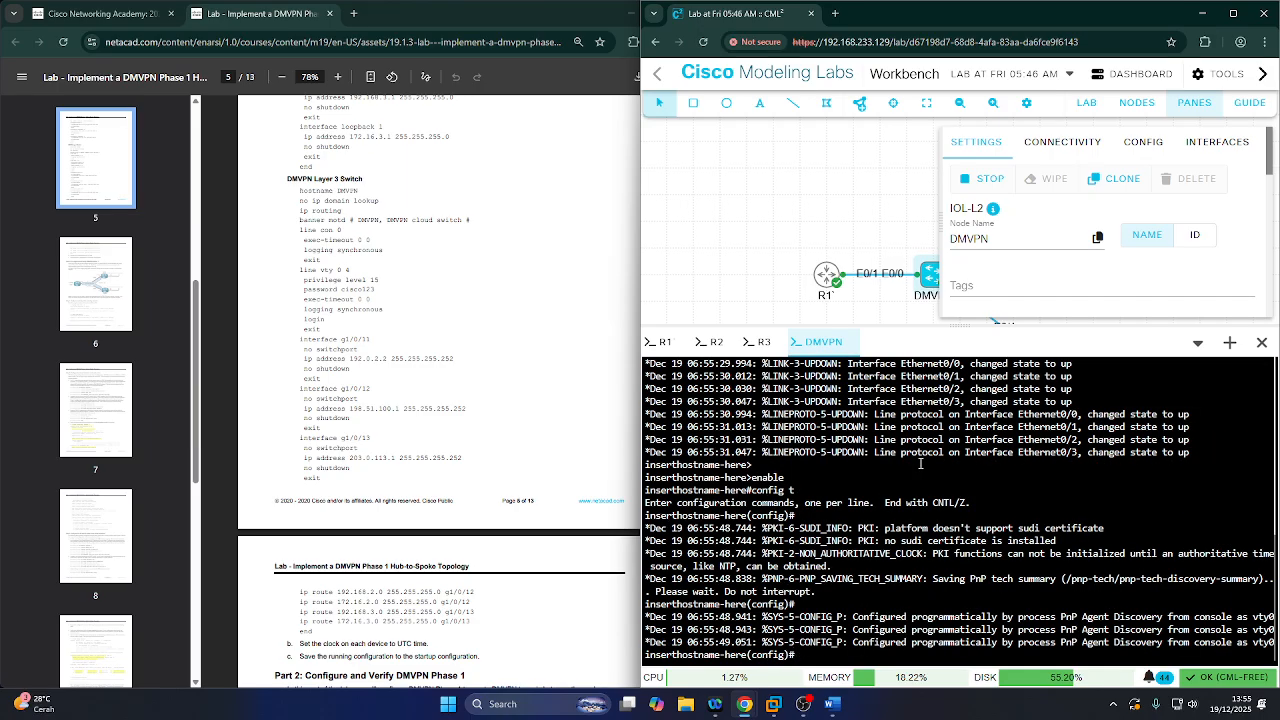
text(hostname )
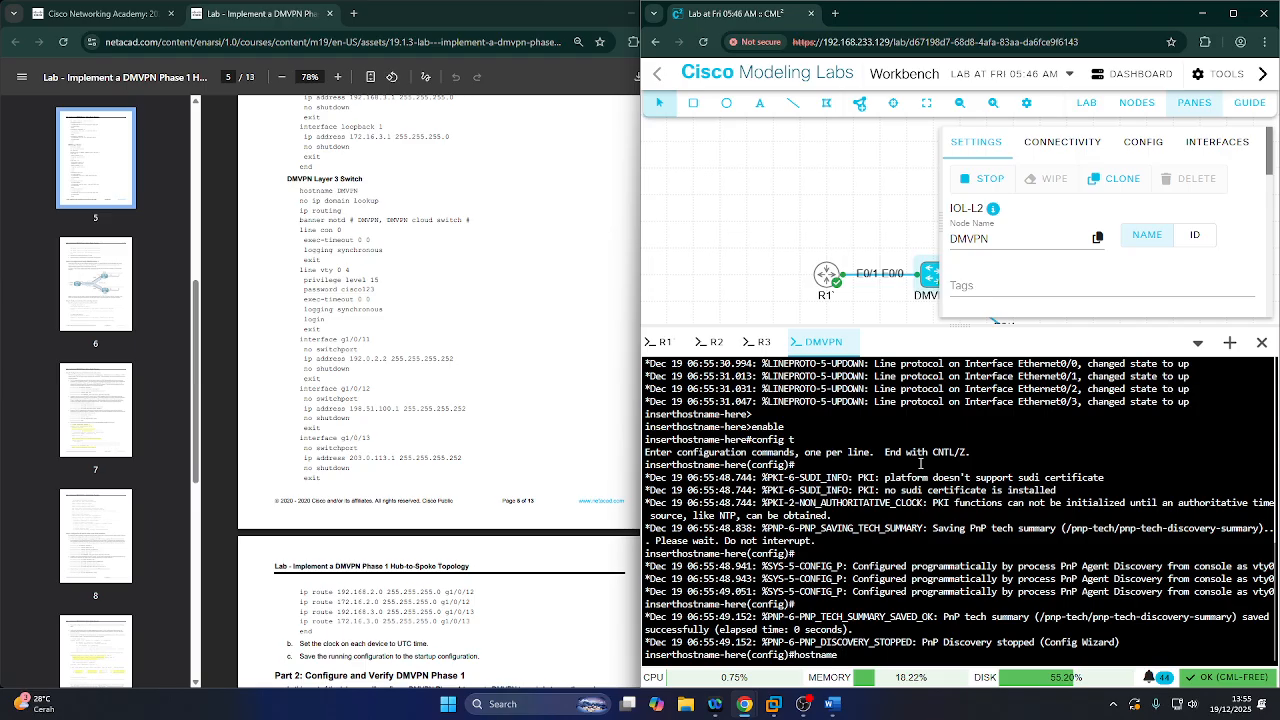
text(DMVPN)
key(Return)
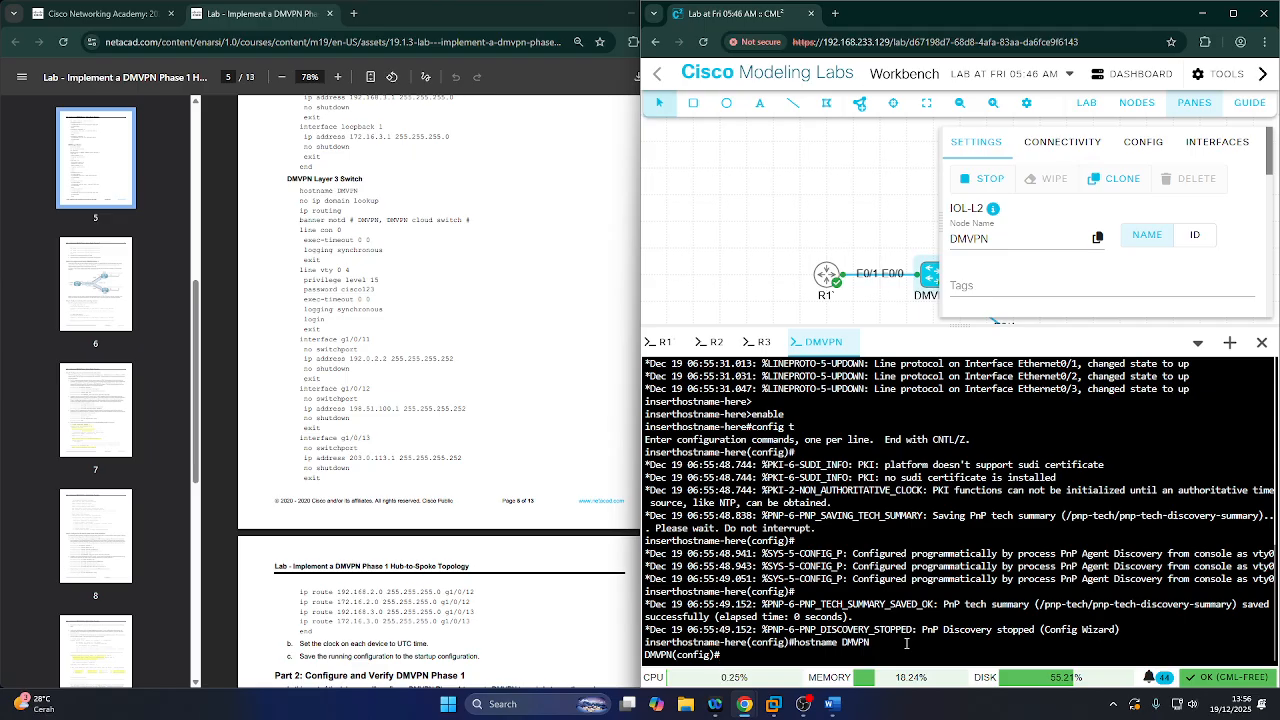
- Disable DNS domain lookup and enable IP routing on the DMVPN switch
text(no ip domain lookup)
key(Return)
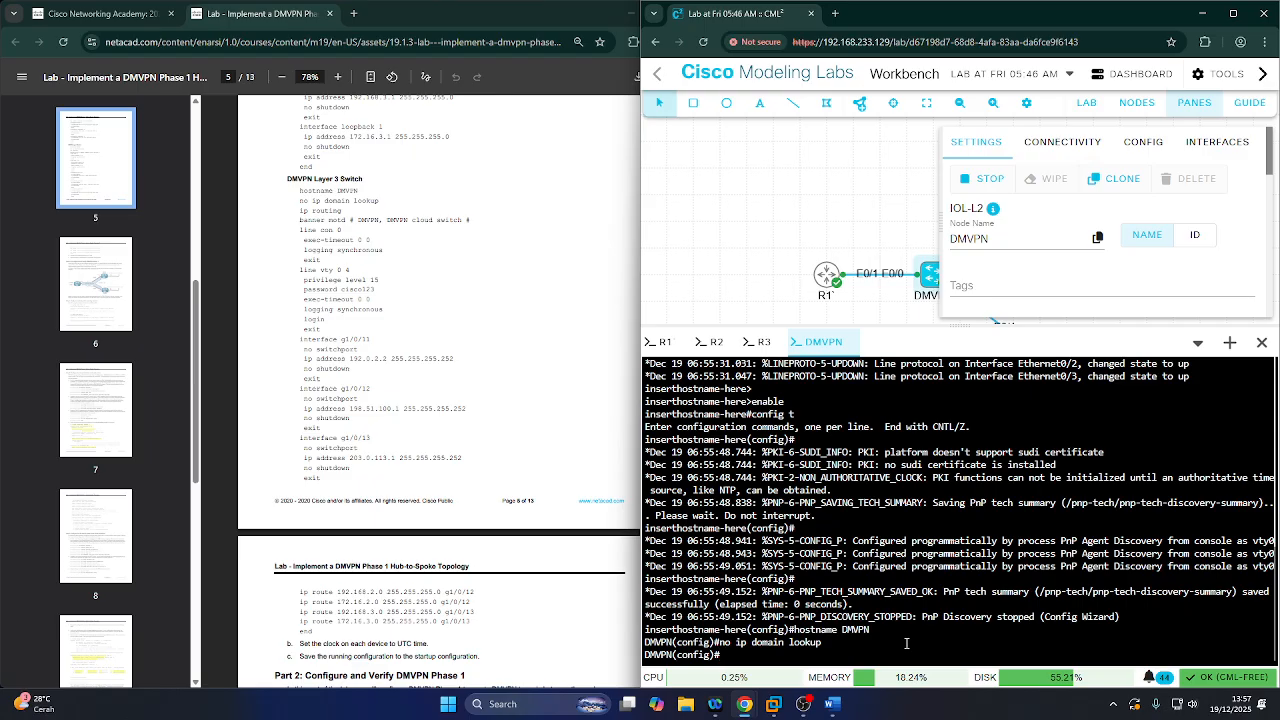
text(ip routing)
key(Return)
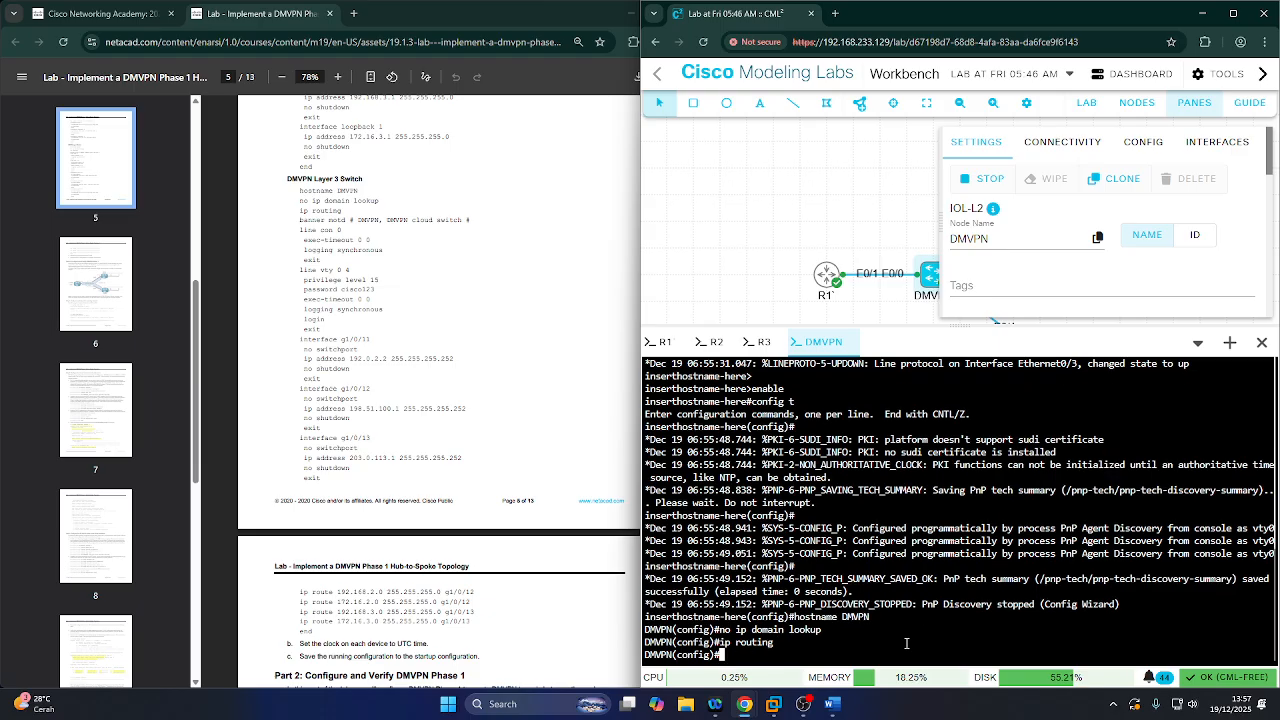
- Set the MOTD banner to 'DMVPN cloud switch' and start configuring line con 0
text(banner motd #)
text(DM)
text(VPN cloud switch #)
key(Return)
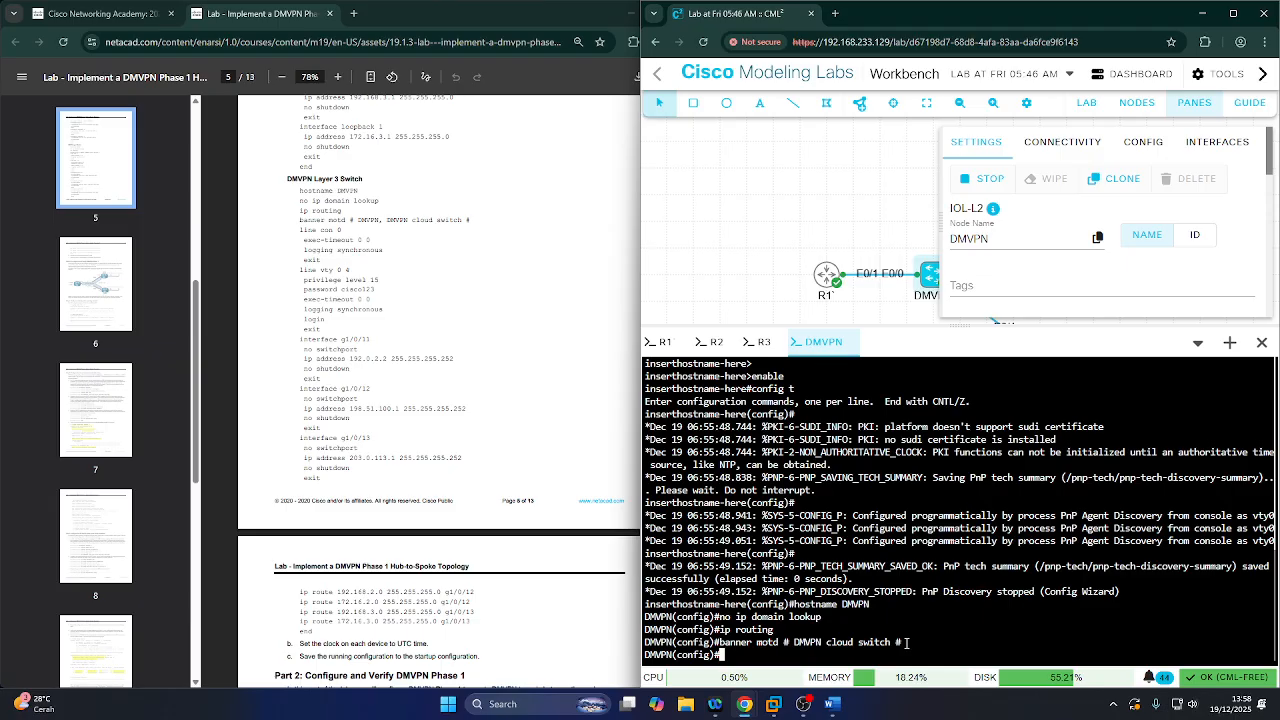
text(line con 0)
- Give line con 0 exec-timeout 0 0 and logging synchronous, then exit the line
key(Return)
text(exec)
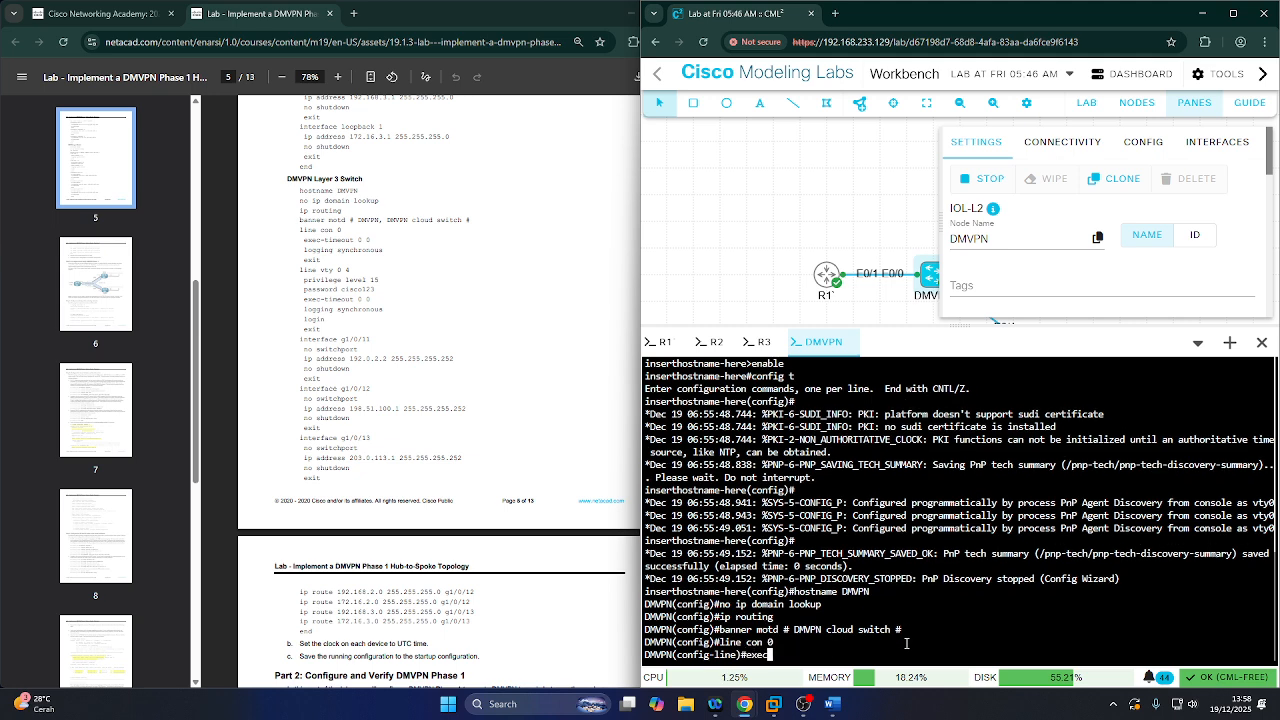
text(-timeout 0 0)
key(Return)
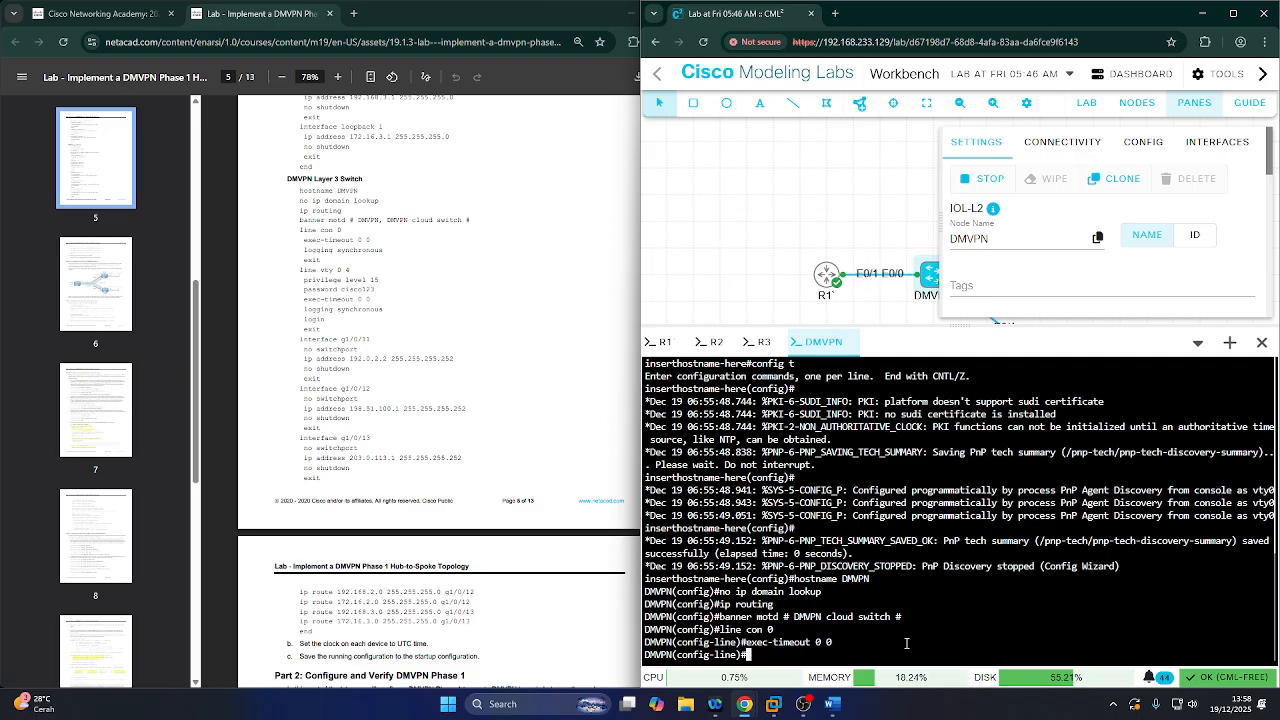
text(logging synchronous)
key(Return)
text(exit)
key(Return)
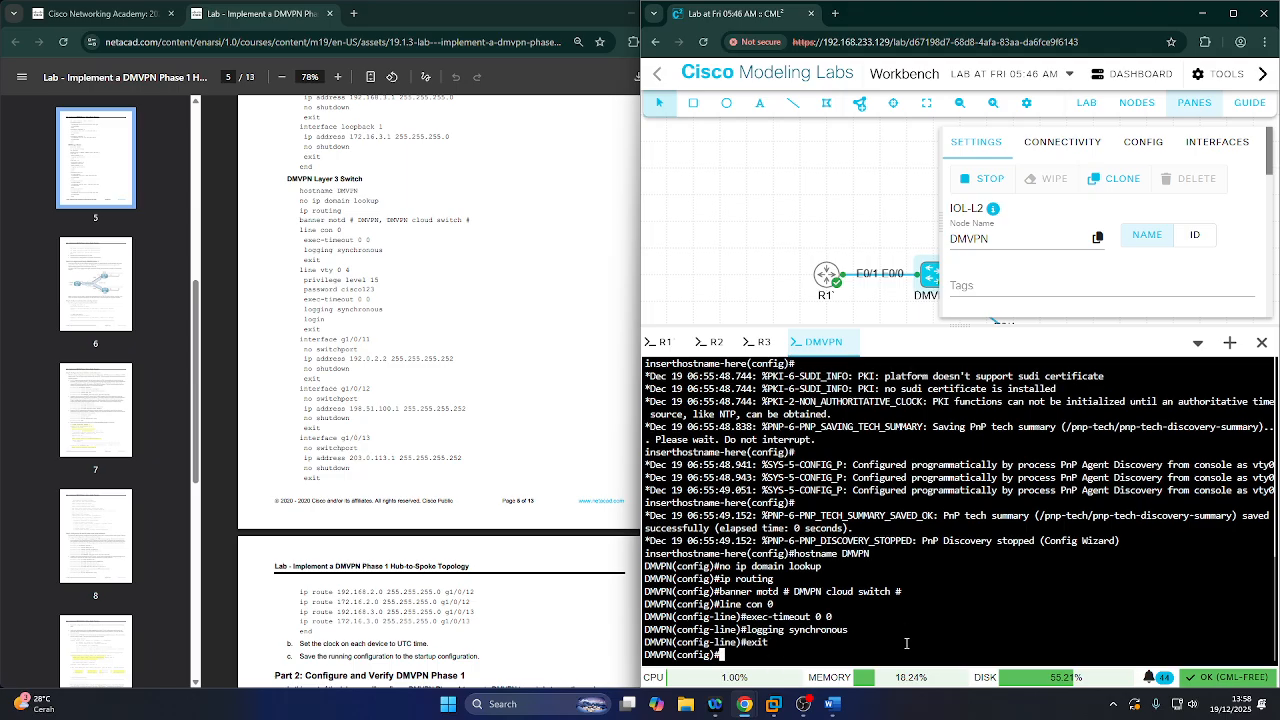
text(line vty)
- Enter line vty 0 4 and set privilege level 15, correcting the misspelled command
text(0 4)
key(Return)
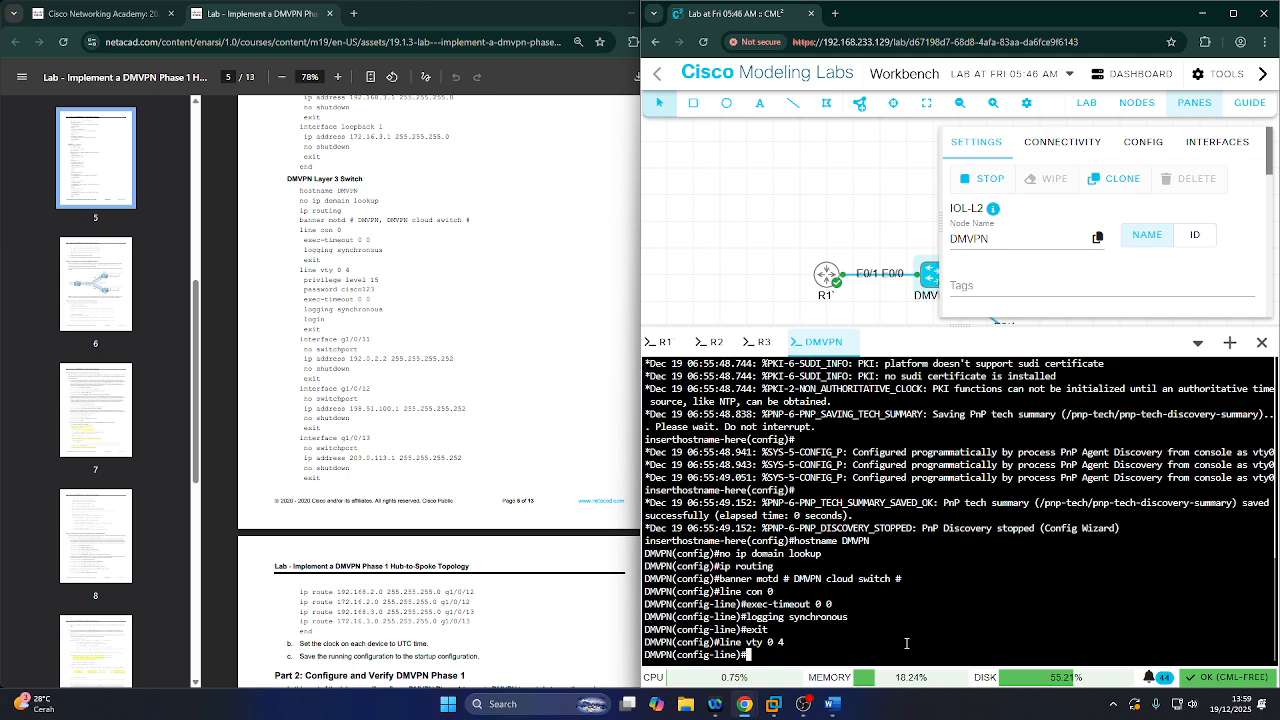
text(privelege level 15)
key(Return)
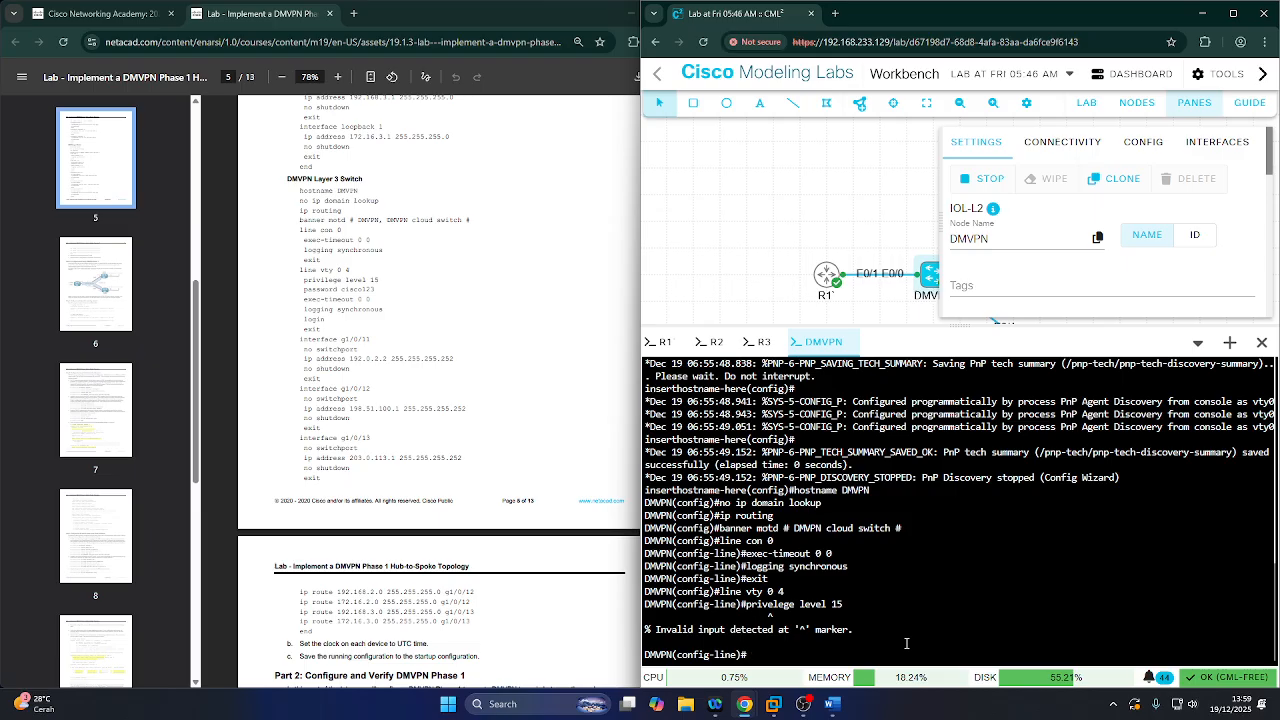
key(Up)
key(Left)
key(Left)
key(Left)
key(Left)
key(Left)
key(Down)
key(Up)
key(Left)
key(Left)
key(Left)
key(Left)
key(Left)
key(Left)
key(Left)
key(Left)
key(Left)
key(Left)
key(Left)
key(Left)
key(Left)
key(Left)
key(BackSpace)
text(i)
key(Return)
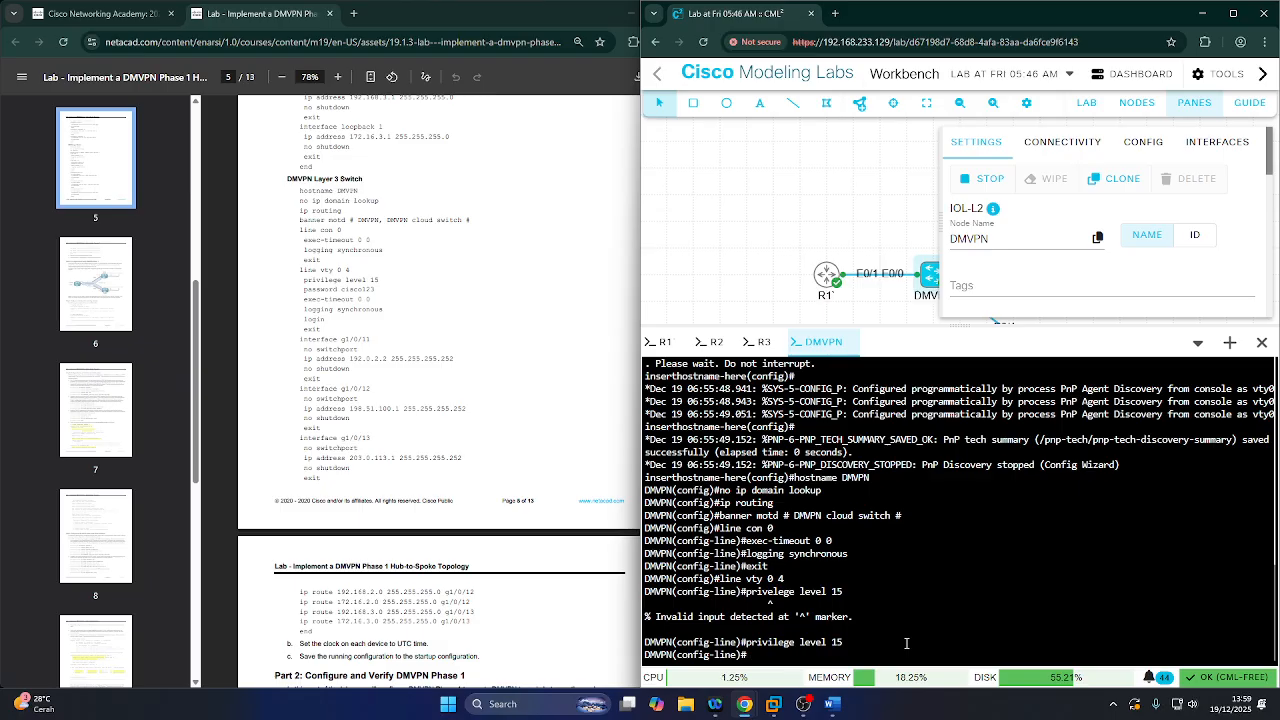
- Set the VTY password and exec-timeout 0 0, fixing the stray letter in timeout
text(password cisco123)
key(Return)
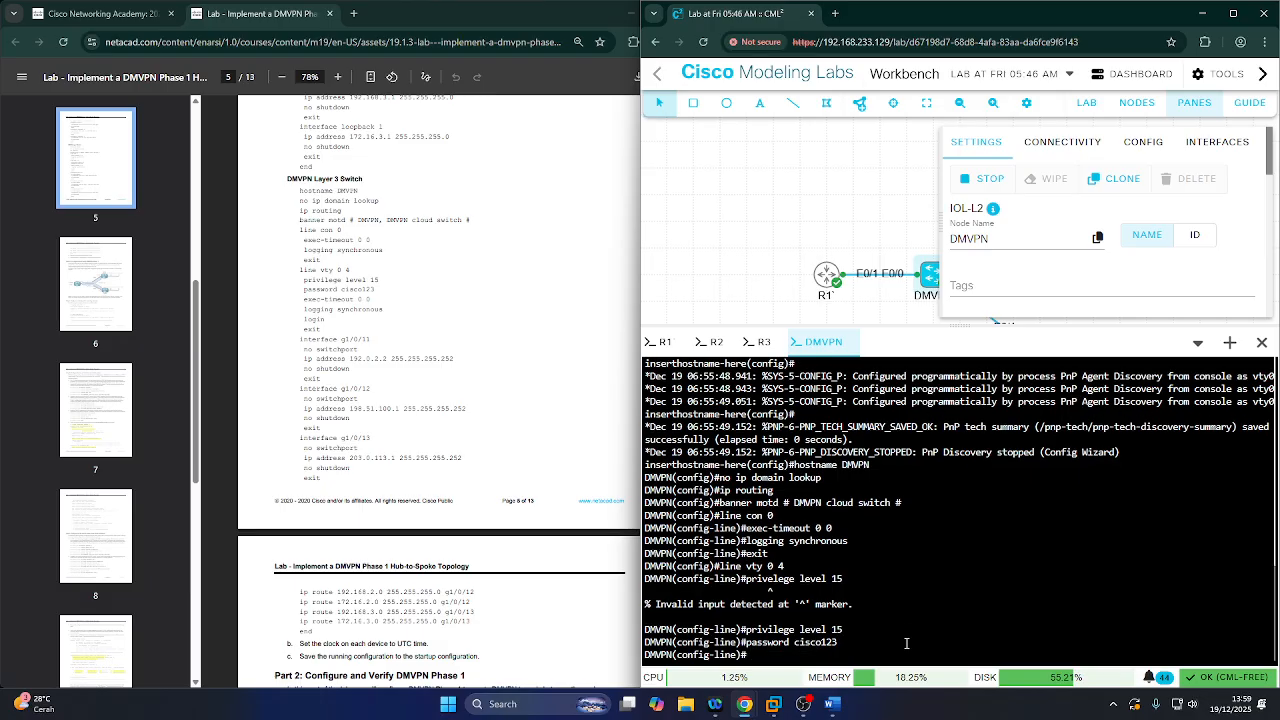
text(exec-timeoutr 0 0)
key(Return)
key(Up)
key(Left)
key(Left)
key(Left)
key(Left)
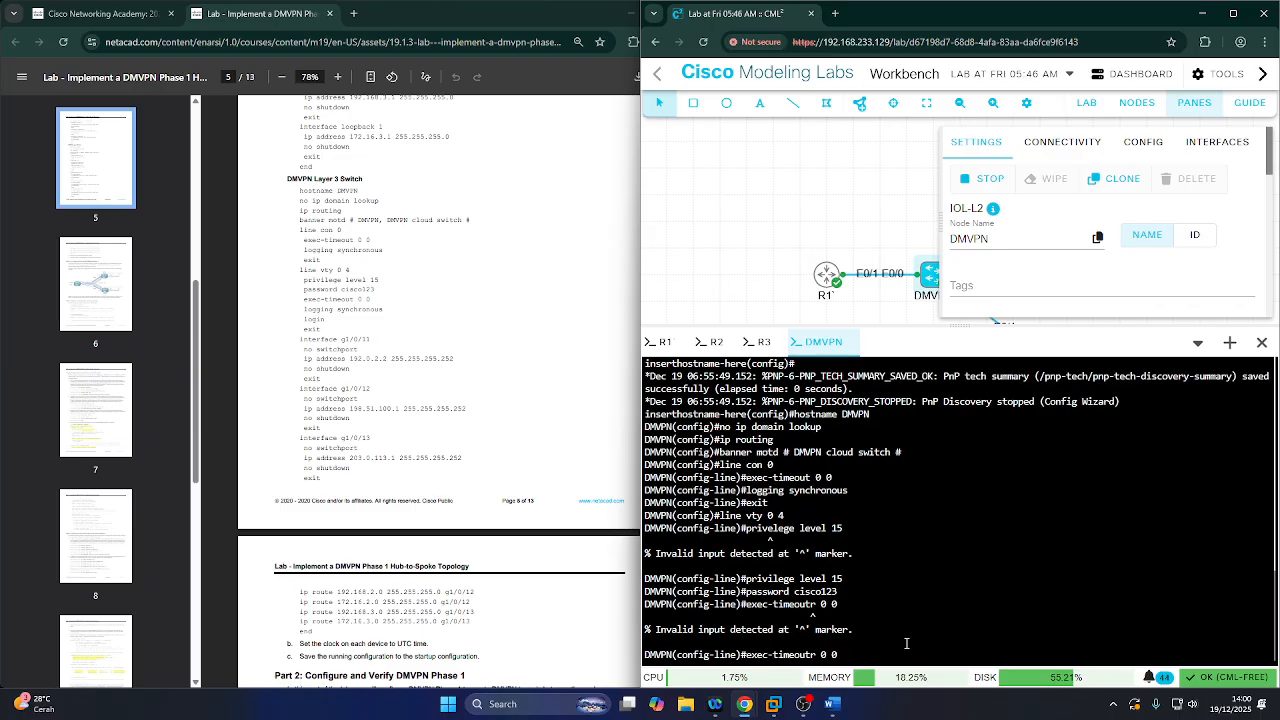
key(BackSpace)
key(Return)
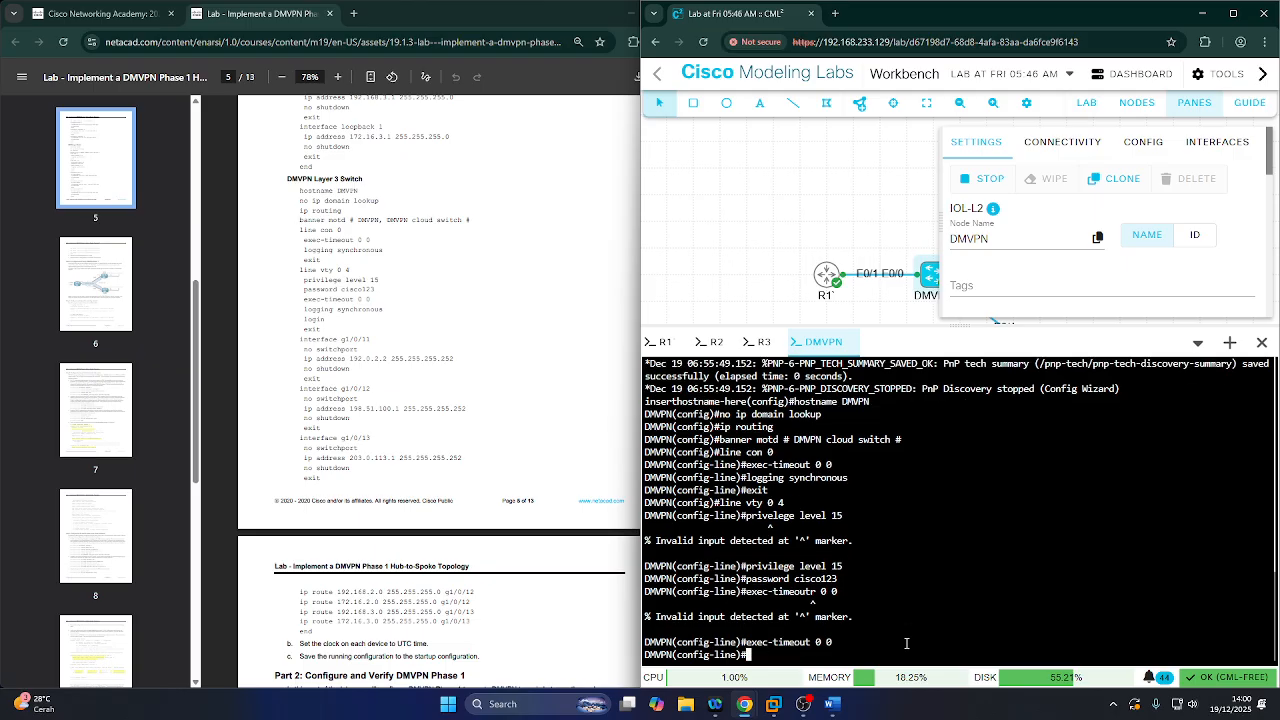
- Add logging synchronous and login to the VTY lines, then exit
text(logging synchronous)
key(Return)
text(login)
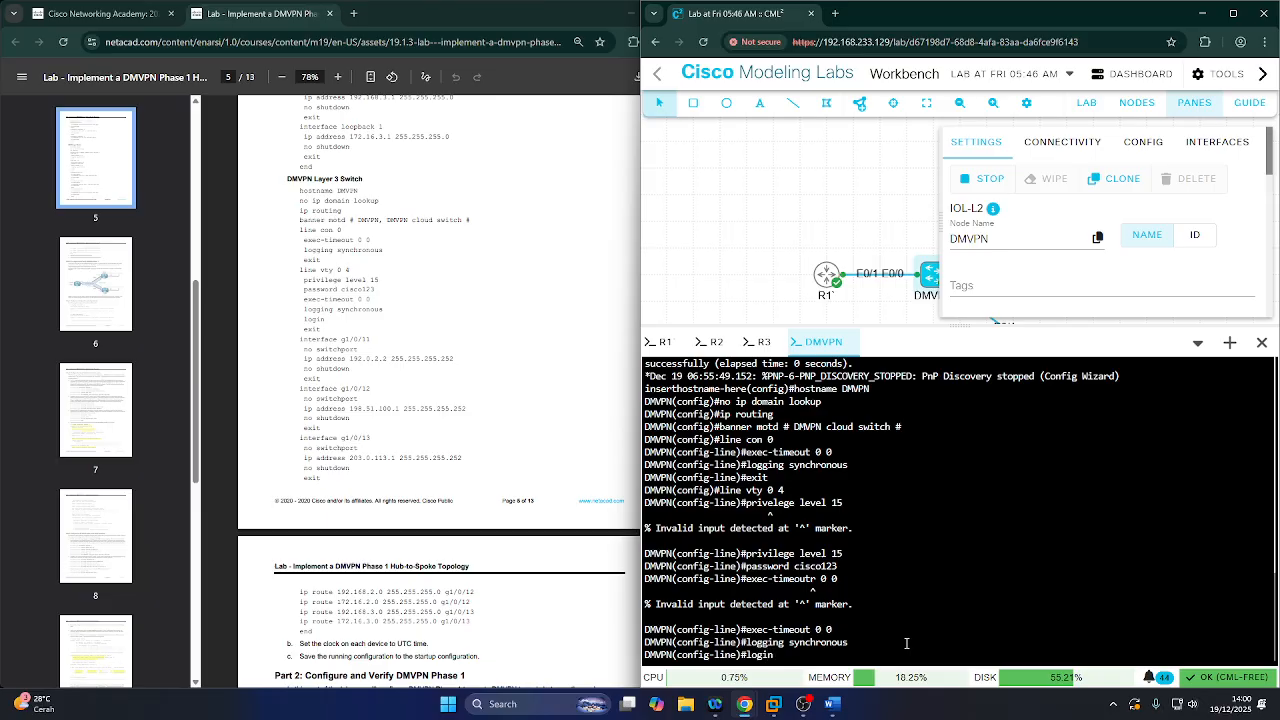
key(Return)
text(exit)
key(Return)
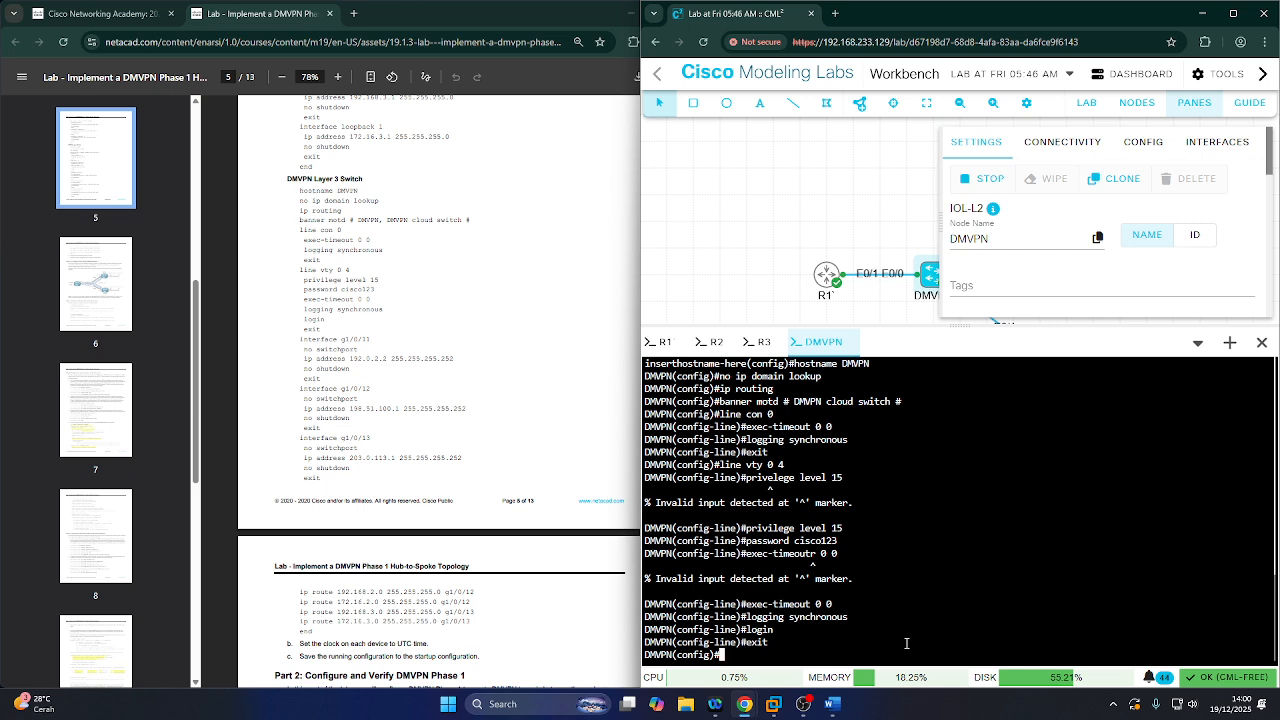
text(interface)
drag(296, 340, 373, 341)
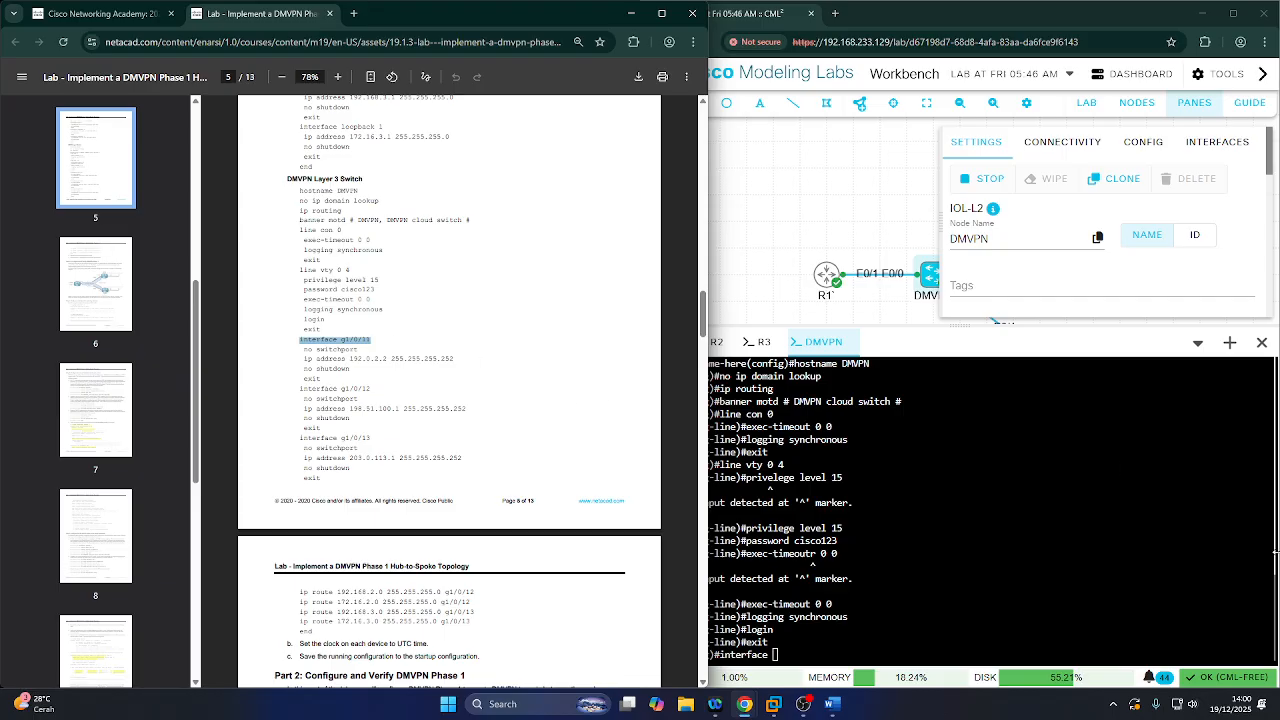
click(803, 704)
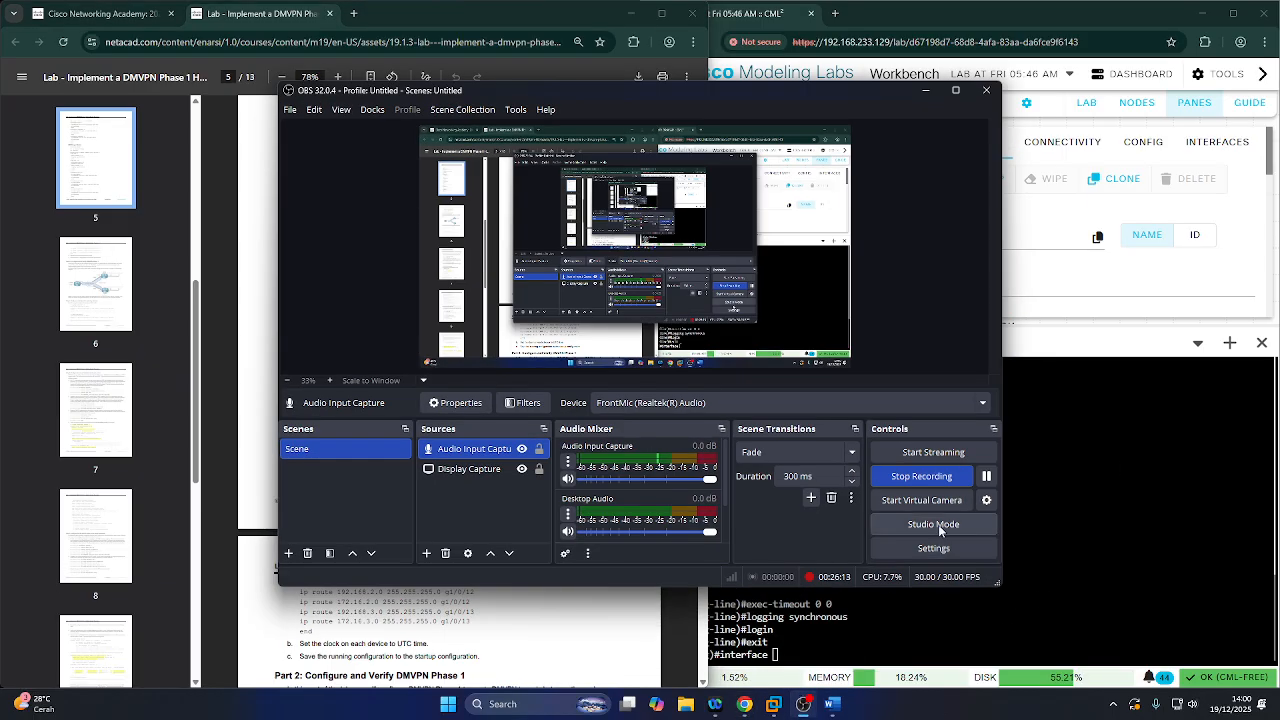
click(925, 90)
click(836, 604)
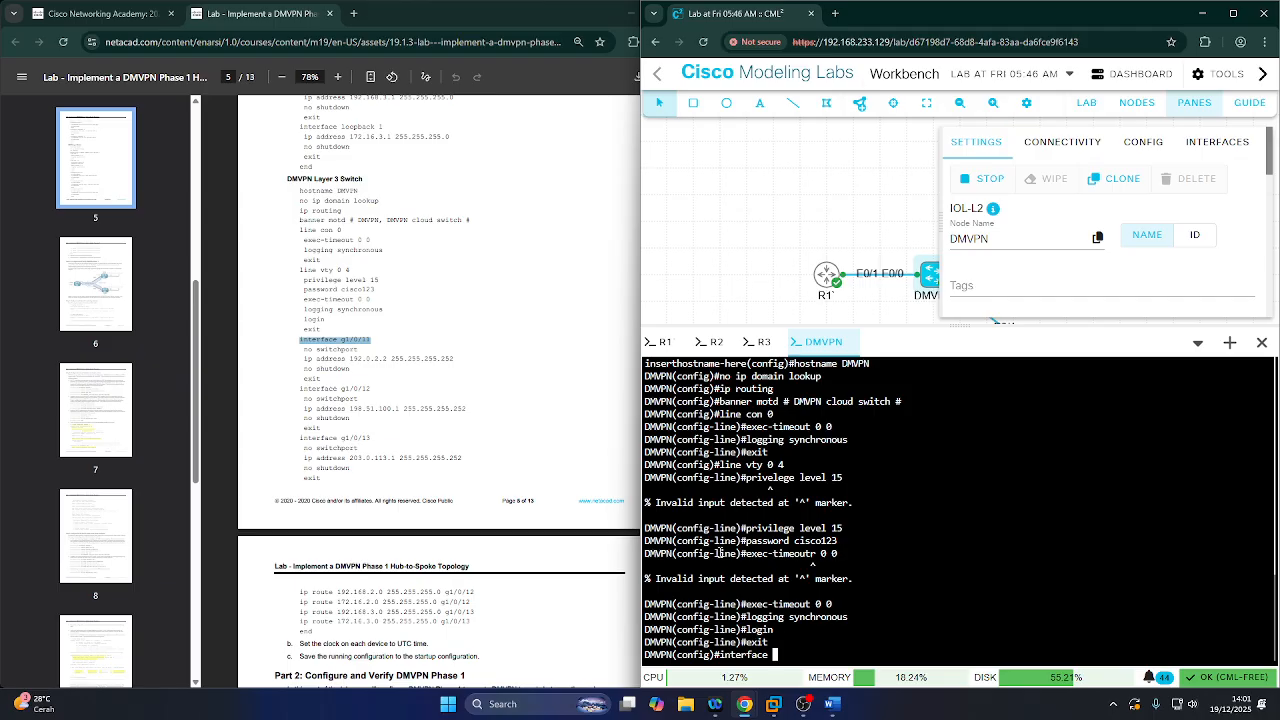
- Check the topology in the lab guide, then make interface e0/0 a routed port
scroll(400, 440, up, 1)
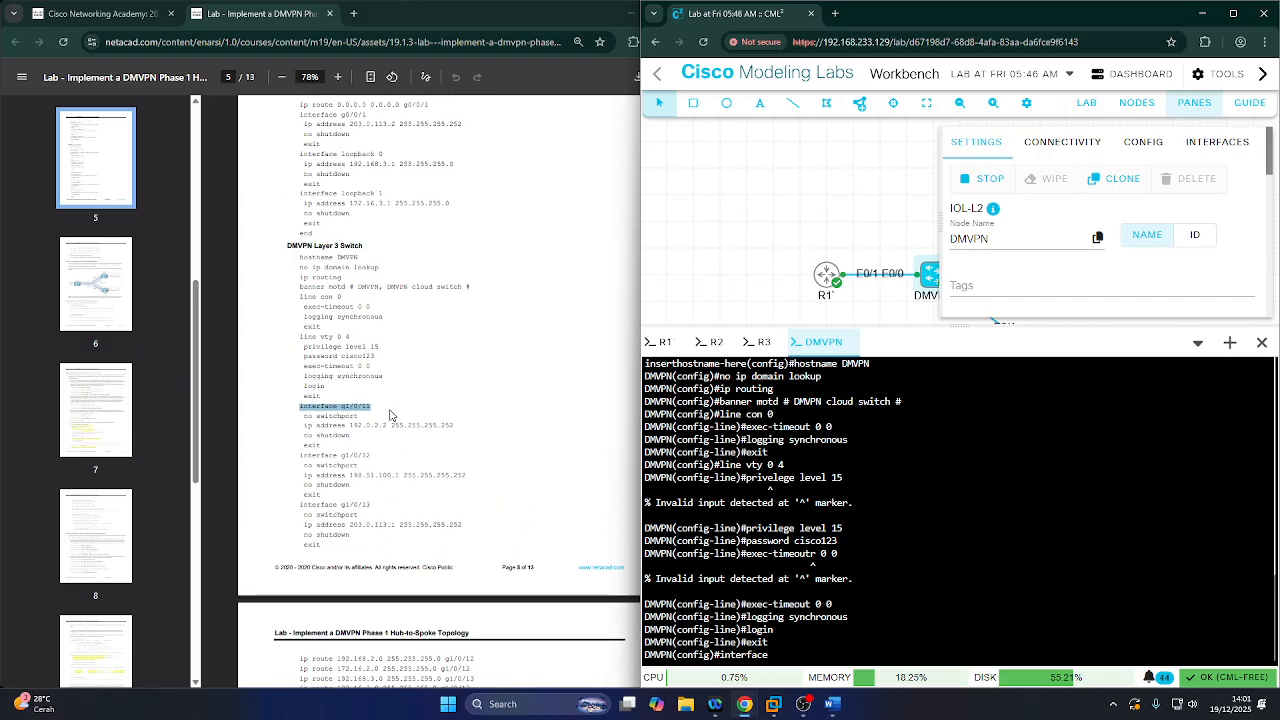
scroll(391, 414, up, 5)
scroll(391, 414, up, 20)
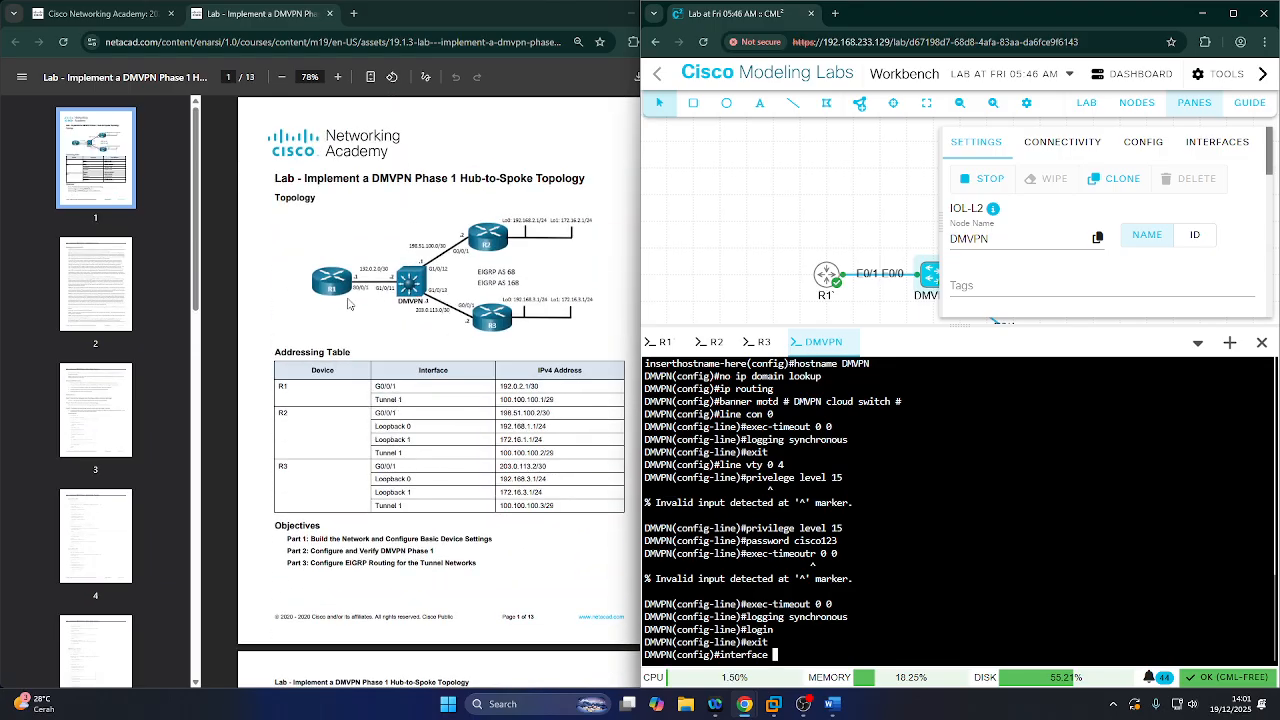
scroll(340, 306, down, 7)
click(858, 214)
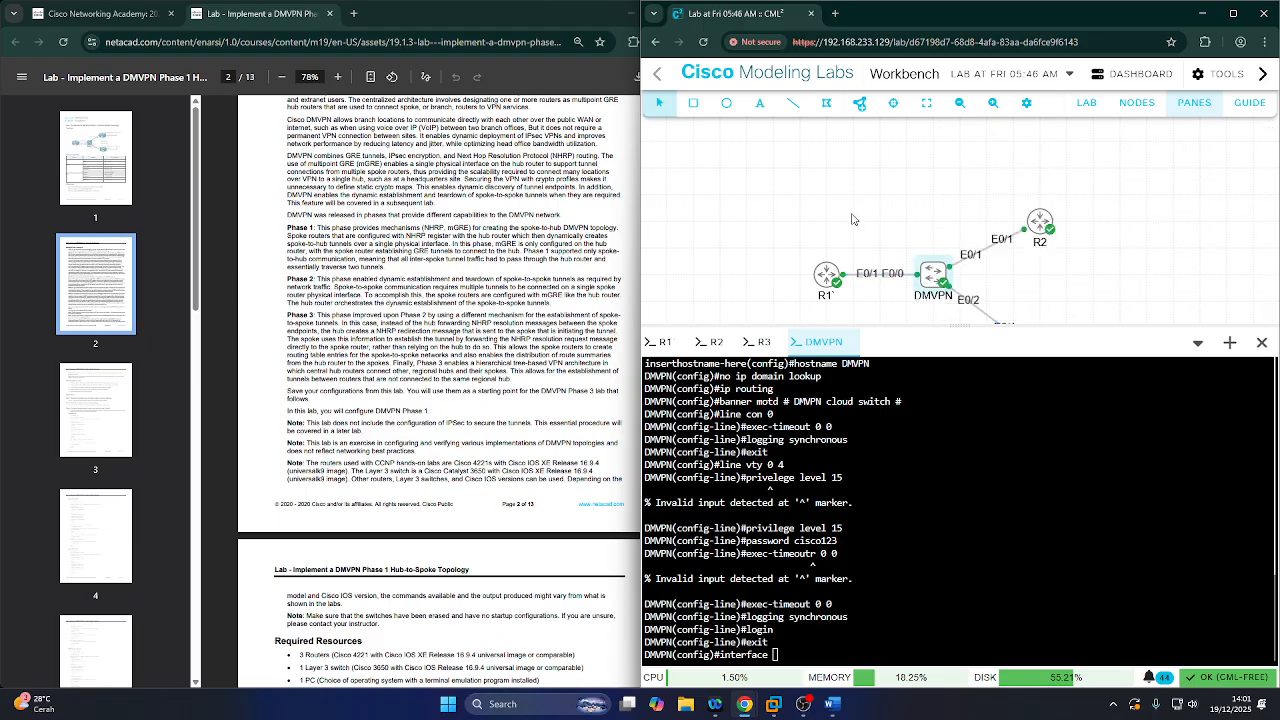
scroll(410, 463, down, 5)
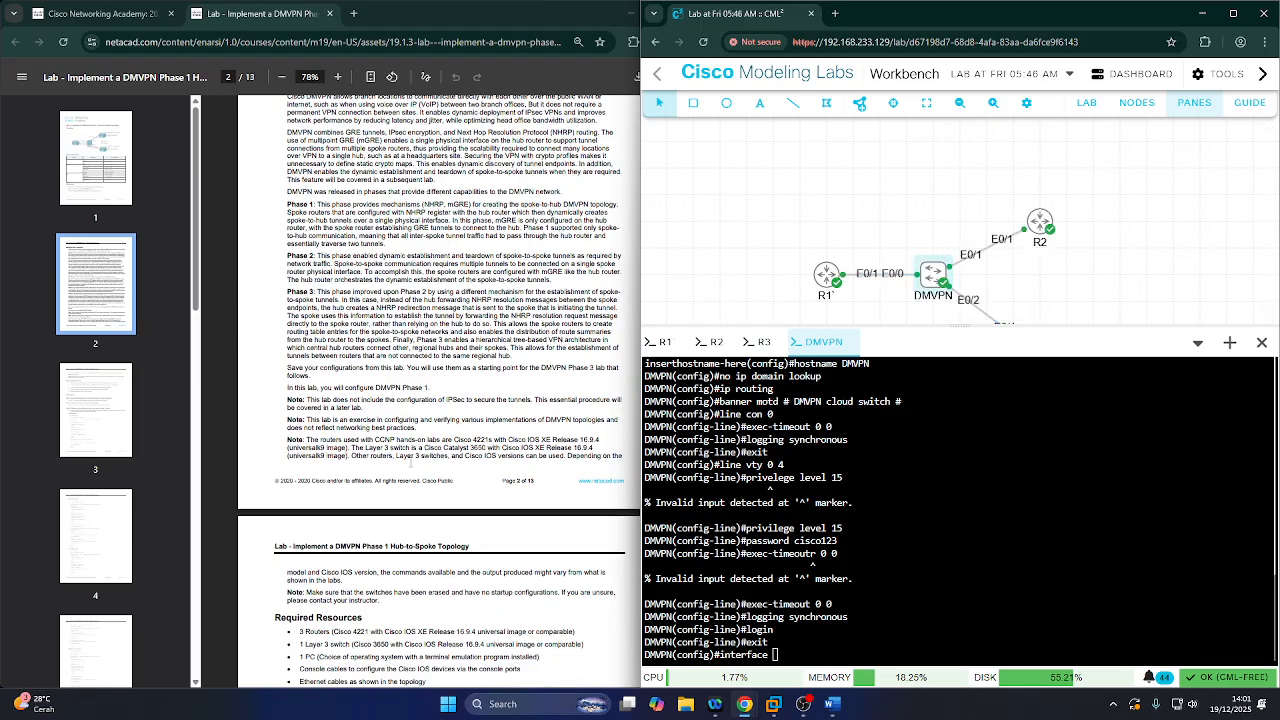
scroll(410, 463, down, 6)
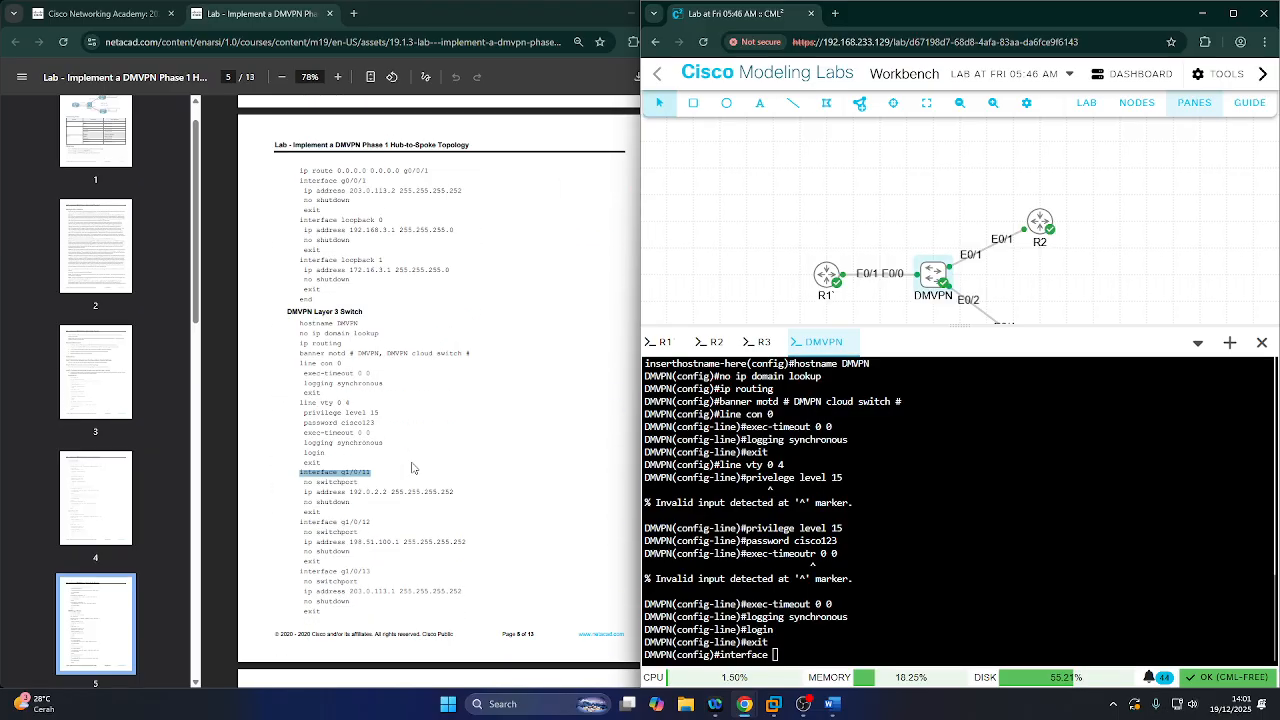
scroll(413, 467, down, 3)
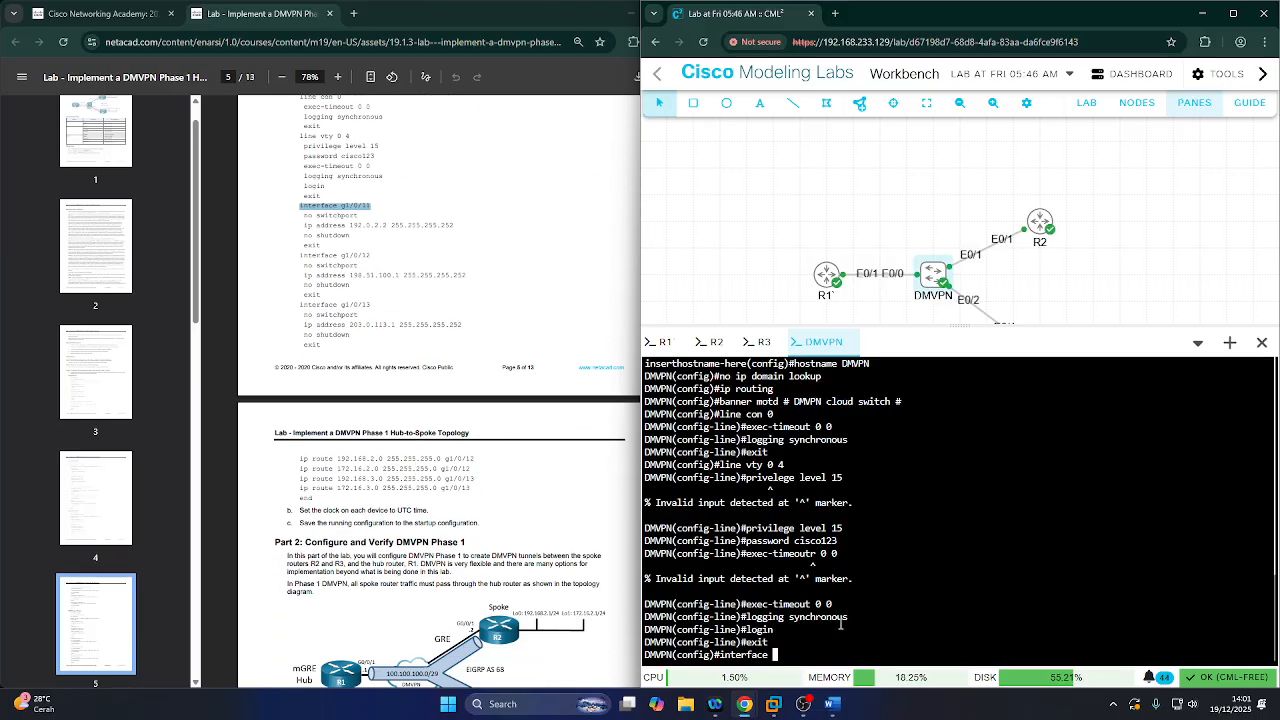
text(e0/0)
key(Return)
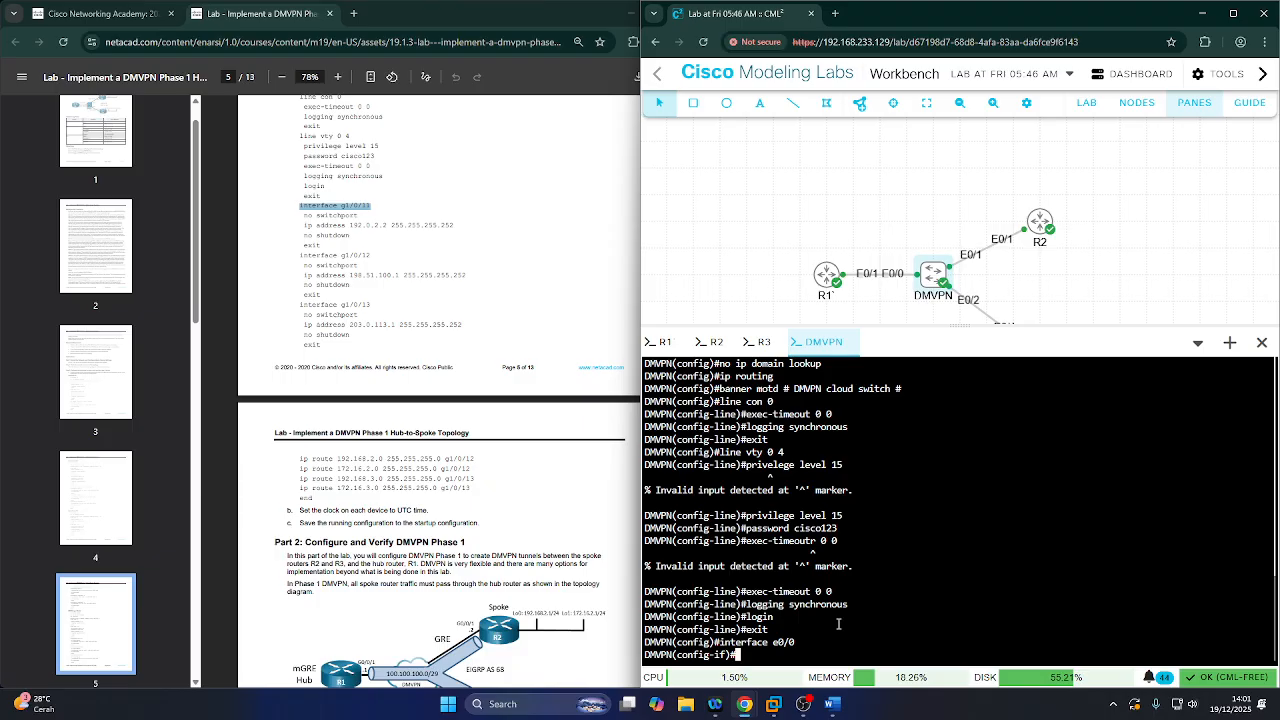
text(no switchport)
key(Return)
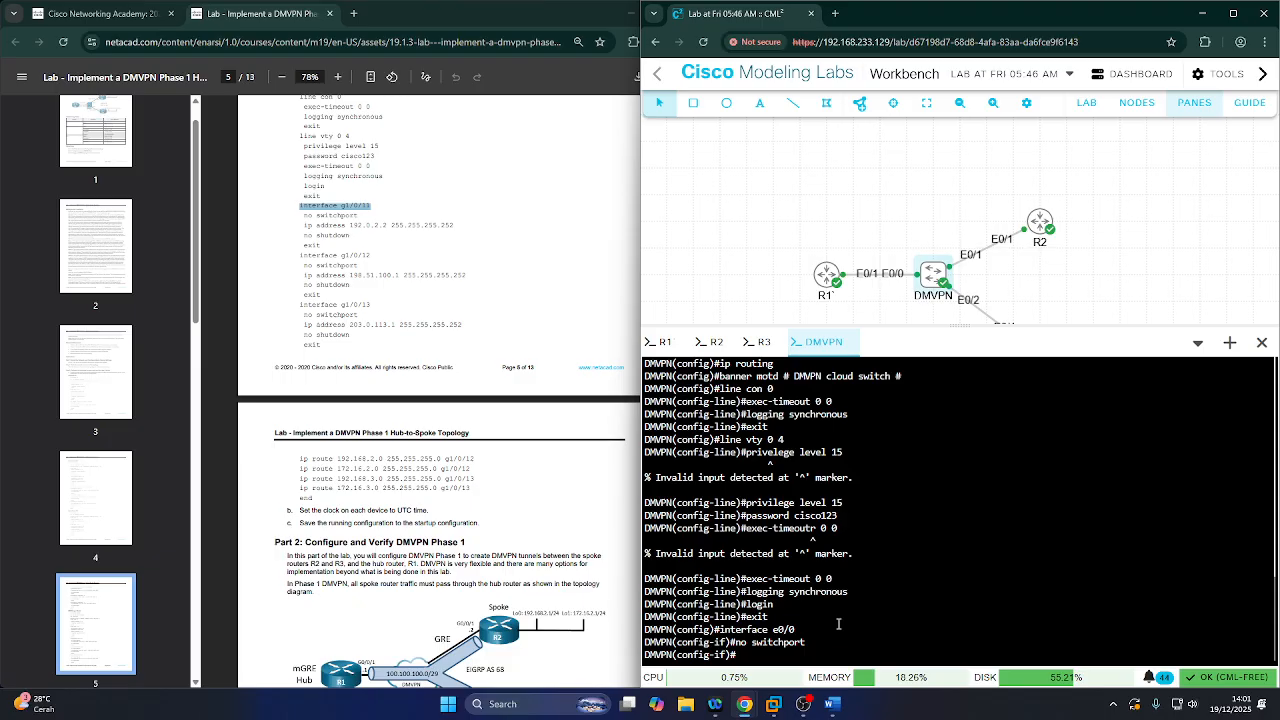
- Address e0/0 as 192.0.2.2 255.255.255.252, enable it with no shut, and exit
text(ip add)
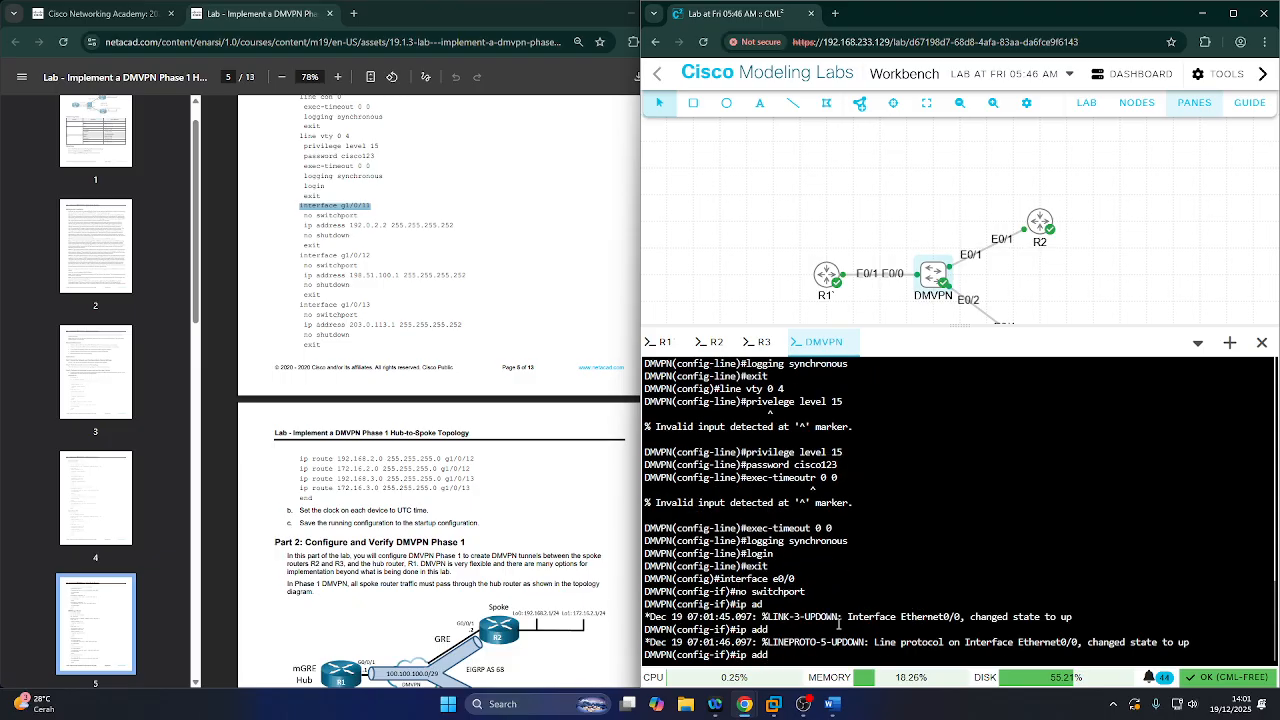
text(2.)
text(0.2.2 )
text(255.25)
text(5.255)
text(.0)
text(252)
key(Return)
text(no shut)
key(Return)
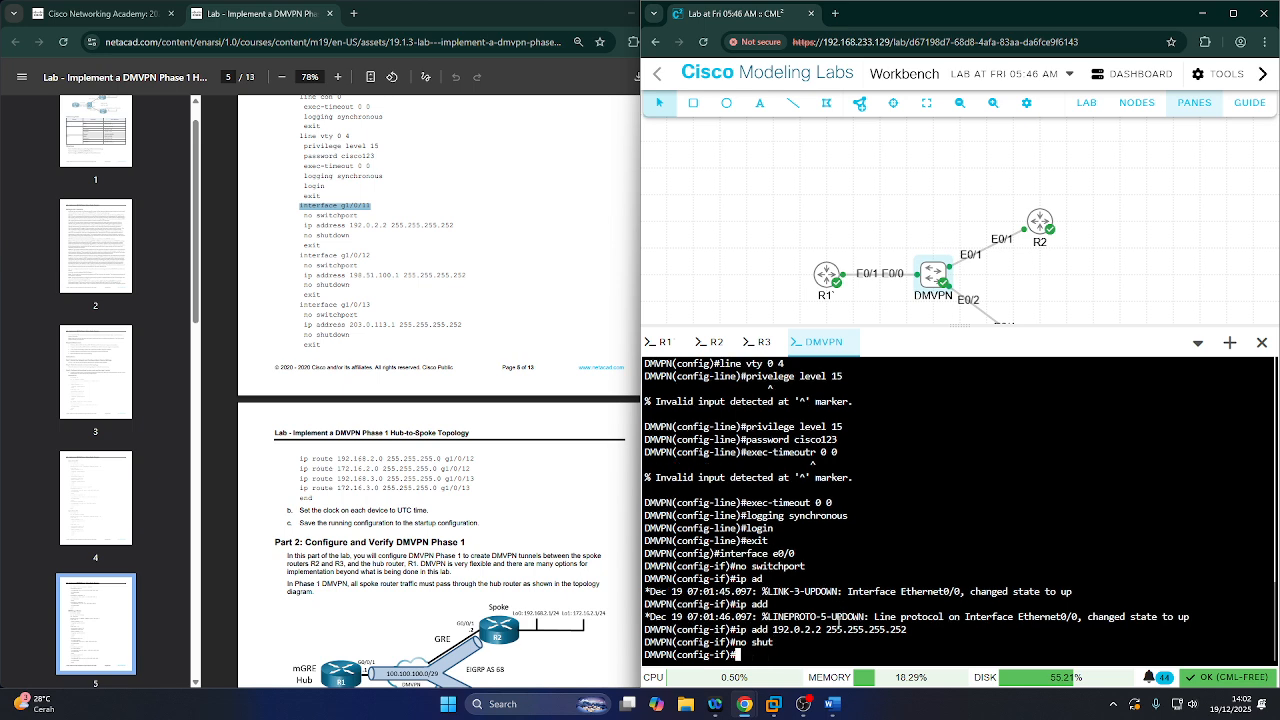
text(exit)
key(Return)
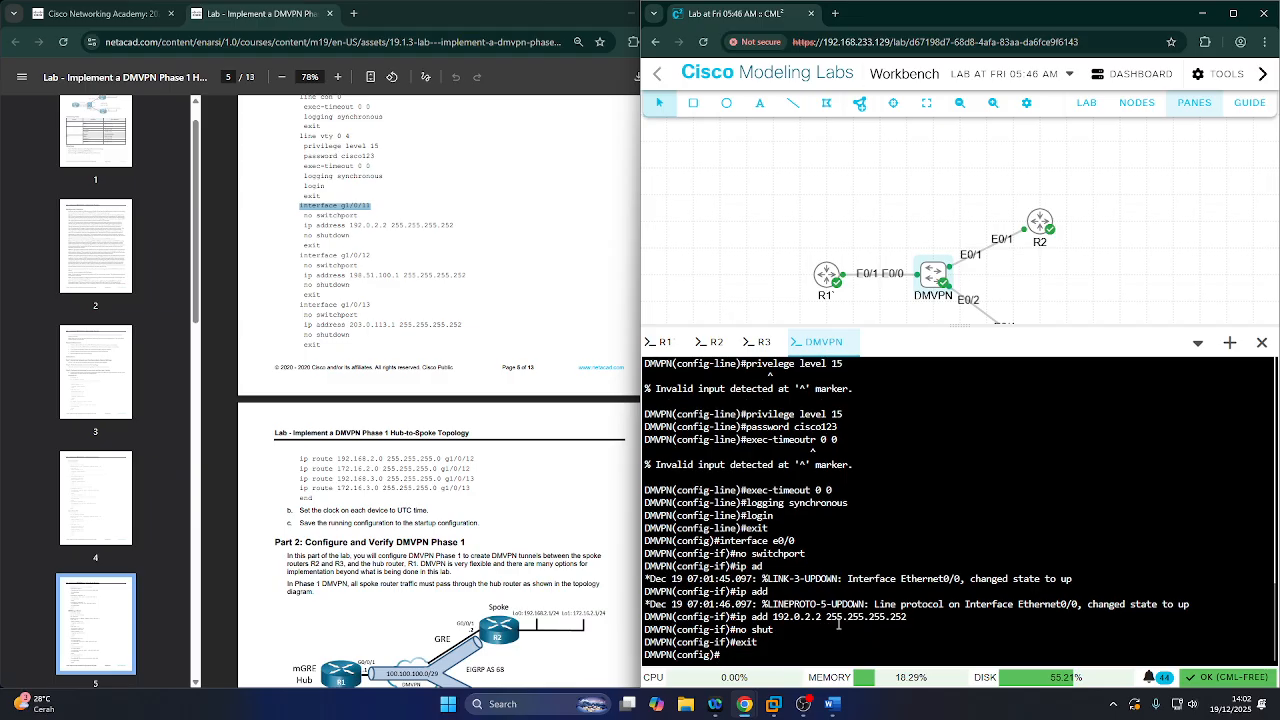
text(interface)
- Review the g1/0/12 line in the lab guide, then make interface e0/1 a routed port
scroll(358, 285, up, 3)
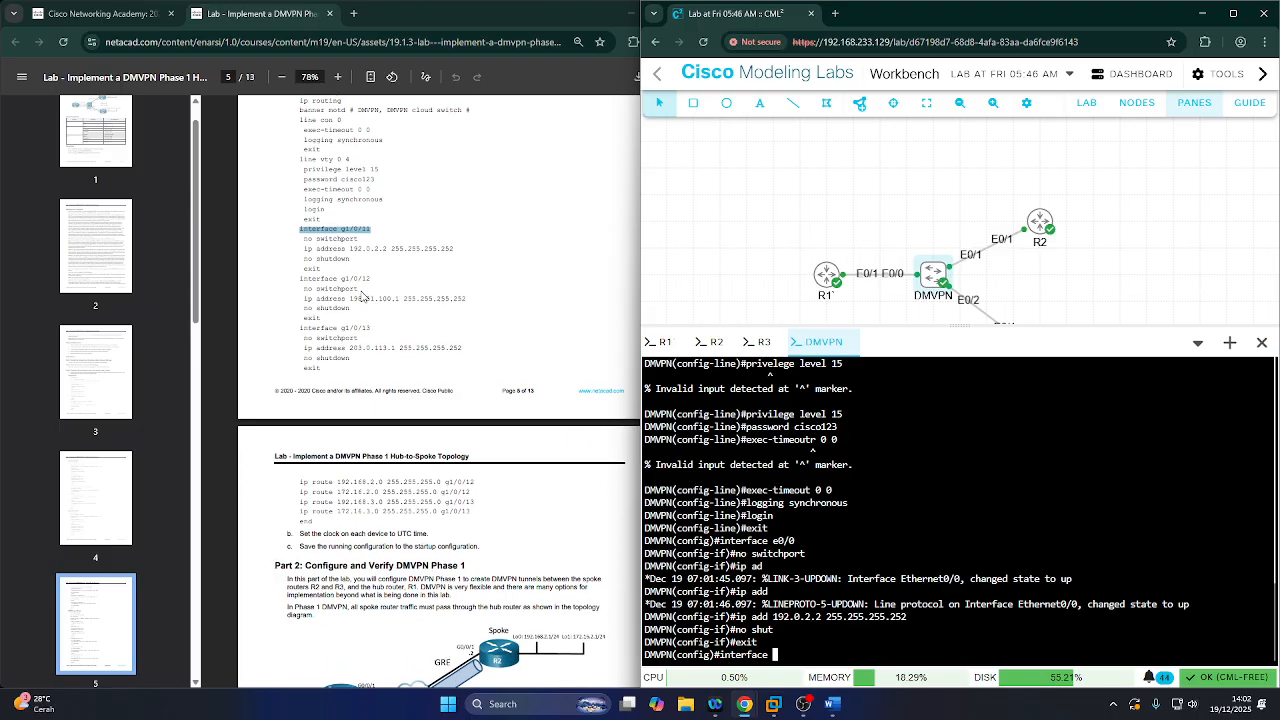
scroll(363, 296, up, 20)
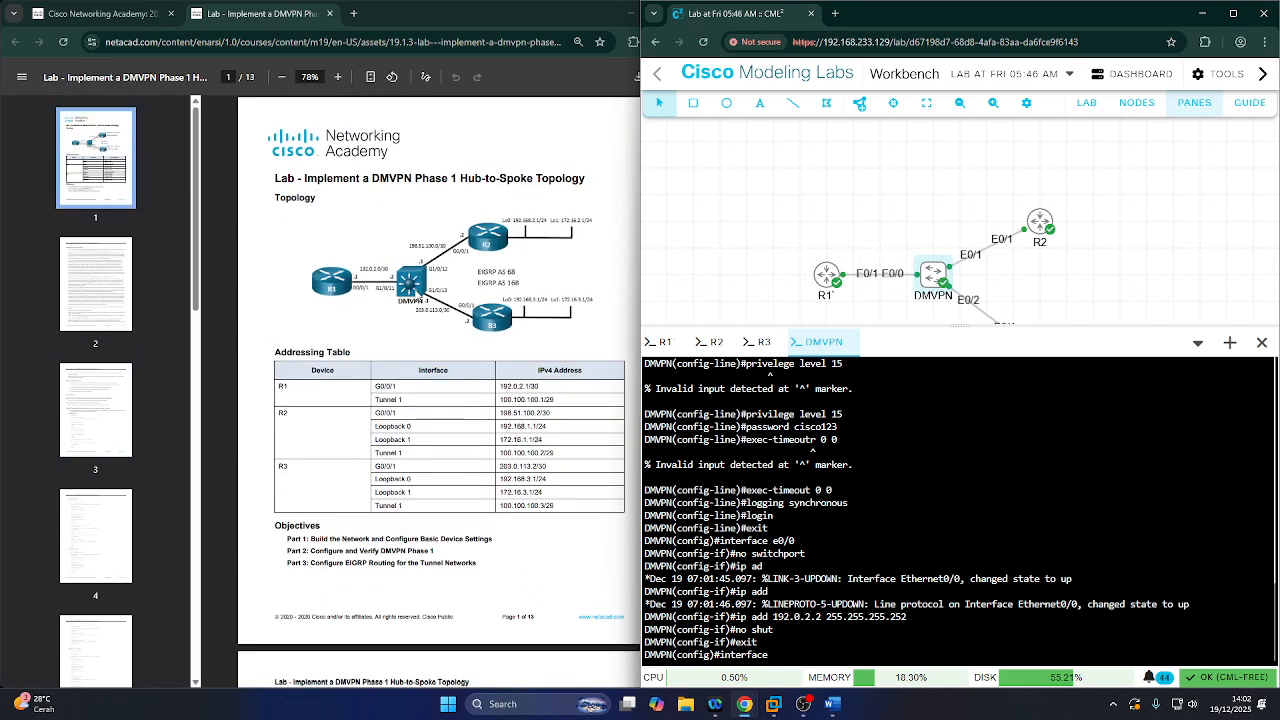
scroll(464, 278, down, 5)
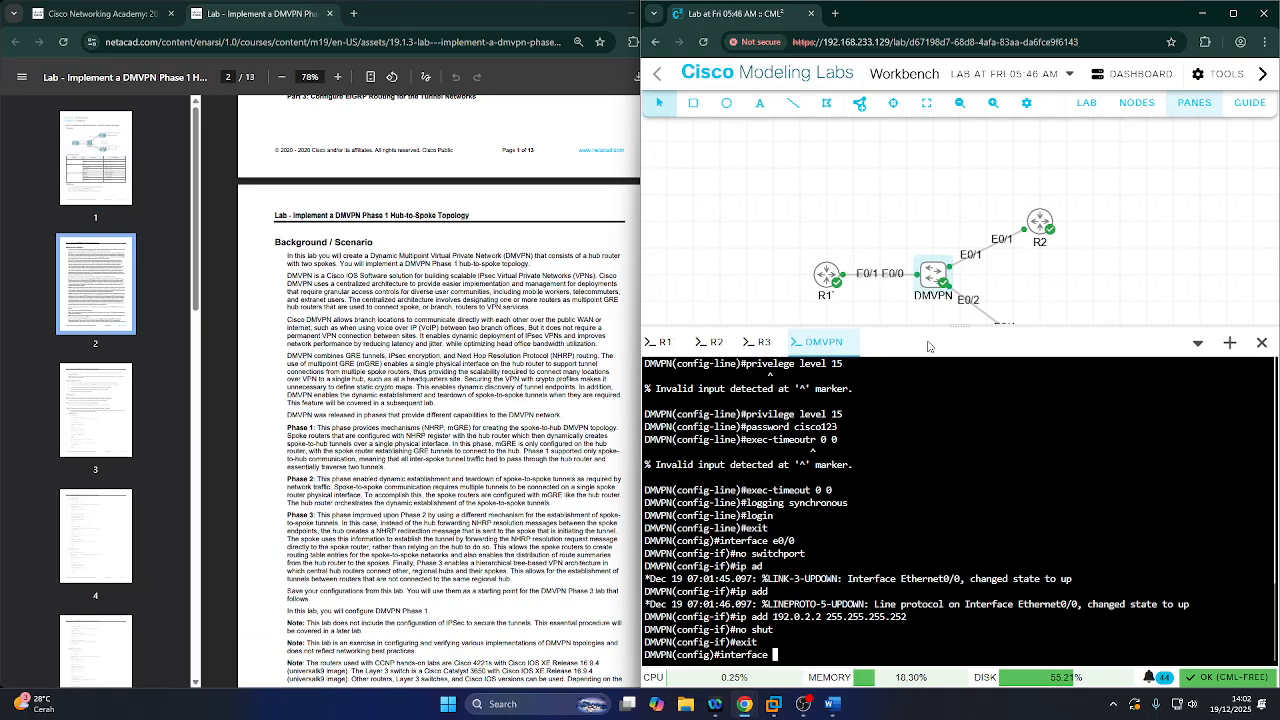
scroll(467, 404, down, 12)
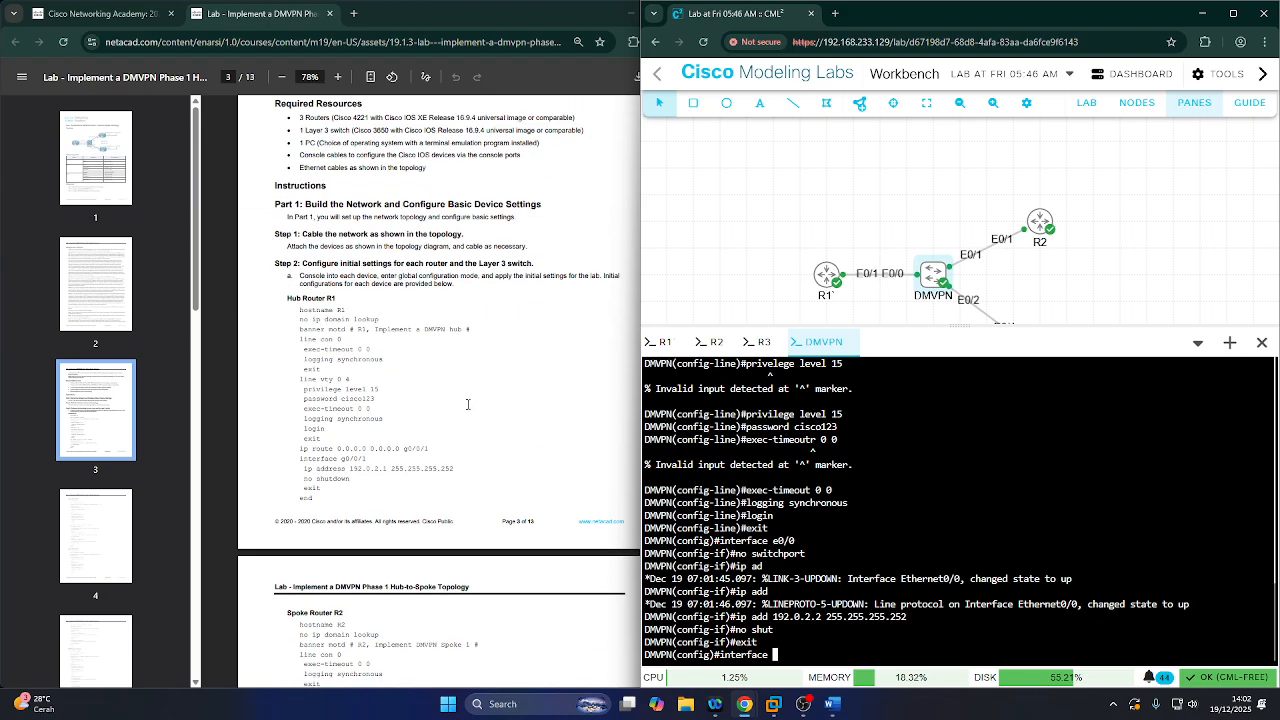
scroll(467, 404, down, 10)
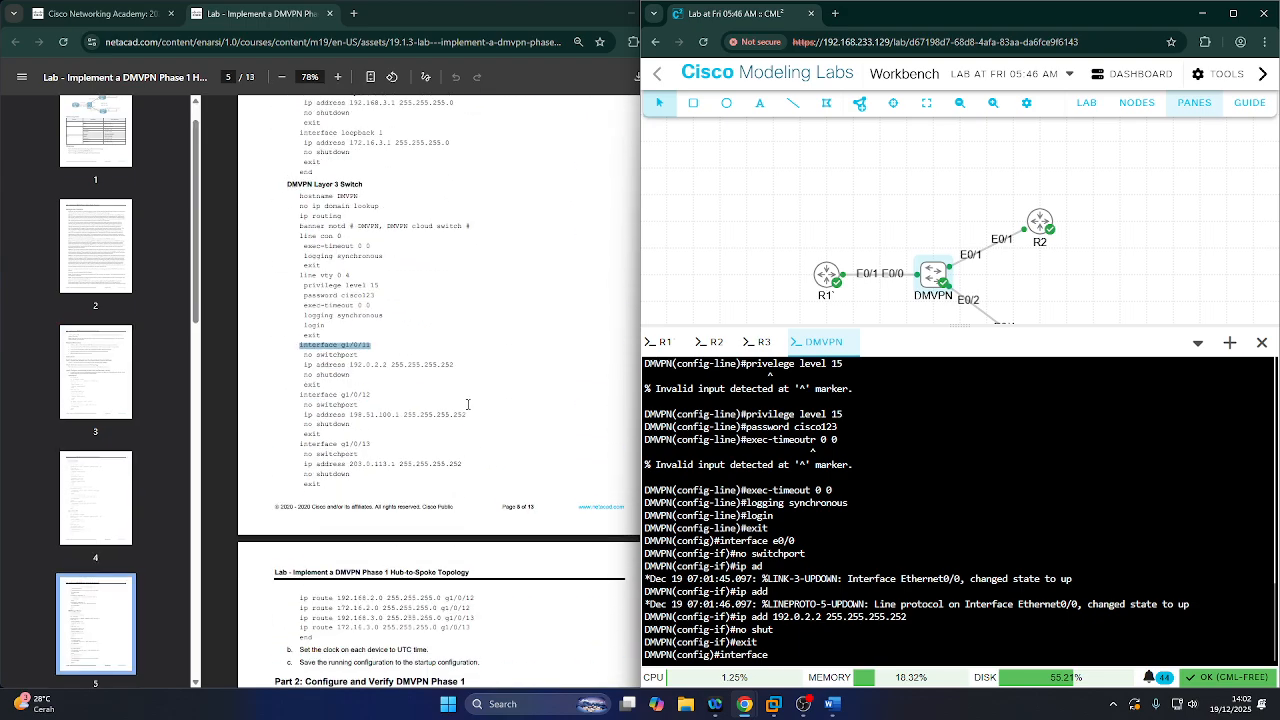
drag(297, 188, 372, 188)
click(803, 674)
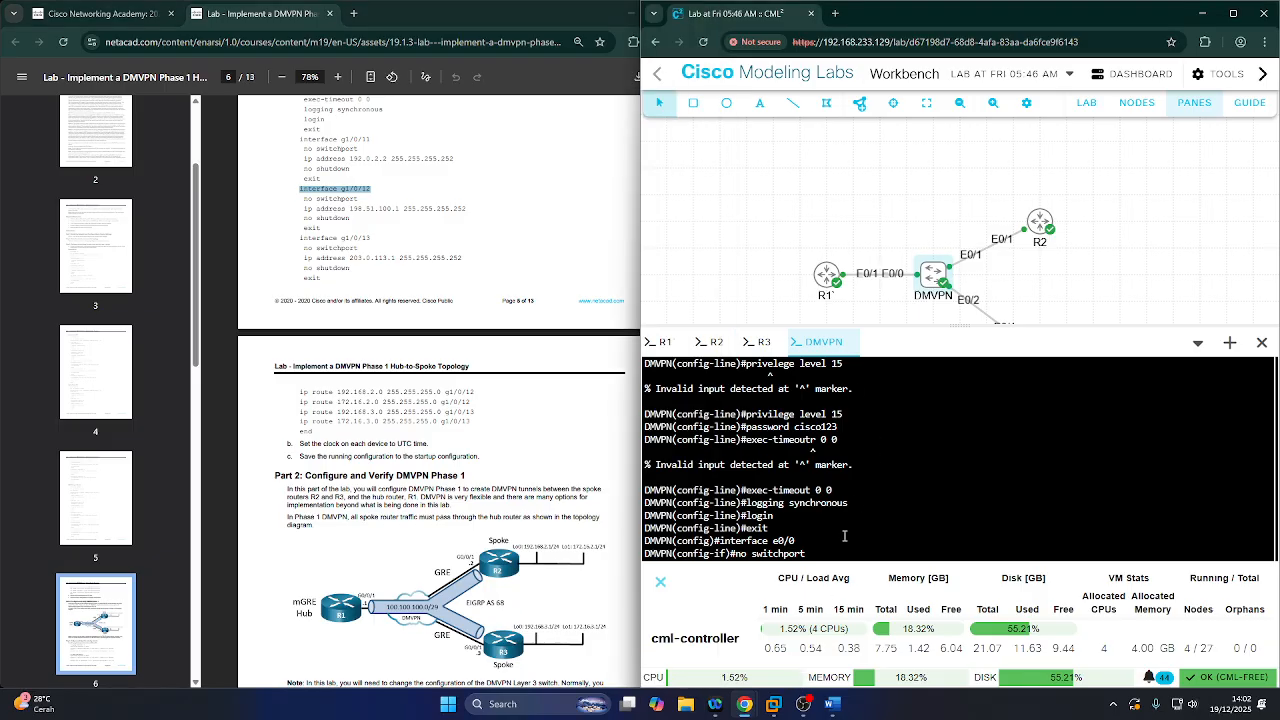
click(661, 581)
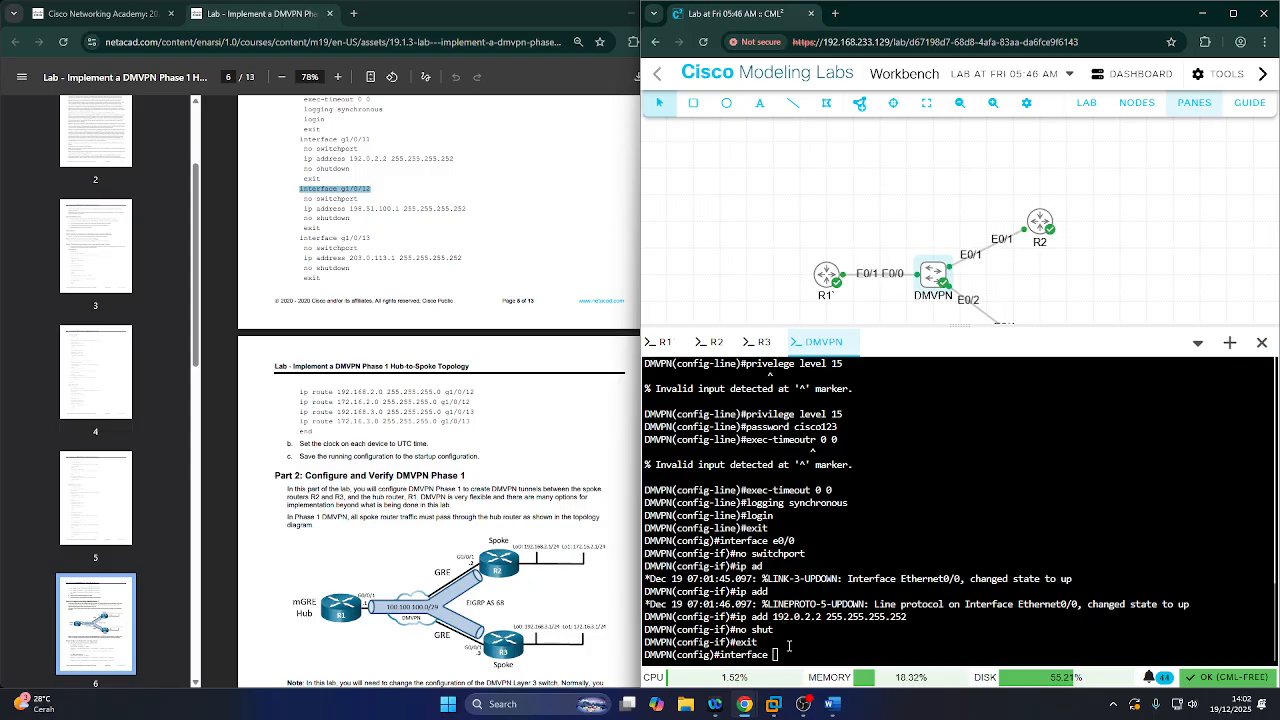
text(e0/1)
key(Return)
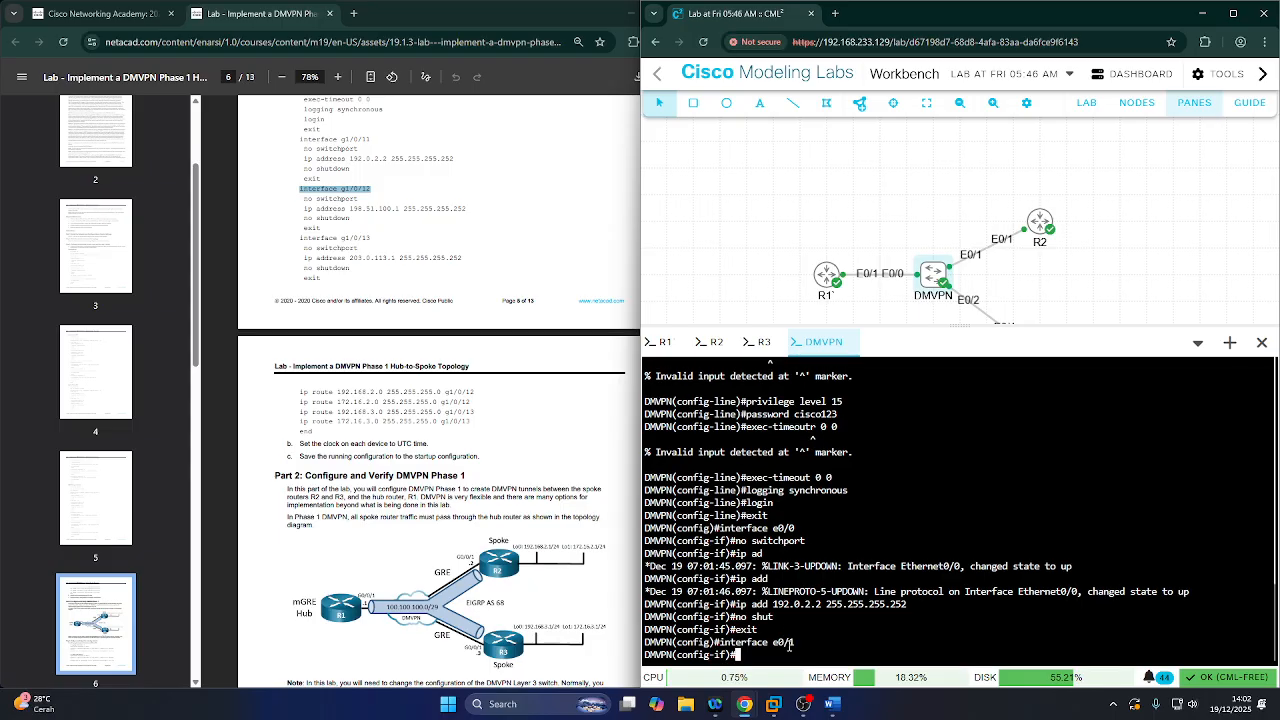
text(no switchport)
key(Return)
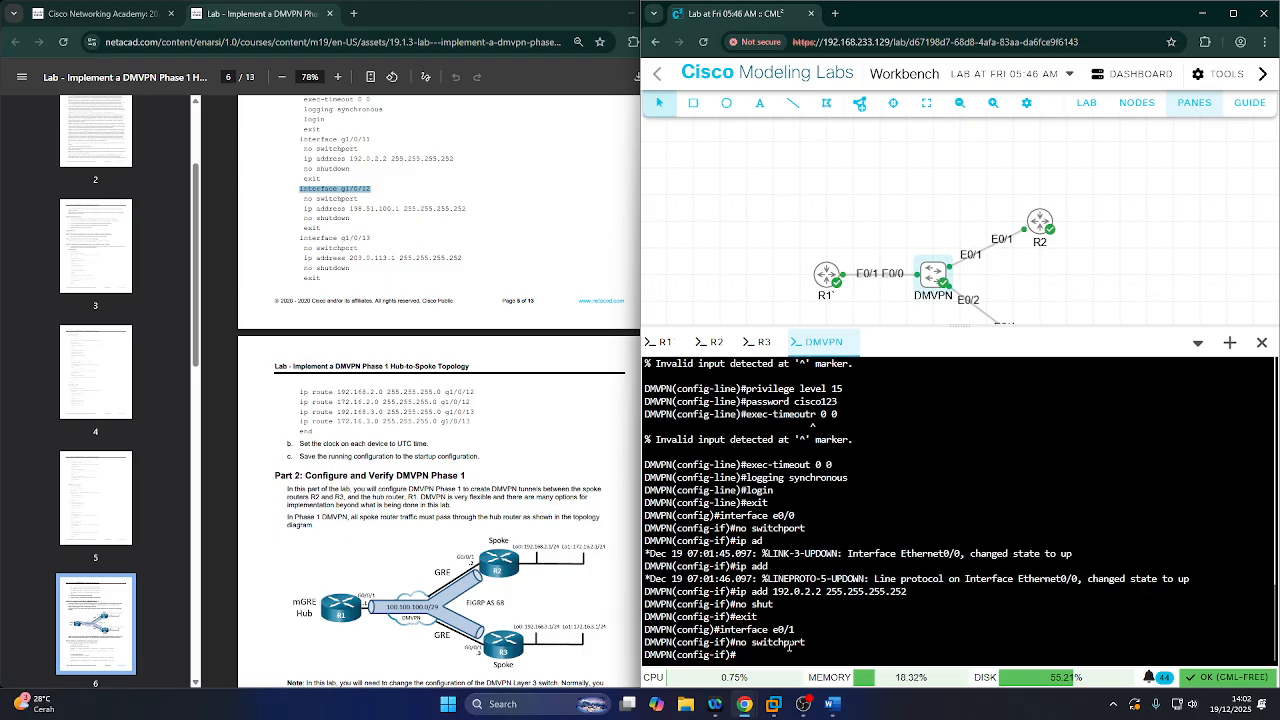
- Address e0/1 as 192.51.100.1 255.255.255.252, bring it up, and exit
text(ip add 192)
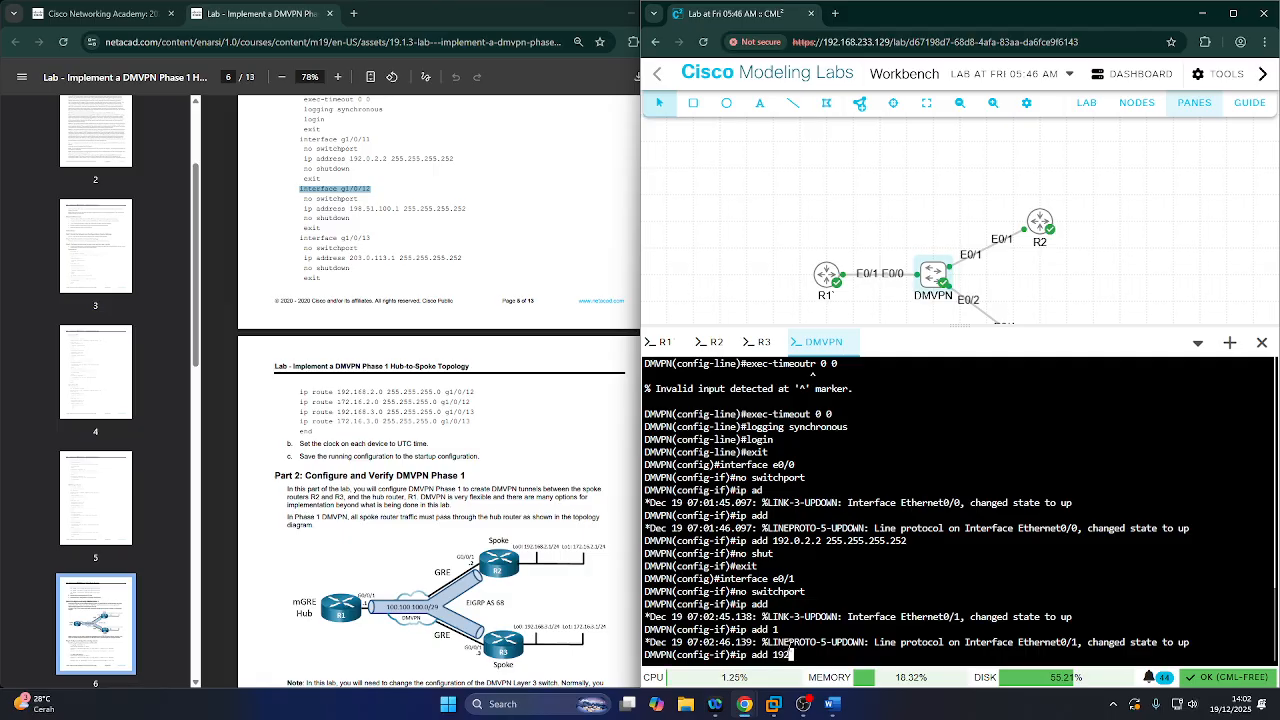
text(.51.100.1 255.255.255.252)
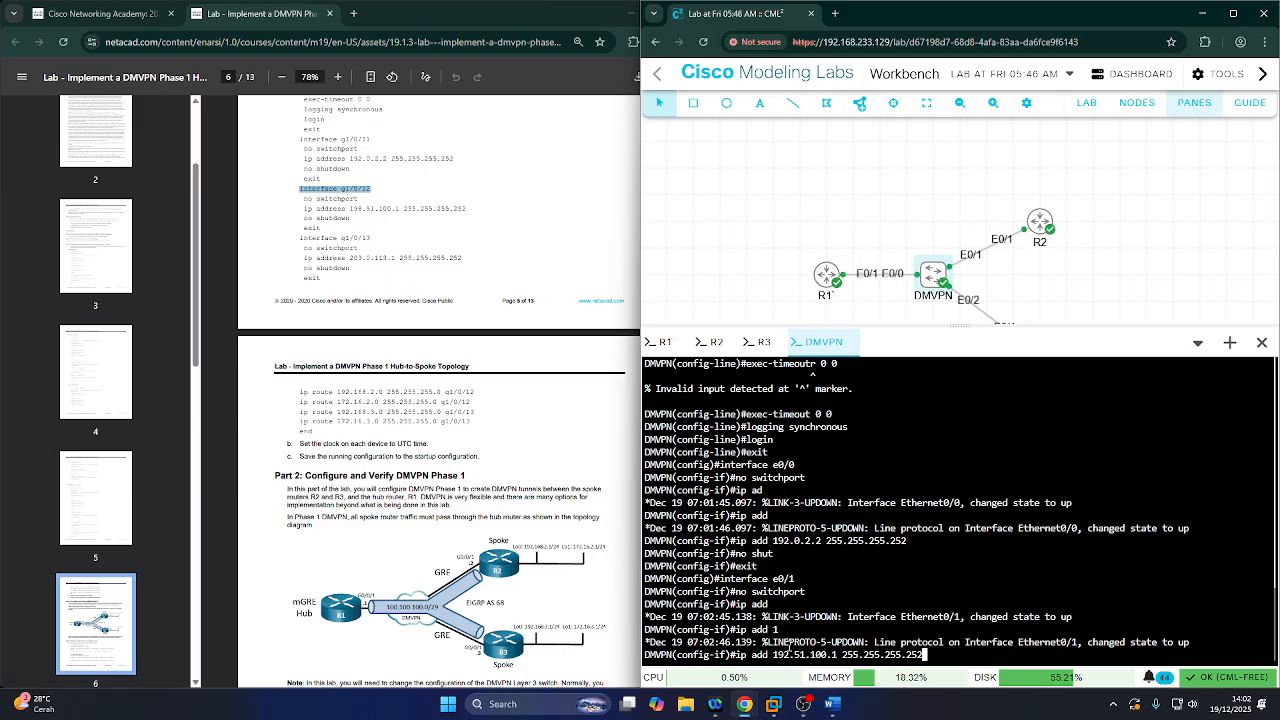
key(Return)
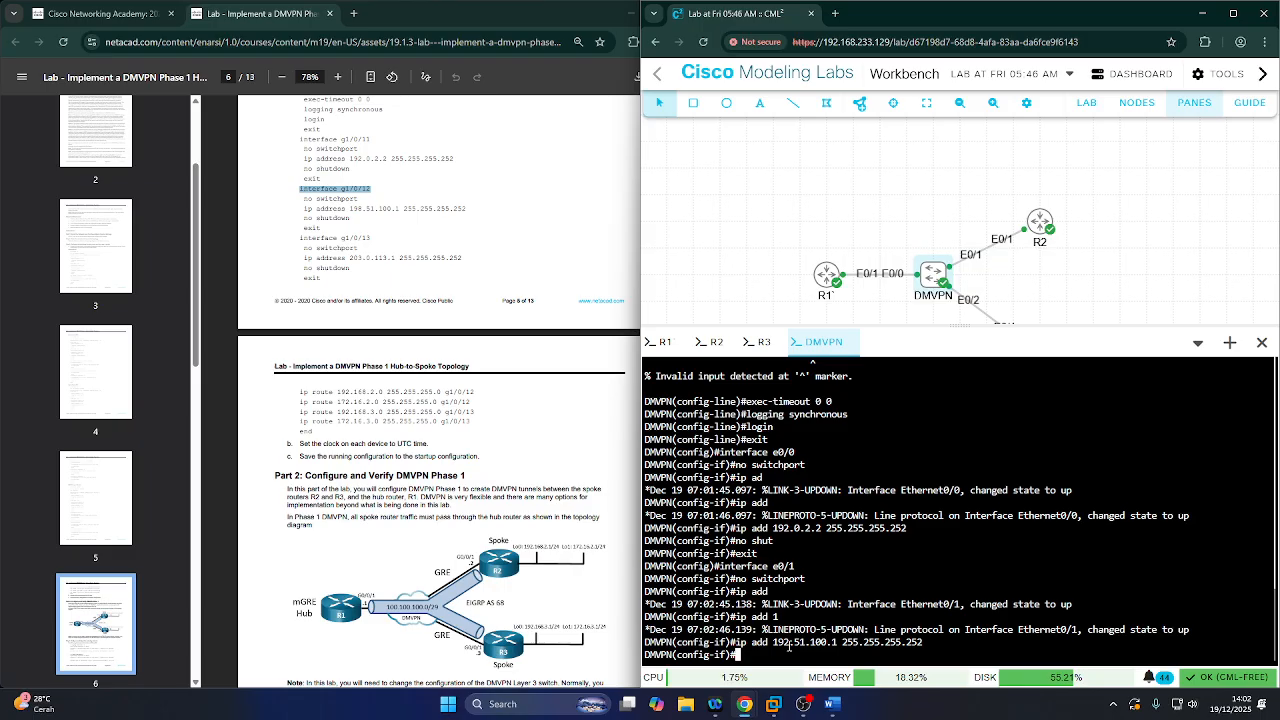
text(no sh)
key(Return)
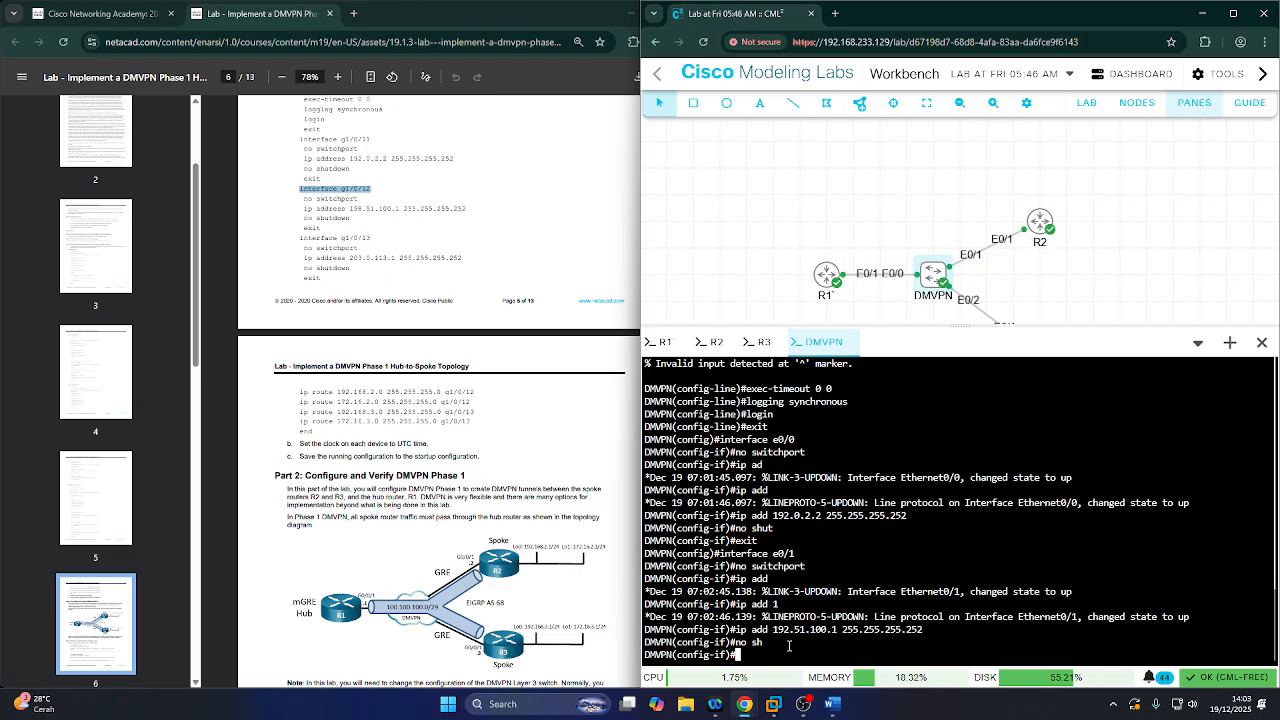
text(exit)
key(Return)
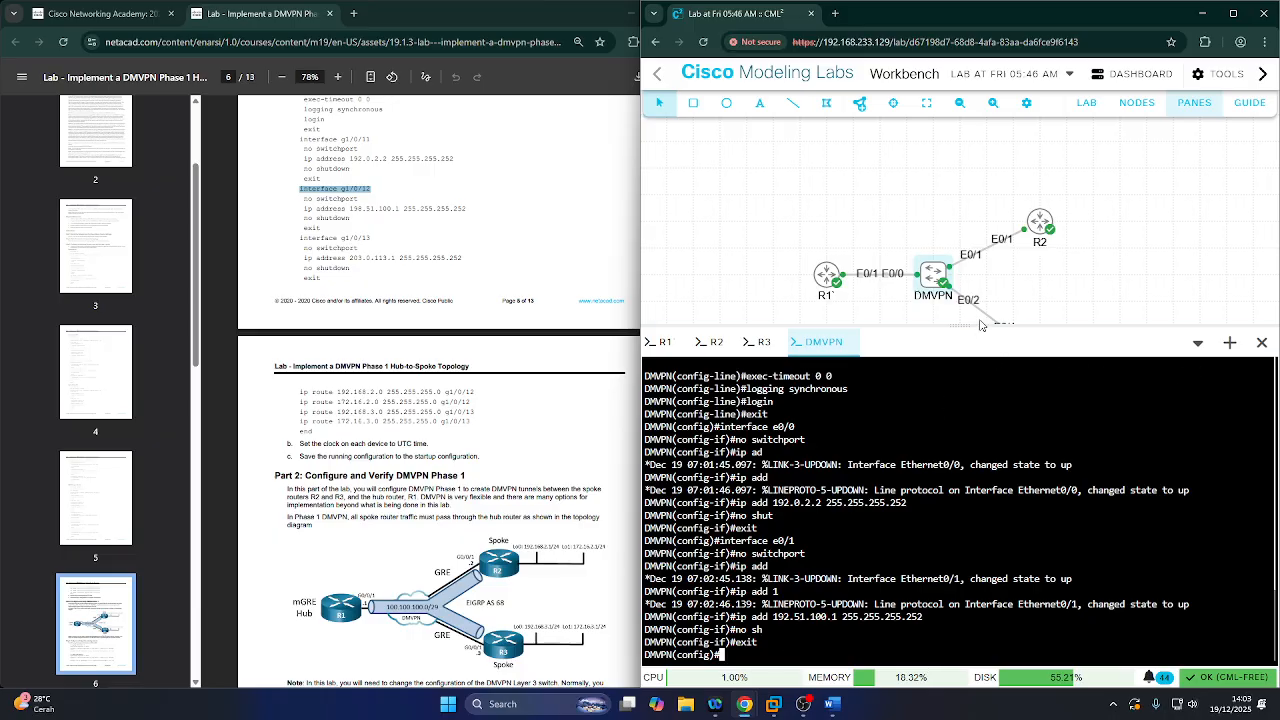
mouse_move(976, 323)
mouse_down()
mouse_move(988, 418)
mouse_move(953, 412)
mouse_move(953, 312)
mouse_up()
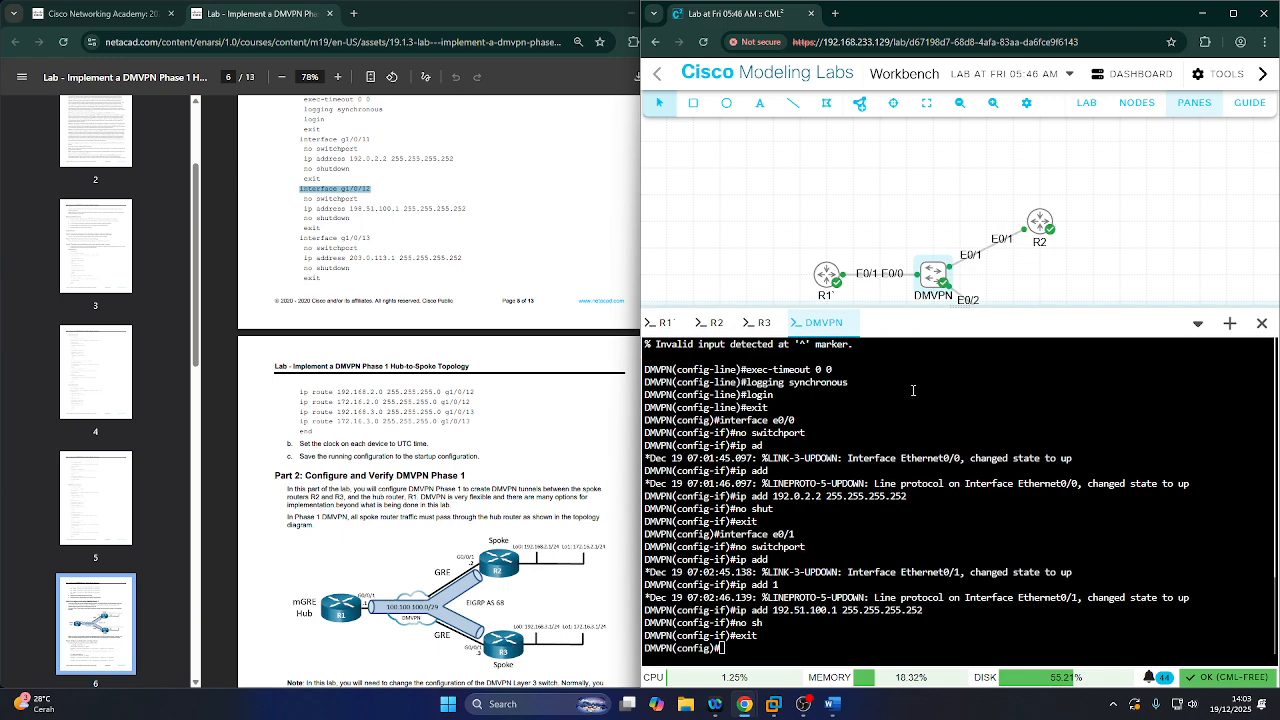
- Enter interface e0/2 and make it a routed port using command history
click(824, 652)
key(Up)
key(Up)
key(Up)
key(Up)
key(Up)
key(Up)
key(Up)
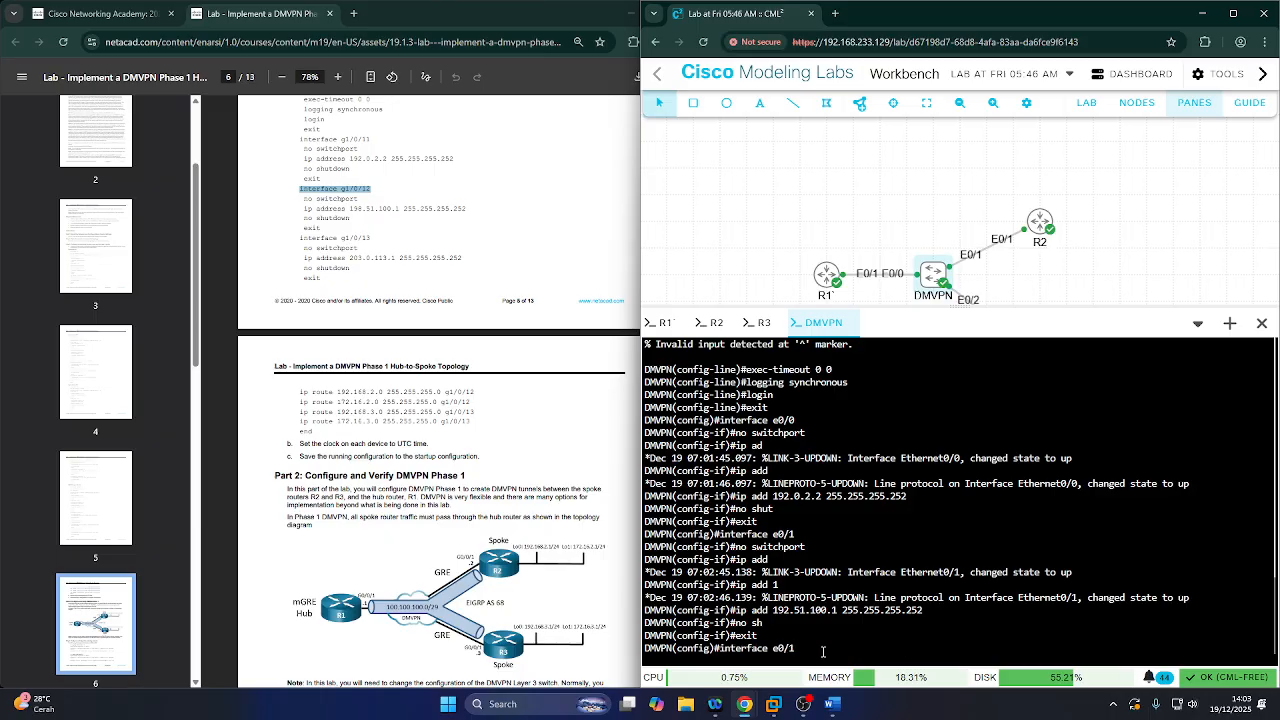
text(2)
key(Return)
key(Up)
key(Up)
key(Up)
key(Up)
key(Up)
key(Up)
key(Up)
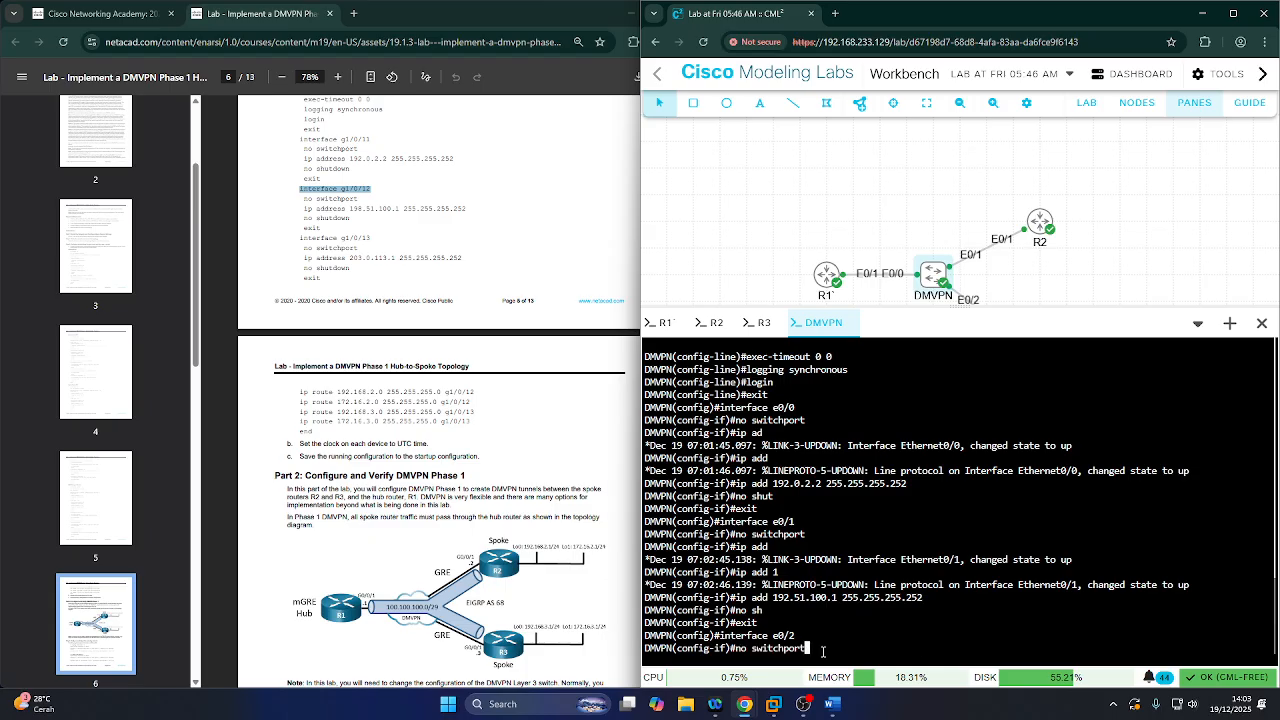
key(Return)
- Assign e0/2 the address 203.0.113.1 255.255.255.252 by editing the recalled ip address command
key(Up)
key(Up)
key(Up)
key(Up)
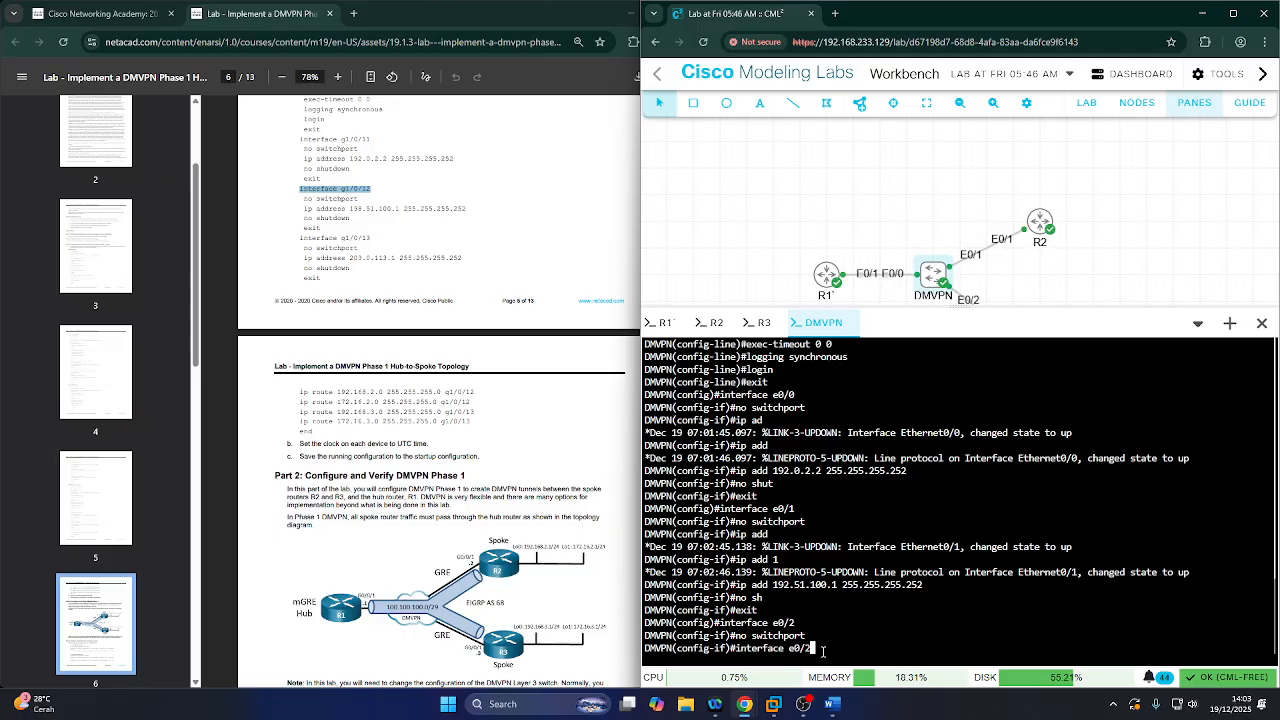
key(Up)
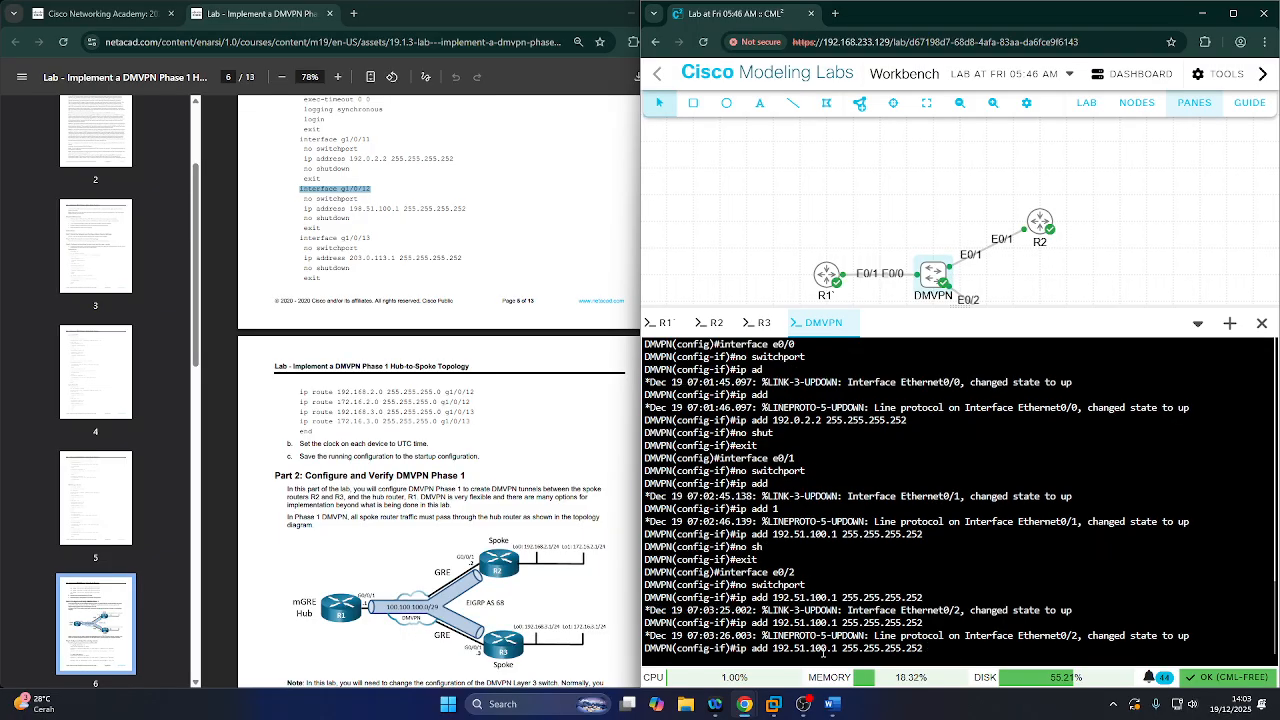
key(Left)
key(Left)
key(Left)
key(Left)
key(Left)
key(Left)
key(Left)
key(Left)
key(Left)
key(Left)
key(Left)
key(Left)
key(Left)
key(Left)
key(Left)
key(Left)
key(Left)
key(Left)
key(BackSpace)
key(BackSpace)
text(13)
key(Left)
key(Left)
key(Left)
key(BackSpace)
key(BackSpace)
text(0)
key(Left)
key(Left)
key(BackSpace)
key(BackSpace)
key(BackSpace)
text(203)
key(Return)
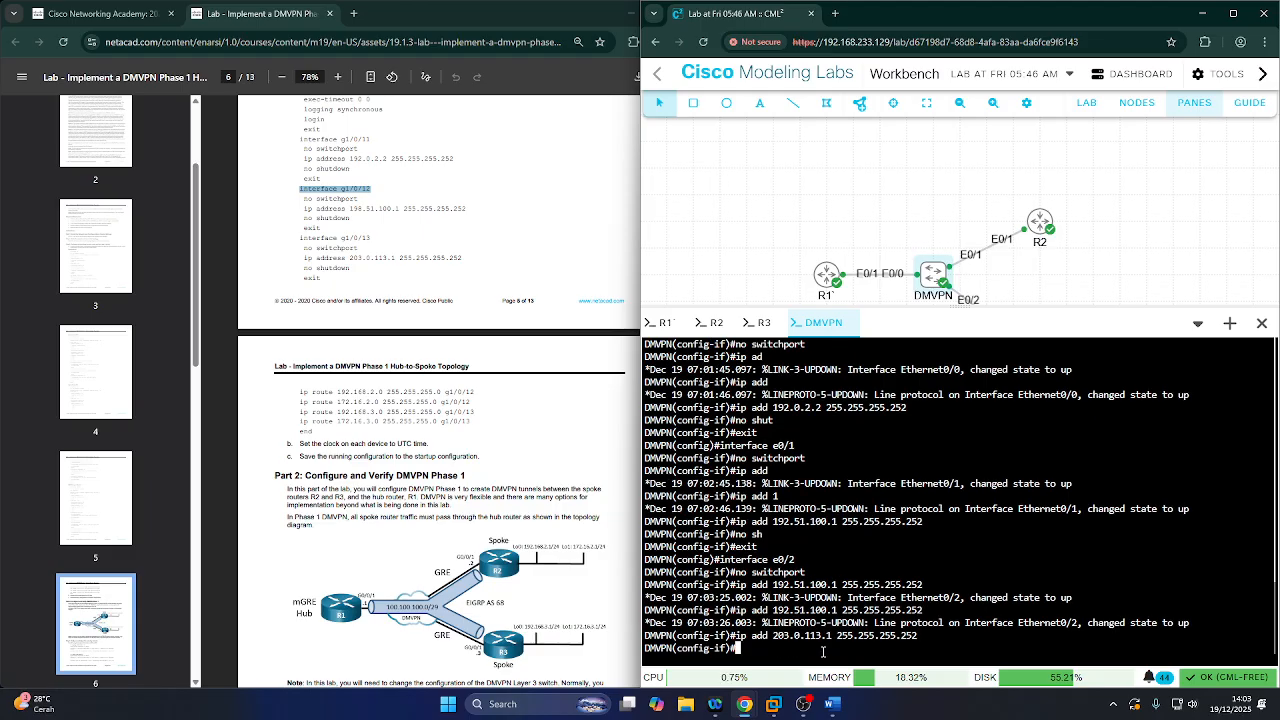
- Bring e0/2 up, exit interface configuration, and begin the 192.168.2.0 static route
text(no sh)
key(Return)
text(exit)
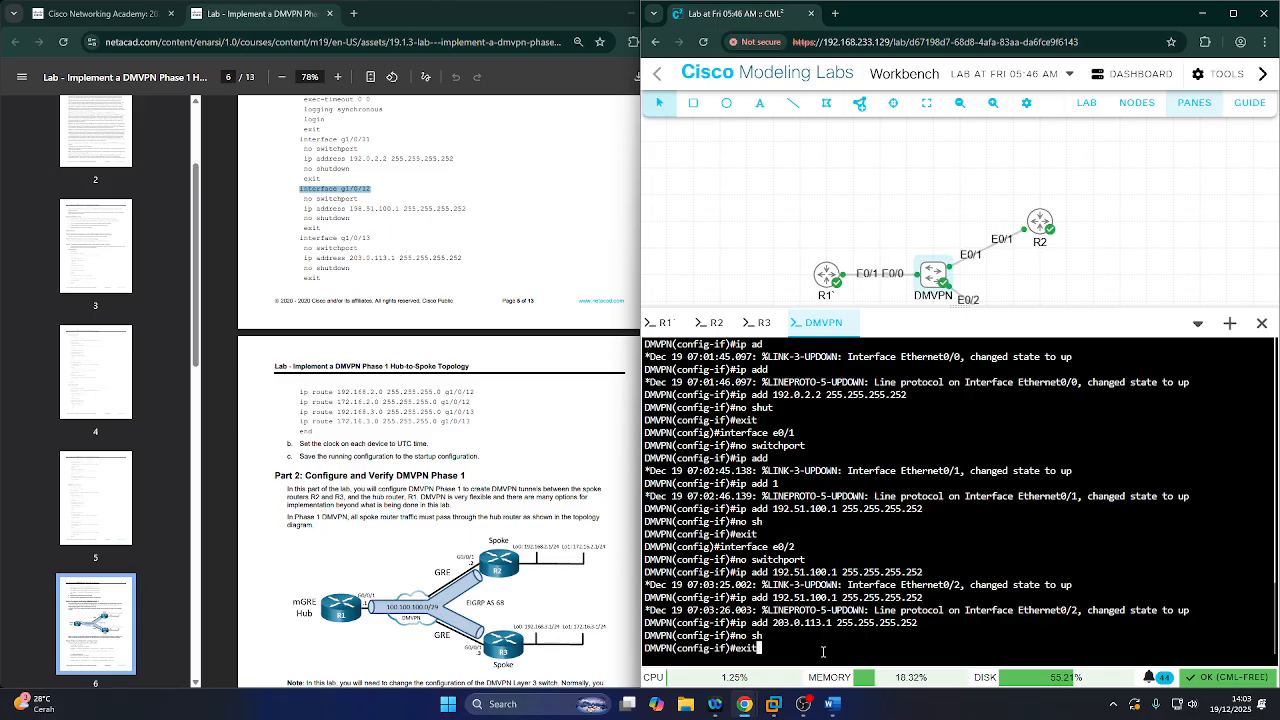
key(Return)
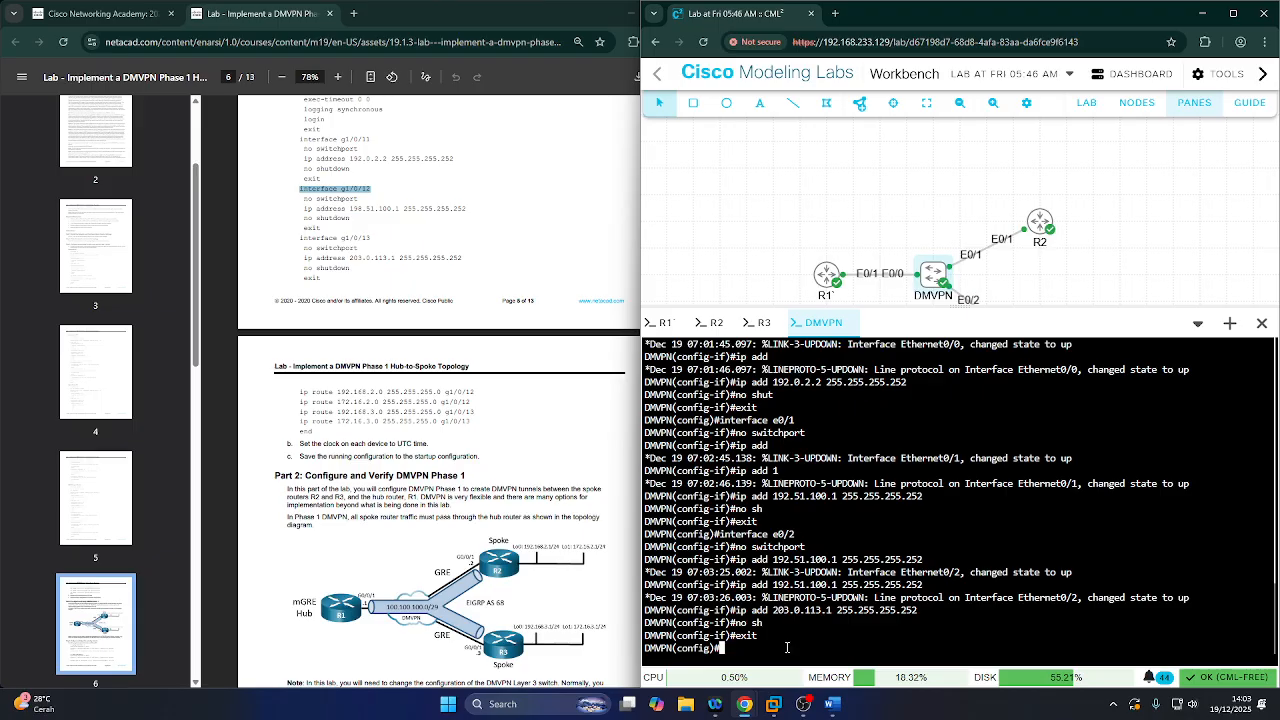
text(ip rou)
text(te )
text(192.168)
text(.2.)
text(0n)
- Type the route through mask 192.168.2.0 255.255.255.0 and check the guide's static routes
key(BackSpace)
key(BackSpace)
key(BackSpace)
text(0 255.255.255.0 e/)
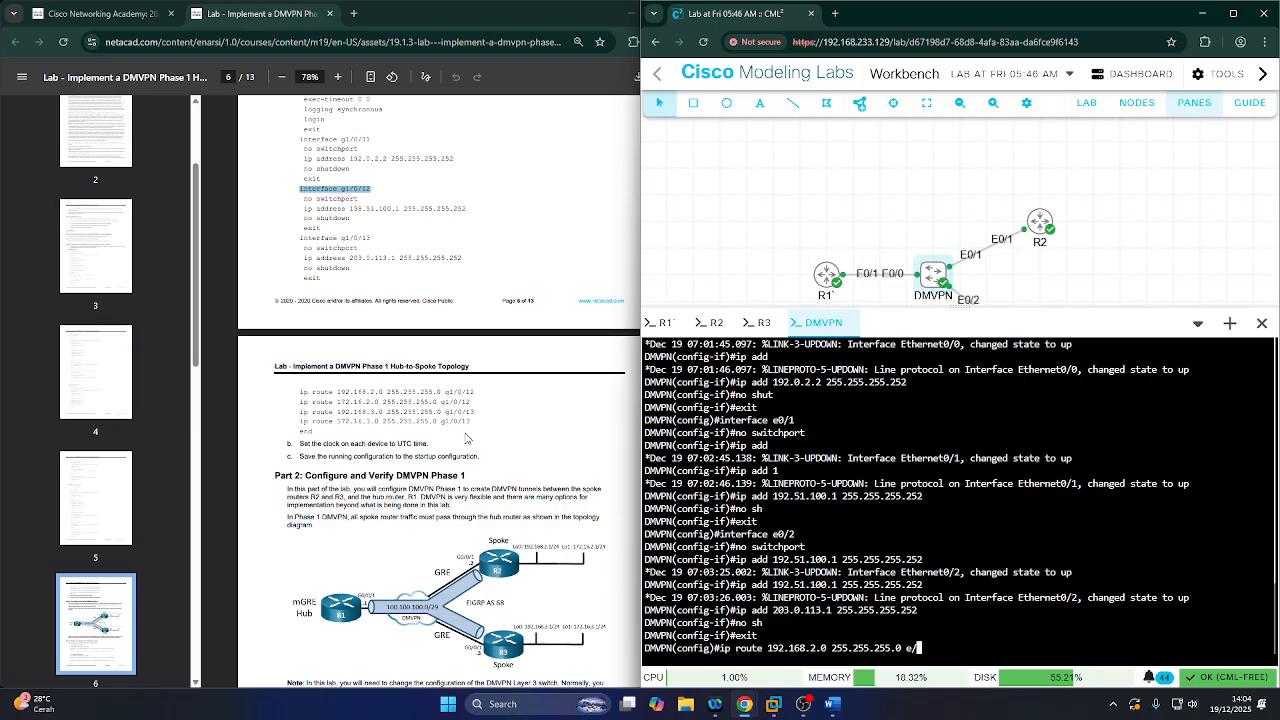
scroll(465, 438, up, 20)
scroll(465, 438, up, 6)
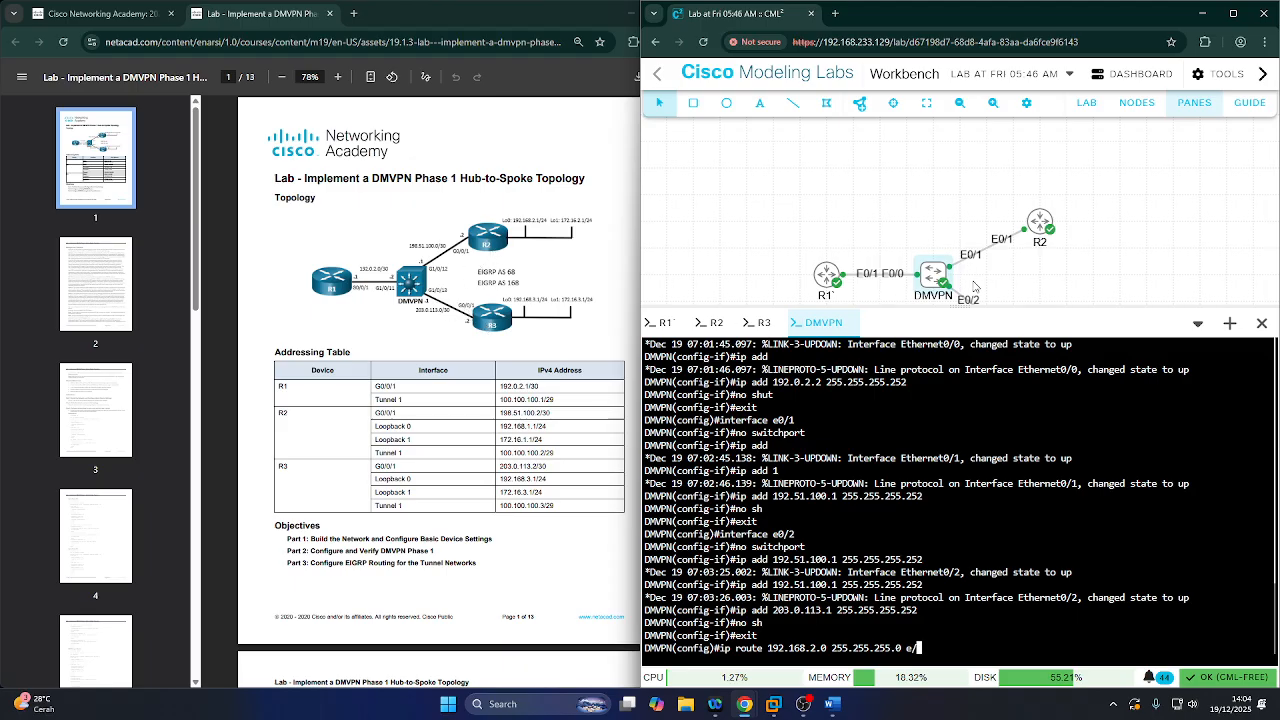
scroll(350, 482, down, 15)
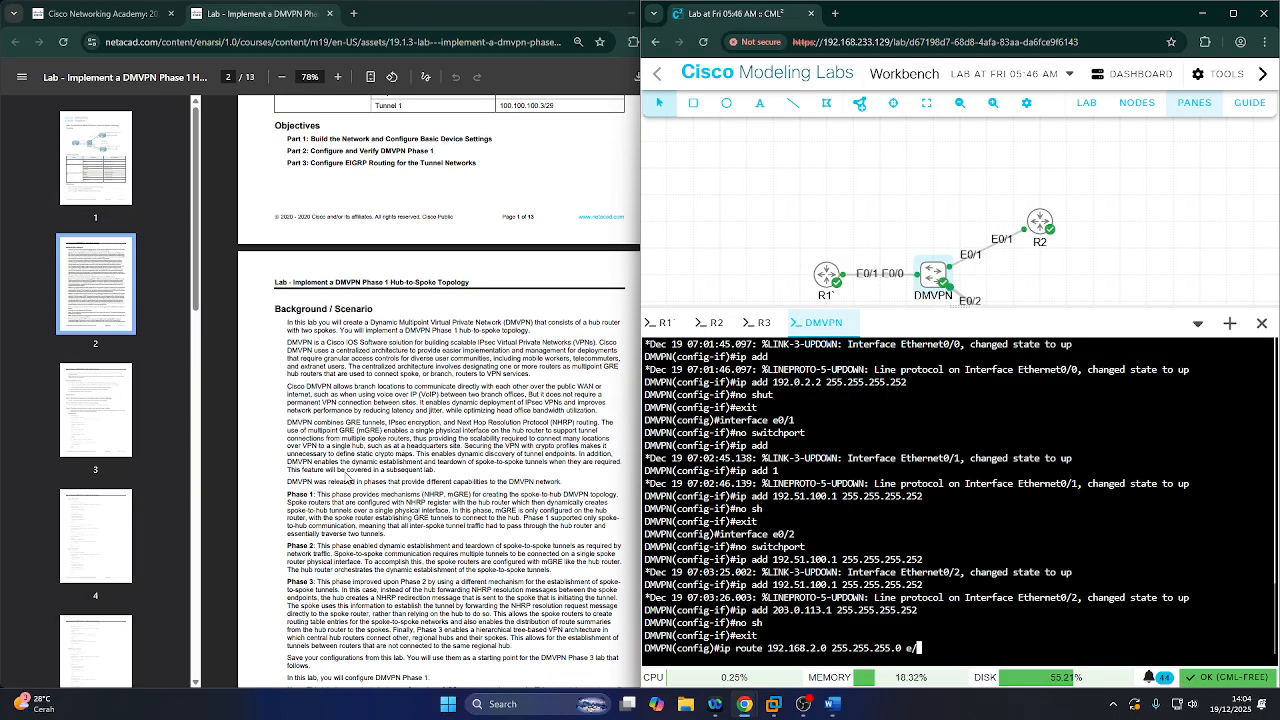
scroll(350, 482, down, 10)
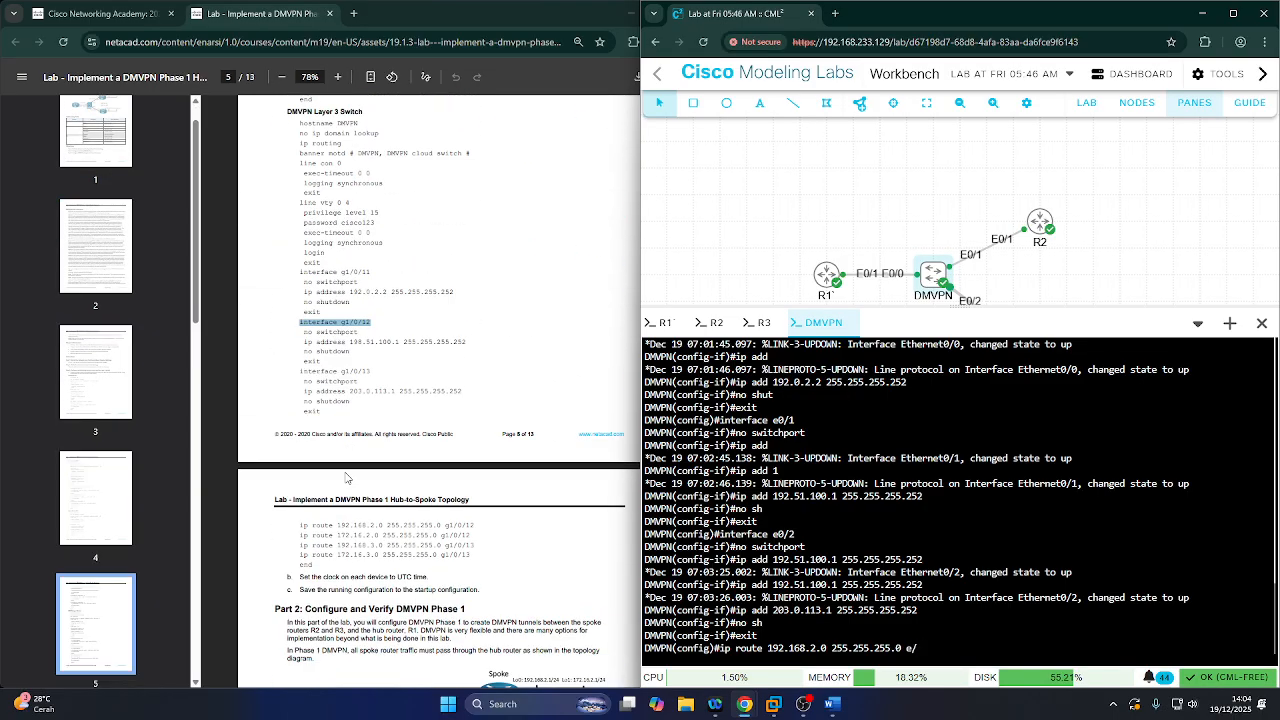
scroll(347, 478, down, 5)
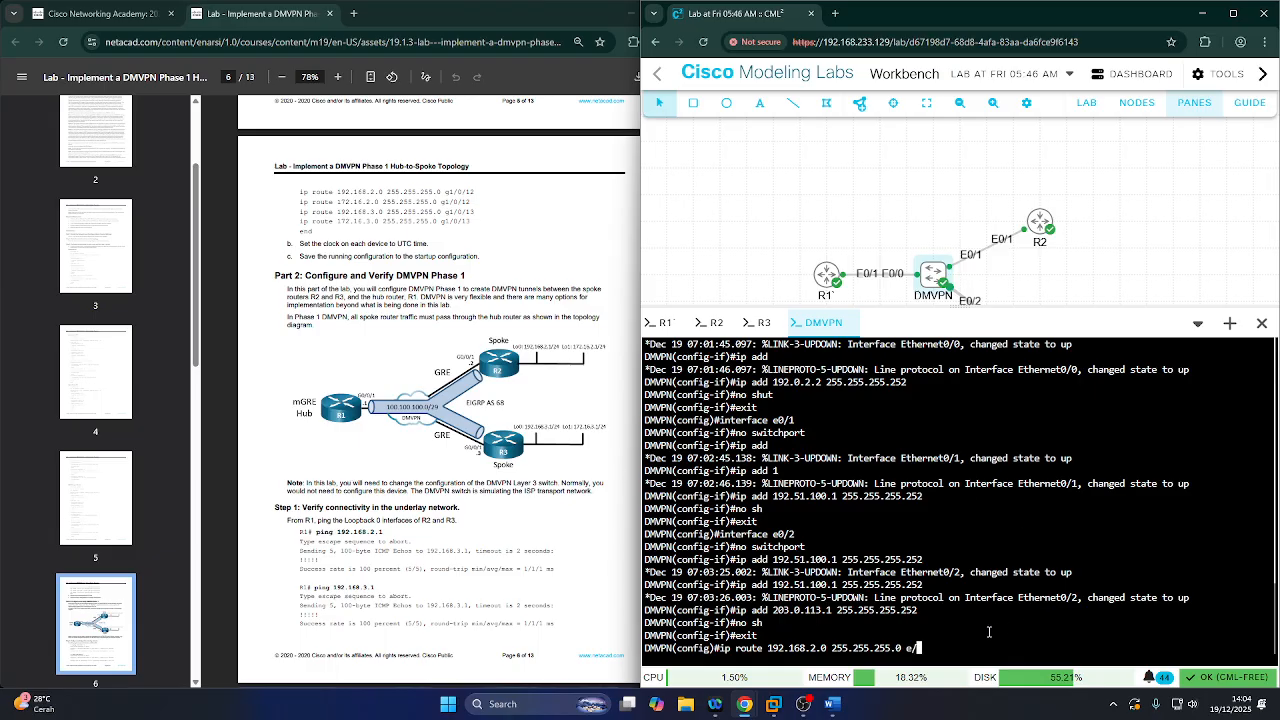
- Add static routes for 192.168.2.0 and 172.16.2.0 via e0/1 on the DMVPN switch
key(BackSpace)
text(0/1)
key(Return)
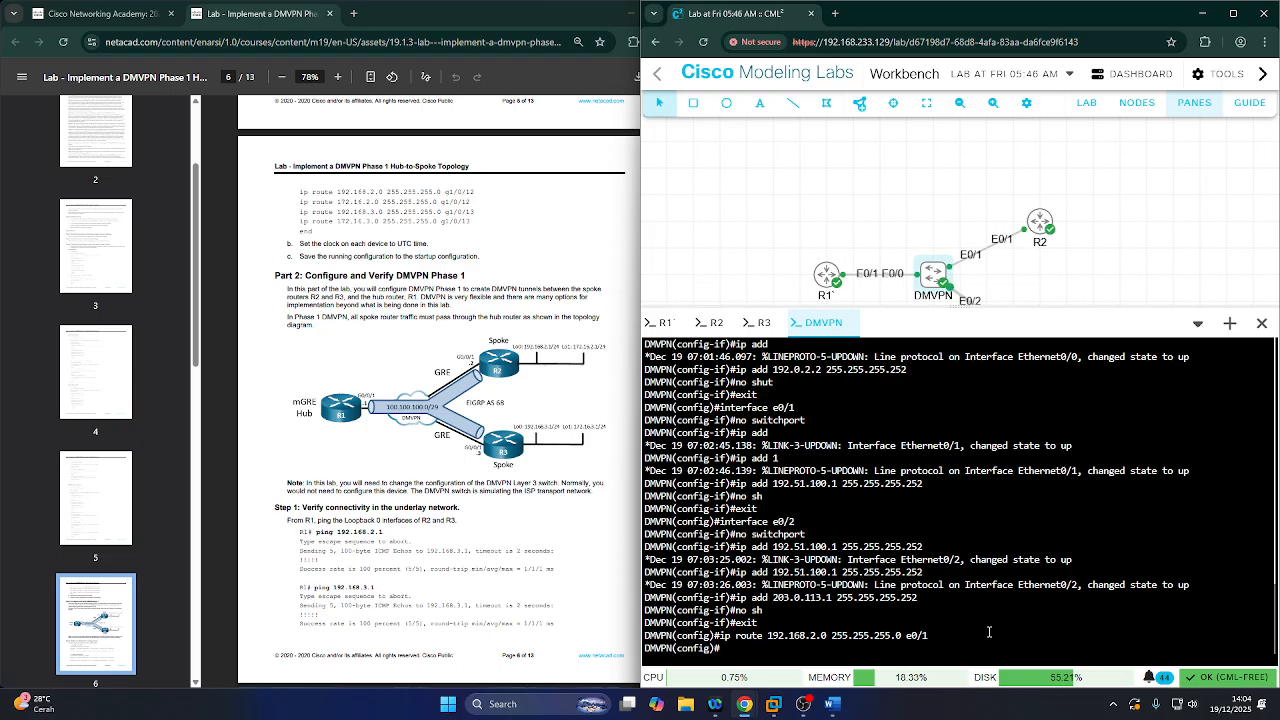
key(Up)
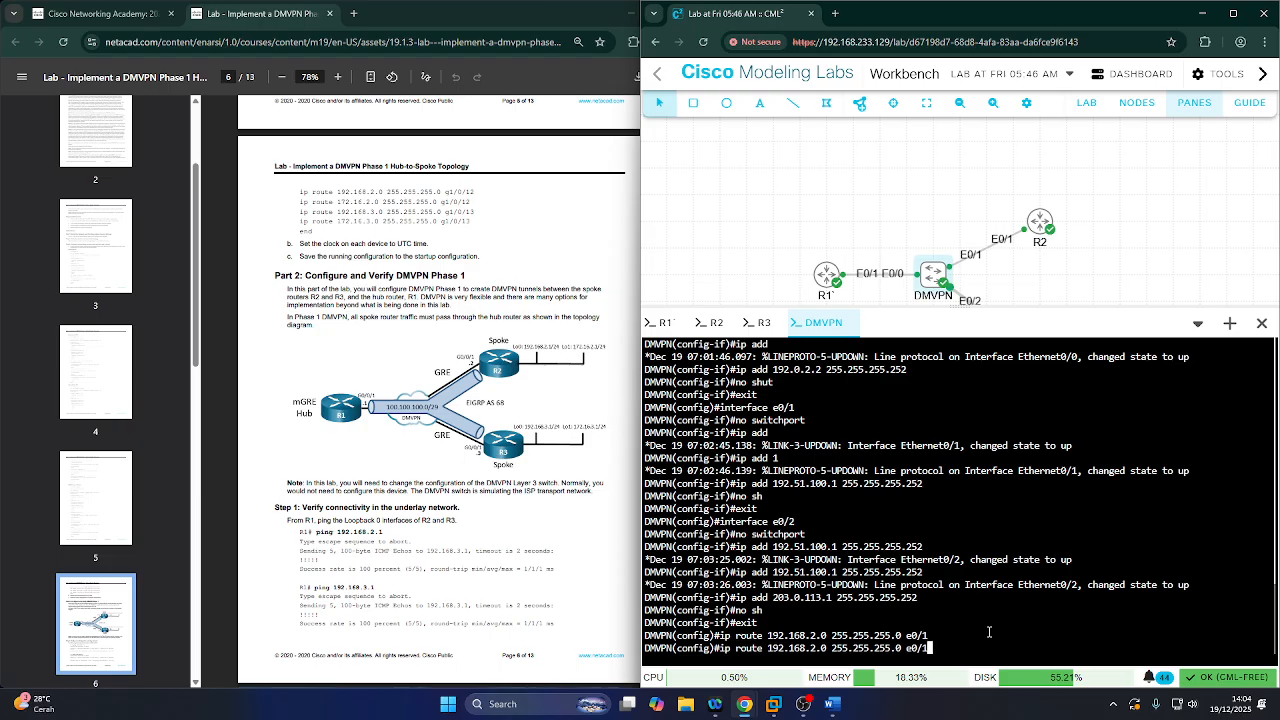
key(Left)
key(Left)
key(Left)
key(Left)
key(Left)
key(Left)
key(Left)
key(Left)
key(Left)
key(Left)
key(Left)
key(Left)
key(Left)
key(Left)
key(Left)
key(Left)
key(Left)
key(Left)
key(Left)
key(Left)
key(Left)
key(Left)
key(BackSpace)
key(Left)
key(Left)
key(Left)
key(Left)
key(BackSpace)
text(7)
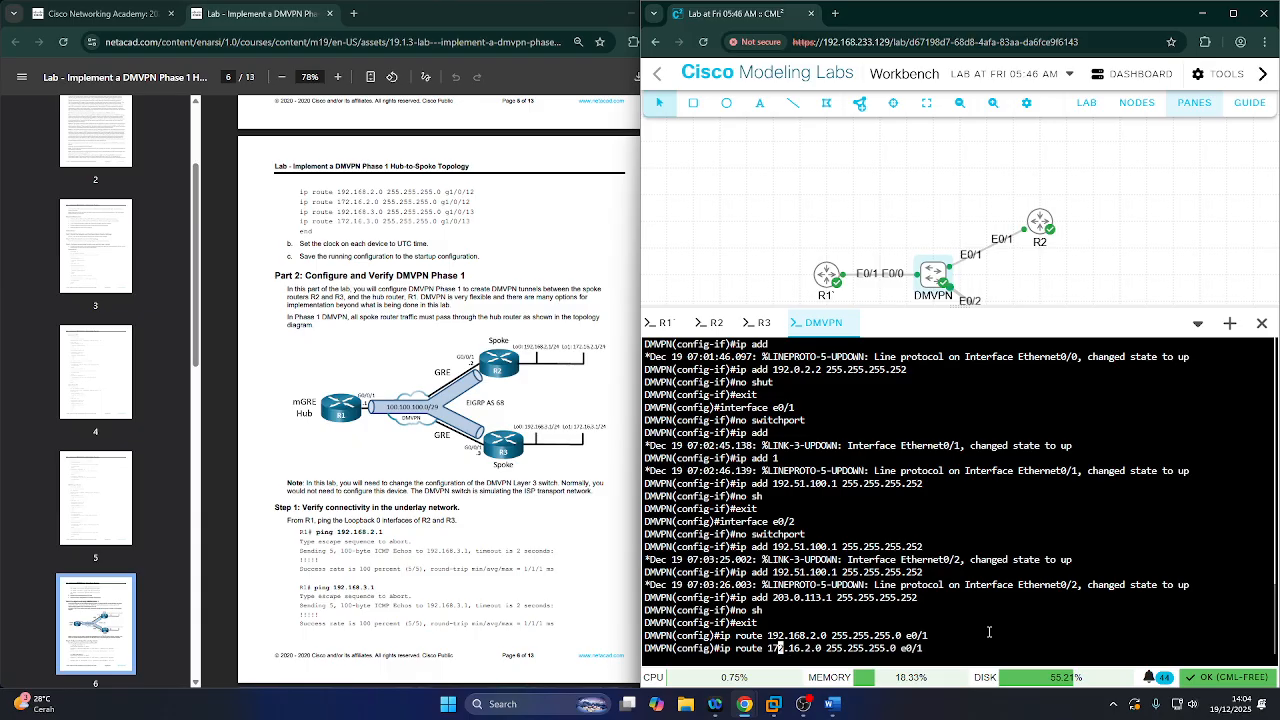
key(Return)
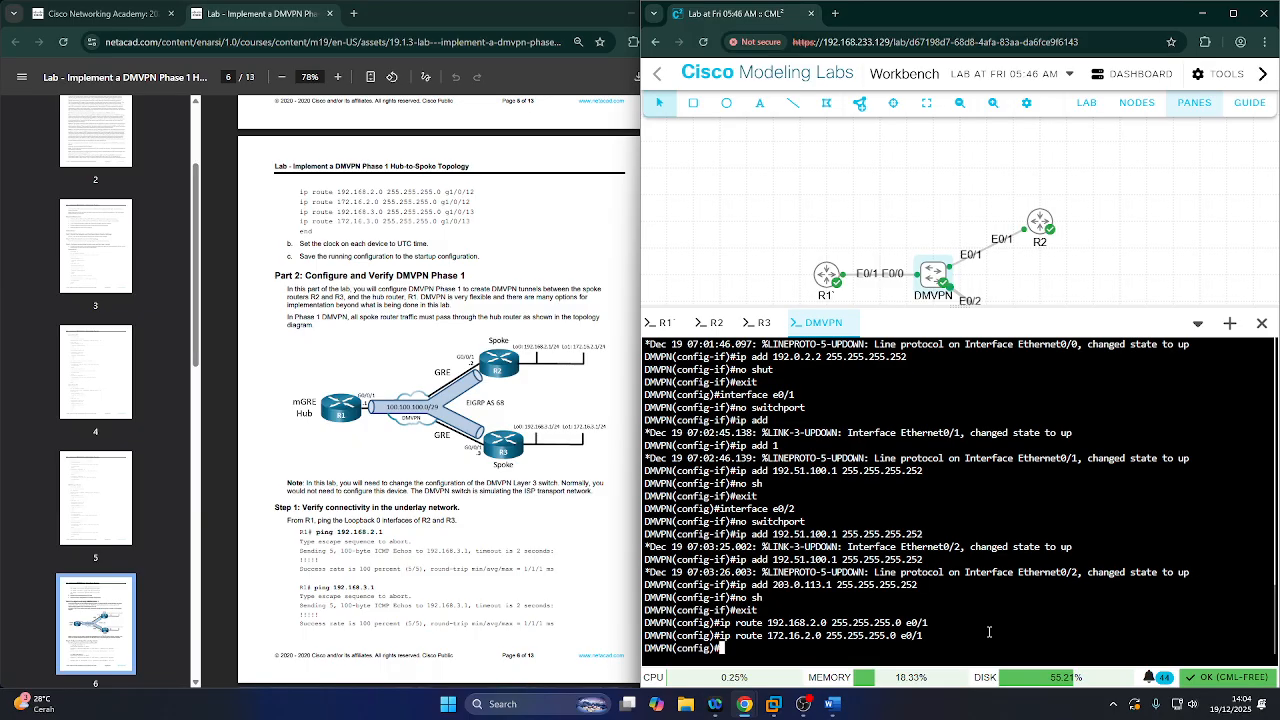
- Add the 192.168.3.0 static route via e0/2 by editing a recalled route
key(Up)
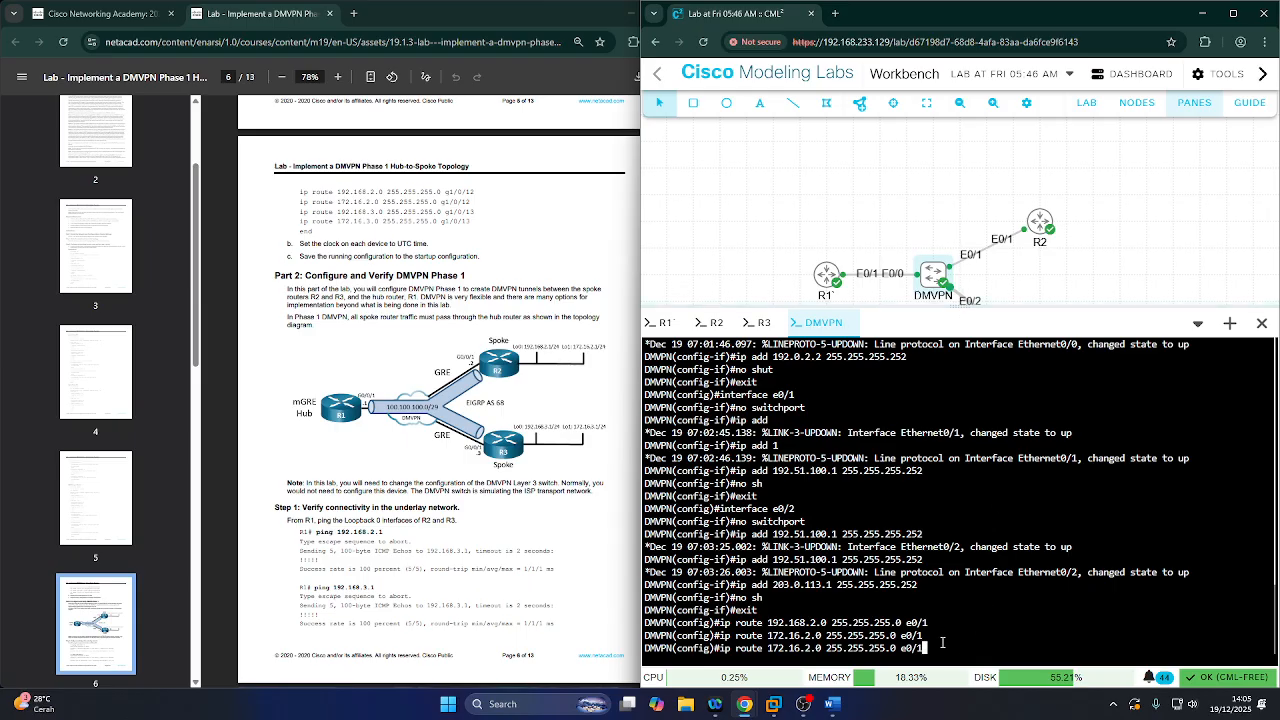
key(BackSpace)
text(2)
key(Left)
key(Left)
key(Left)
key(Left)
key(Left)
key(Left)
key(Left)
key(Left)
key(Left)
key(Left)
key(Left)
key(Left)
key(Left)
key(Left)
key(Left)
key(Left)
key(Left)
key(Left)
key(Left)
key(Left)
key(Up)
key(Up)
key(Left)
key(Left)
key(Left)
key(Left)
key(Left)
key(Left)
key(Left)
key(Left)
key(Left)
key(Left)
key(Left)
key(Left)
key(Left)
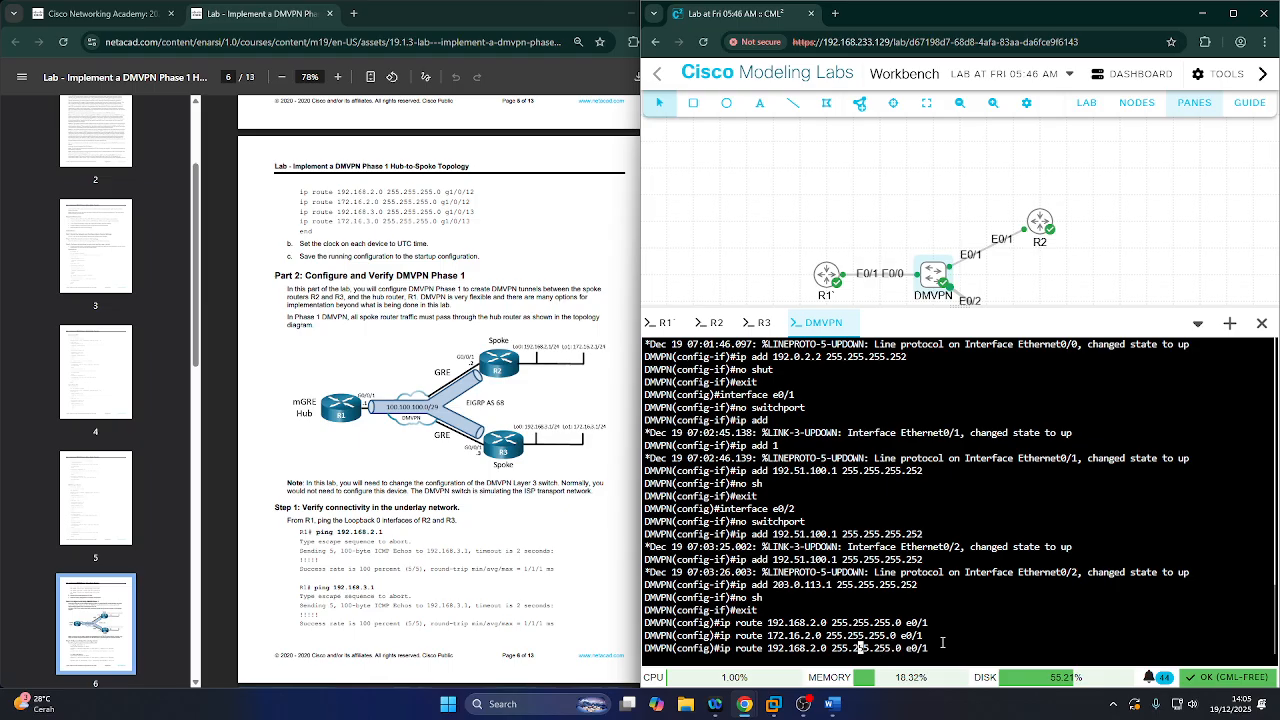
key(Left)
key(Left)
key(Left)
key(Left)
key(Left)
key(Left)
key(Left)
key(Left)
key(BackSpace)
text(3)
key(Right)
key(Right)
key(Right)
key(Right)
key(Right)
key(Right)
key(Right)
key(Right)
key(Right)
key(Right)
key(Right)
key(Right)
key(Right)
key(Right)
key(Right)
key(Right)
key(Right)
key(Right)
key(Right)
key(Right)
key(Right)
key(BackSpace)
text(2)
key(Return)
- Add the 172.16.3.0 static route via e0/2, then exit configuration mode with end
key(Up)
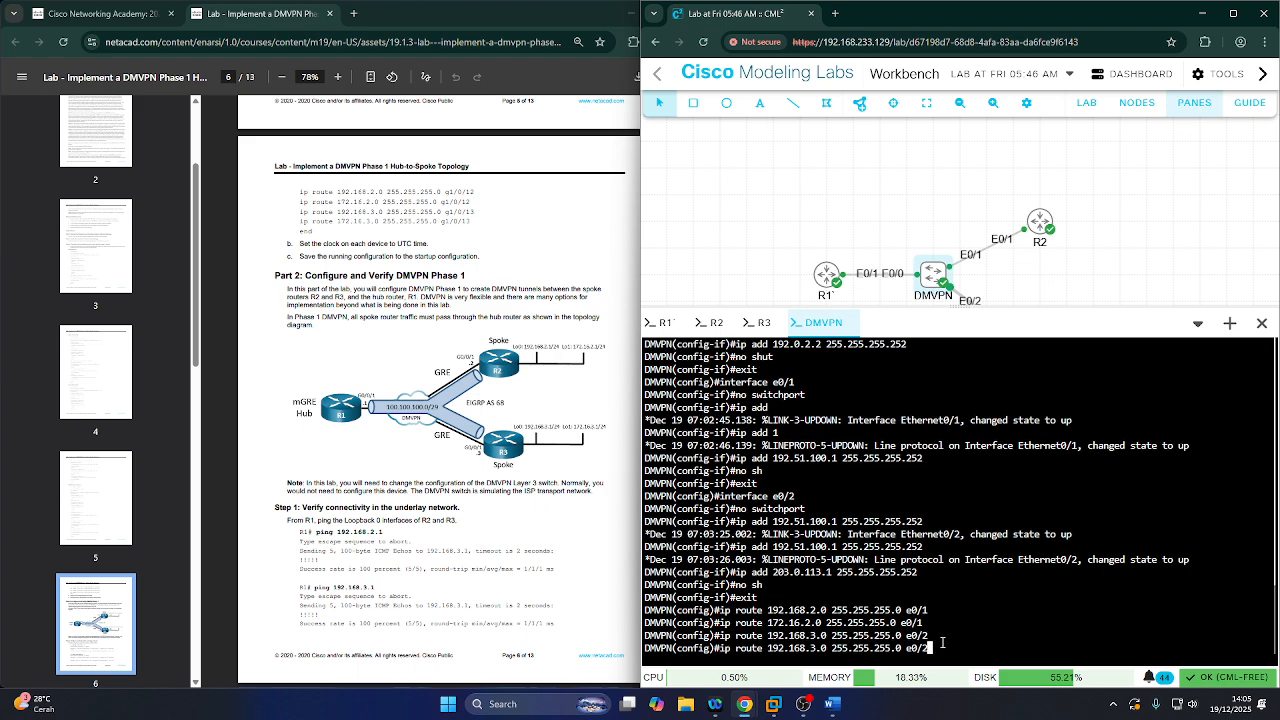
key(Up)
key(Left)
key(Right)
key(BackSpace)
text(2)
key(Left)
key(Left)
key(Left)
key(Left)
key(Left)
key(Left)
key(Left)
key(Left)
key(Left)
key(Left)
key(Left)
key(Left)
key(Left)
key(Left)
key(Left)
key(Left)
key(Left)
key(Left)
key(Left)
key(Left)
key(Left)
key(BackSpace)
text(3)
key(Return)
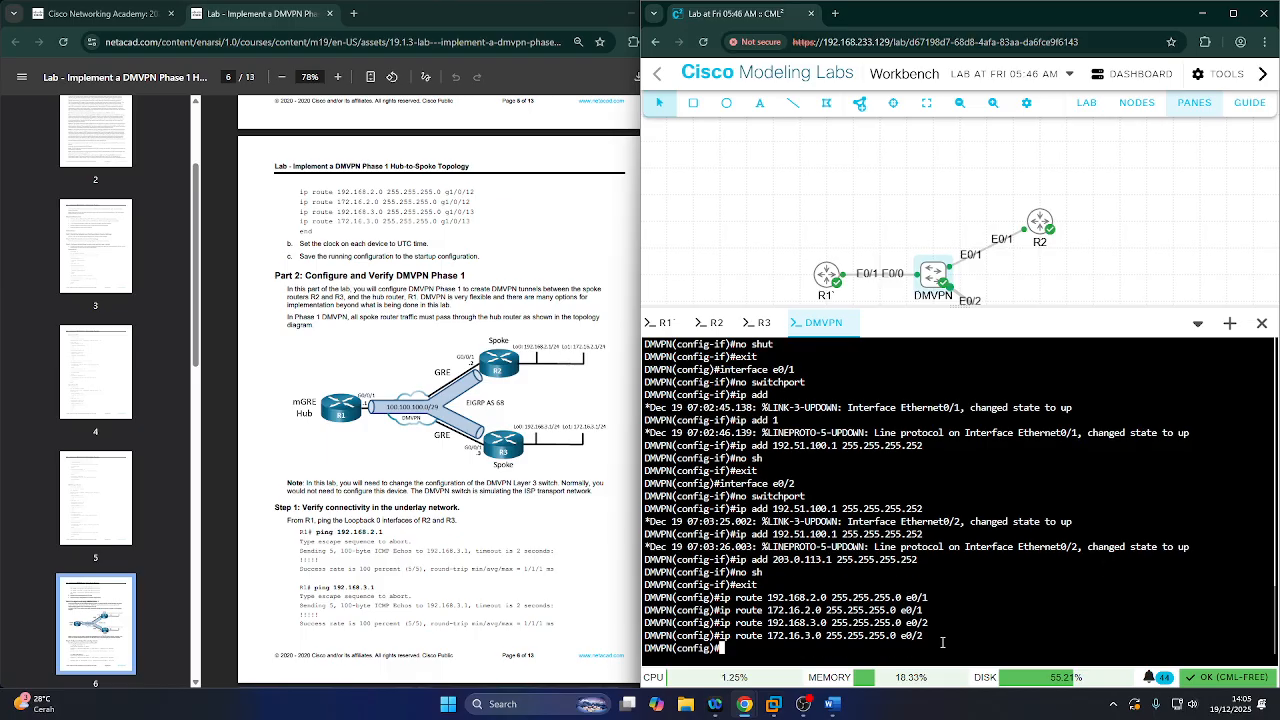
text(end)
key(Return)
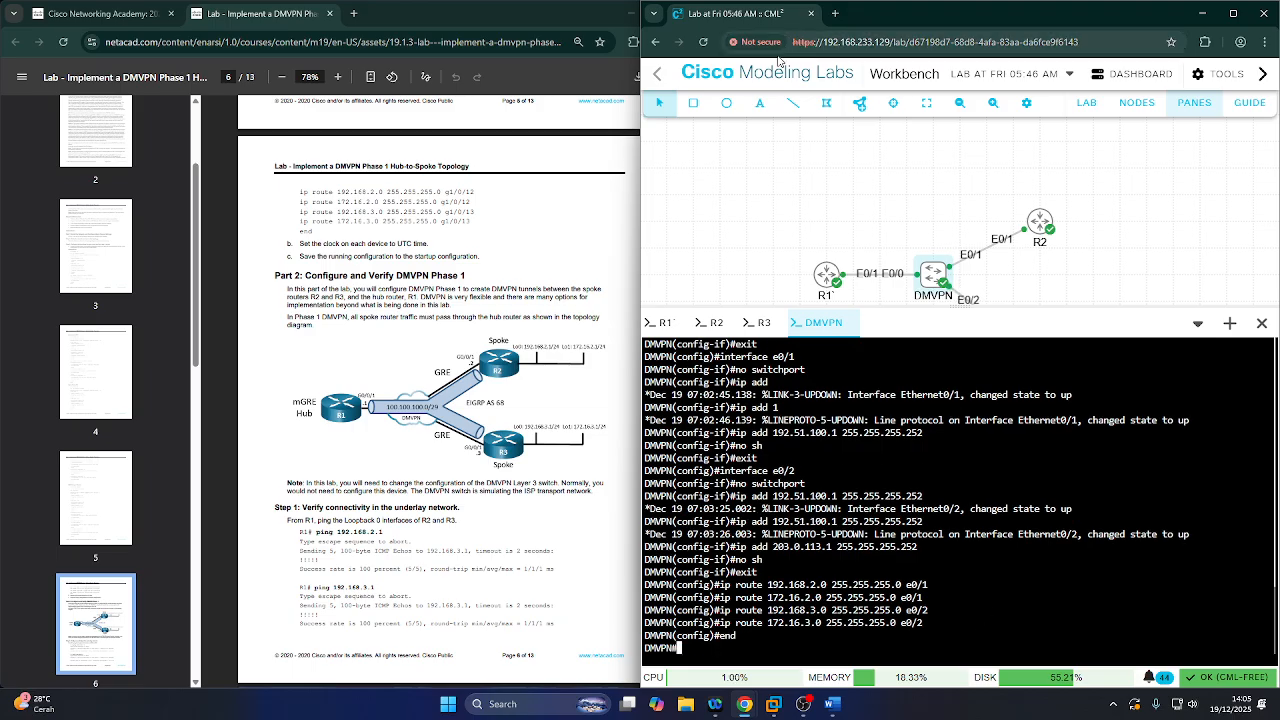
- Enlarge the DMVPN console, snip its configuration output, and paste it into Document1 in Word
drag(858, 306, 890, 91)
scroll(975, 340, up, 5)
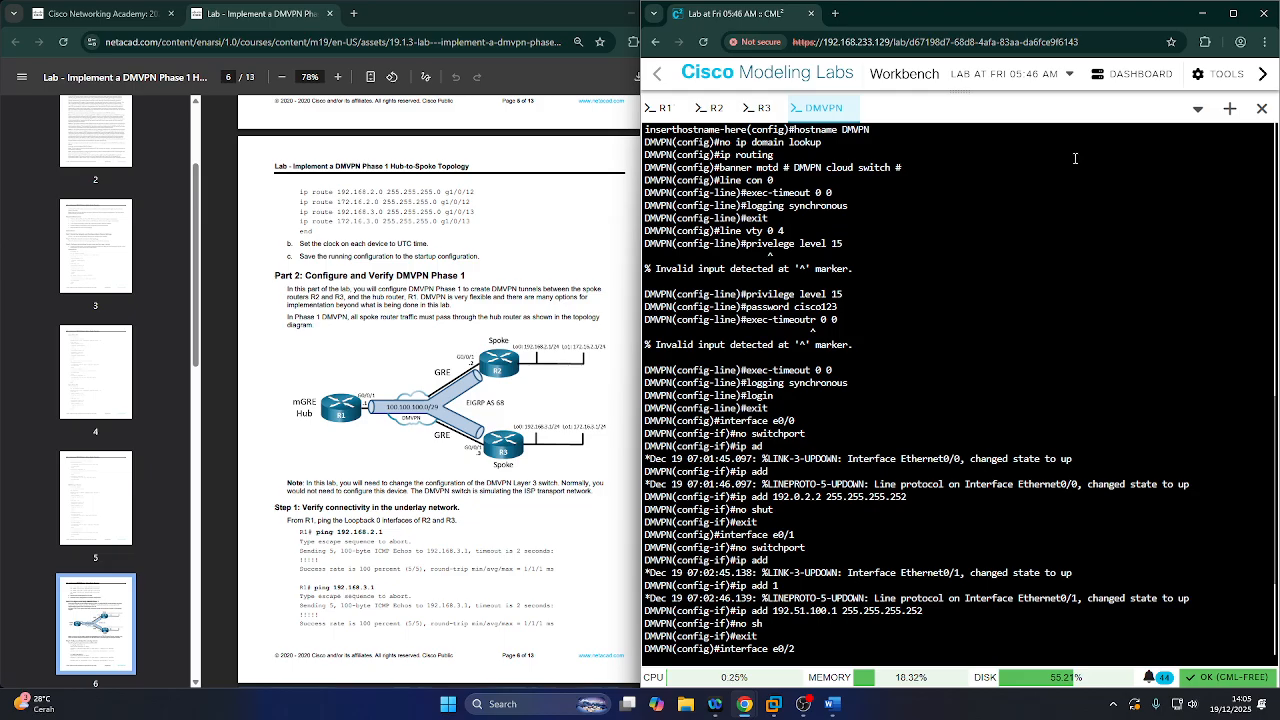
key(super+shift+s)
drag(645, 145, 1268, 660)
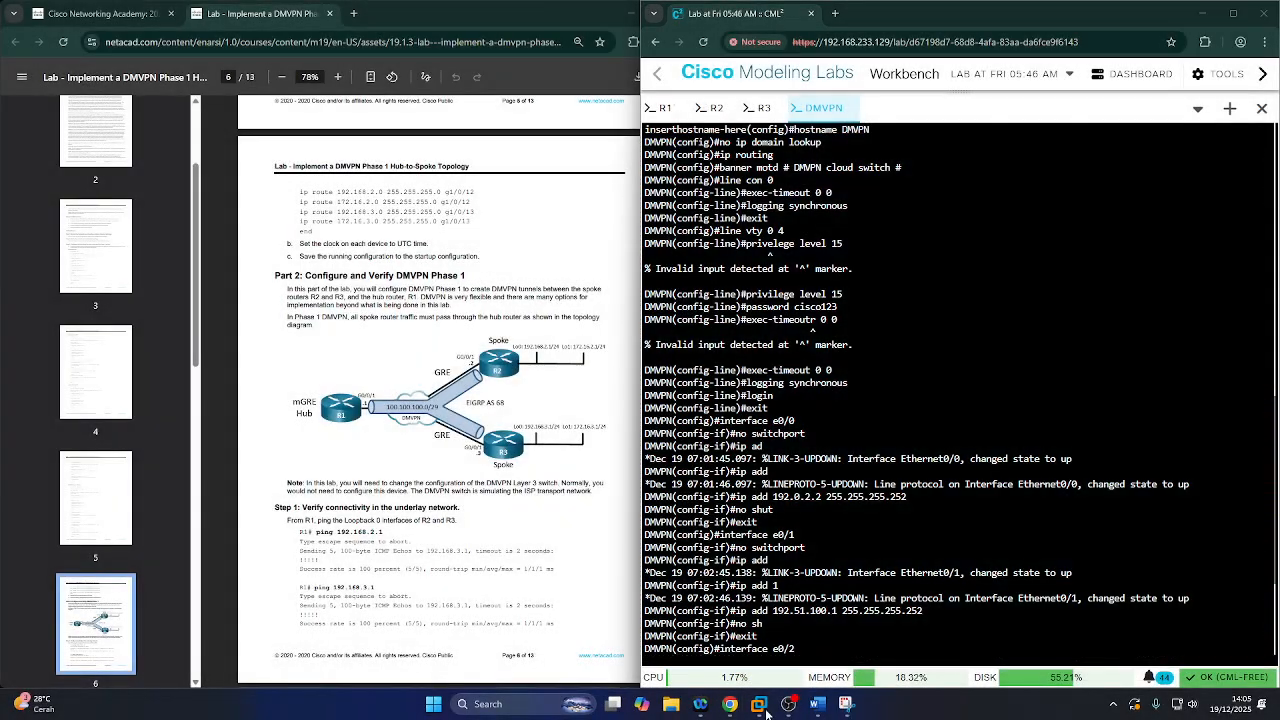
click(835, 685)
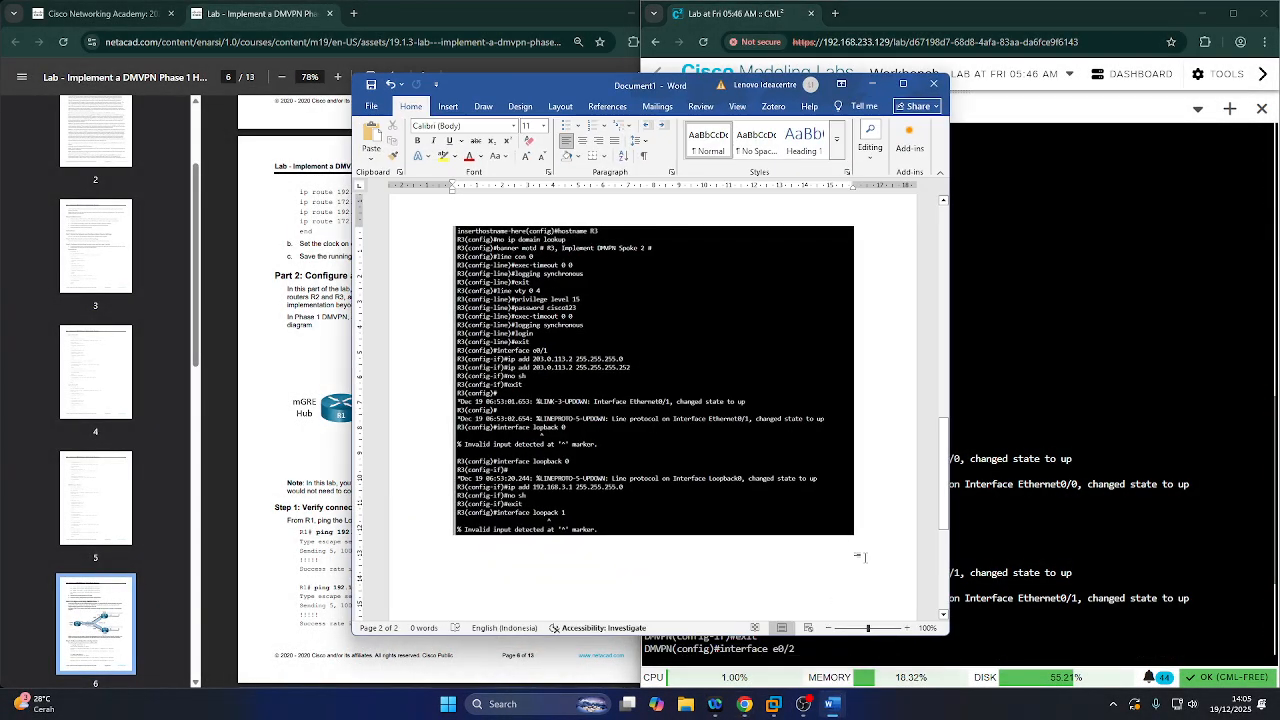
key(ctrl+v)
scroll(866, 525, down, 3)
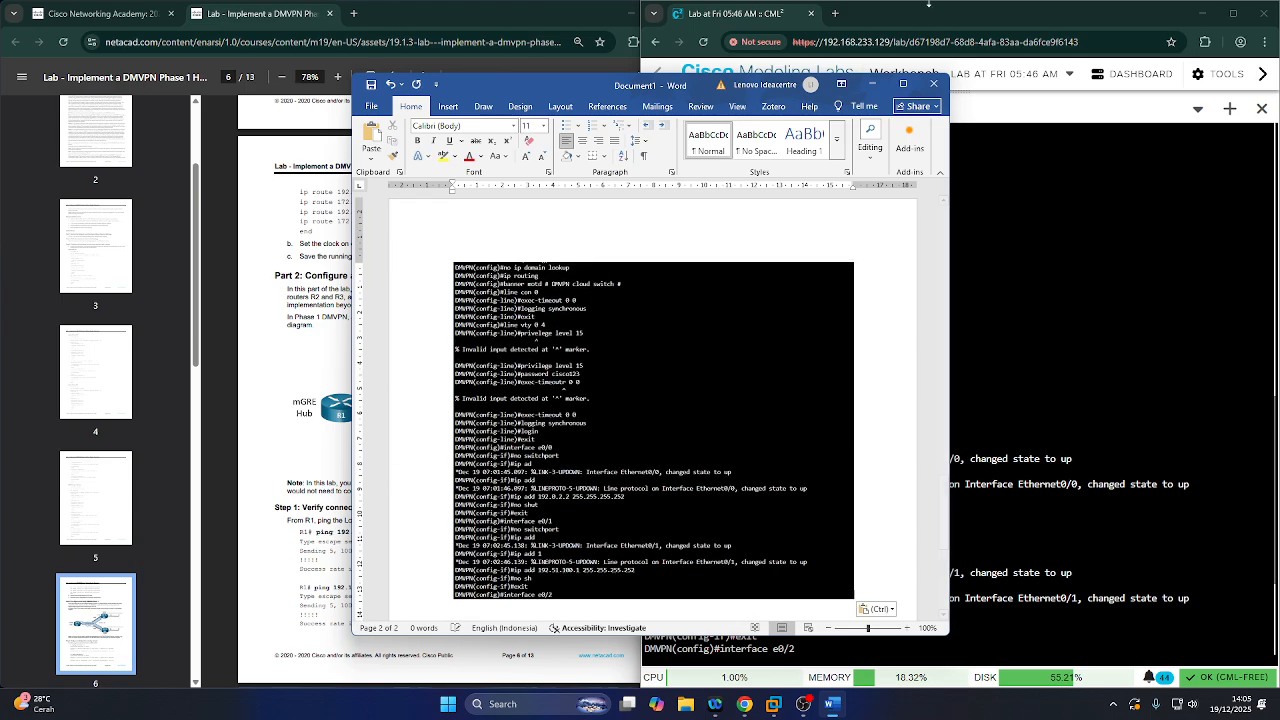
click(872, 84)
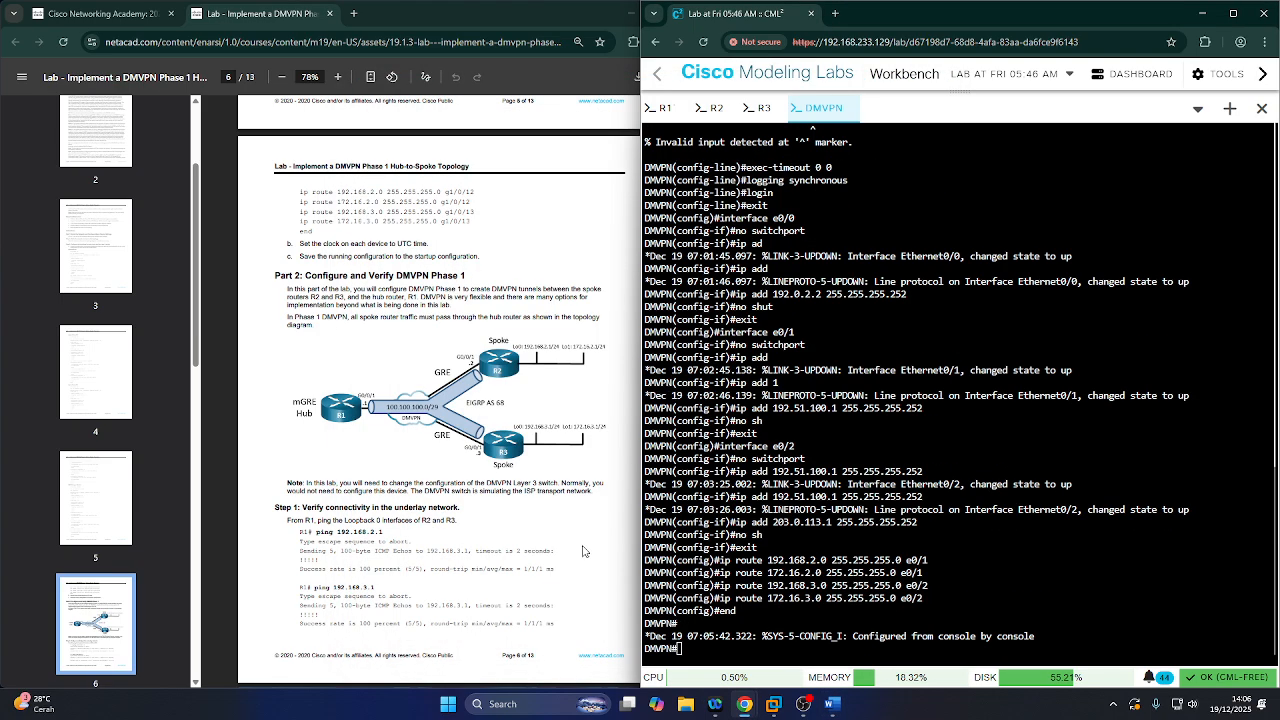
- Read the lab guide's Part 2 introduction and Step 1 underlay connectivity check
click(426, 256)
scroll(426, 256, down, 2)
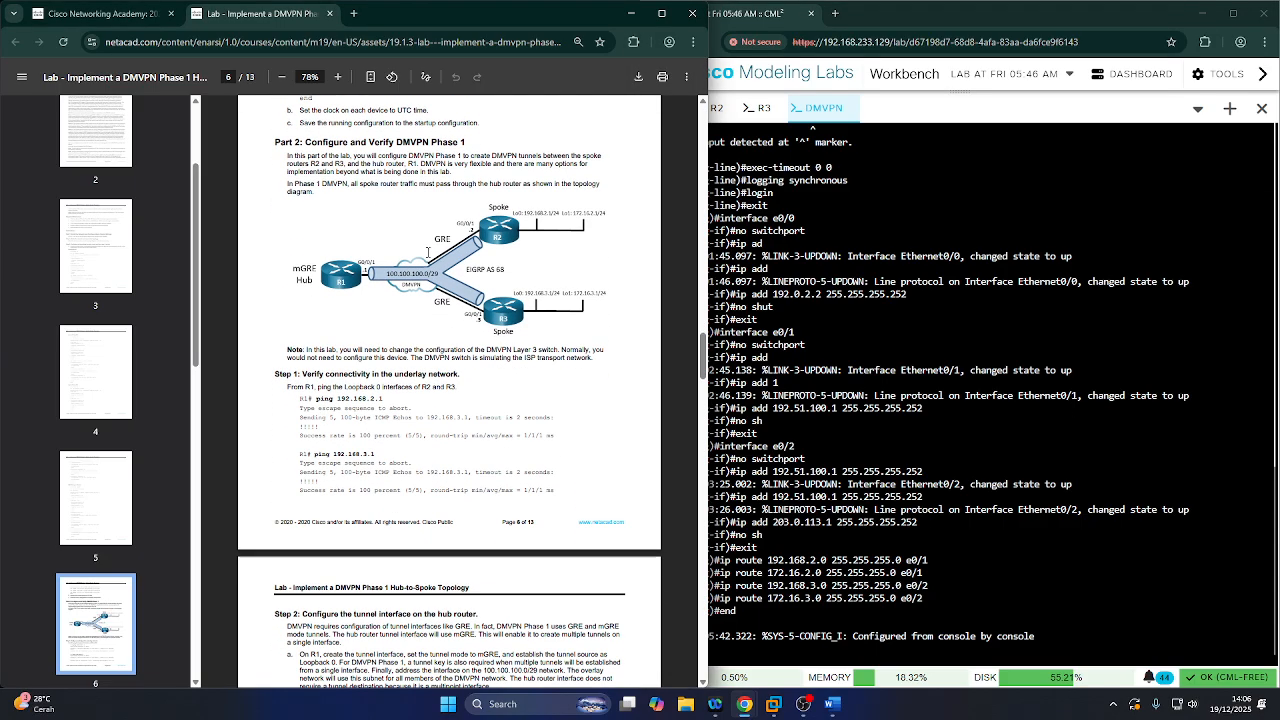
drag(277, 137, 474, 140)
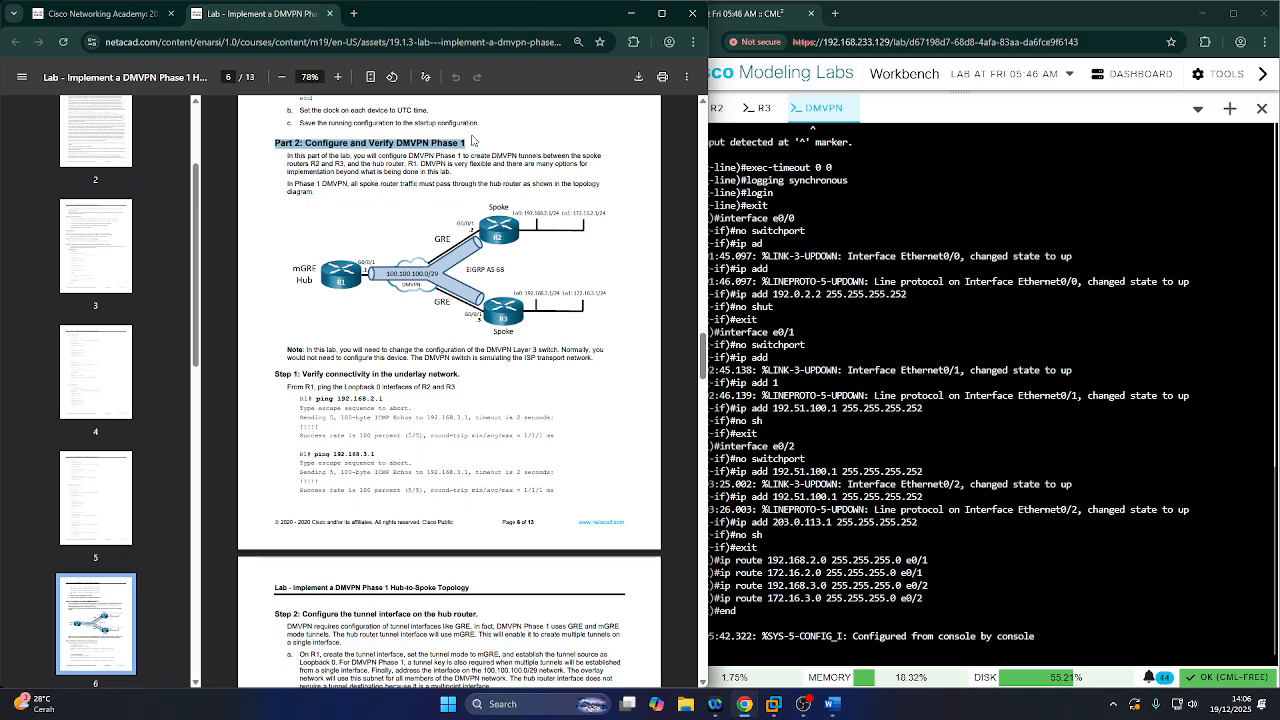
click(324, 177)
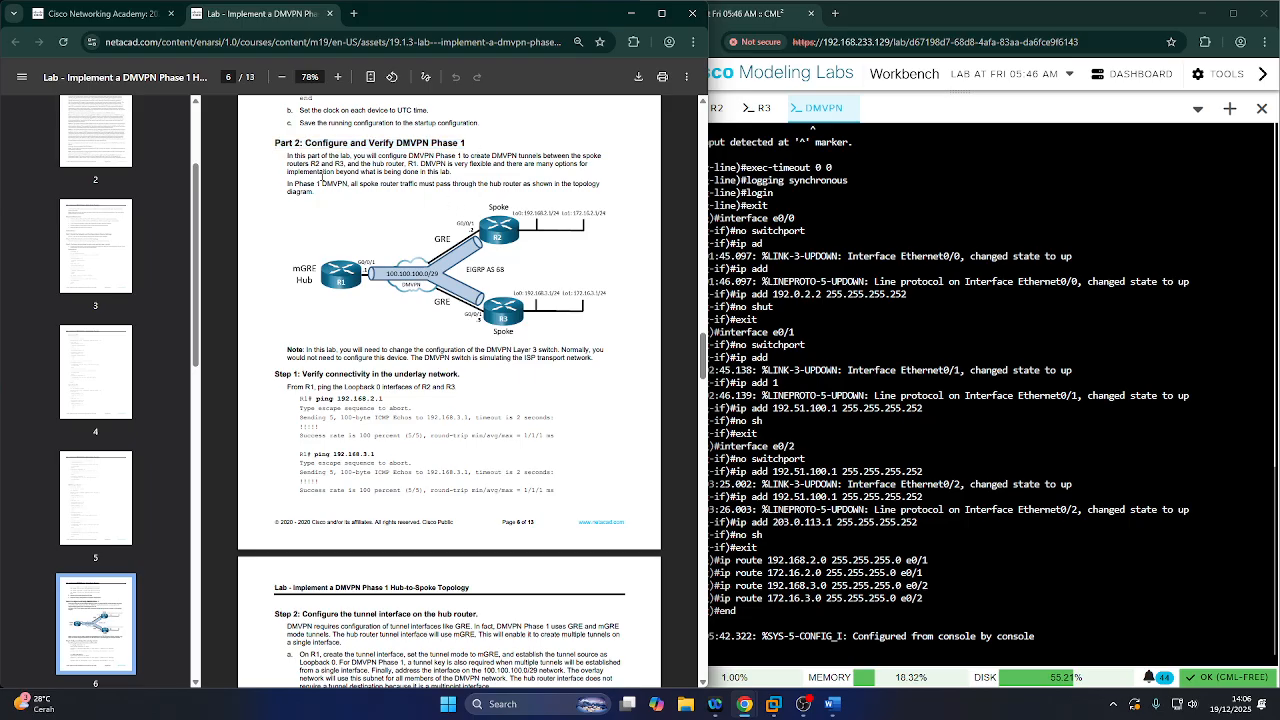
drag(276, 142, 312, 199)
click(312, 199)
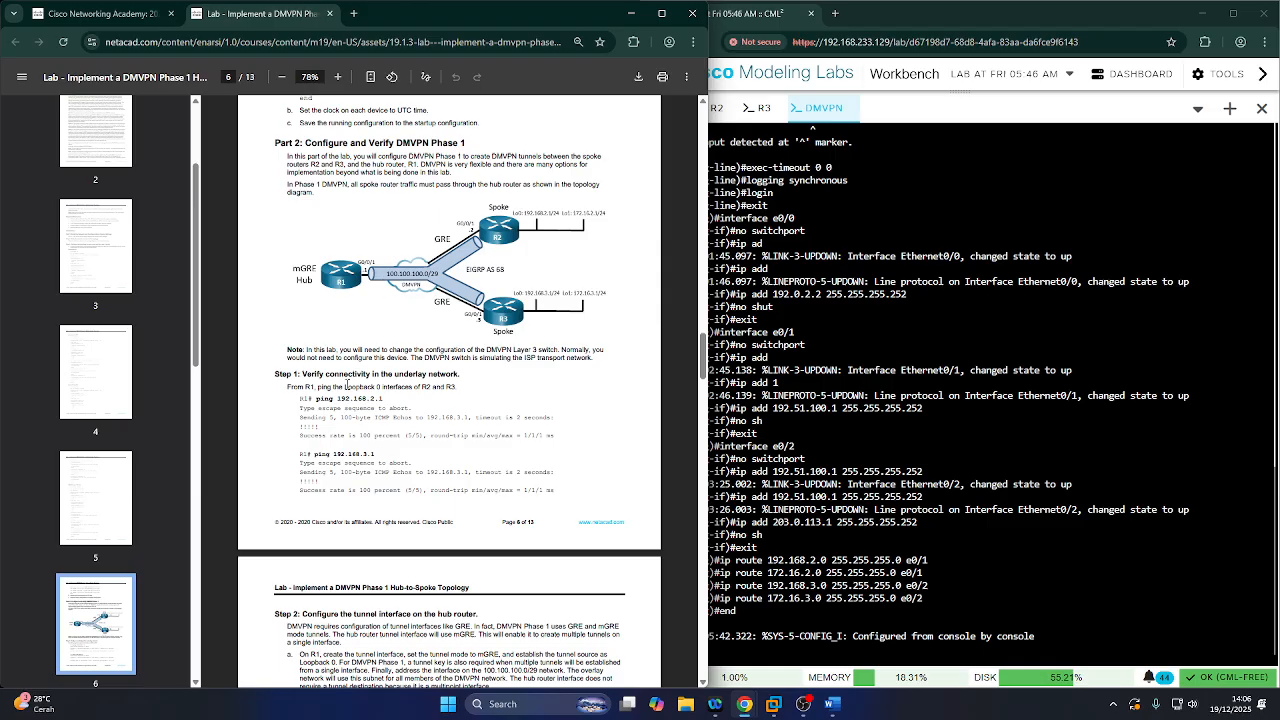
scroll(348, 383, down, 1)
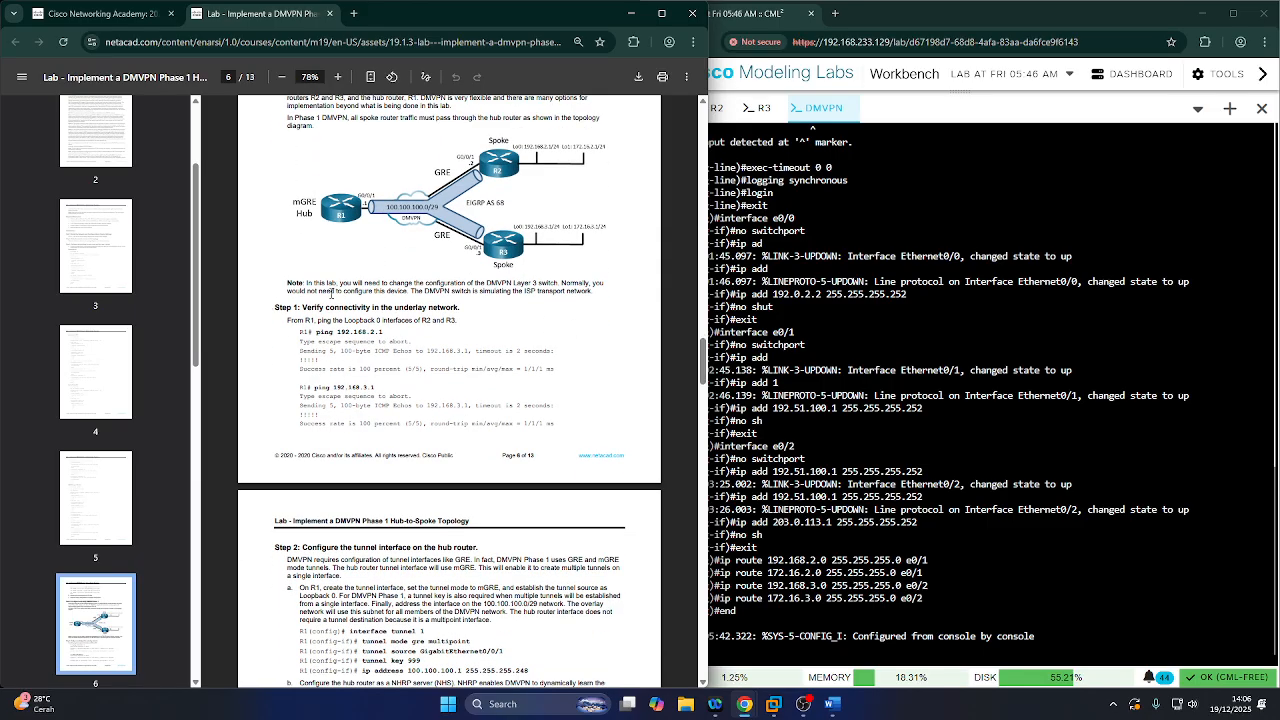
drag(282, 309, 478, 311)
click(480, 312)
scroll(489, 349, down, 1)
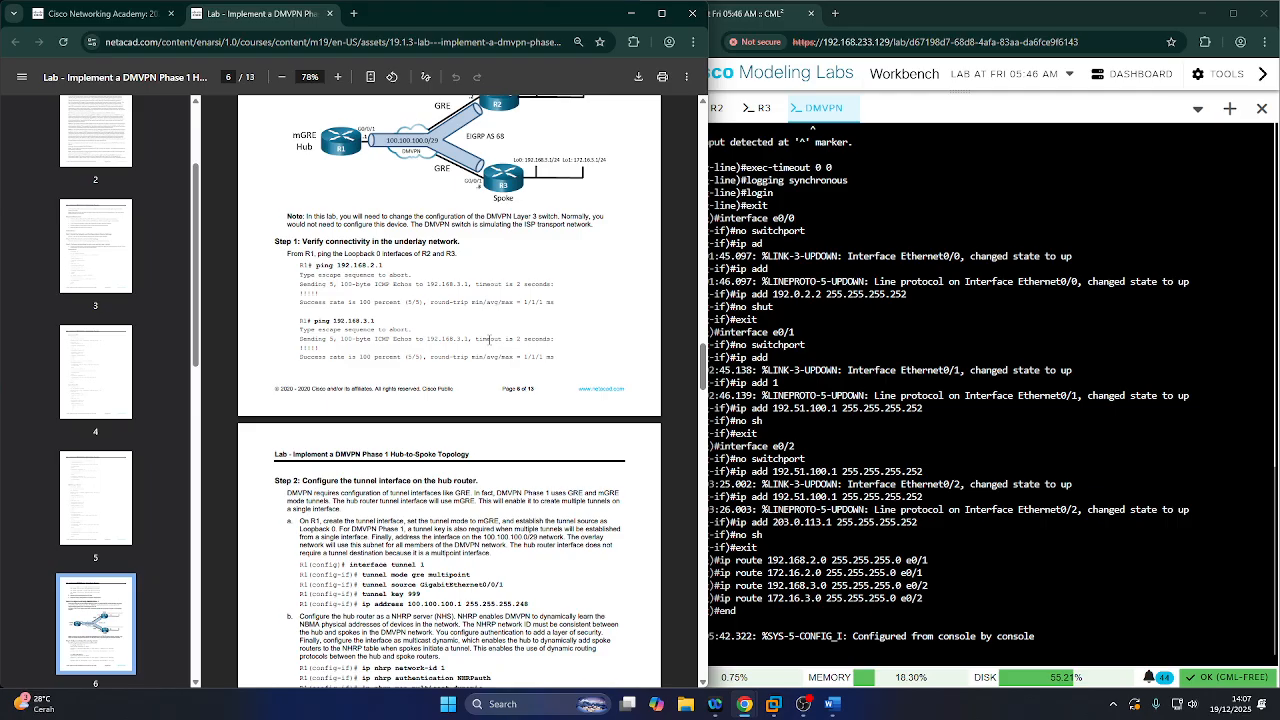
- Switch to R1's console in CML and start typing ping 192.168.2.1
click(727, 180)
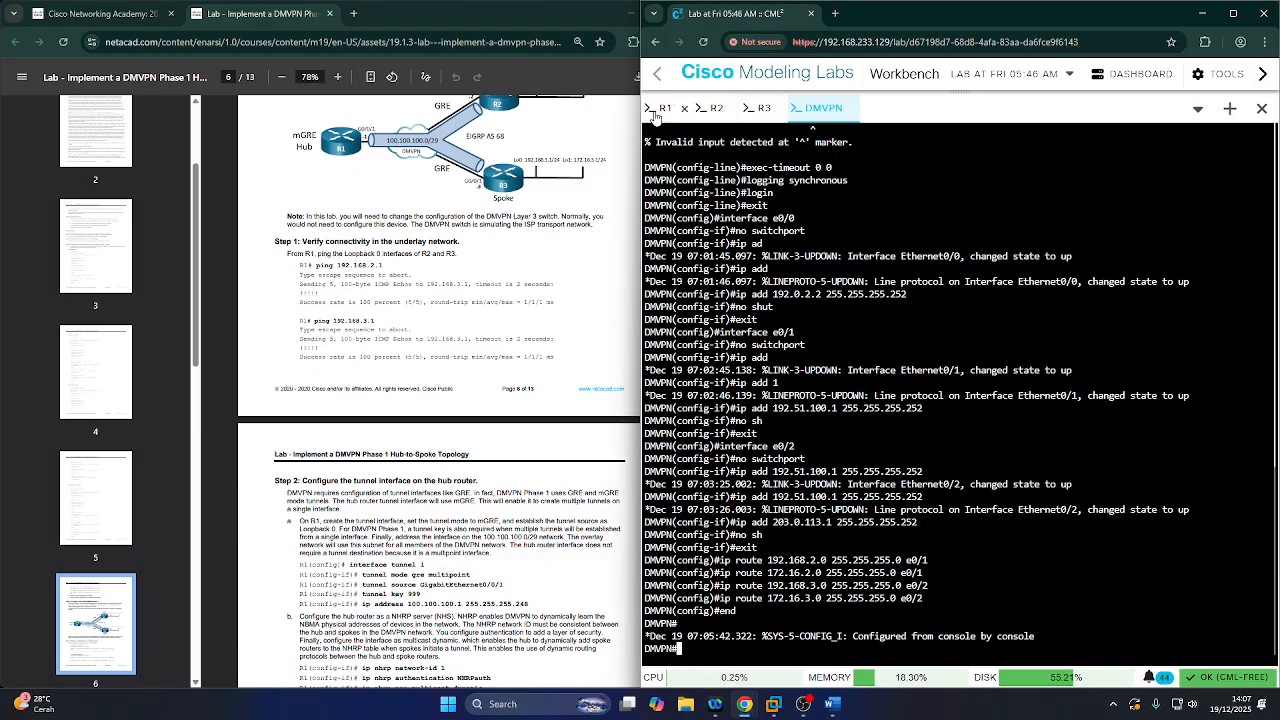
click(661, 110)
text(ping 192.168)
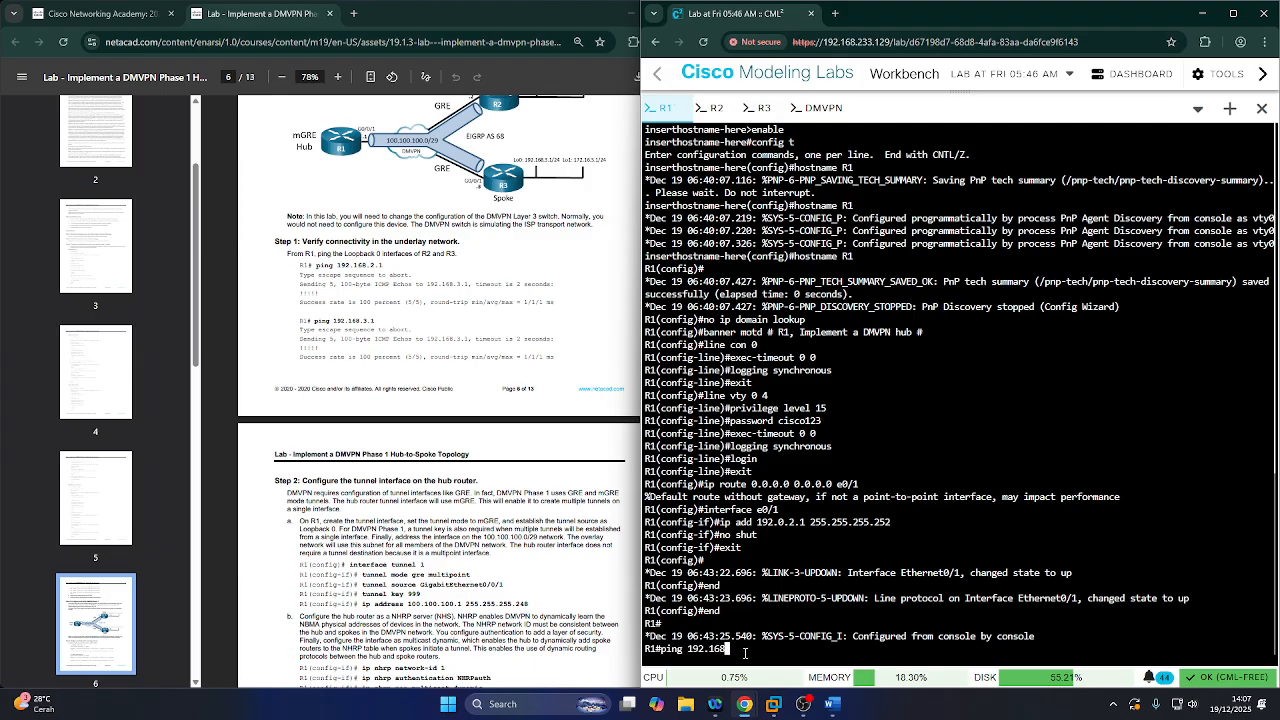
text(.2.1)
- Ping 192.168.2.1 and 192.168.3.1 from R1; both return 0 percent success
key(Return)
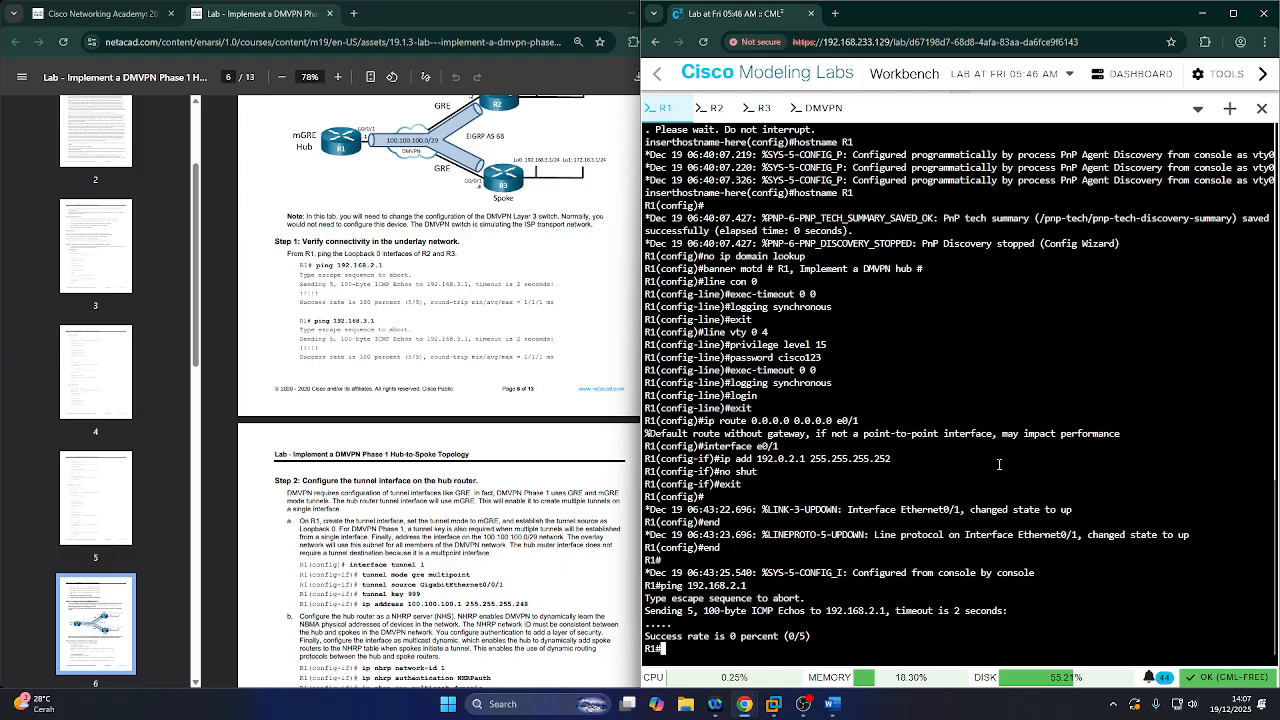
click(803, 704)
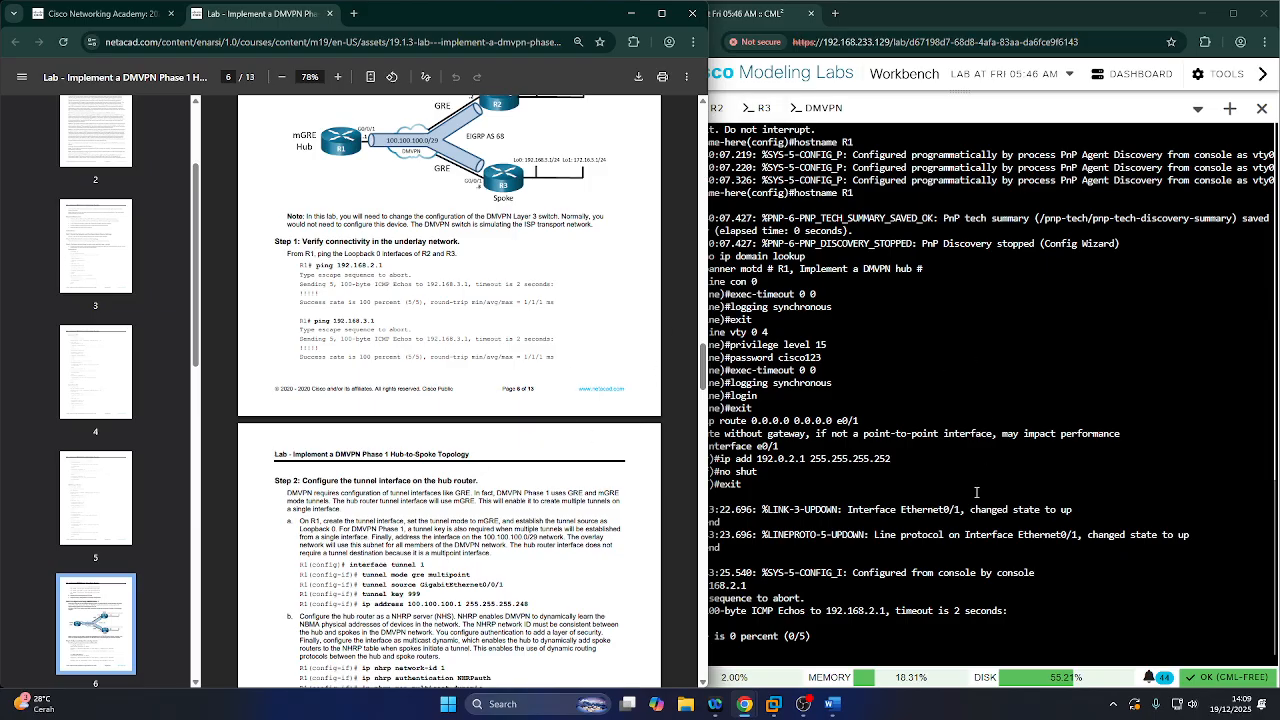
click(940, 545)
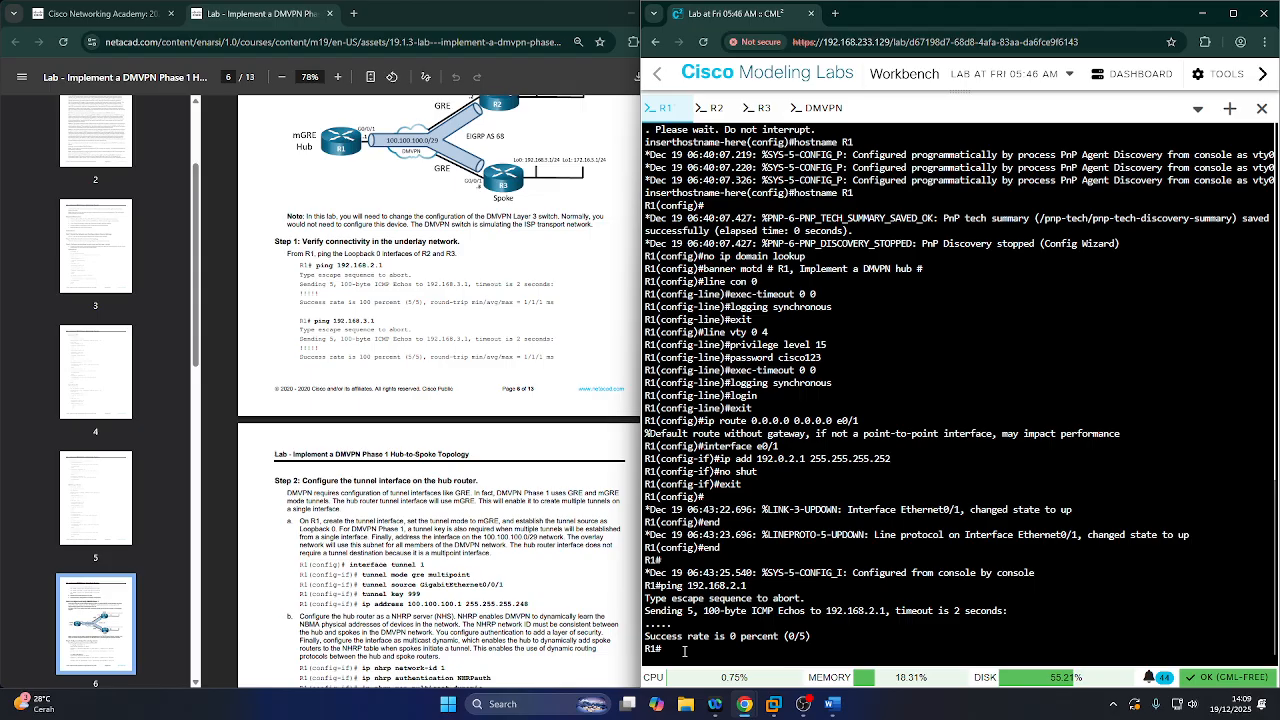
text(ping 192.168.3.1)
key(Return)
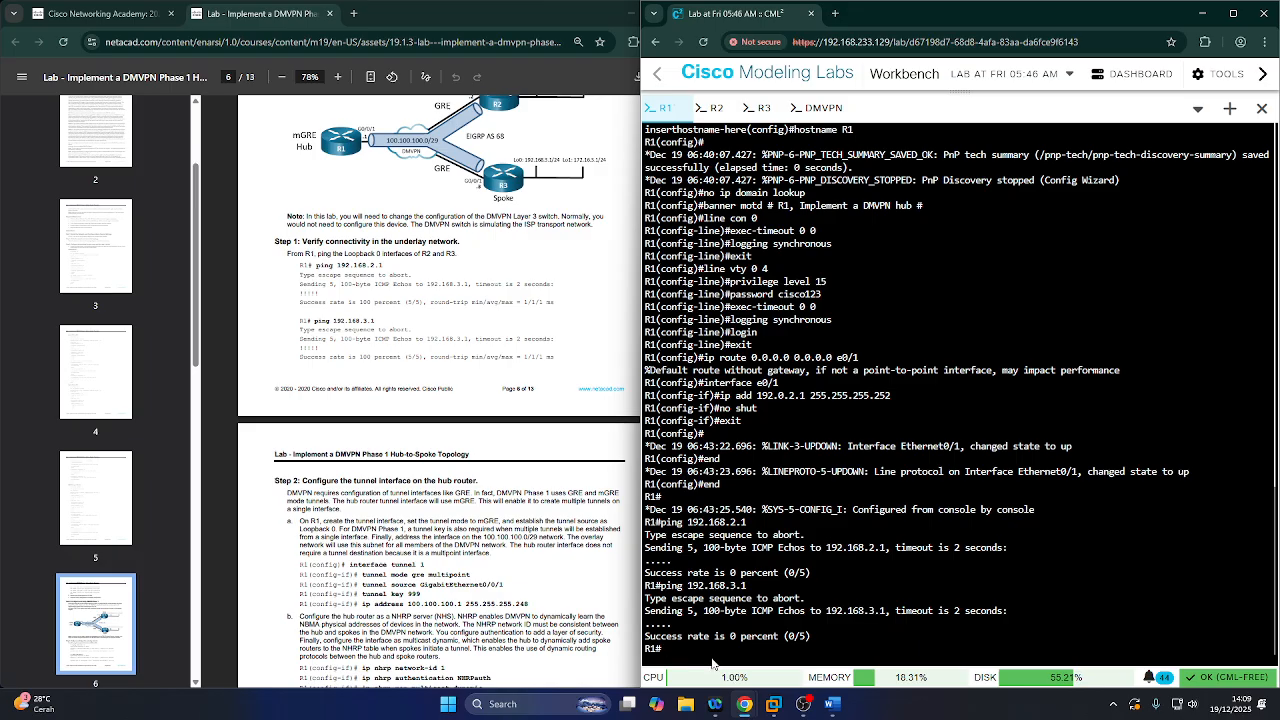
key(super+shift+s)
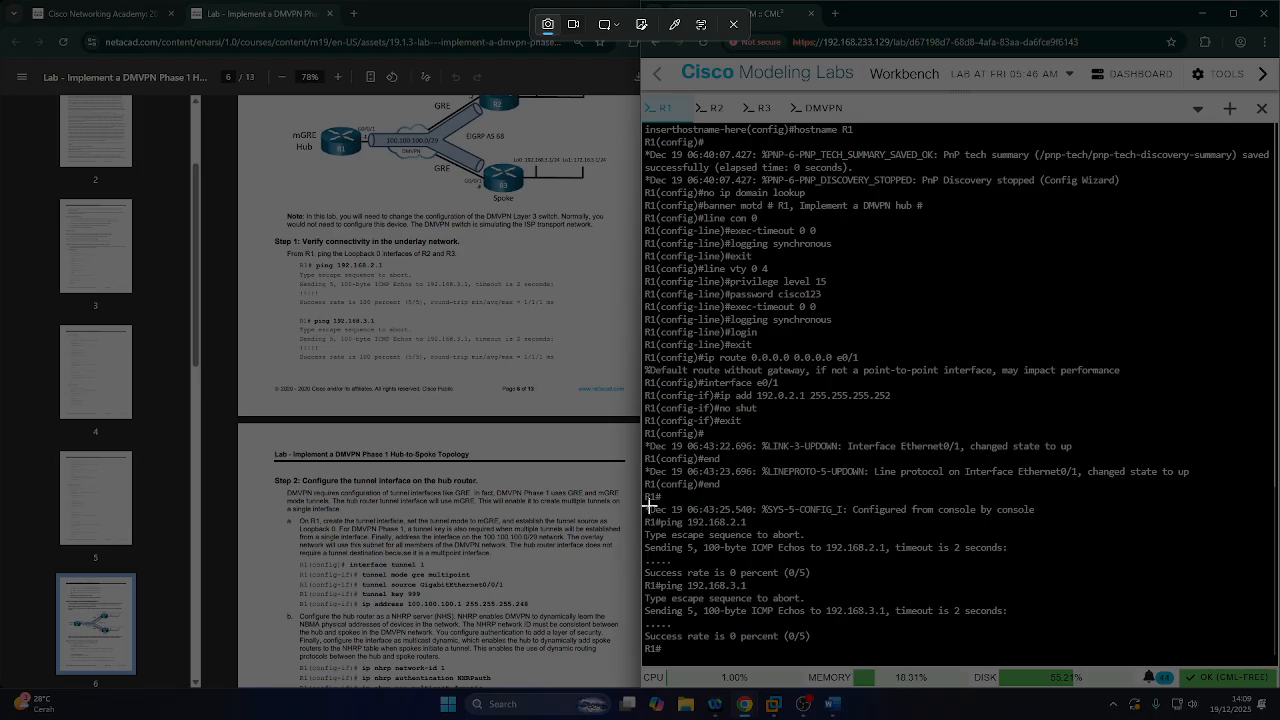
- Paste a snip of R1's two failed pings into the Word document, then minimize Word
drag(642, 516, 1046, 670)
click(827, 705)
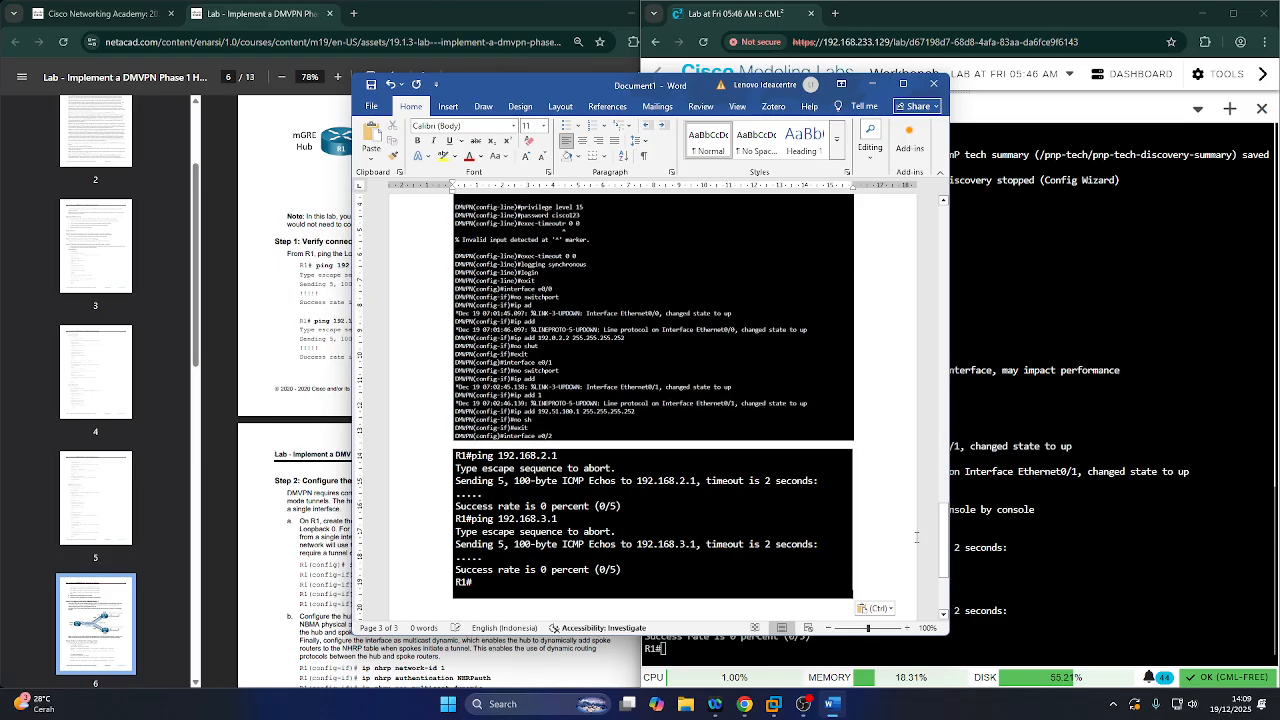
click(872, 84)
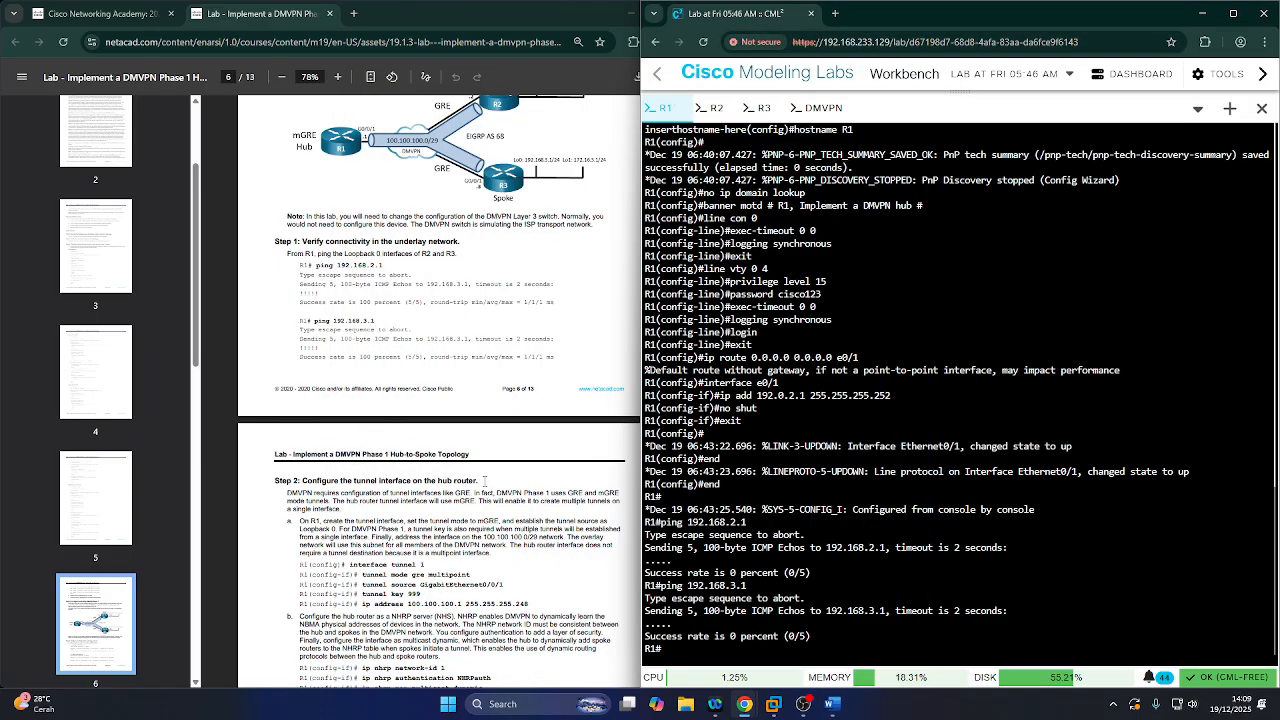
- Read the PDF's Step 2 instructions for R1's interface tunnel 1, then return to R1's console
scroll(300, 480, down, 3)
scroll(300, 480, down, 1)
drag(276, 281, 482, 293)
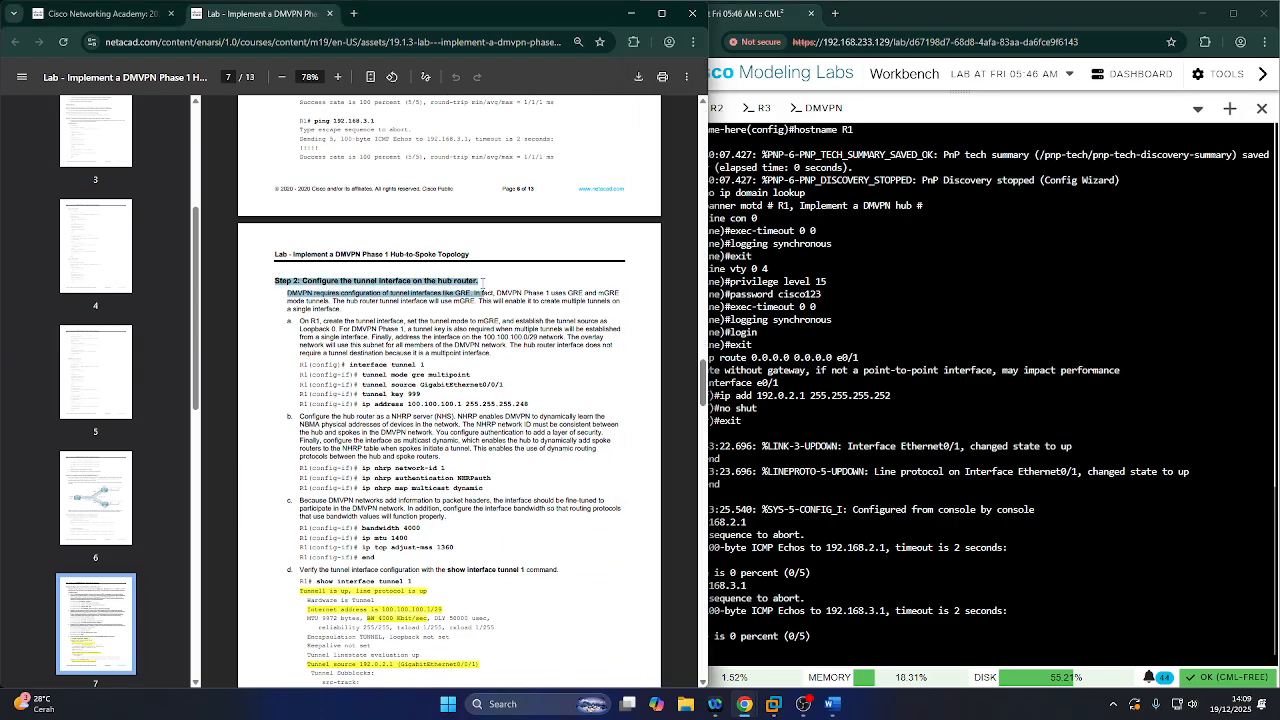
click(482, 279)
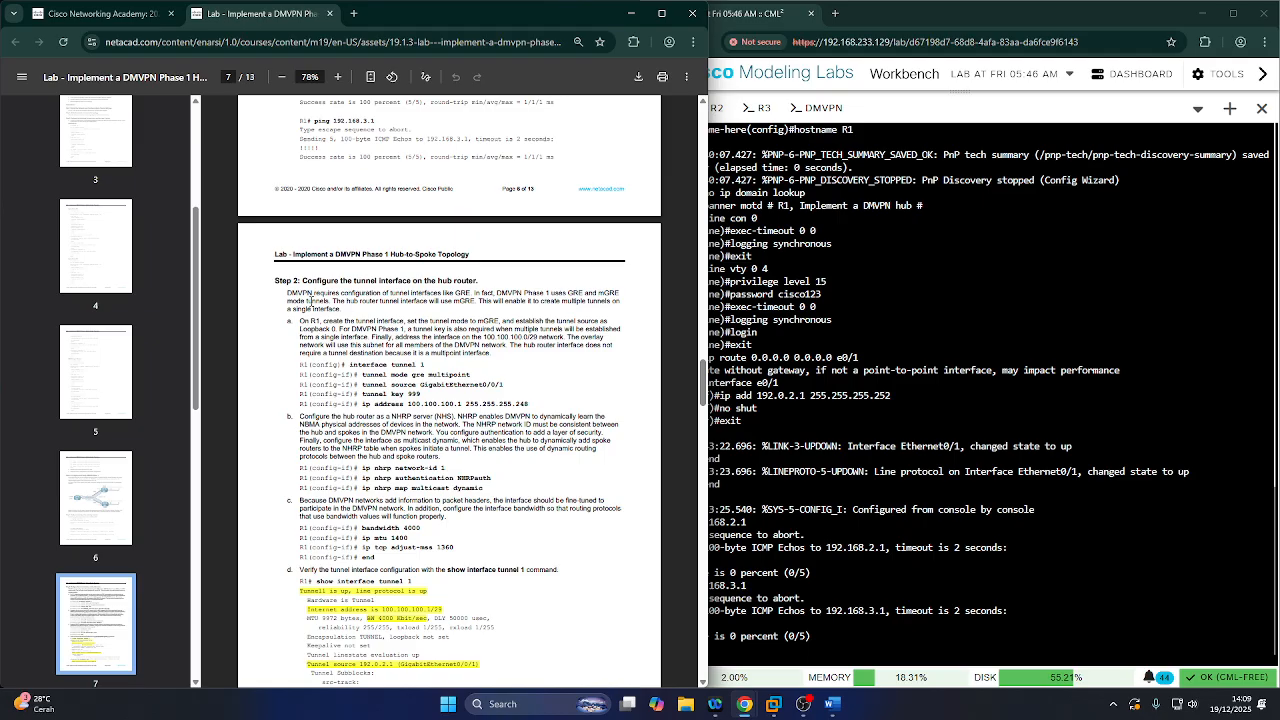
drag(287, 293, 342, 310)
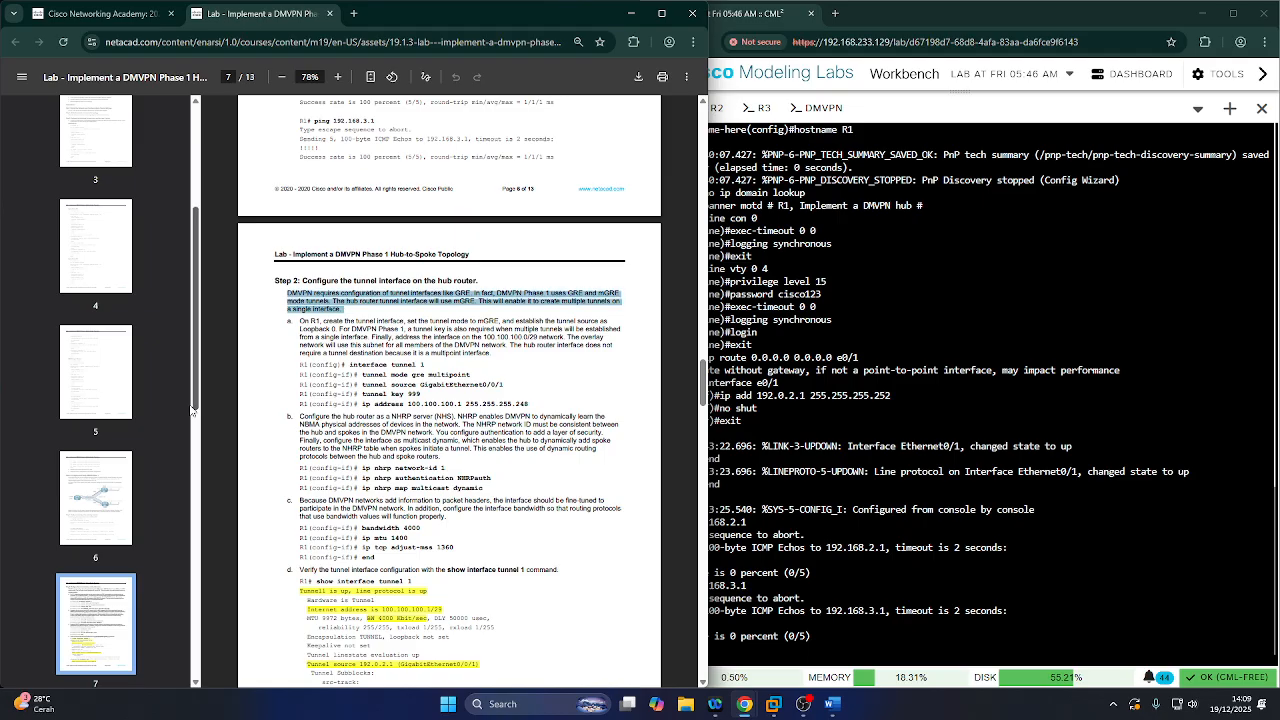
scroll(150, 424, down, 2)
scroll(150, 424, down, 5)
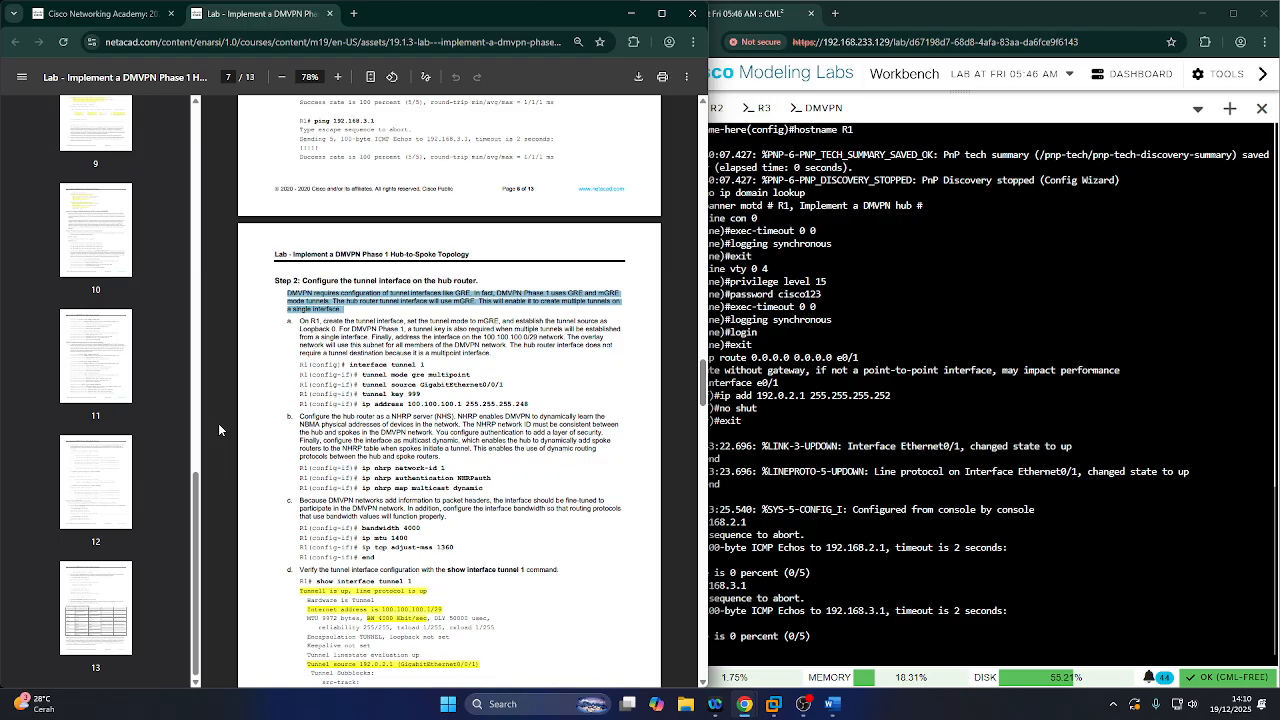
drag(349, 364, 350, 374)
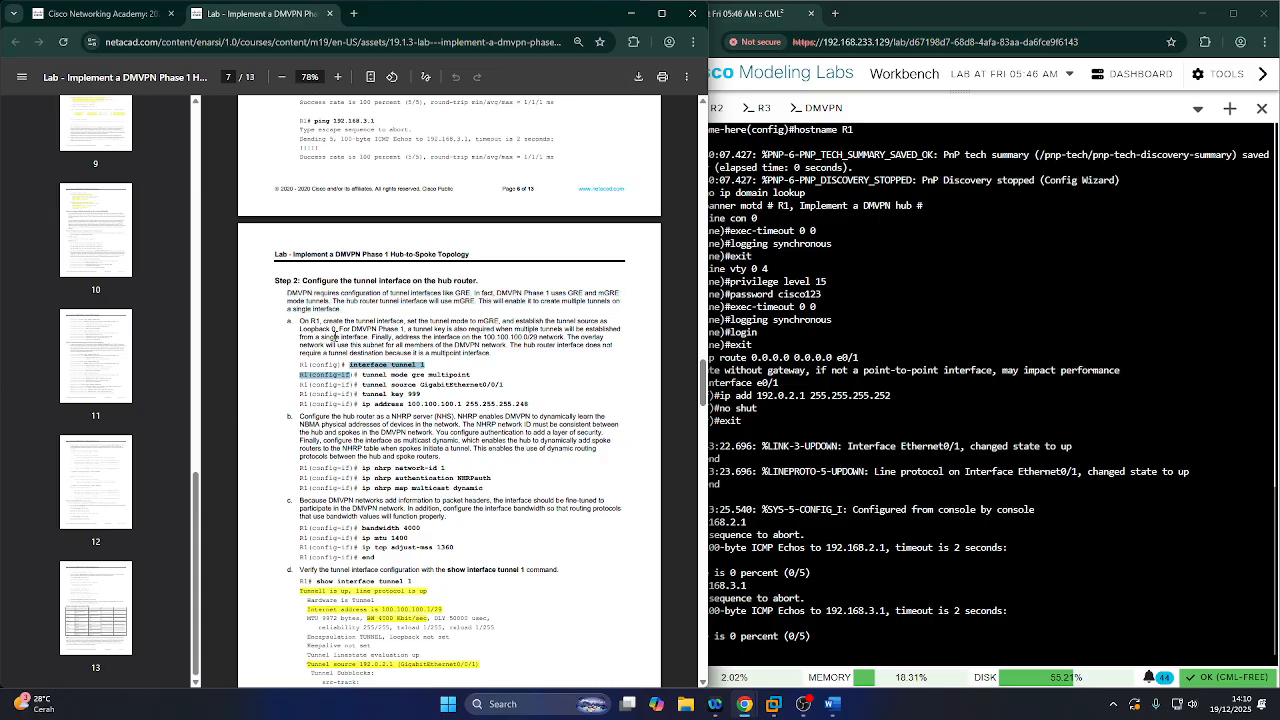
drag(300, 320, 492, 355)
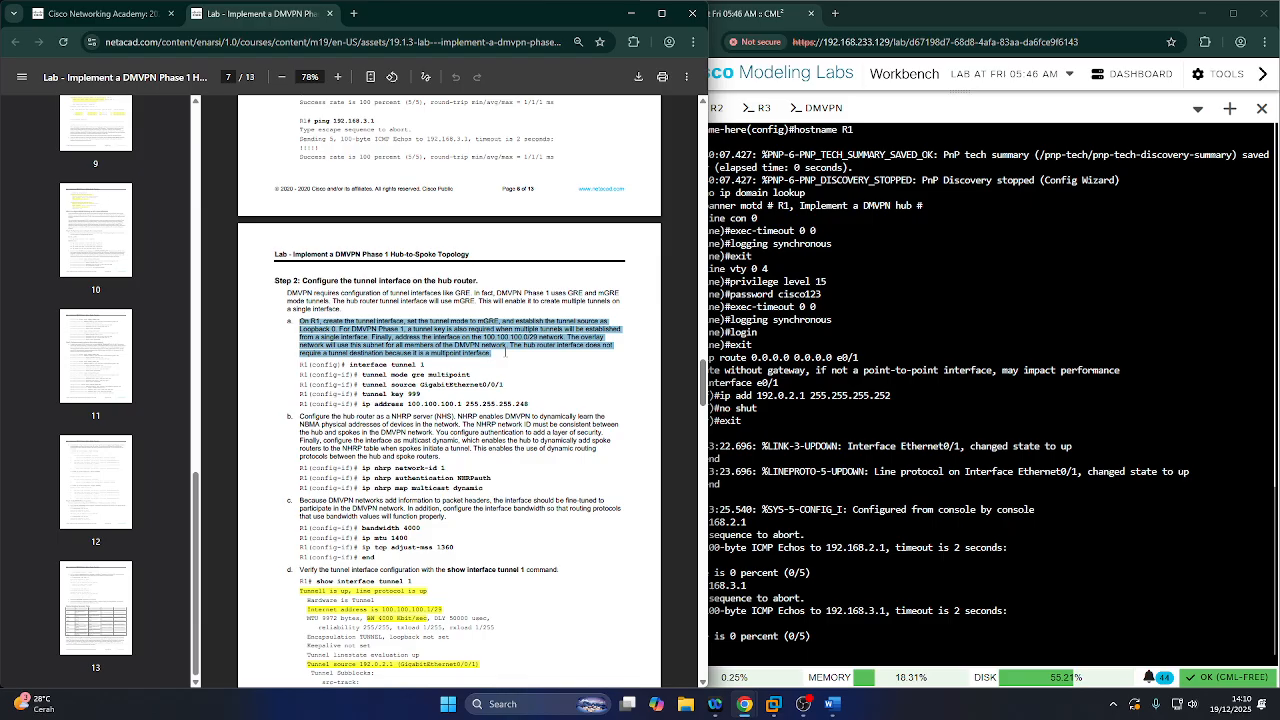
click(505, 352)
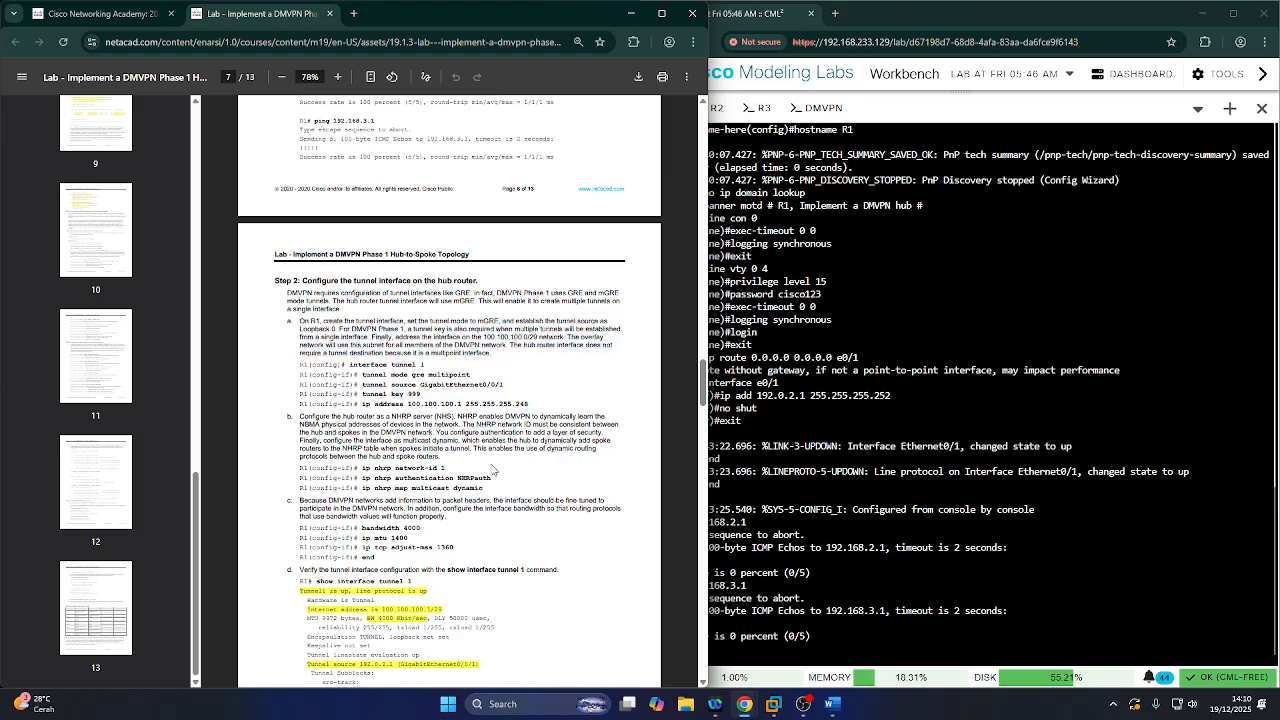
click(855, 515)
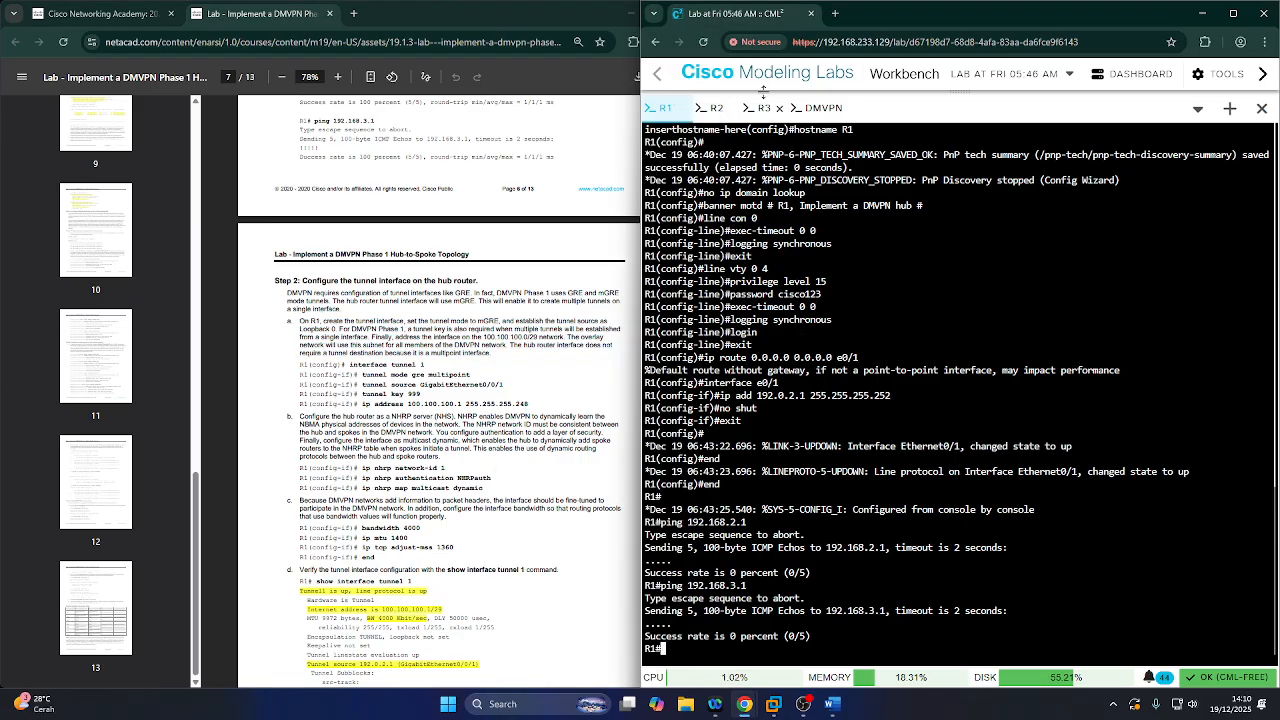
- Shrink the console to show the topology, enter config t on R1, and select step b's NHRP paragraph
drag(768, 92, 655, 400)
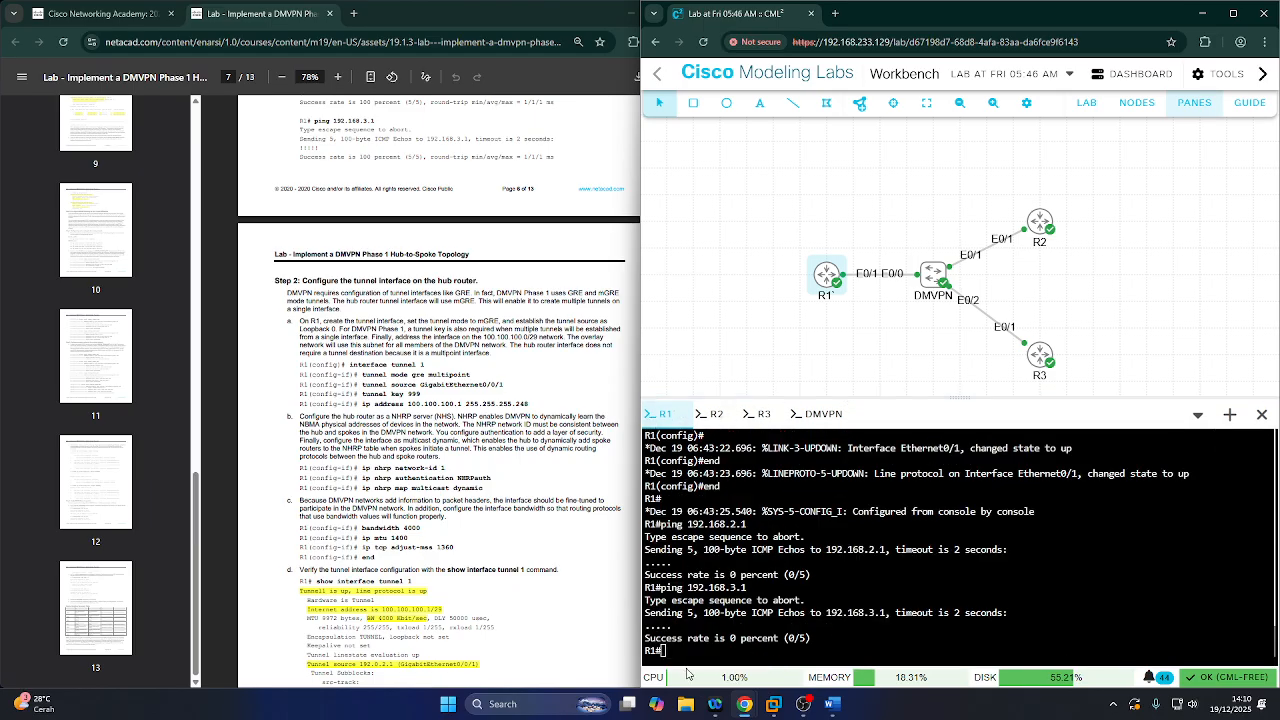
text(config t)
key(Return)
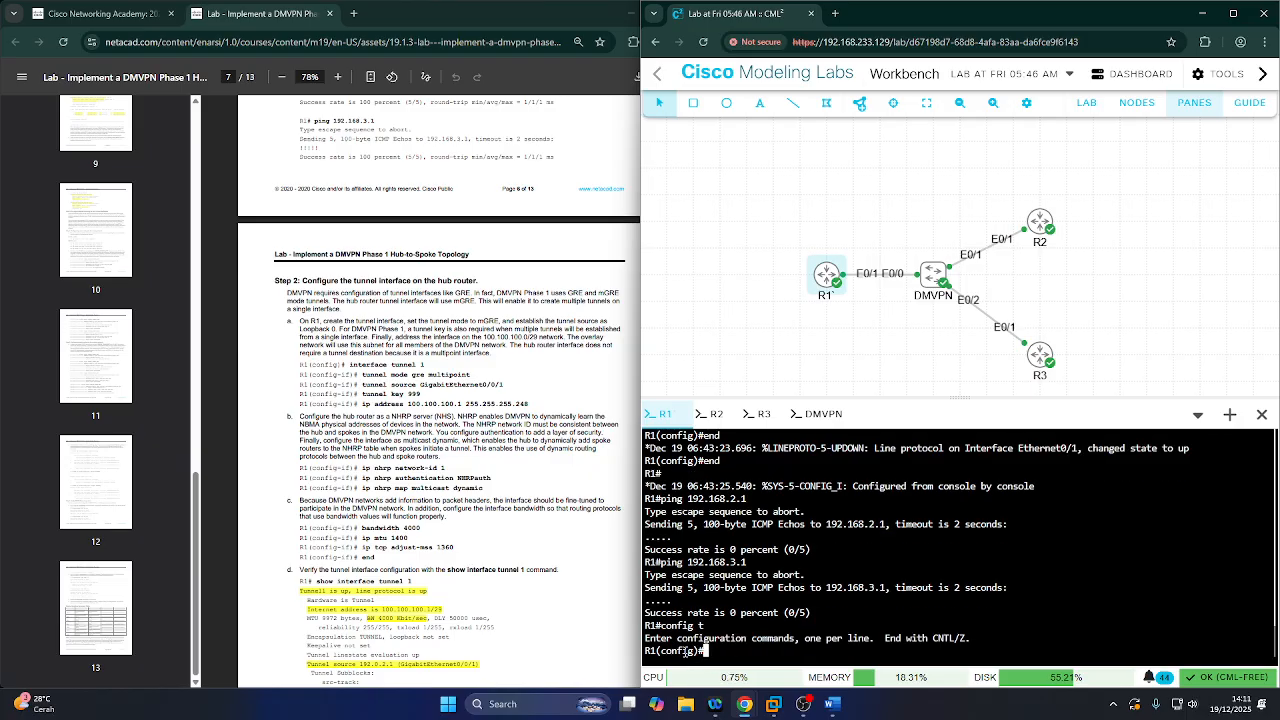
drag(300, 416, 443, 457)
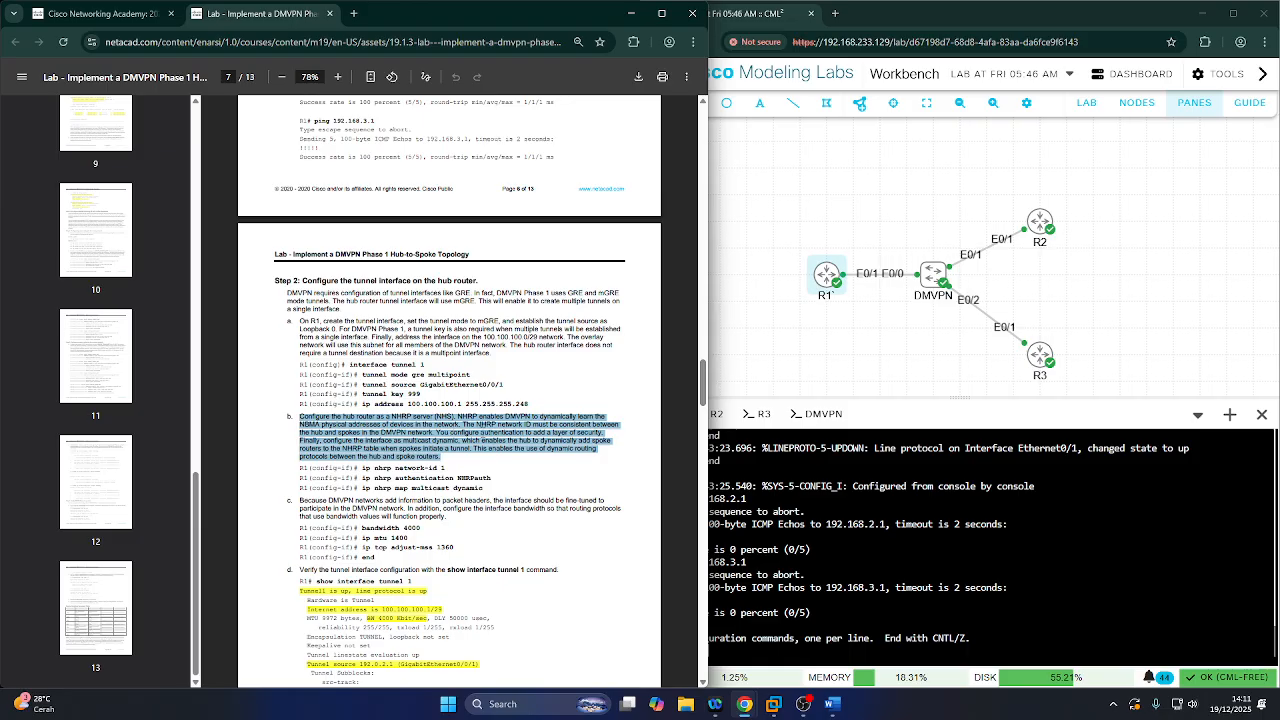
- Read step c on tunnel bandwidth and select the 'interface tunnel 1' command from step a
click(508, 432)
scroll(508, 432, down, 3)
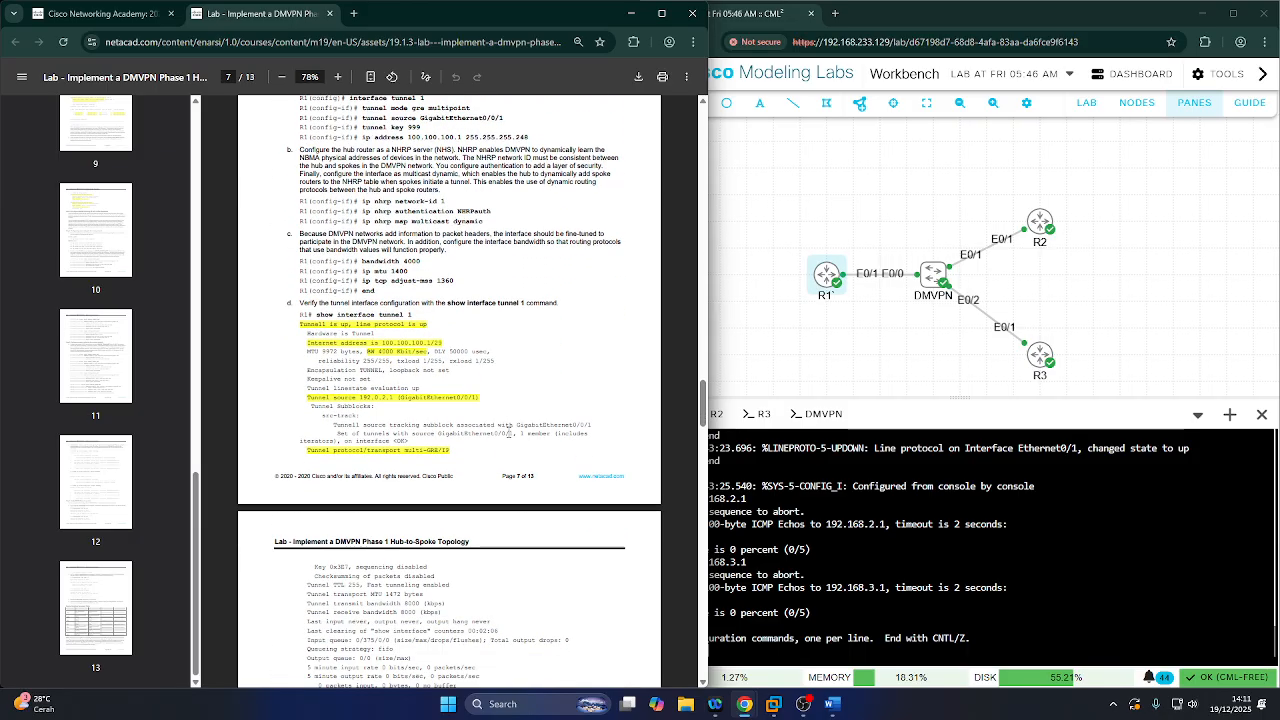
scroll(508, 432, up, 1)
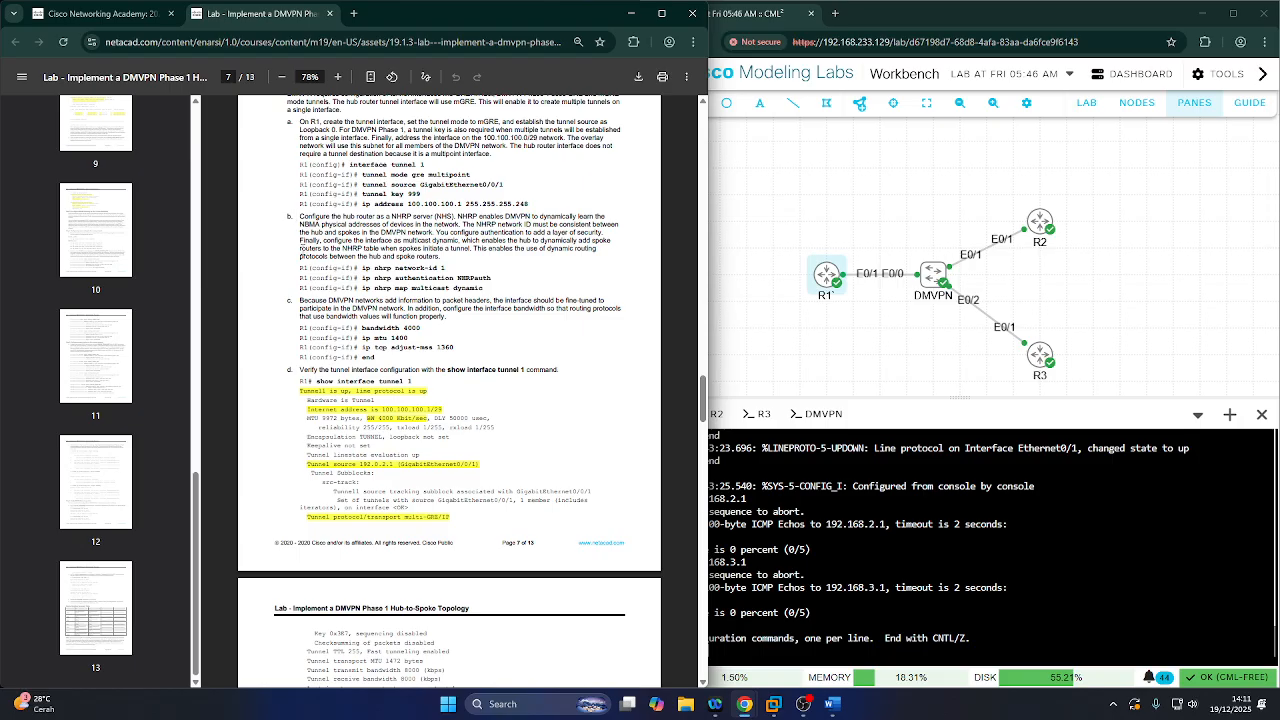
drag(295, 298, 445, 320)
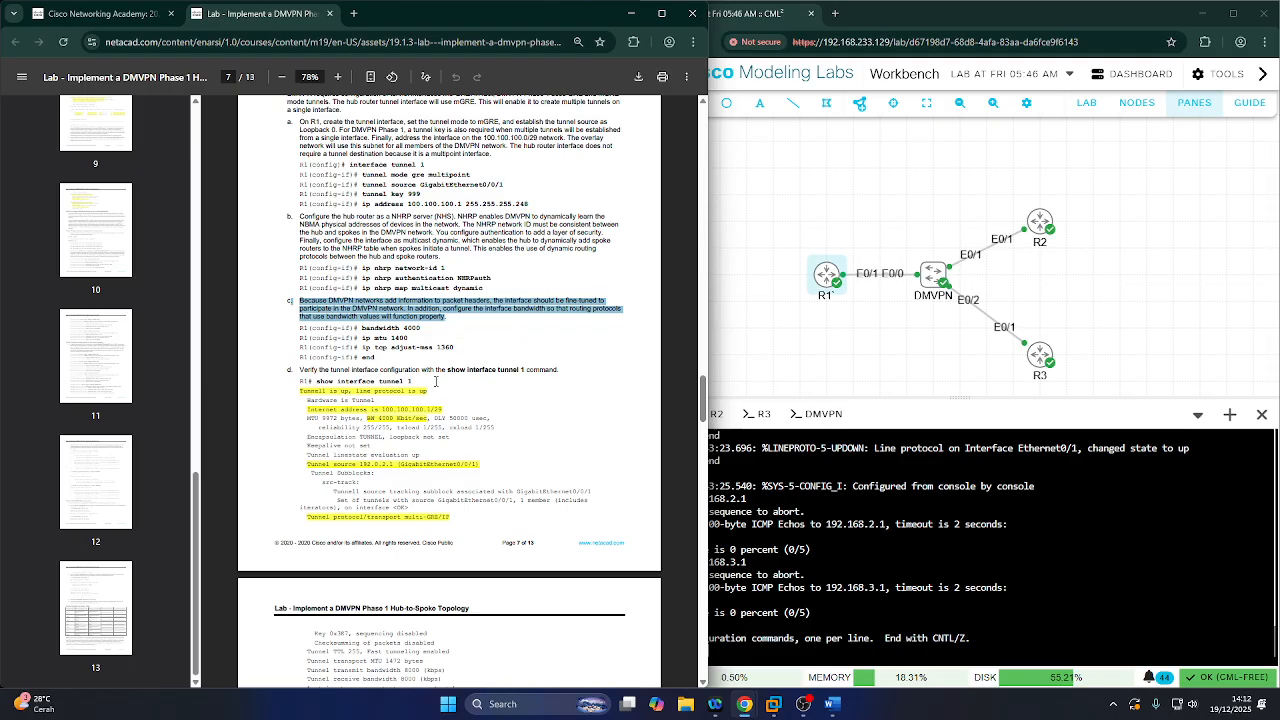
scroll(440, 378, up, 3)
drag(347, 300, 426, 299)
key(super+c)
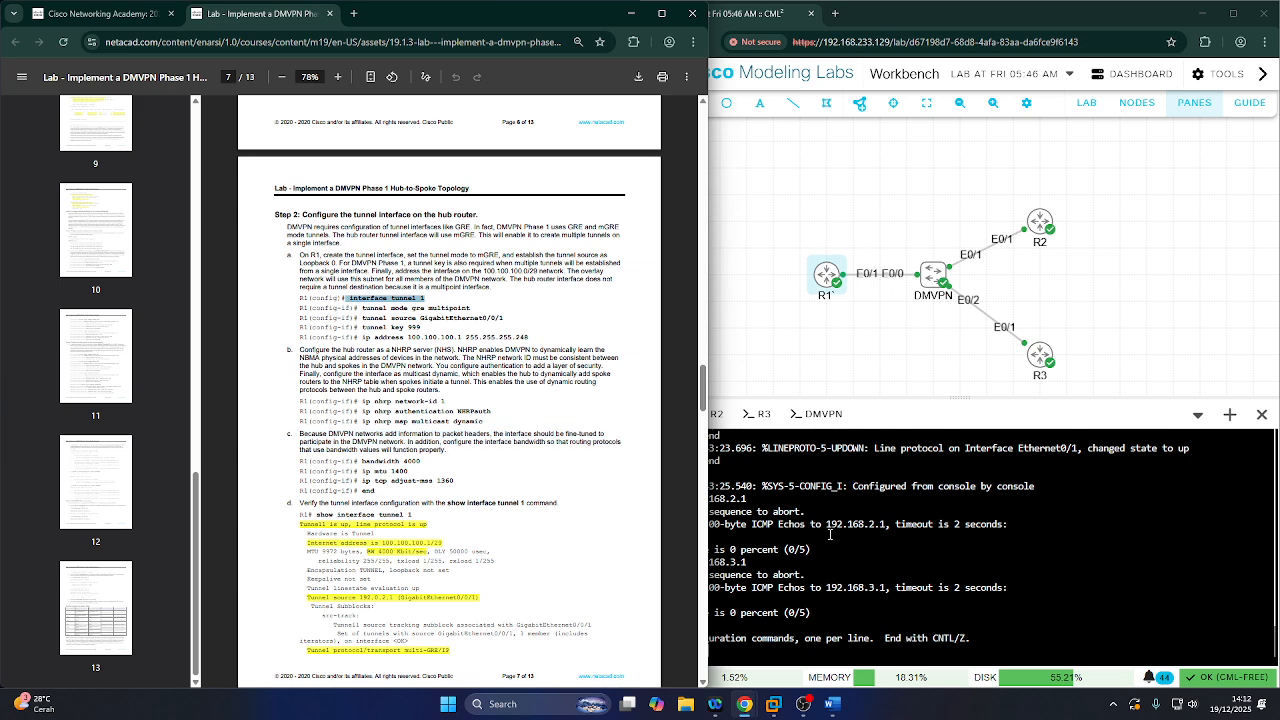
click(744, 646)
- On R1, enter interface Tunnel 1 and set tunnel mode gre multipoint
right_click(743, 648)
click(764, 497)
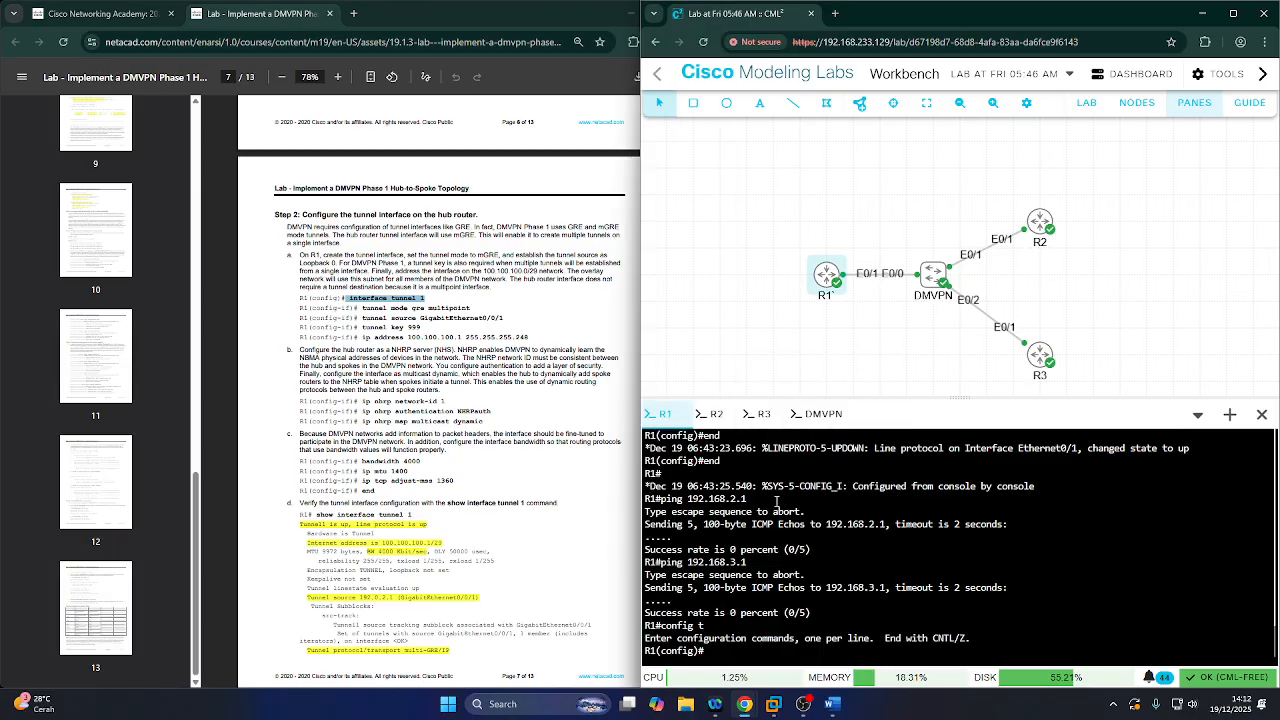
key(Return)
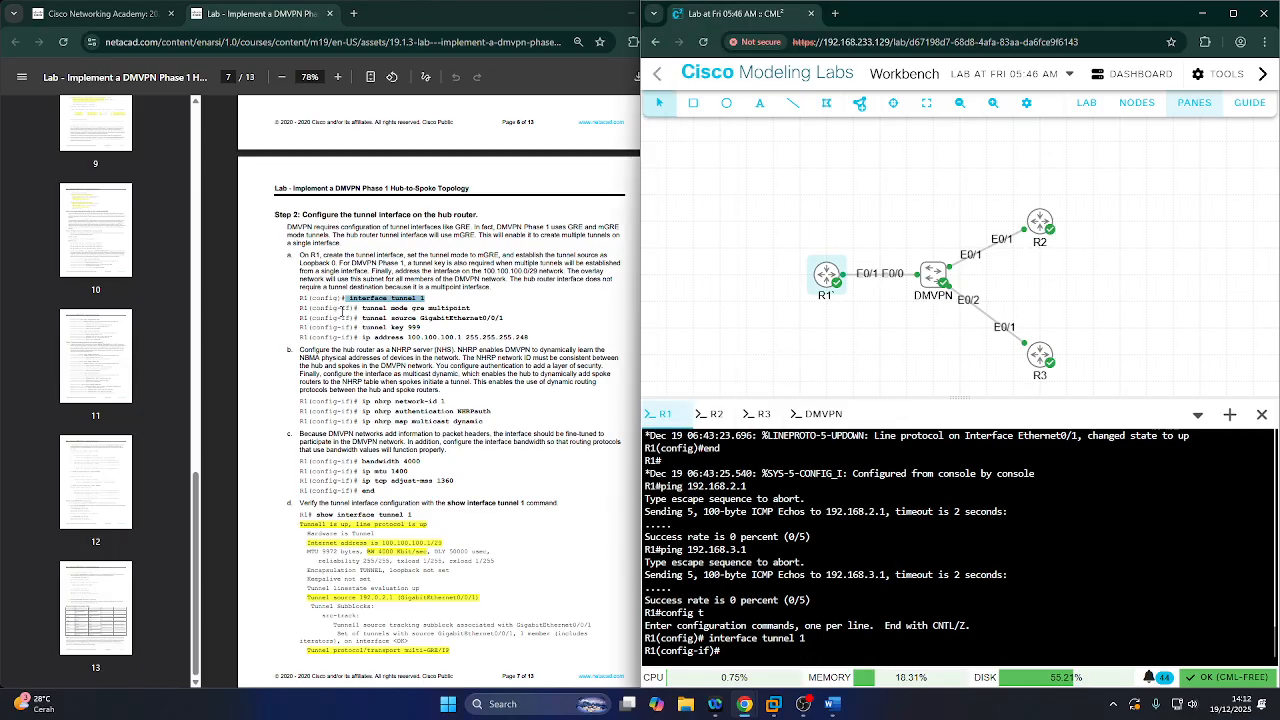
drag(359, 308, 472, 309)
key(super+c)
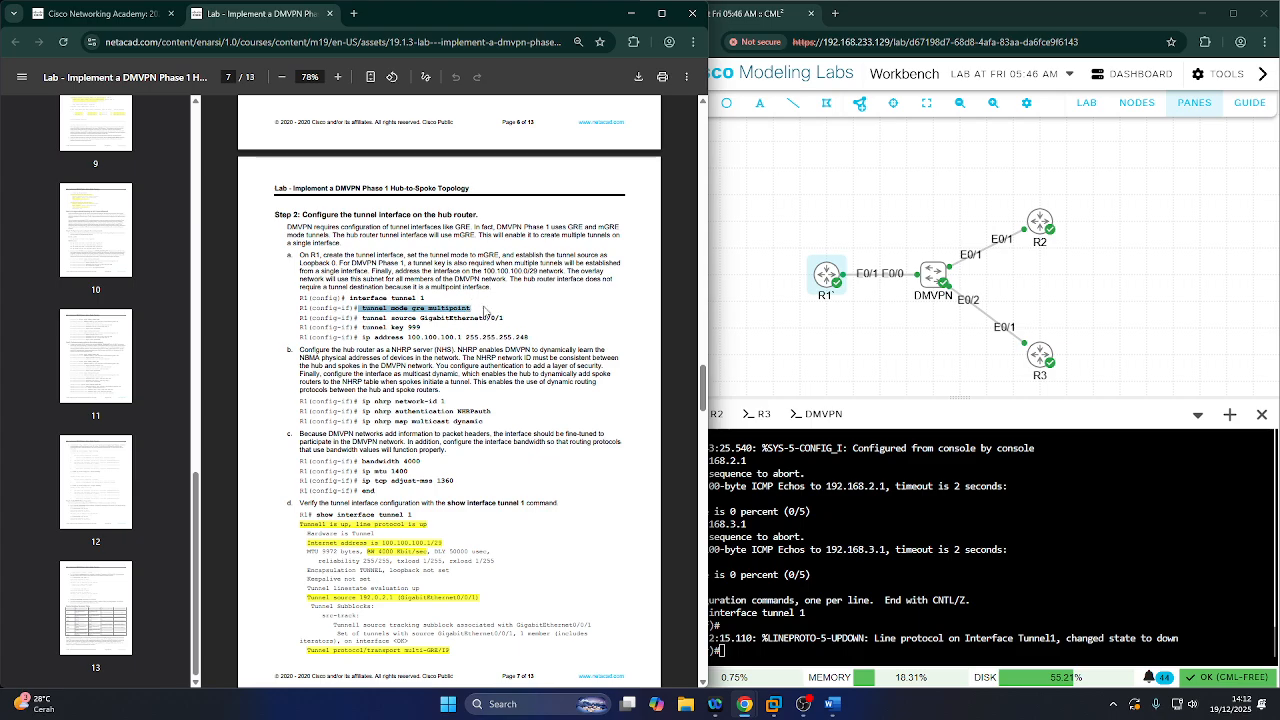
click(710, 510)
right_click(793, 652)
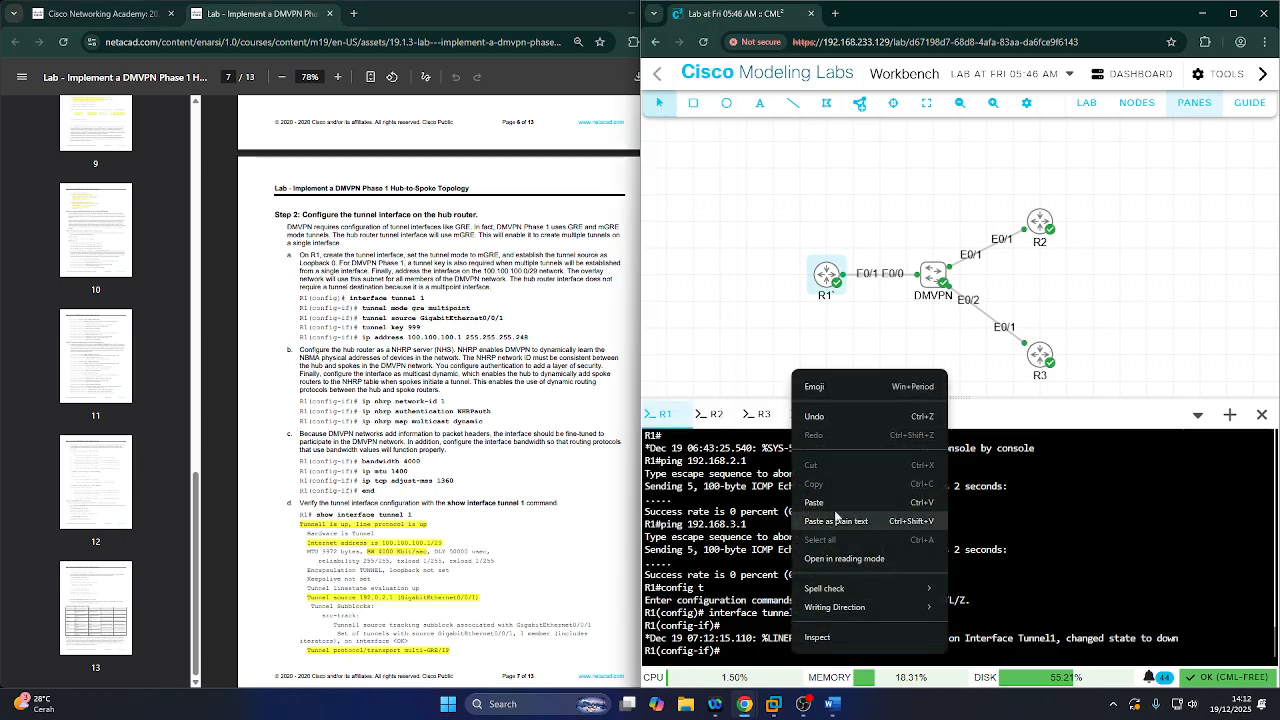
click(843, 502)
key(Return)
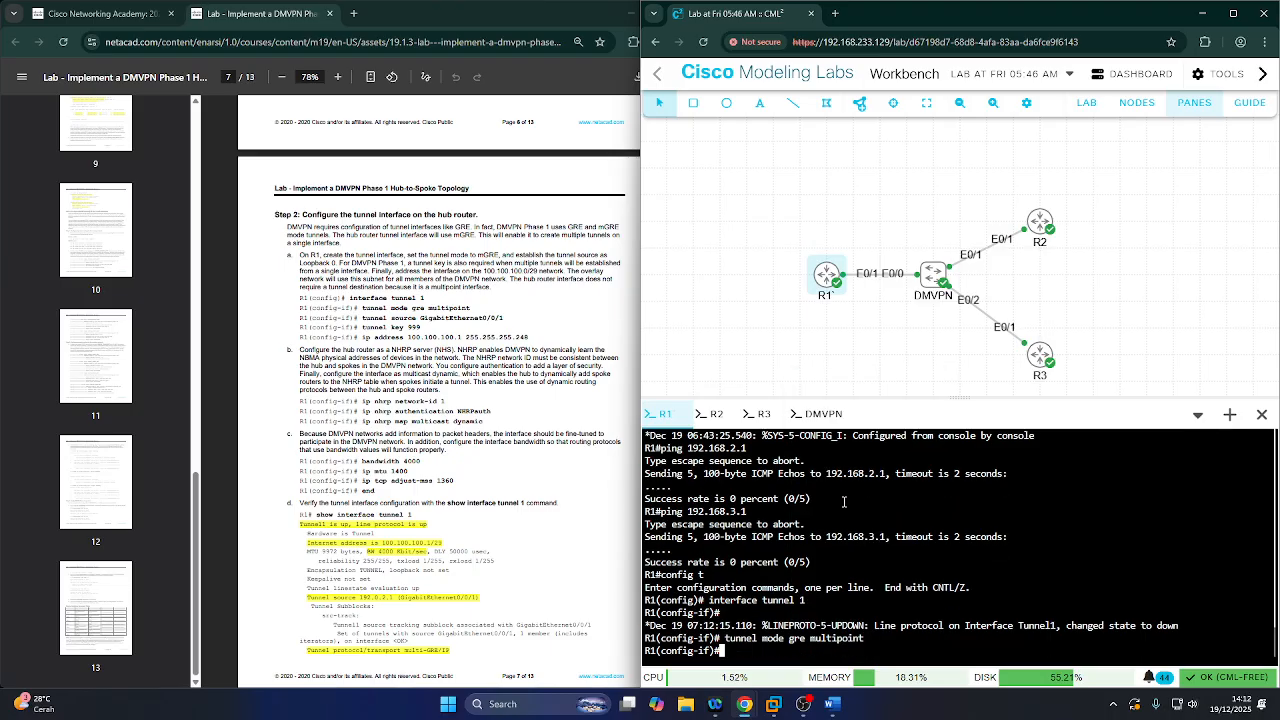
- Set the tunnel source to Ethernet0/1, correcting the pasted interface number
drag(362, 318, 509, 320)
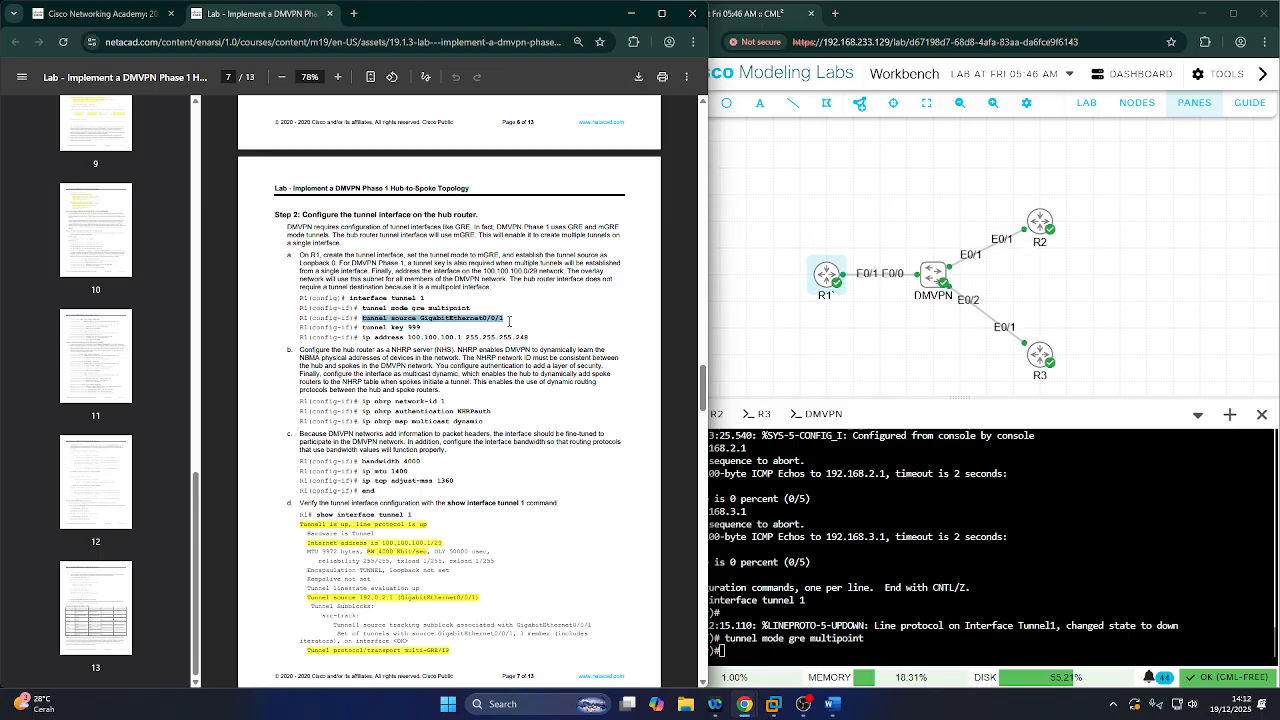
click(775, 648)
right_click(776, 652)
click(829, 495)
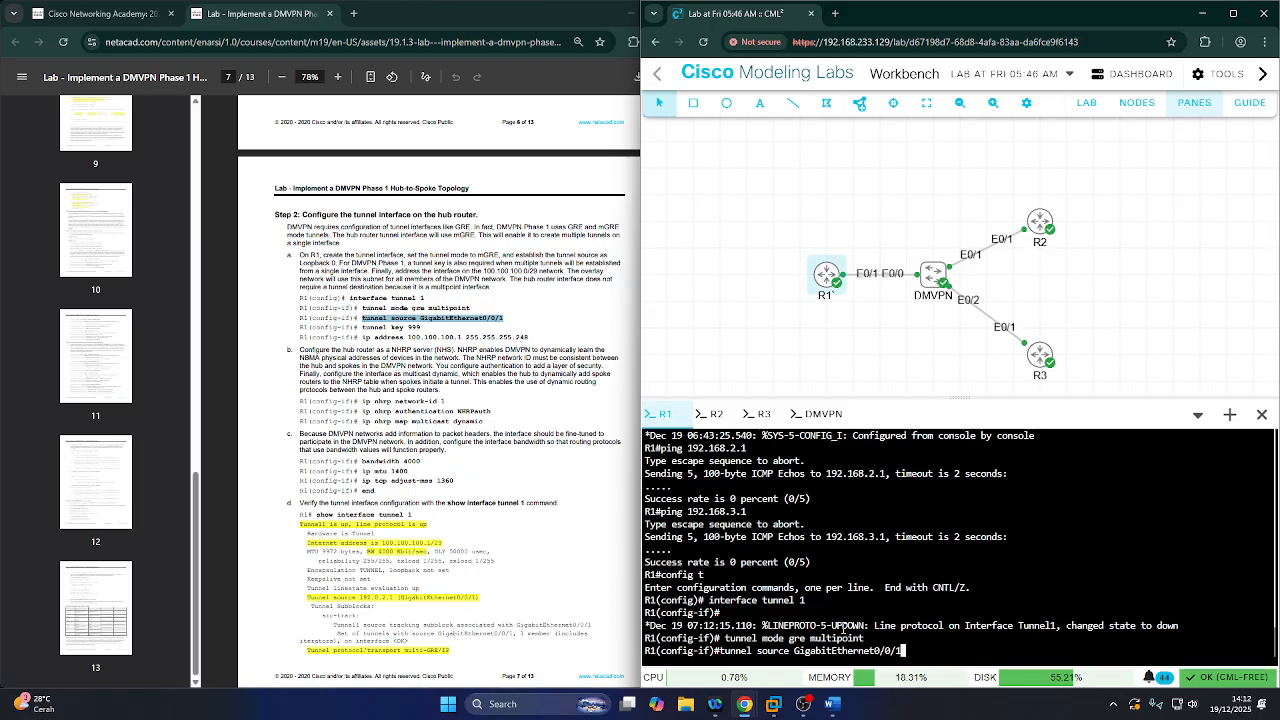
key(Left)
key(BackSpace)
key(BackSpace)
key(Left)
key(Left)
key(Left)
key(Left)
key(Left)
key(Left)
key(Left)
key(Left)
key(Left)
key(BackSpace)
key(BackSpace)
key(BackSpace)
key(BackSpace)
key(BackSpace)
key(BackSpace)
key(BackSpace)
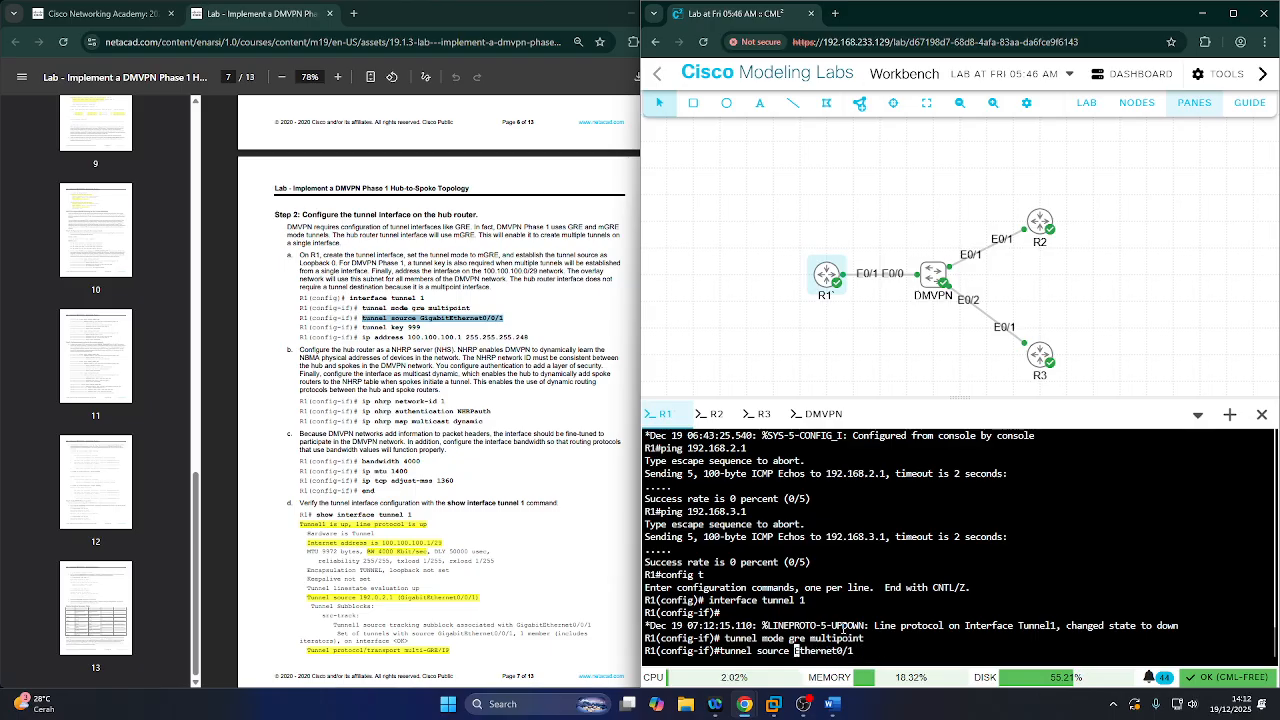
key(Return)
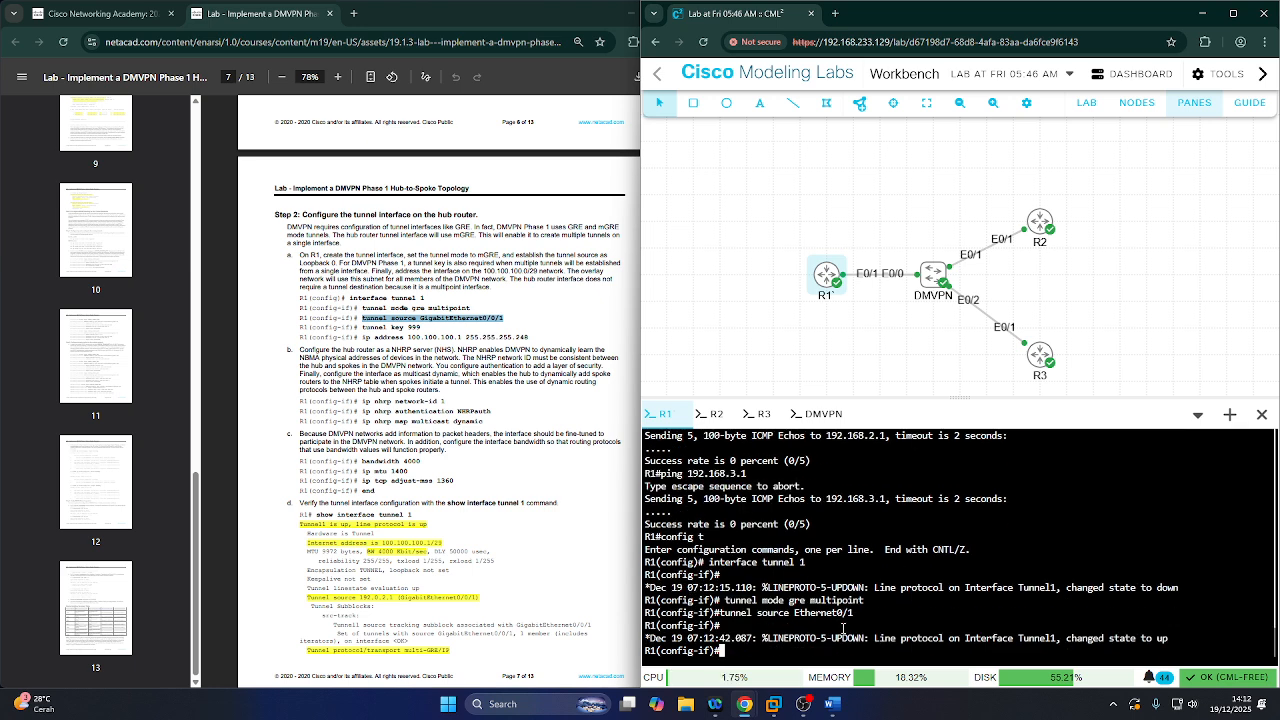
- Apply tunnel key 999 and IP address 100.100.100.1/29 to Tunnel 1
drag(362, 328, 425, 328)
key(super+c)
click(776, 650)
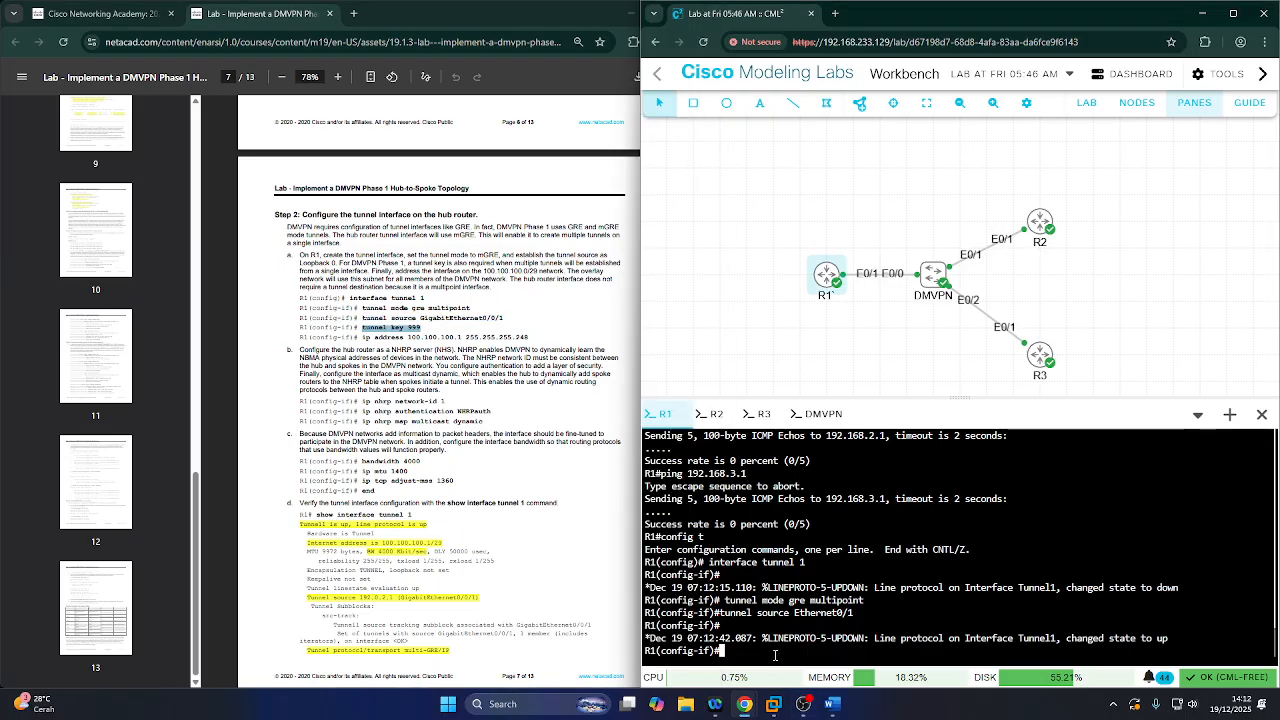
right_click(776, 655)
click(813, 504)
key(Return)
drag(362, 337, 537, 338)
key(super+c)
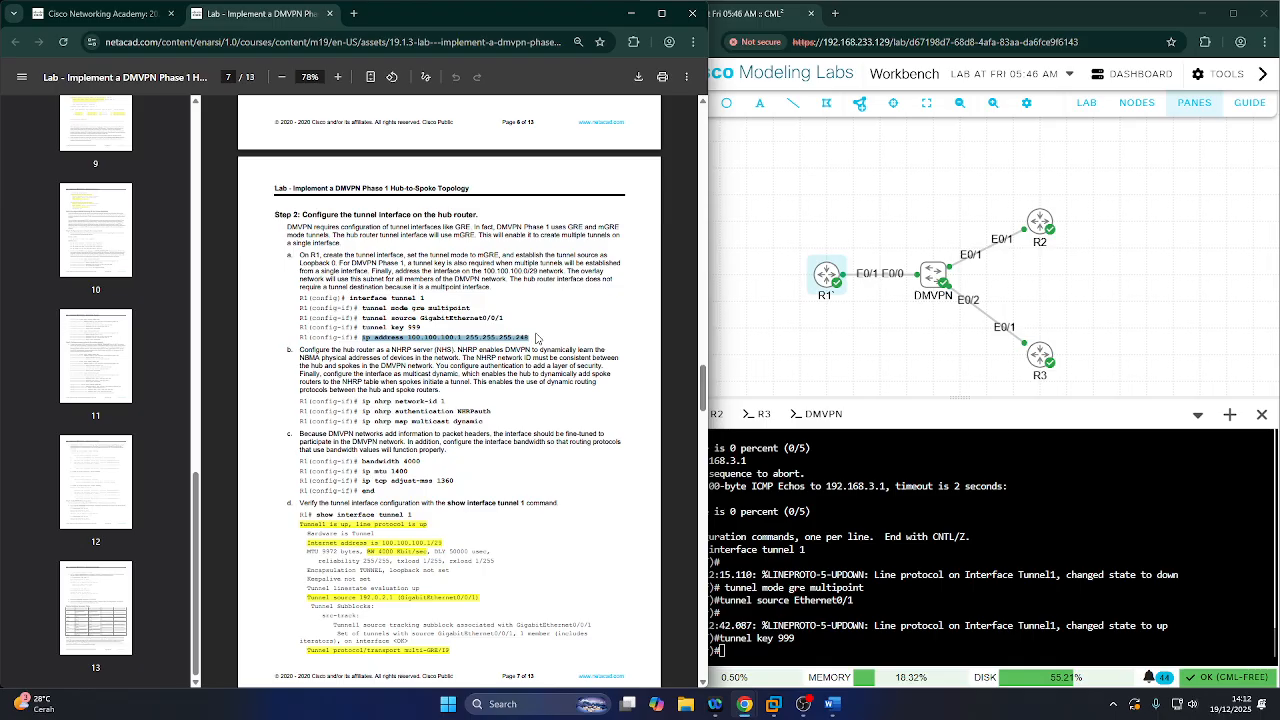
scroll(537, 338, down, 4)
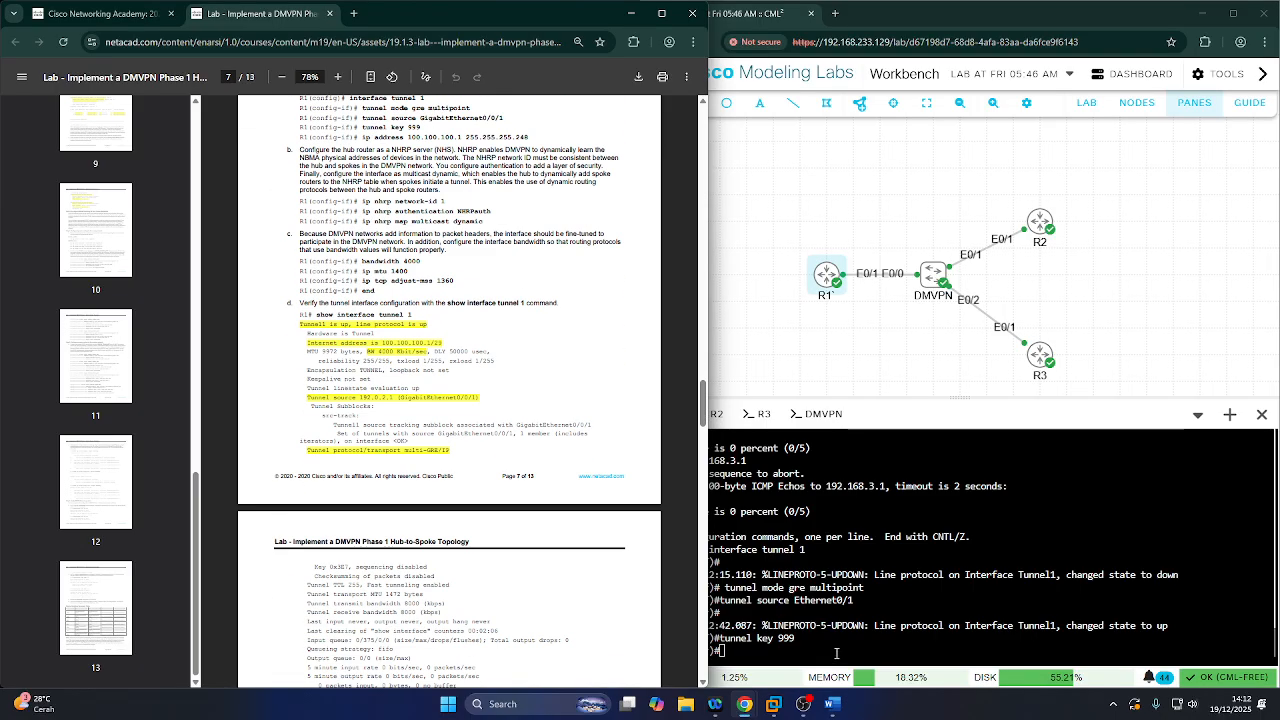
right_click(830, 604)
click(858, 501)
key(Return)
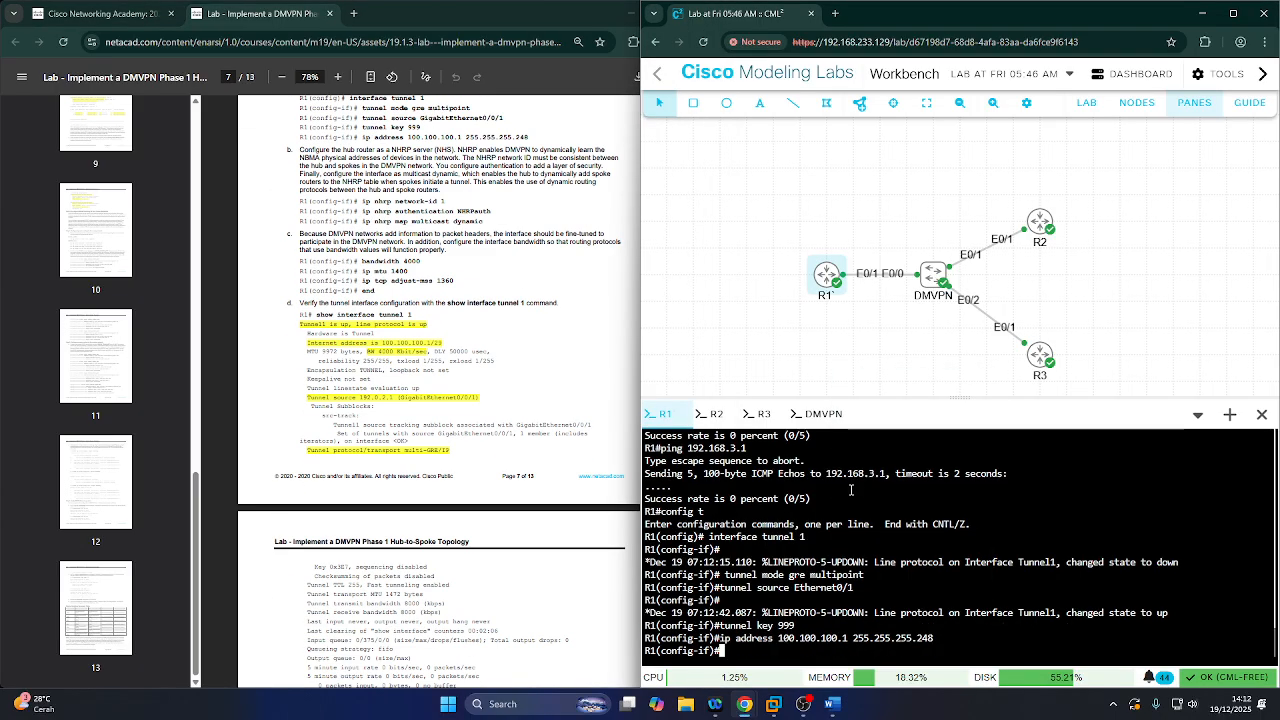
- Add NHRP network-id 1, NHRP authentication and the NHRP multicast mapping
drag(358, 204, 446, 201)
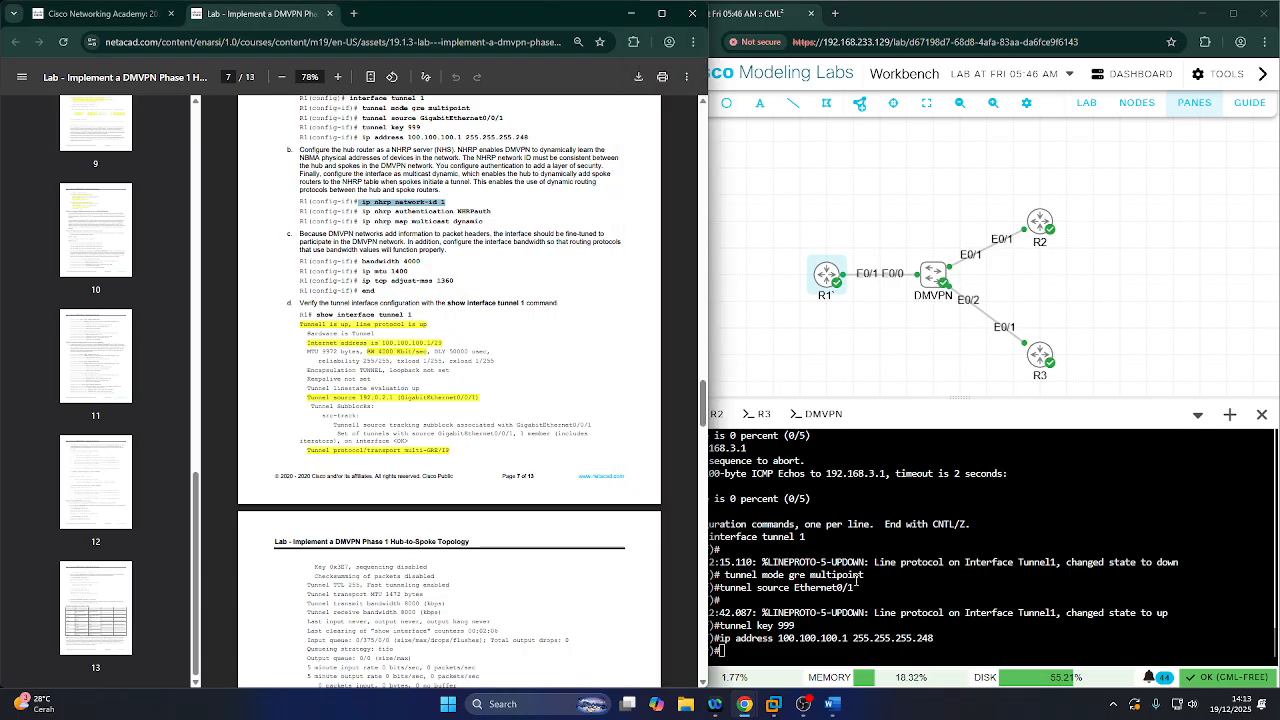
right_click(818, 653)
click(850, 498)
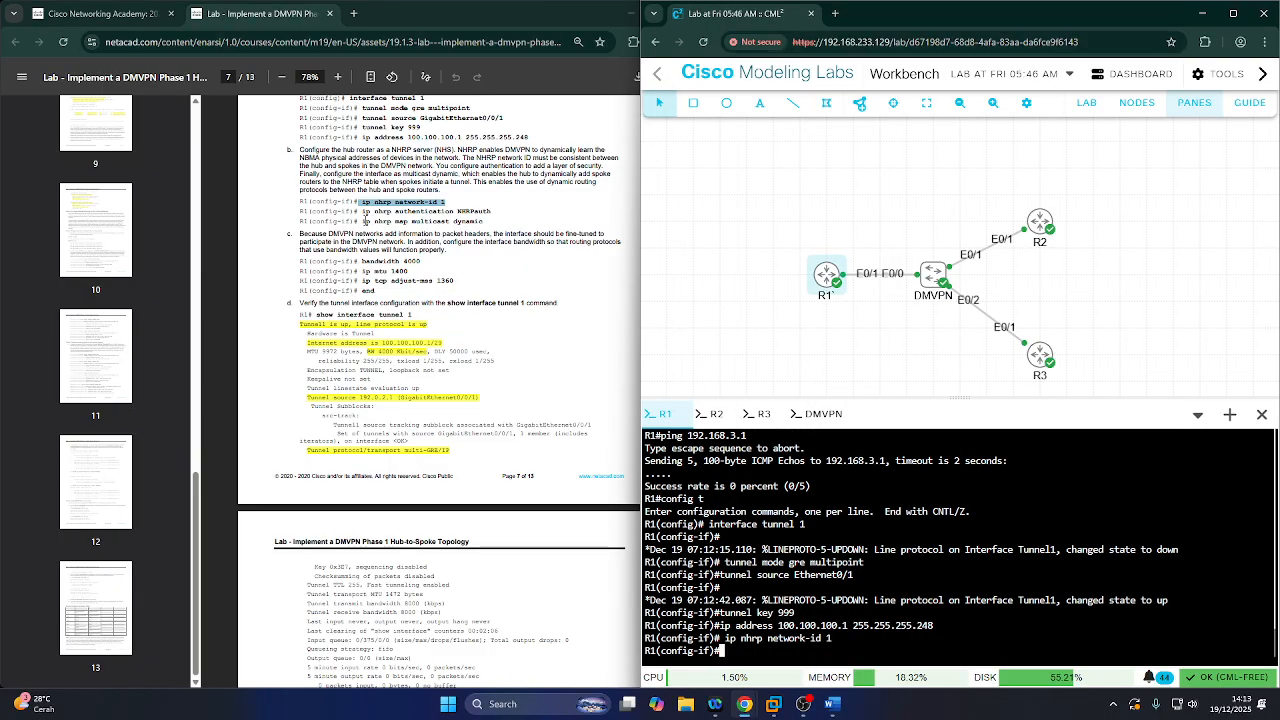
drag(361, 212, 502, 218)
key(super+c)
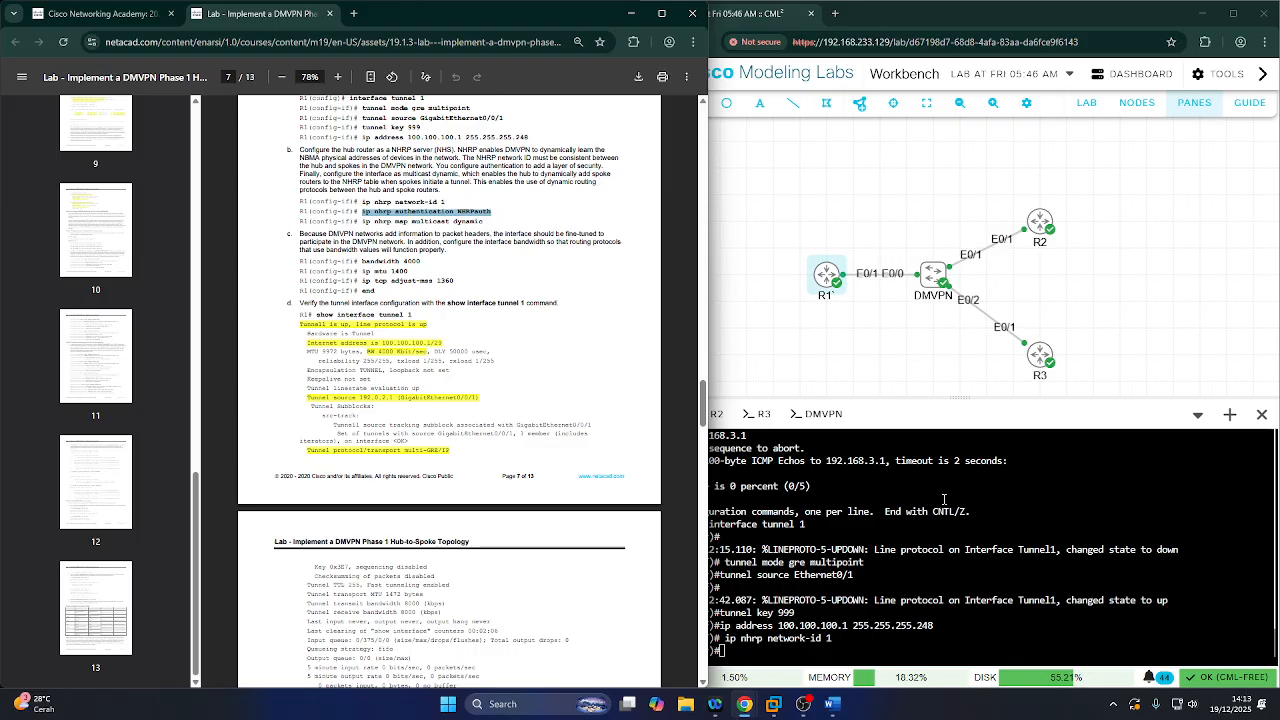
click(820, 668)
right_click(818, 652)
click(867, 497)
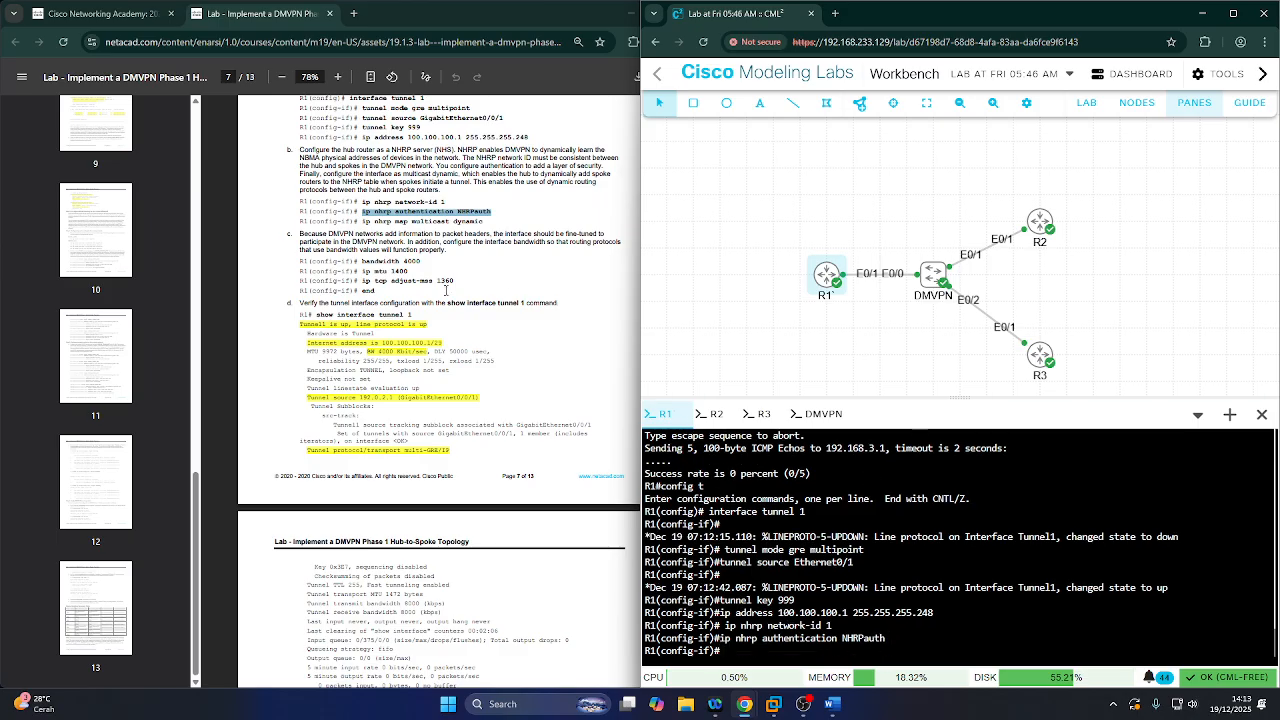
drag(362, 221, 489, 223)
key(super+c)
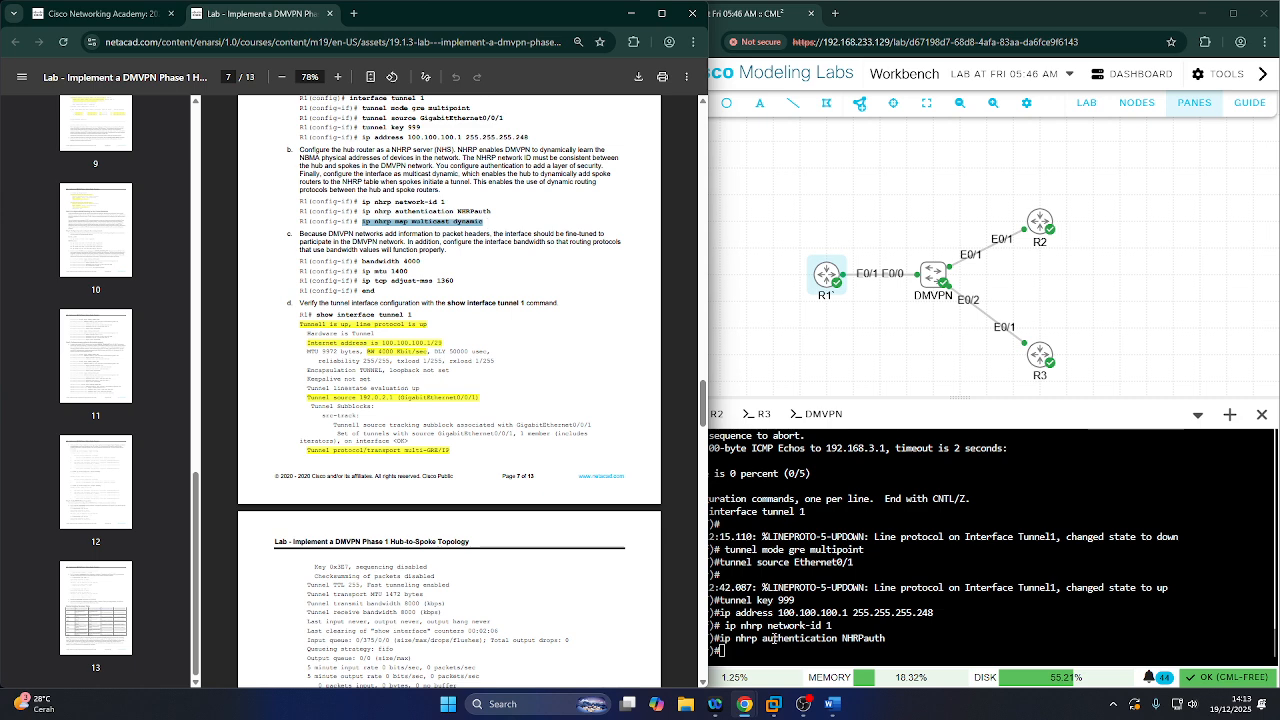
right_click(779, 578)
click(803, 497)
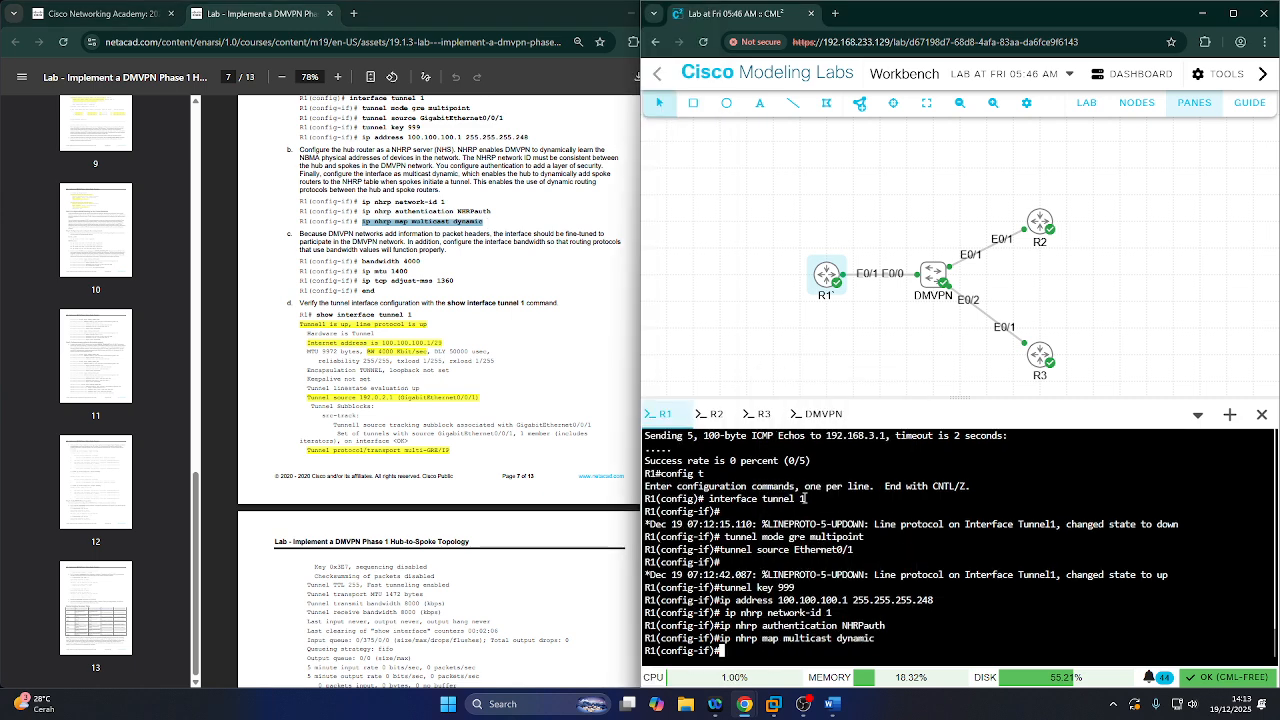
- Set Tunnel 1 bandwidth to 4000 and ip mtu to 1400
click(414, 255)
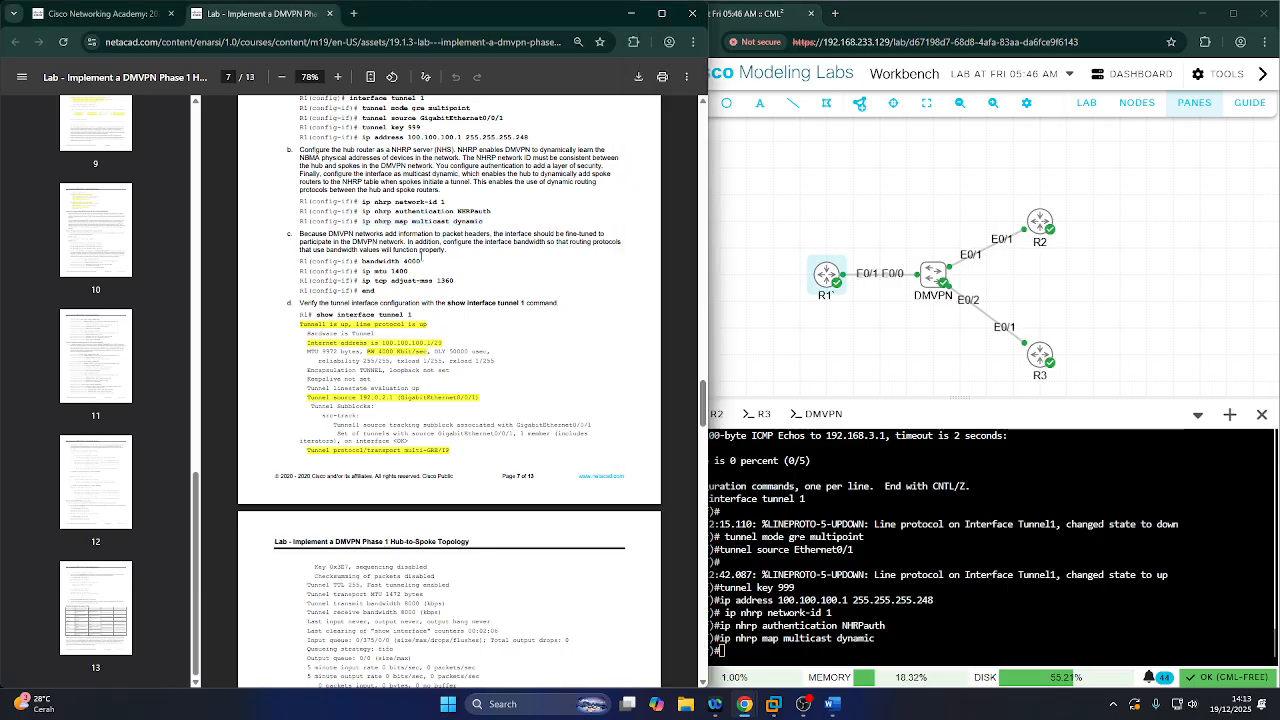
scroll(414, 255, down, 1)
drag(361, 195, 428, 197)
key(super+c)
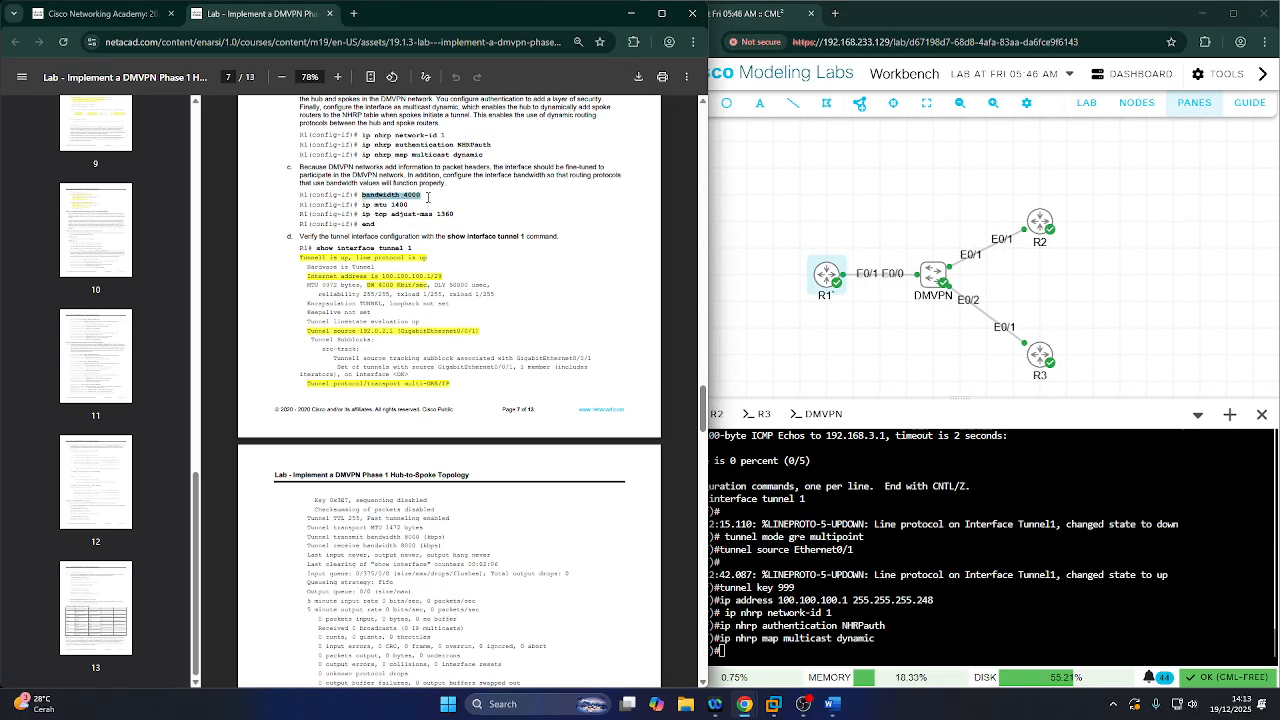
click(762, 641)
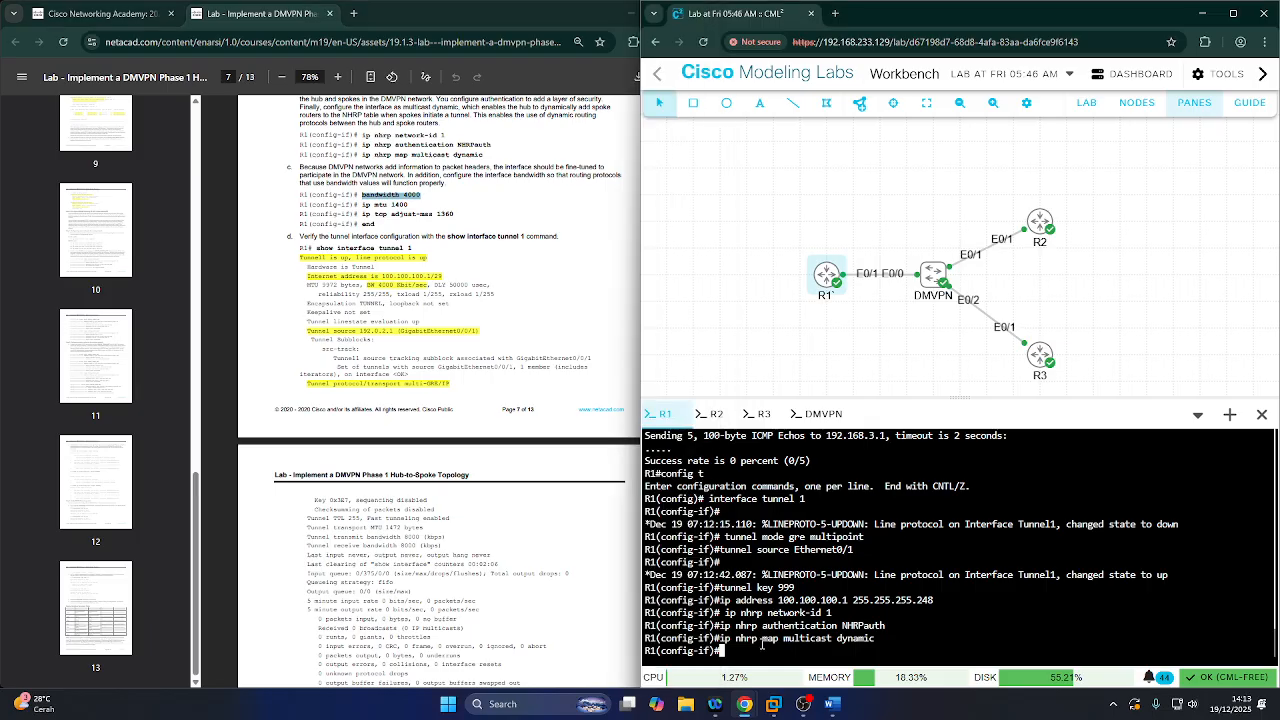
right_click(762, 641)
click(783, 491)
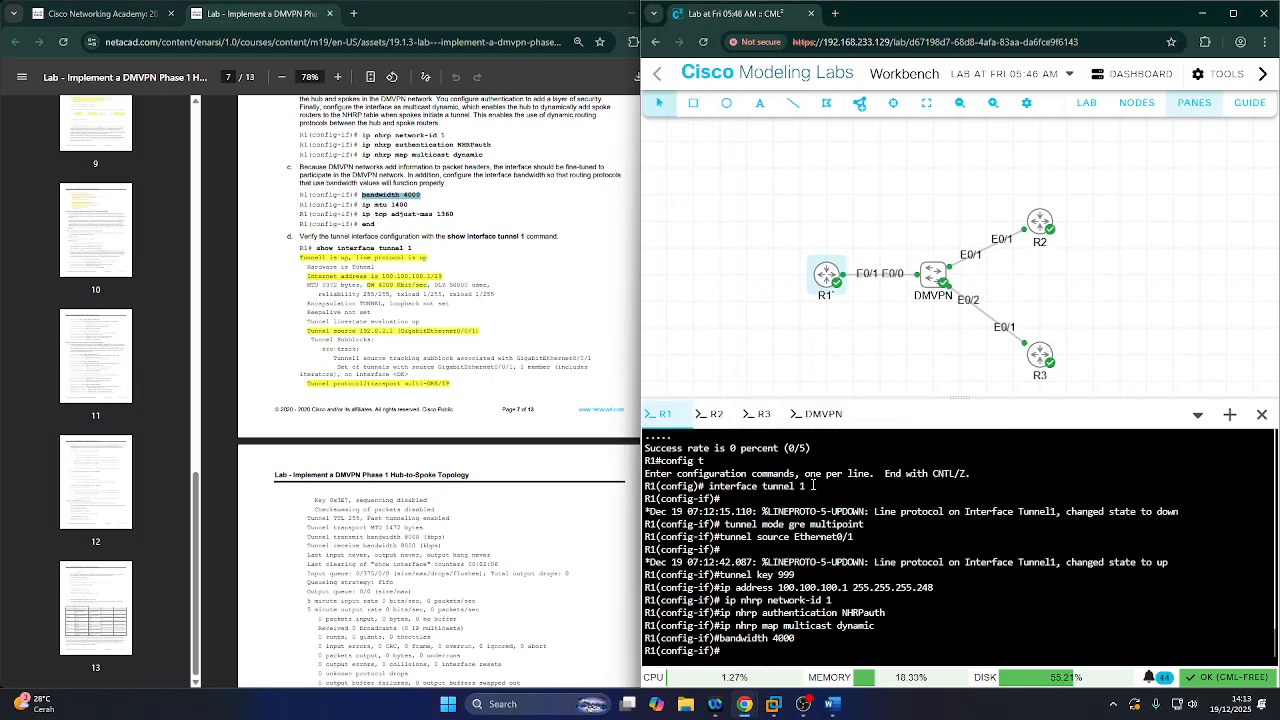
drag(360, 205, 411, 205)
key(super+c)
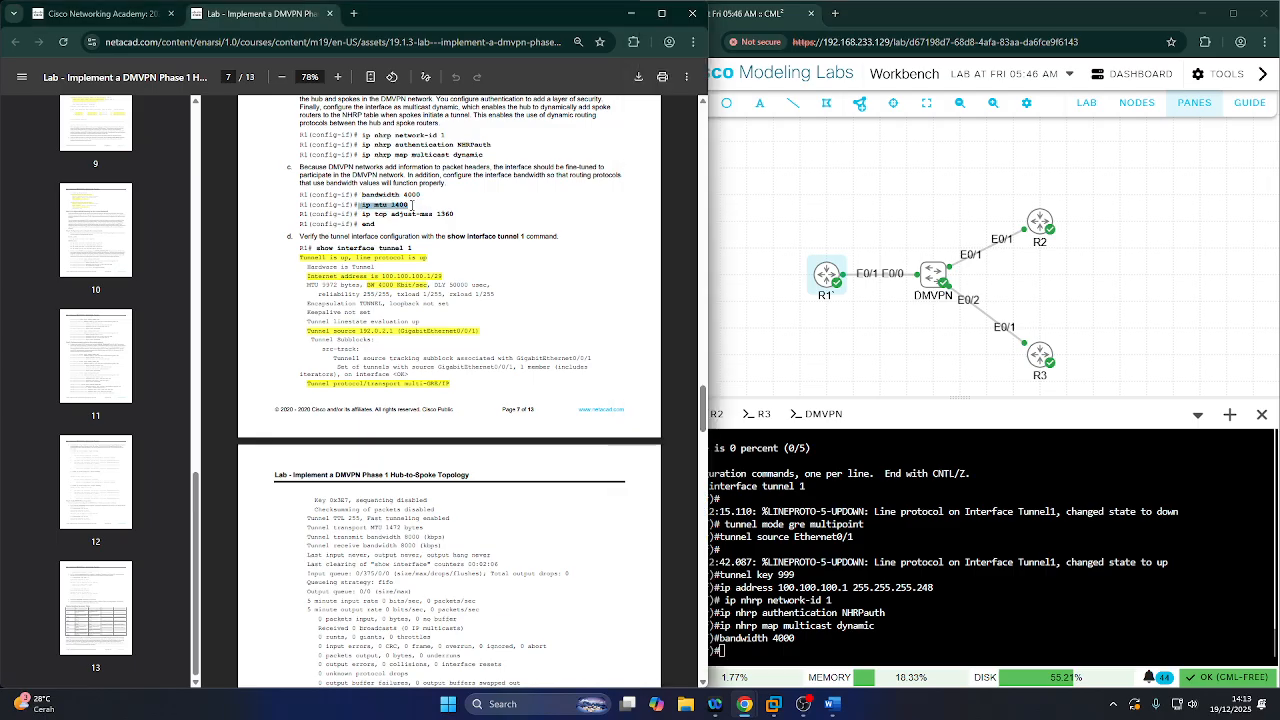
click(833, 658)
right_click(833, 658)
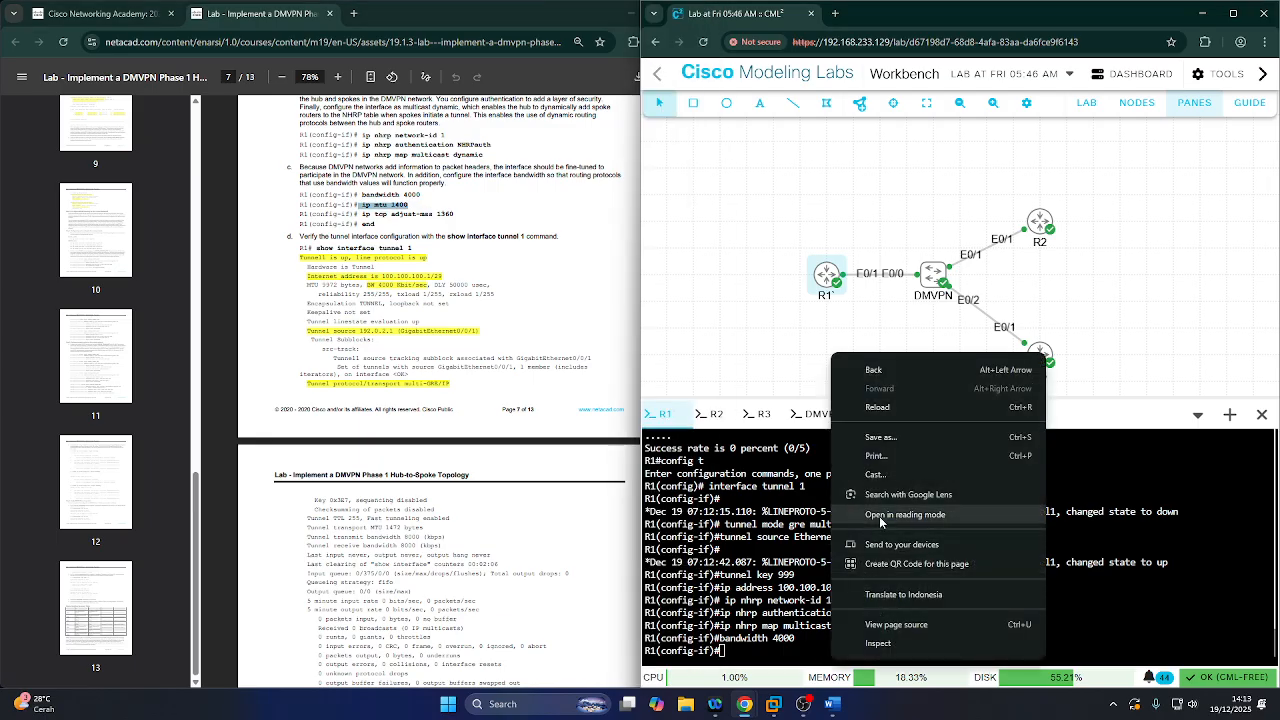
right_click(768, 655)
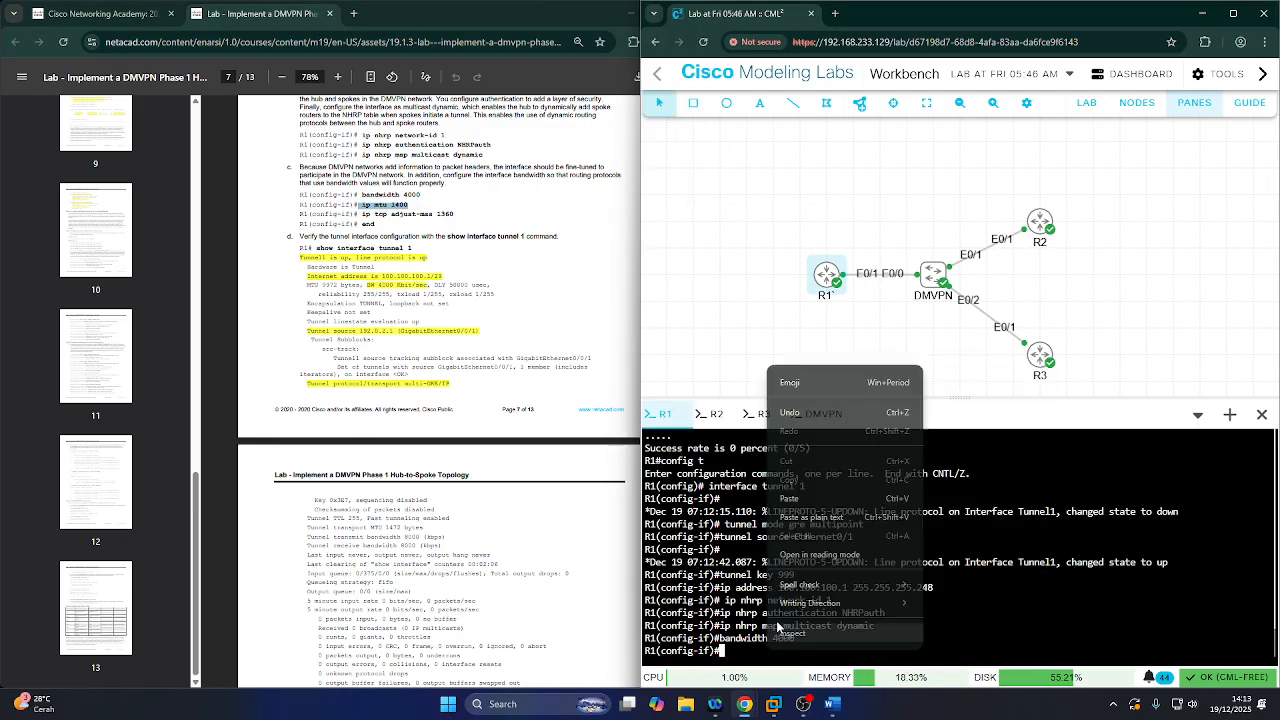
click(824, 505)
key(Return)
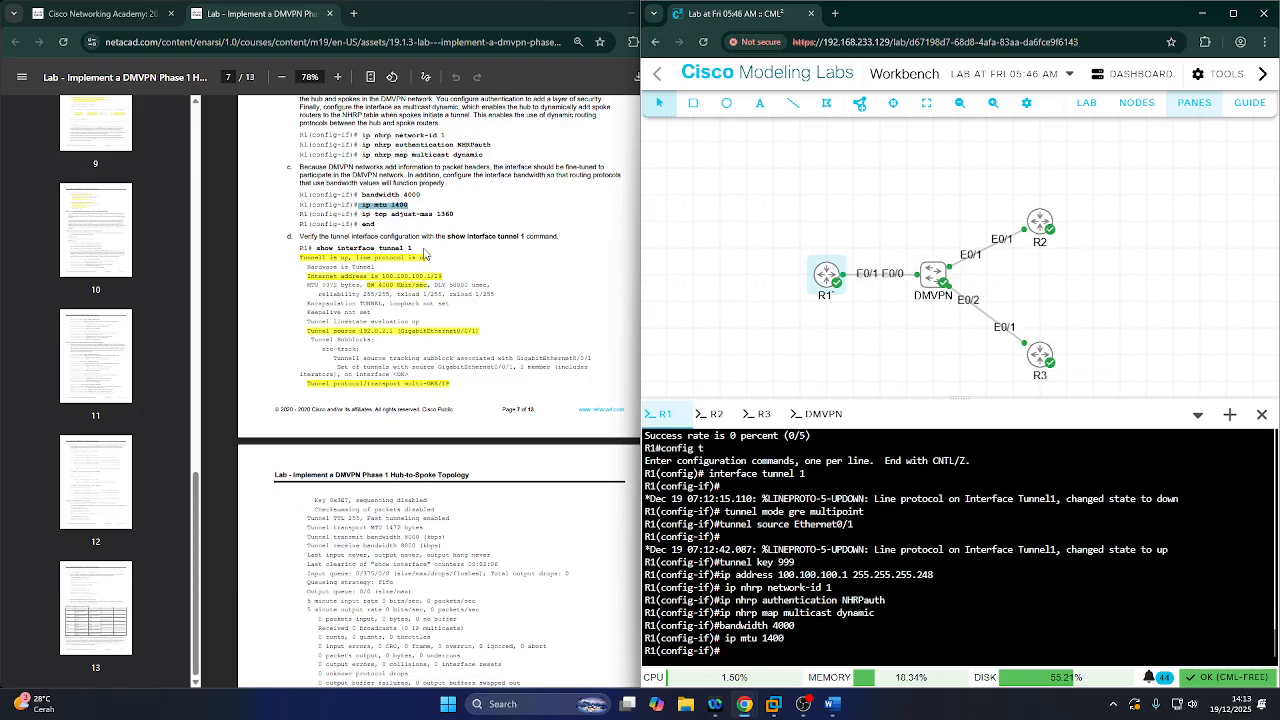
- Apply ip tcp adjust-mss 1360, then type end to exit configuration mode
drag(360, 214, 452, 216)
key(super+c)
click(760, 653)
right_click(758, 653)
click(785, 495)
key(Return)
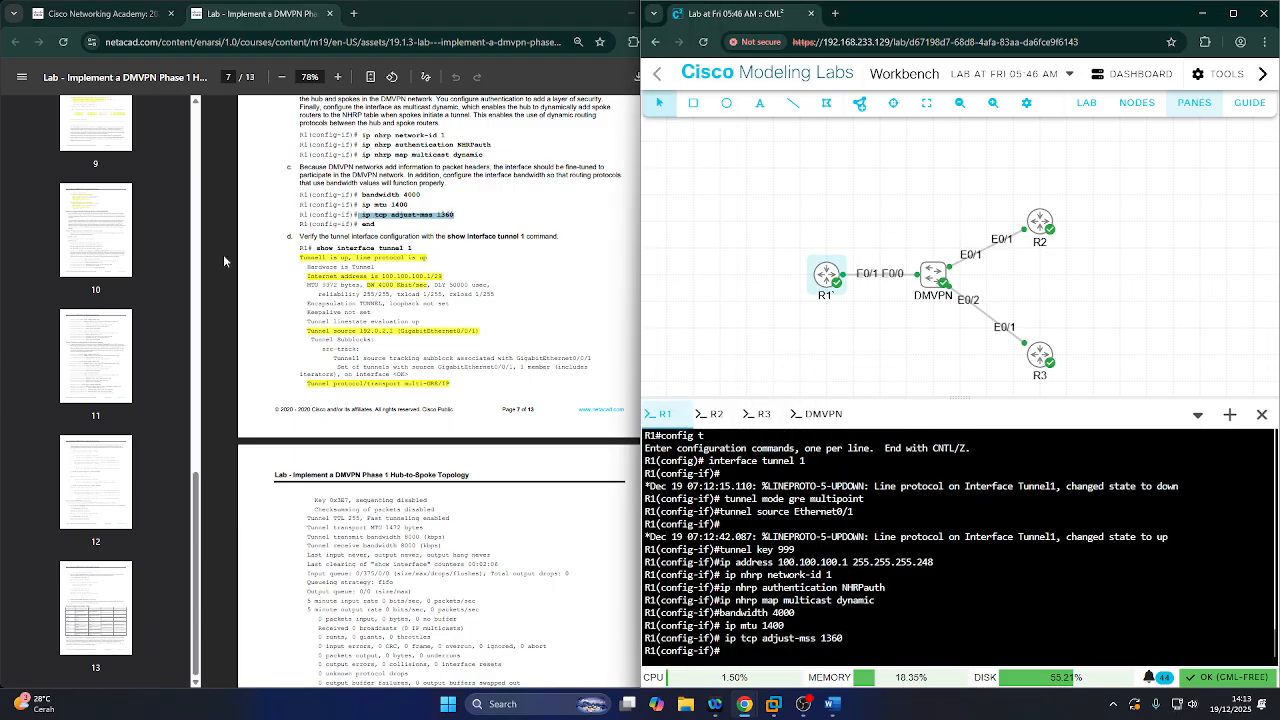
text(end)
key(Return)
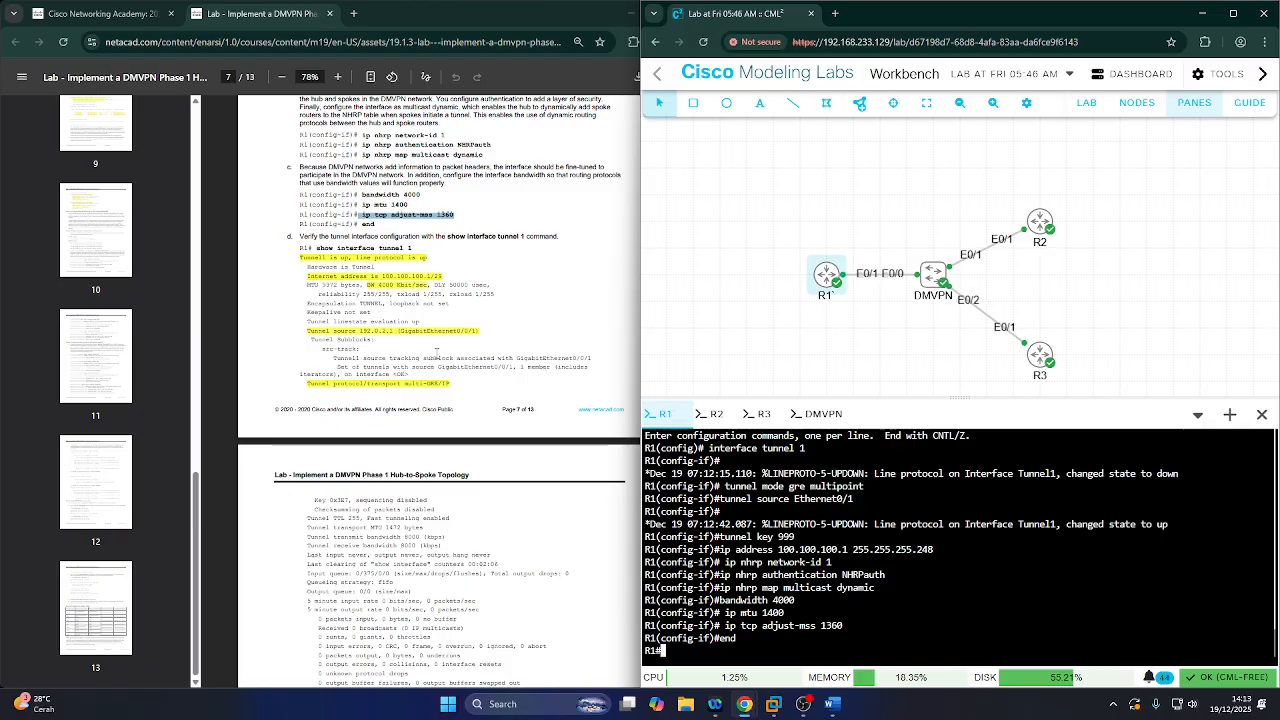
- Enlarge the console and run show interface tunnel 1 on R1
drag(820, 398, 846, 123)
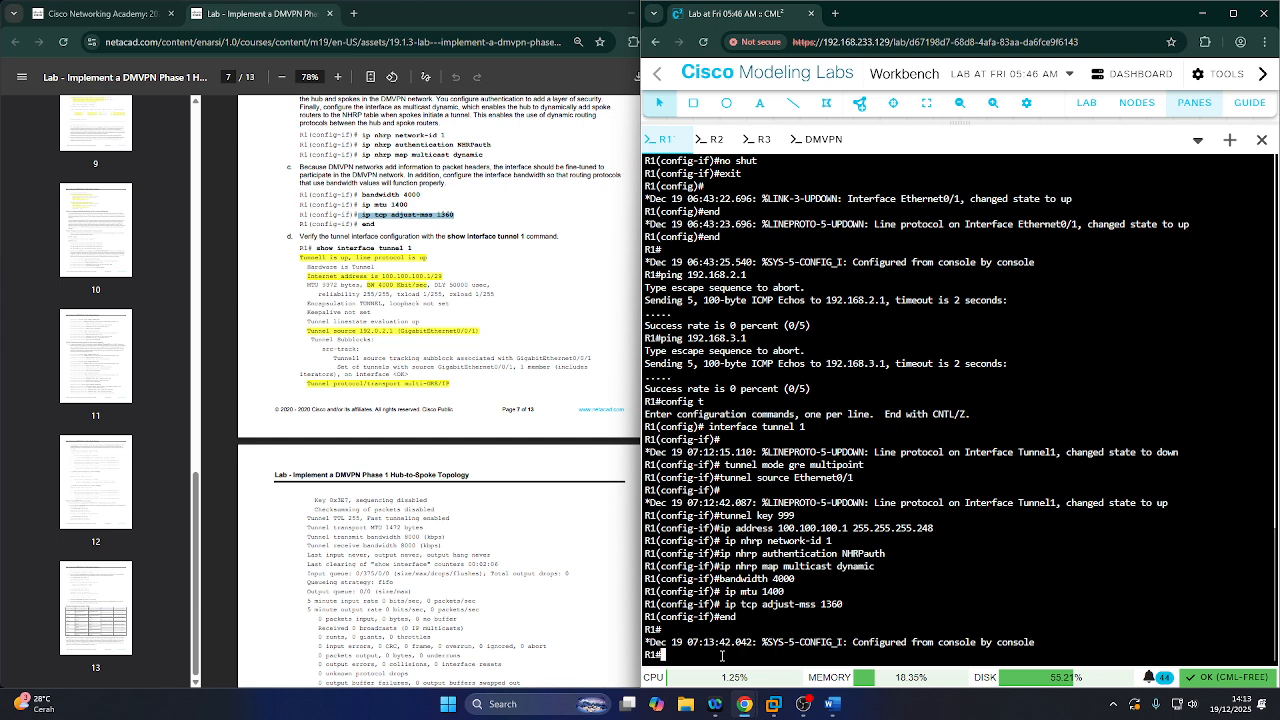
text(show ip)
text( interface)
text( tunel )
text(1)
key(Return)
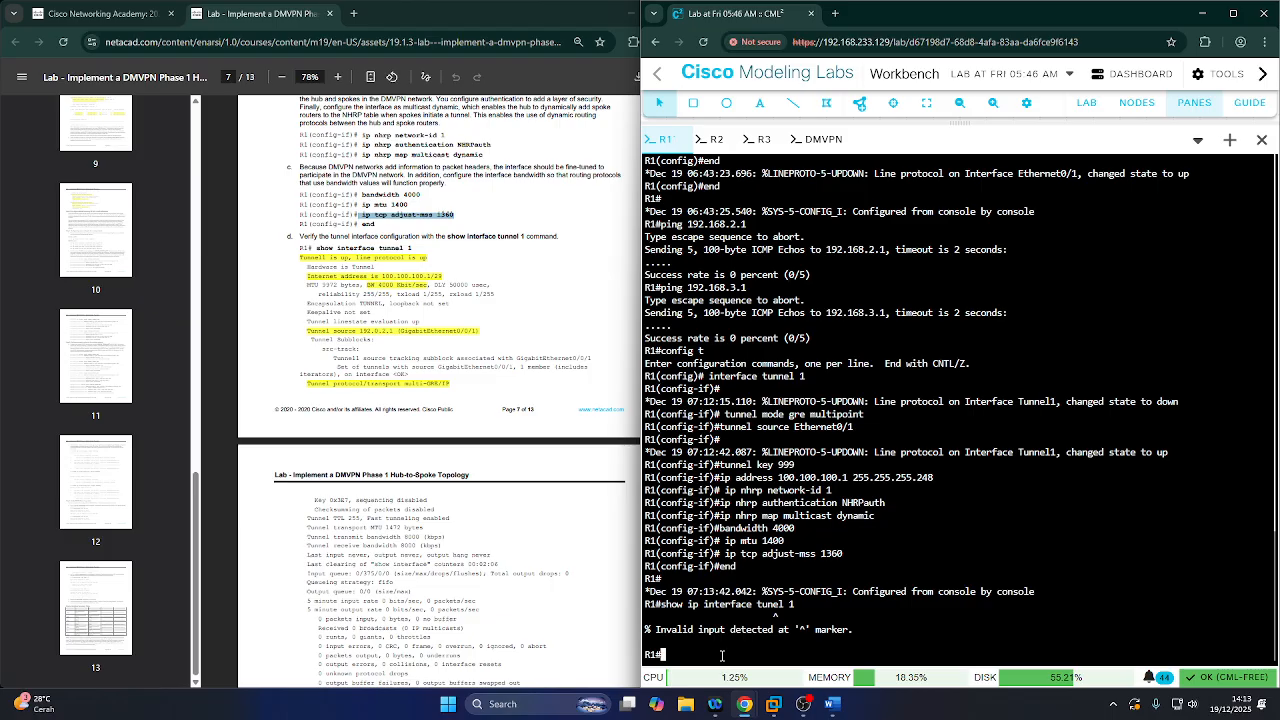
drag(414, 249, 311, 248)
key(super+c)
click(737, 519)
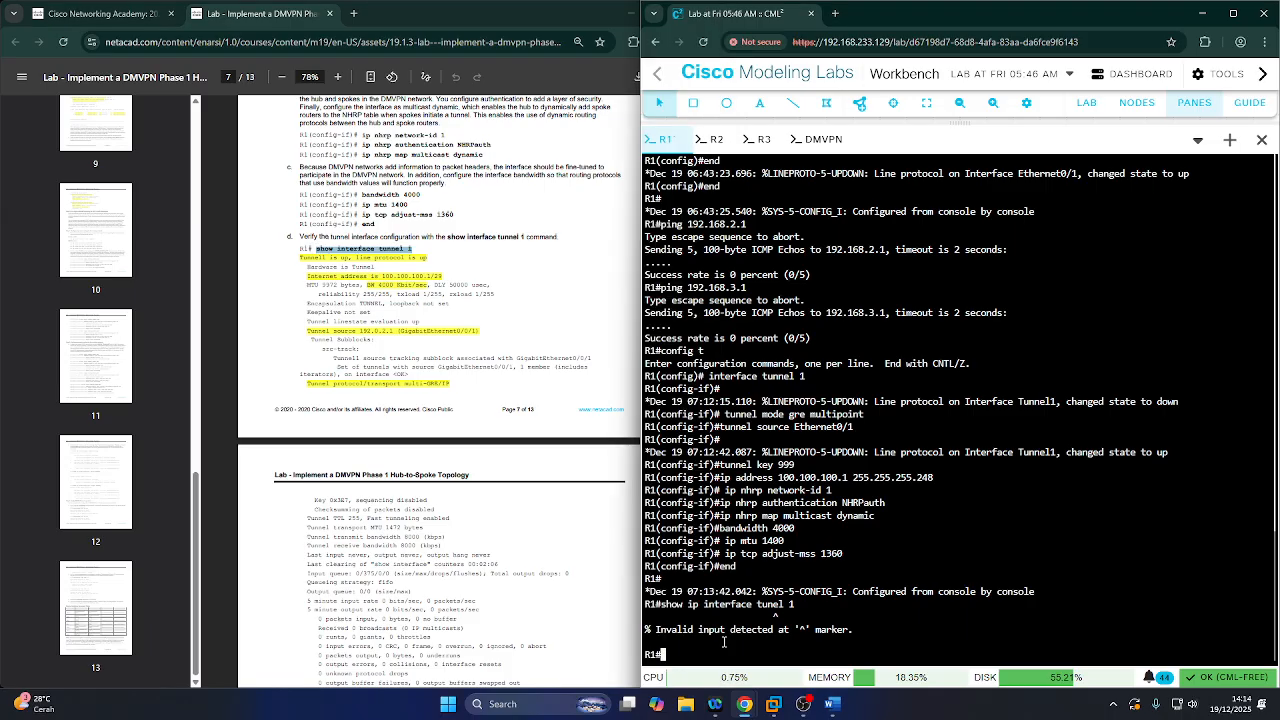
right_click(728, 652)
click(792, 489)
key(Return)
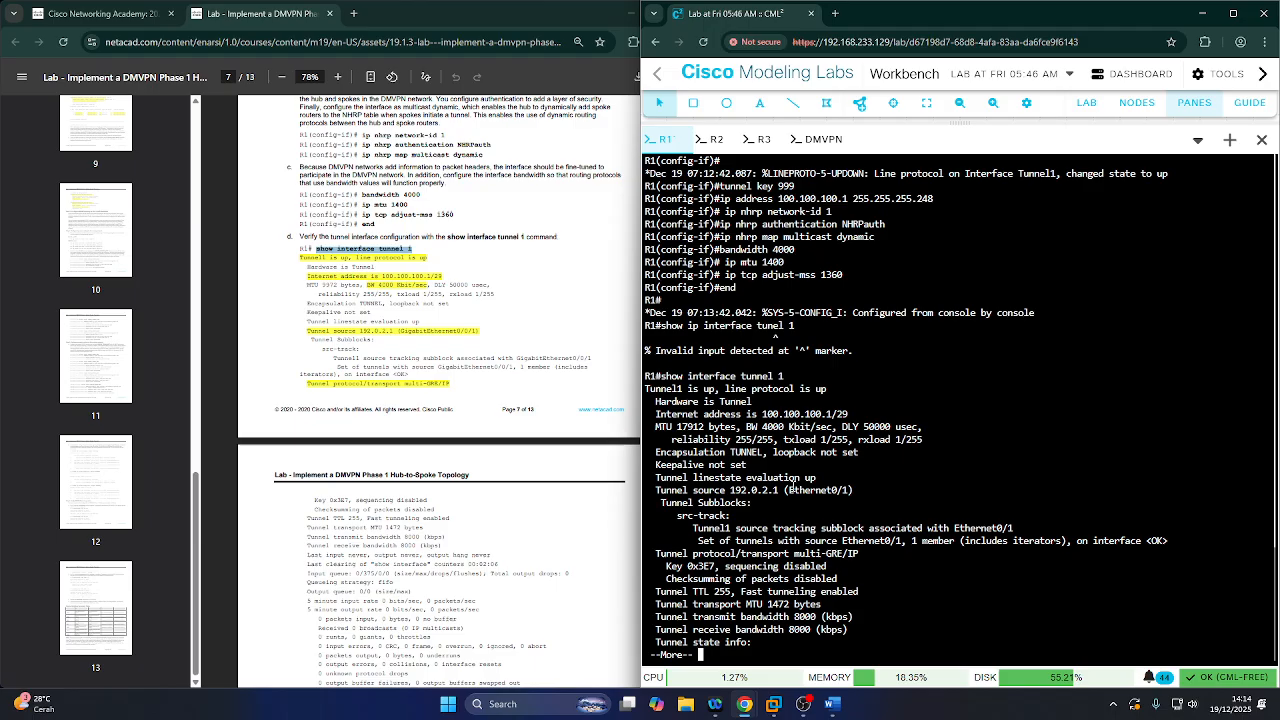
- Capture the Tunnel1 up/up, 100.100.100.1/29 output with a screen snip
scroll(853, 428, up, 5)
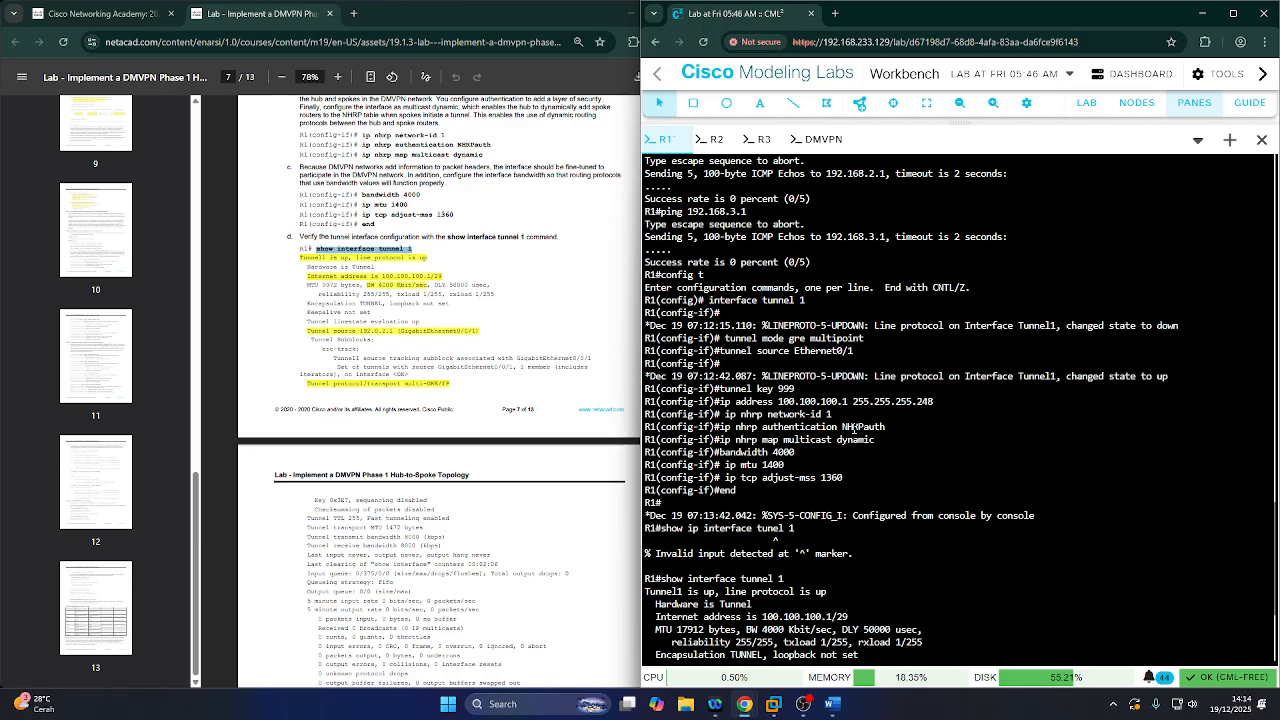
key(super+shift+s)
drag(643, 268, 1277, 504)
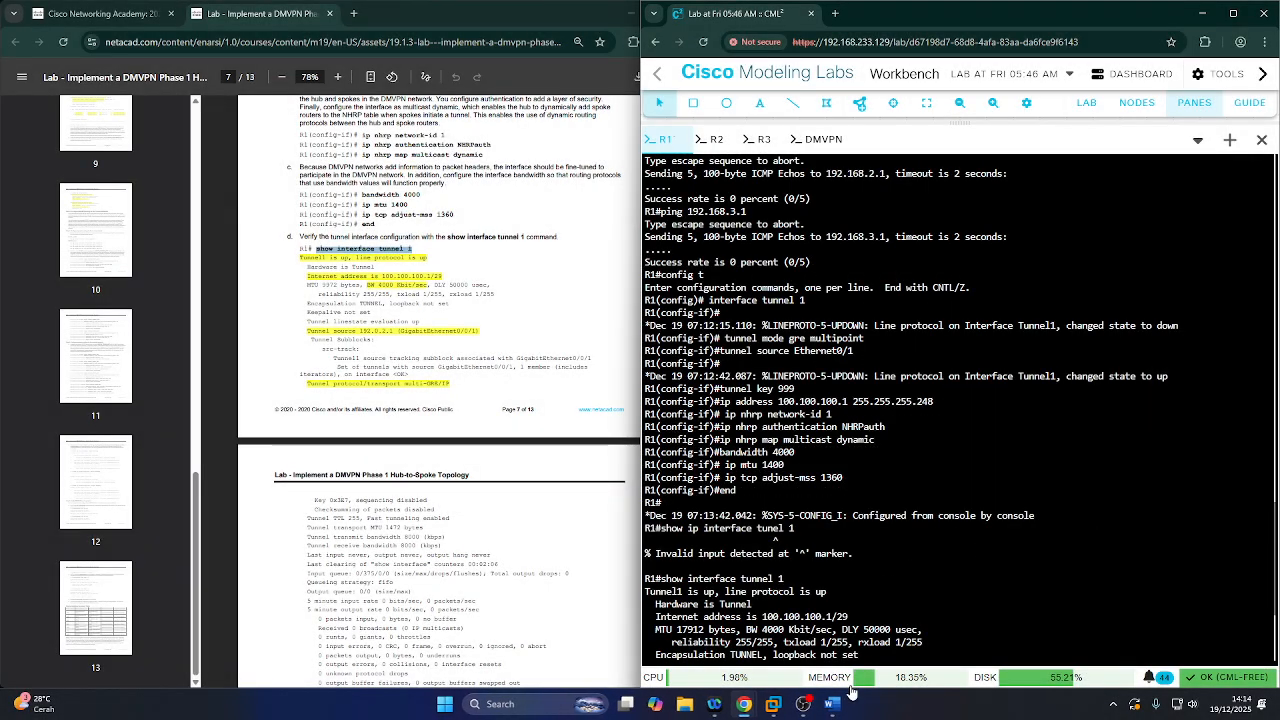
- Paste the first tunnel screenshot into Word and page through the remaining output
click(832, 704)
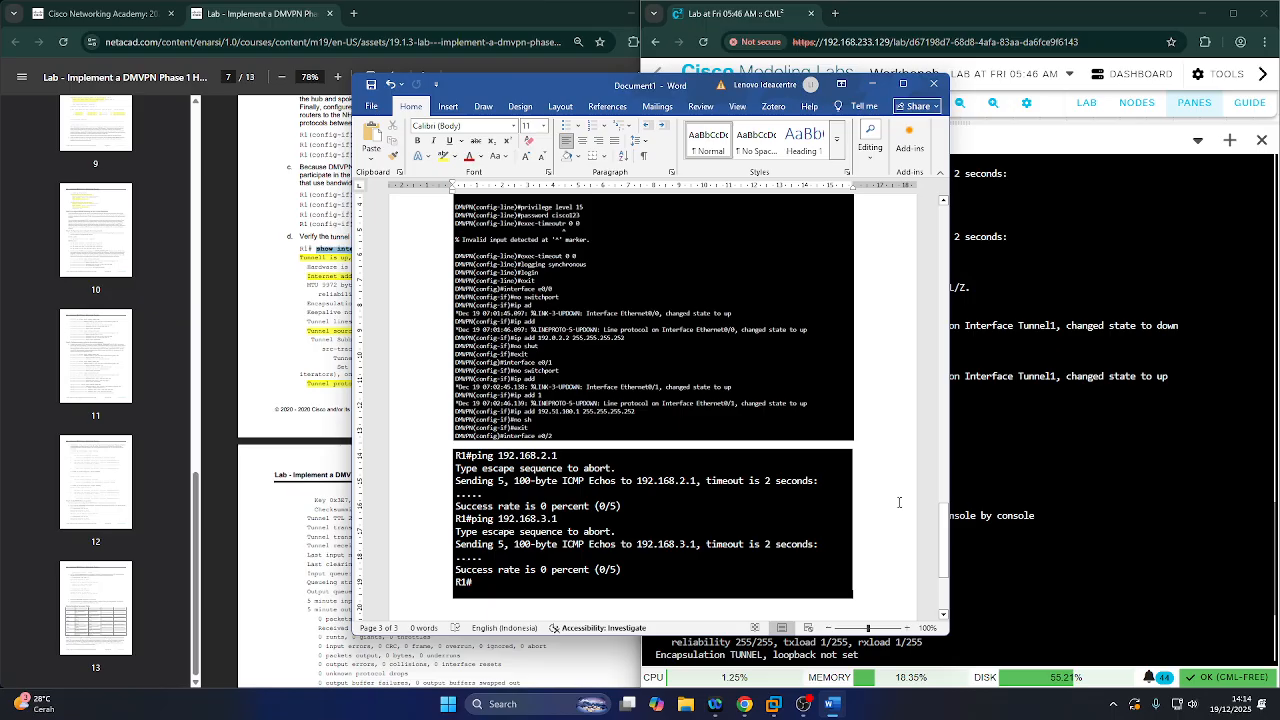
key(ctrl+v)
click(872, 84)
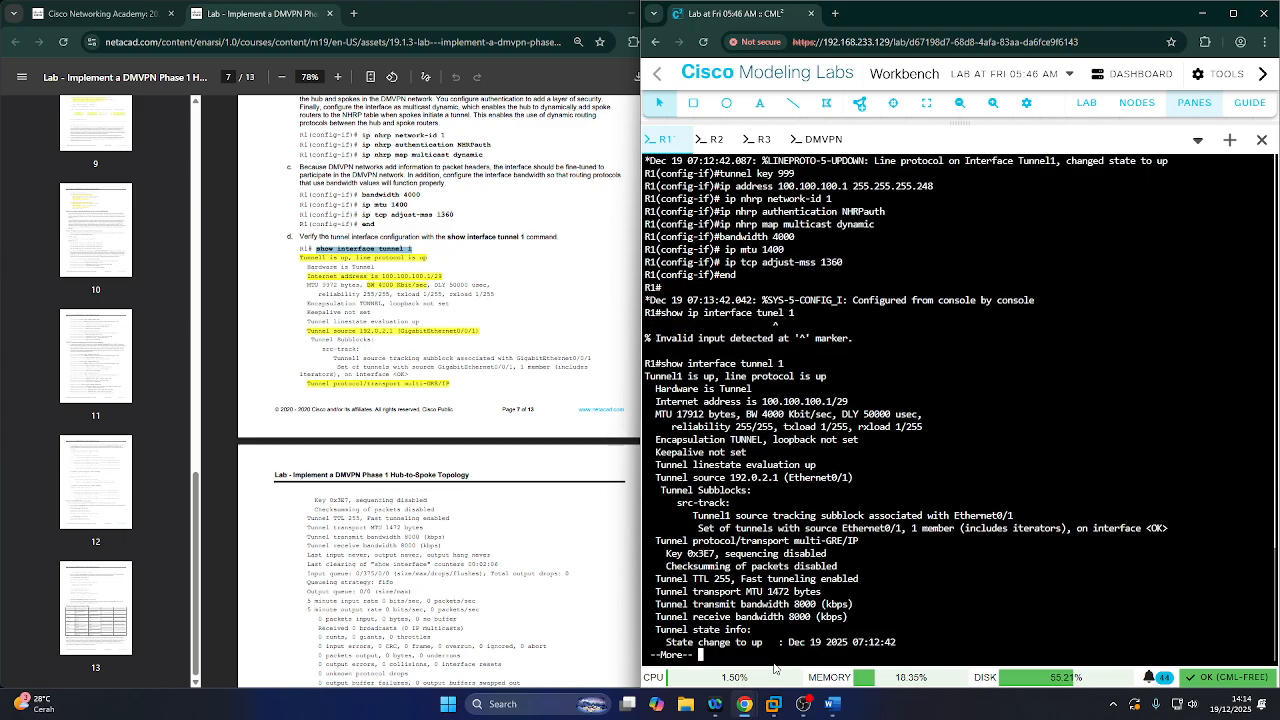
key(Return)
key(Return)
key(Return)
key(Return)
key(Return)
key(Return)
key(Return)
key(Return)
key(Return)
key(Return)
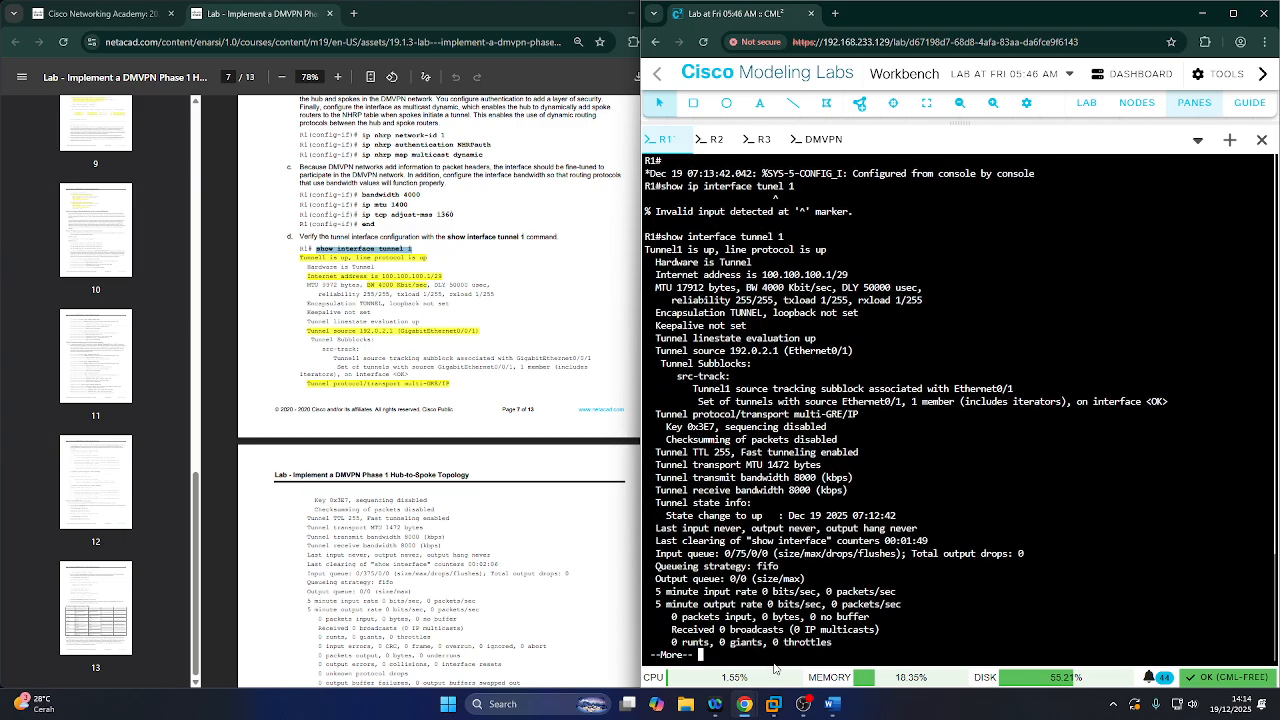
key(Return)
key(Return)
key(Return)
key(Return)
key(Return)
key(Return)
key(Return)
key(Return)
key(Return)
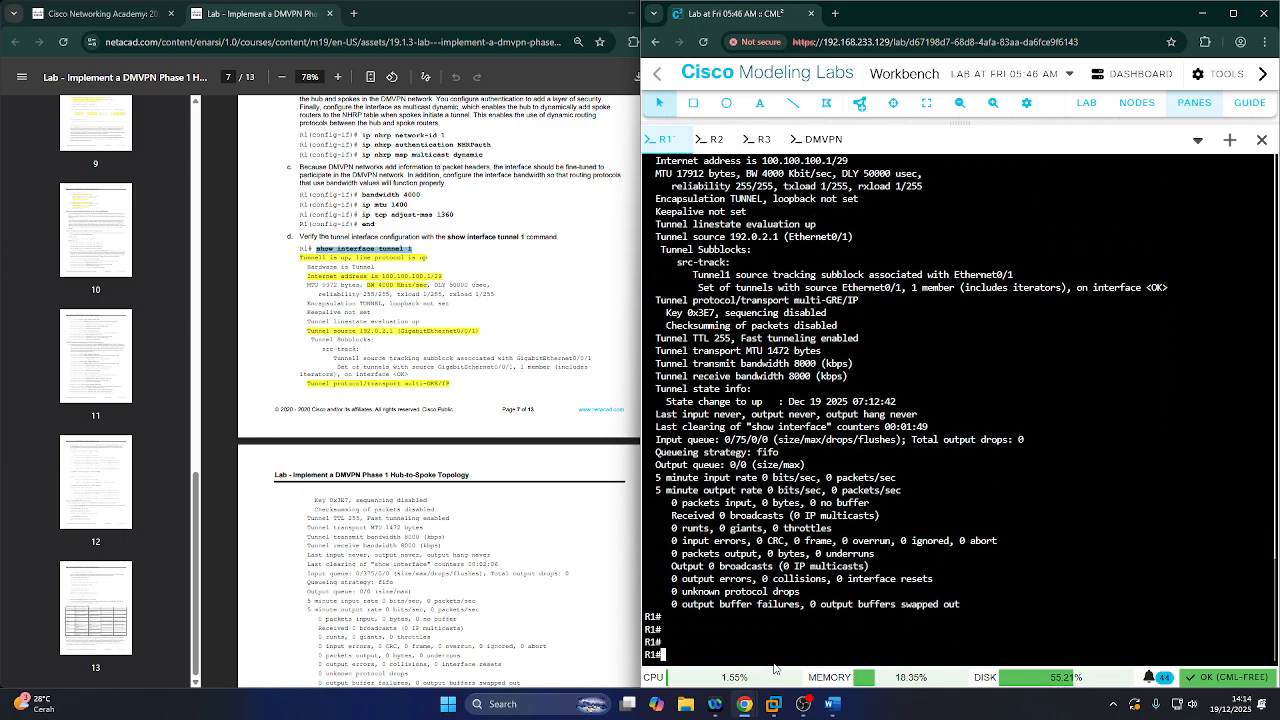
key(Return)
key(Return)
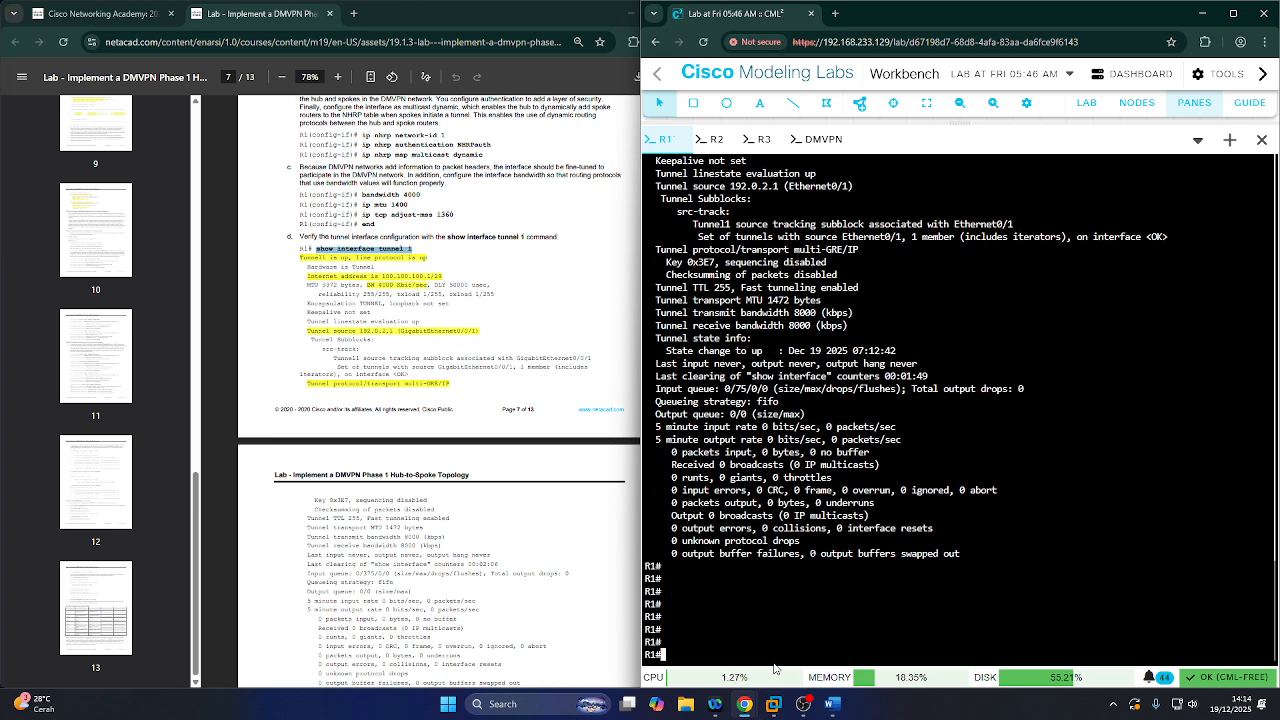
scroll(908, 335, up, 5)
scroll(908, 336, down, 4)
scroll(908, 335, up, 2)
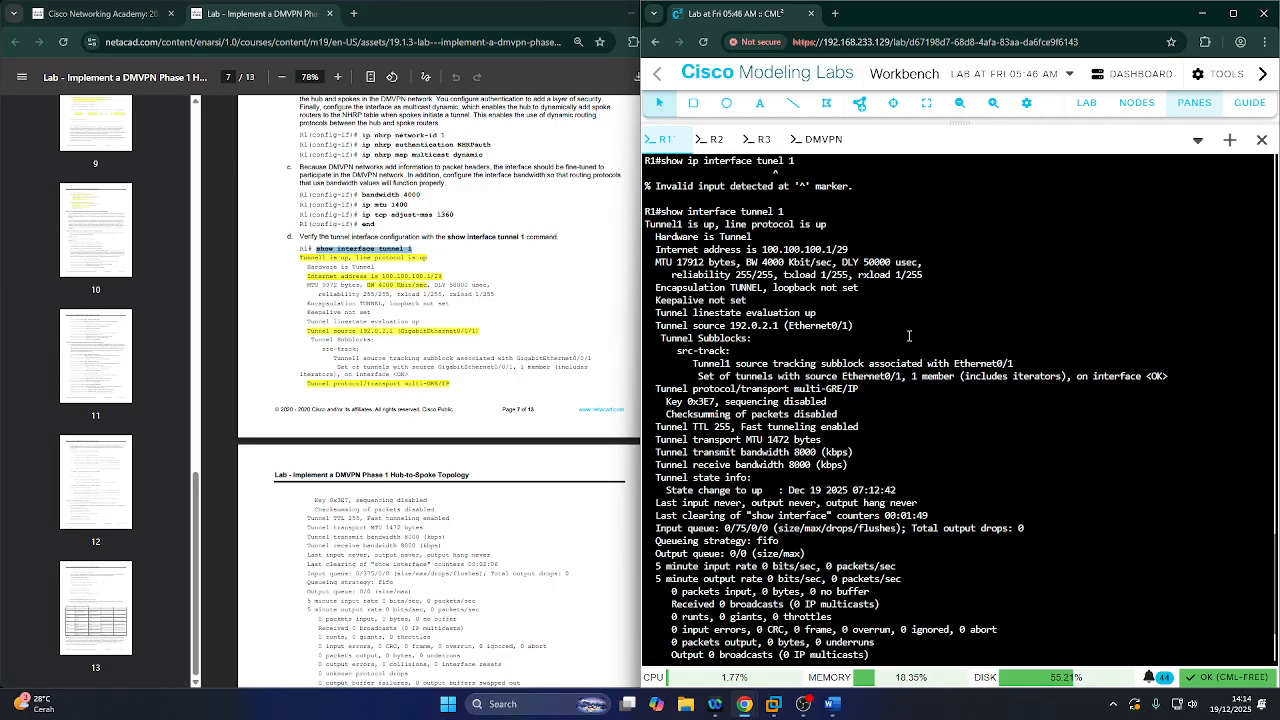
- Snip the full show interface tunnel 1 output and paste it into Word
key(super+shift+s)
drag(643, 204, 1219, 670)
click(829, 704)
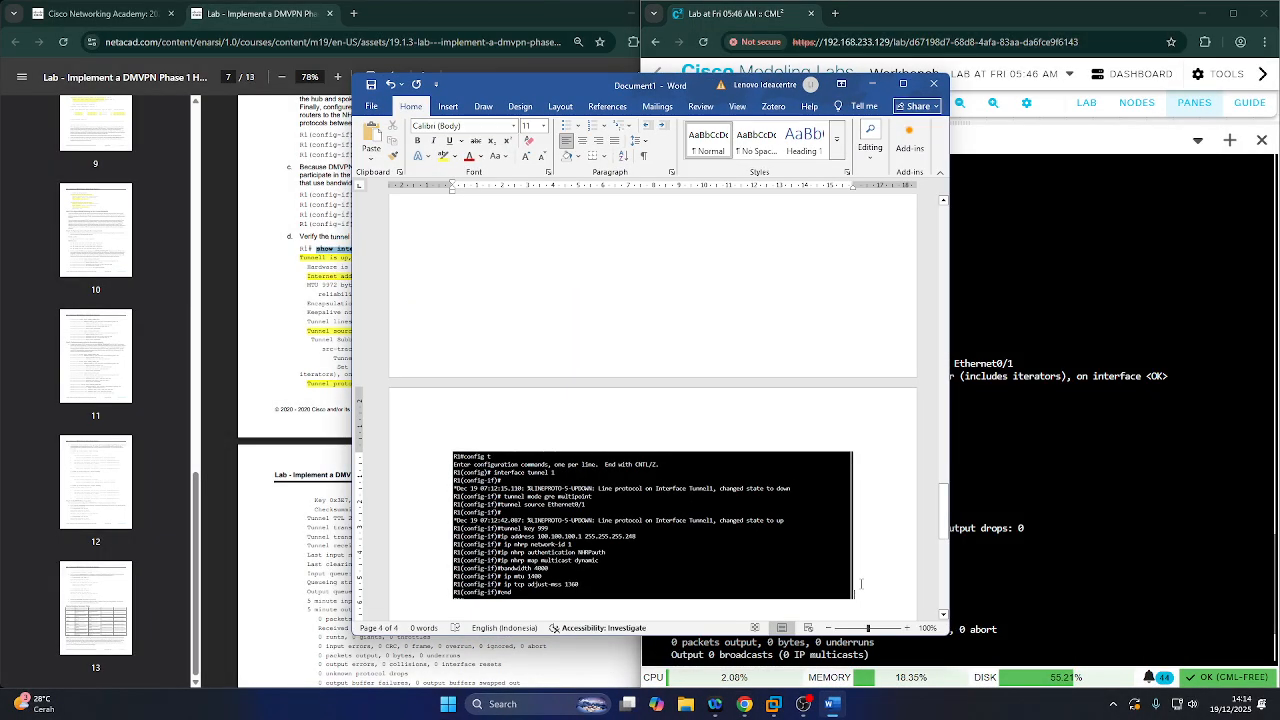
key(ctrl+v)
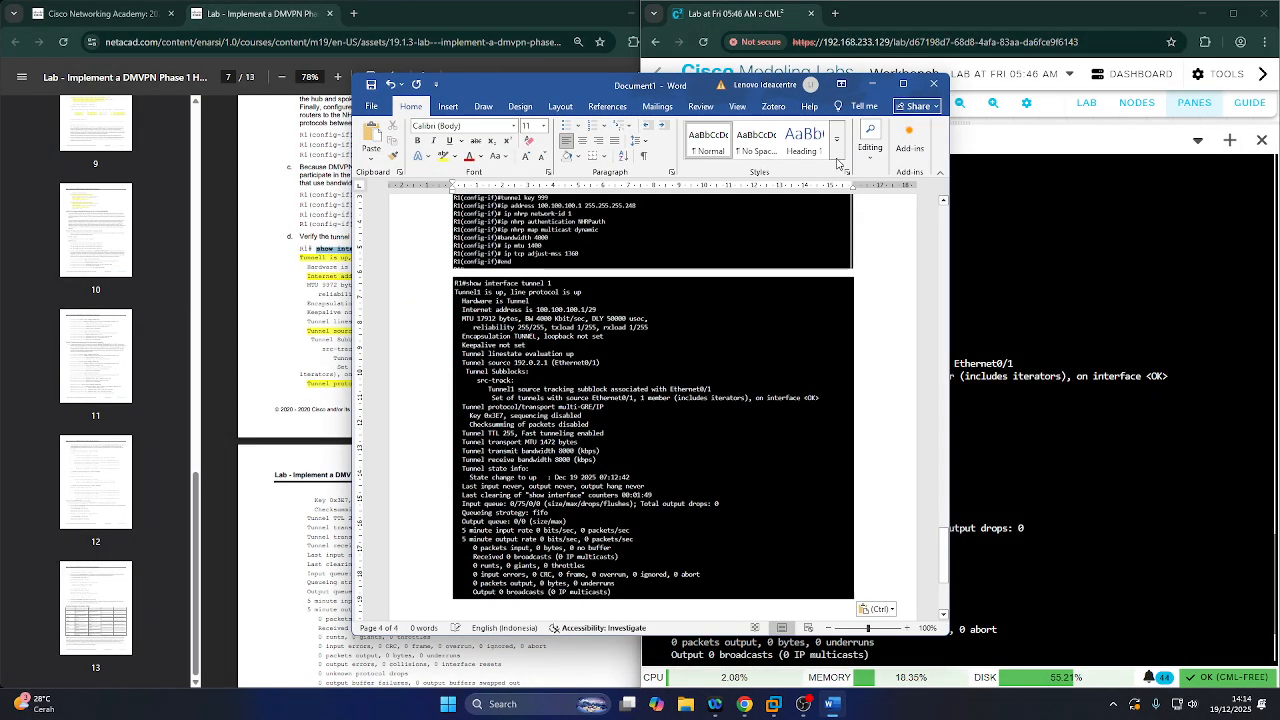
click(872, 84)
key(Return)
key(Return)
key(Return)
key(Return)
key(Return)
key(Return)
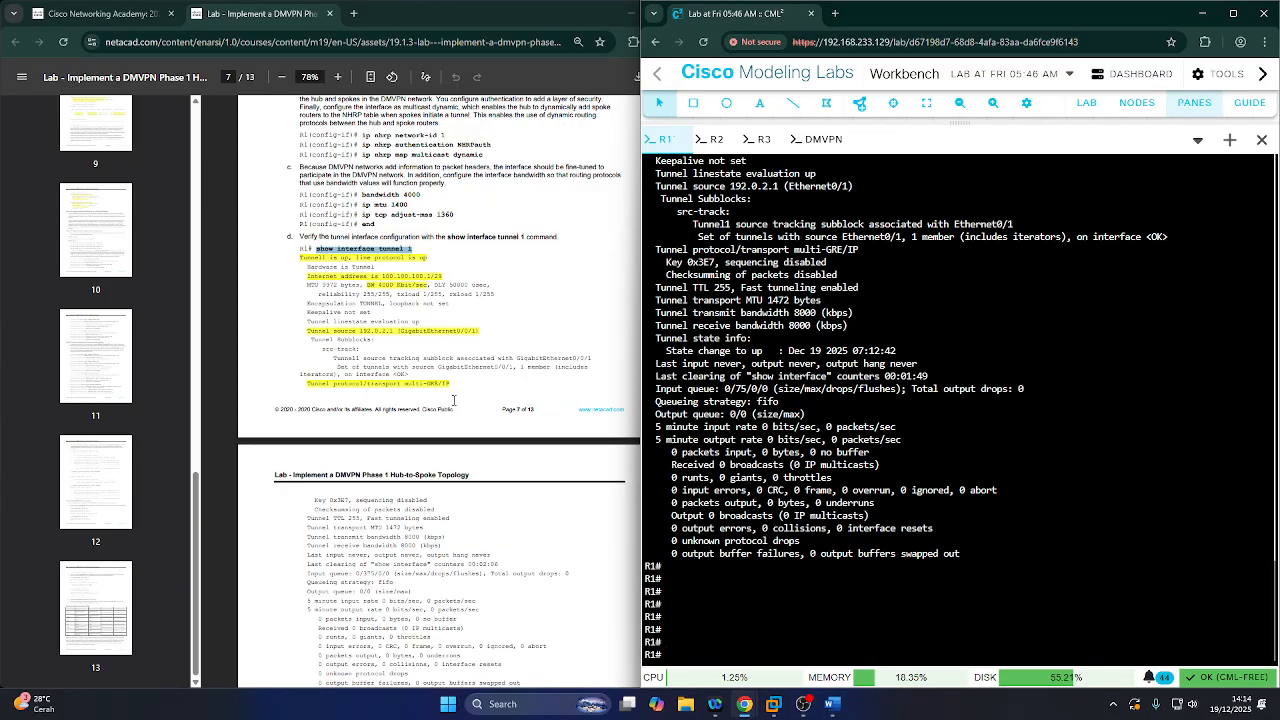
- Open R2's console and highlight the guide's Step 3a spoke tunnel instructions
scroll(443, 353, down, 5)
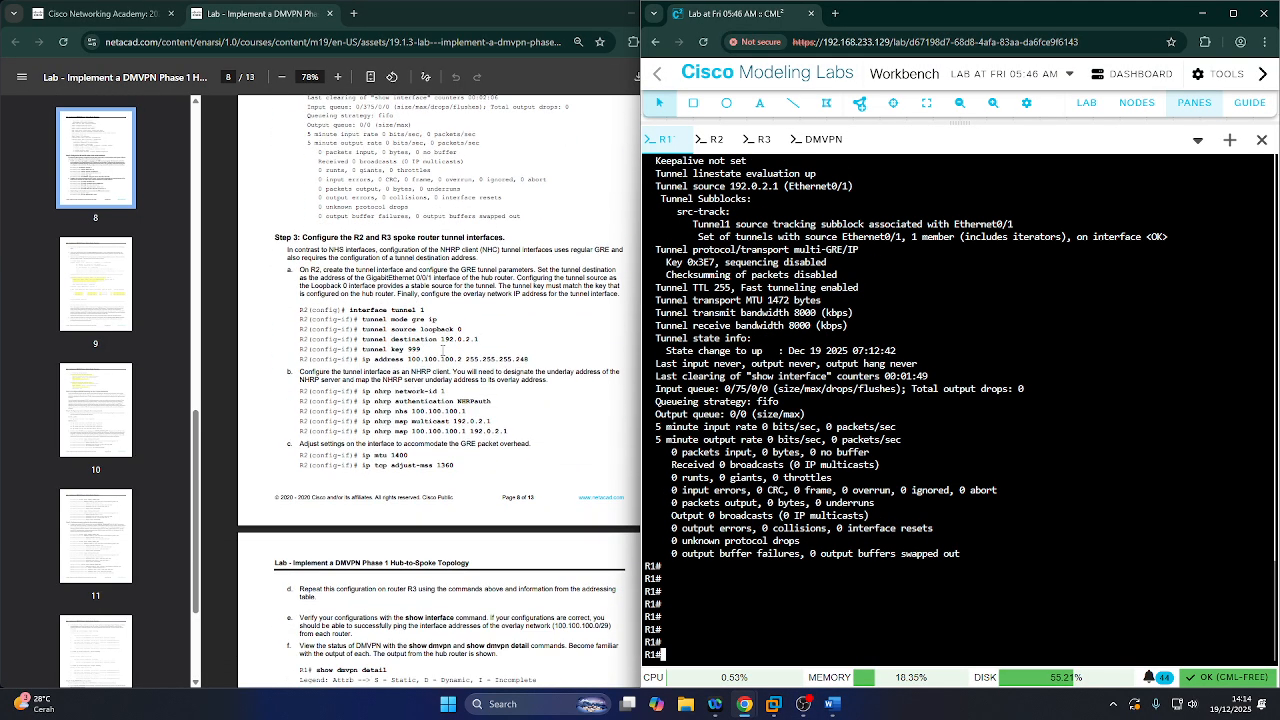
scroll(443, 353, down, 1)
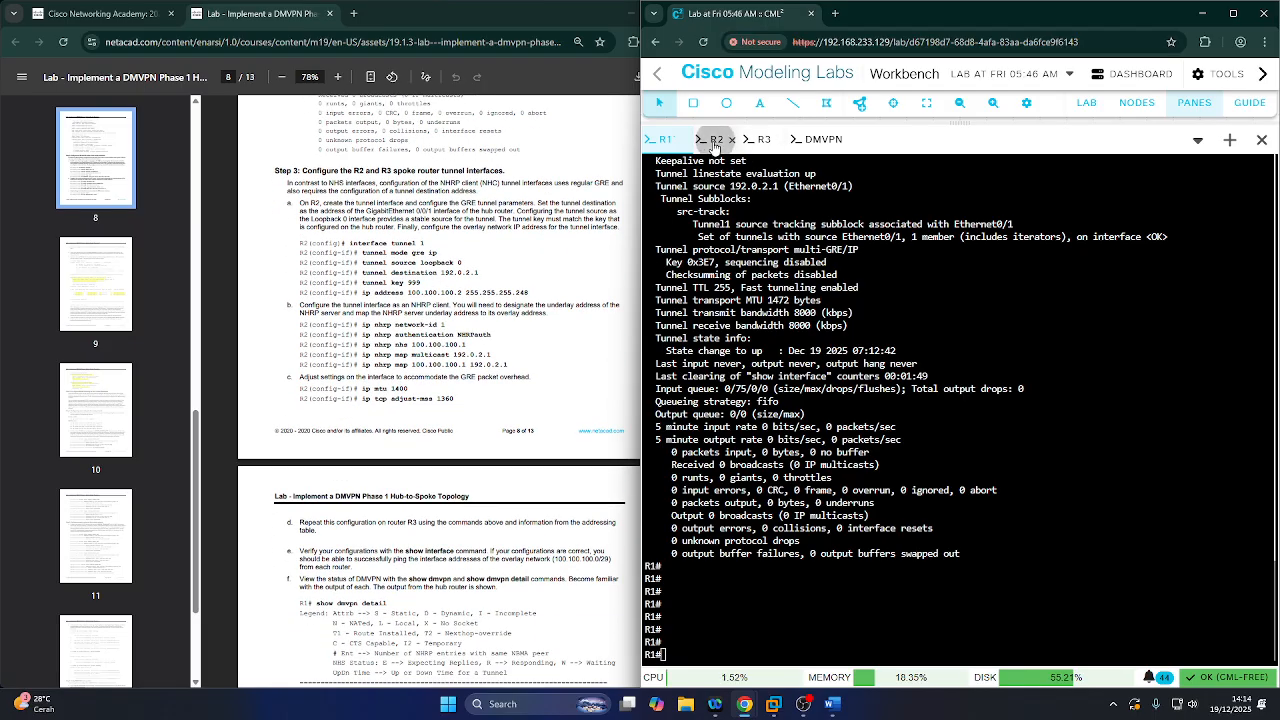
click(714, 142)
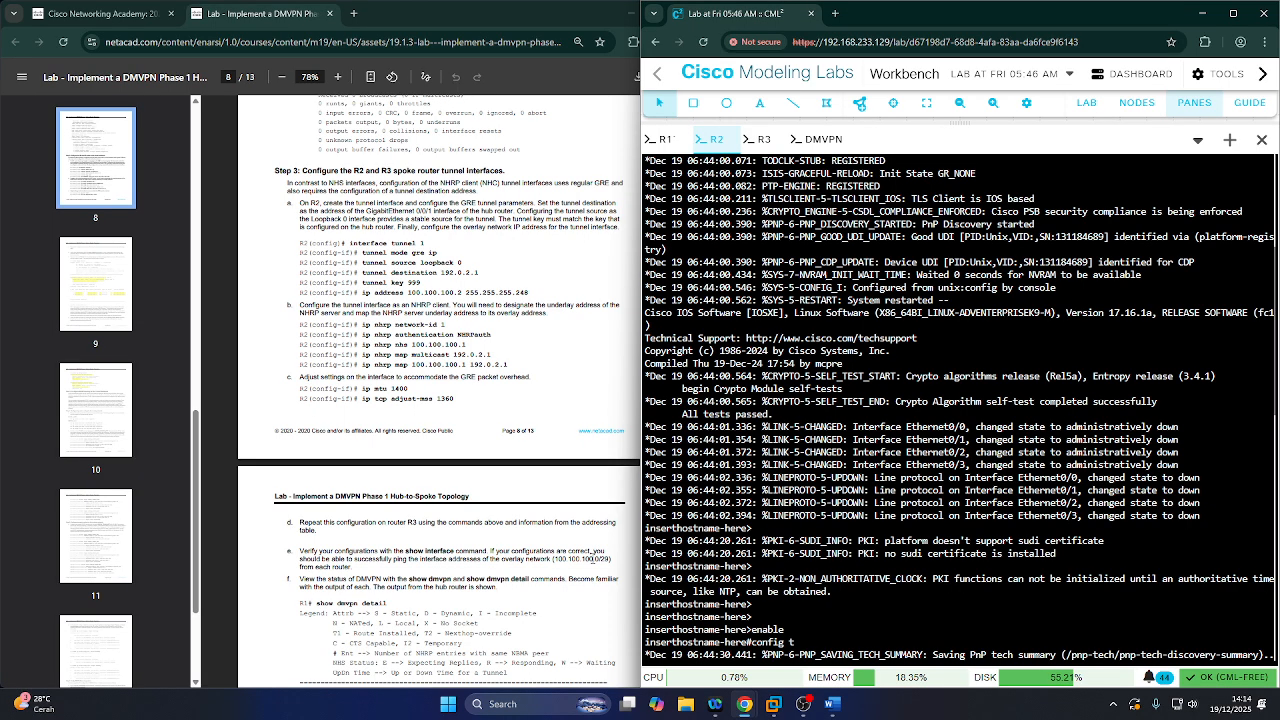
click(344, 318)
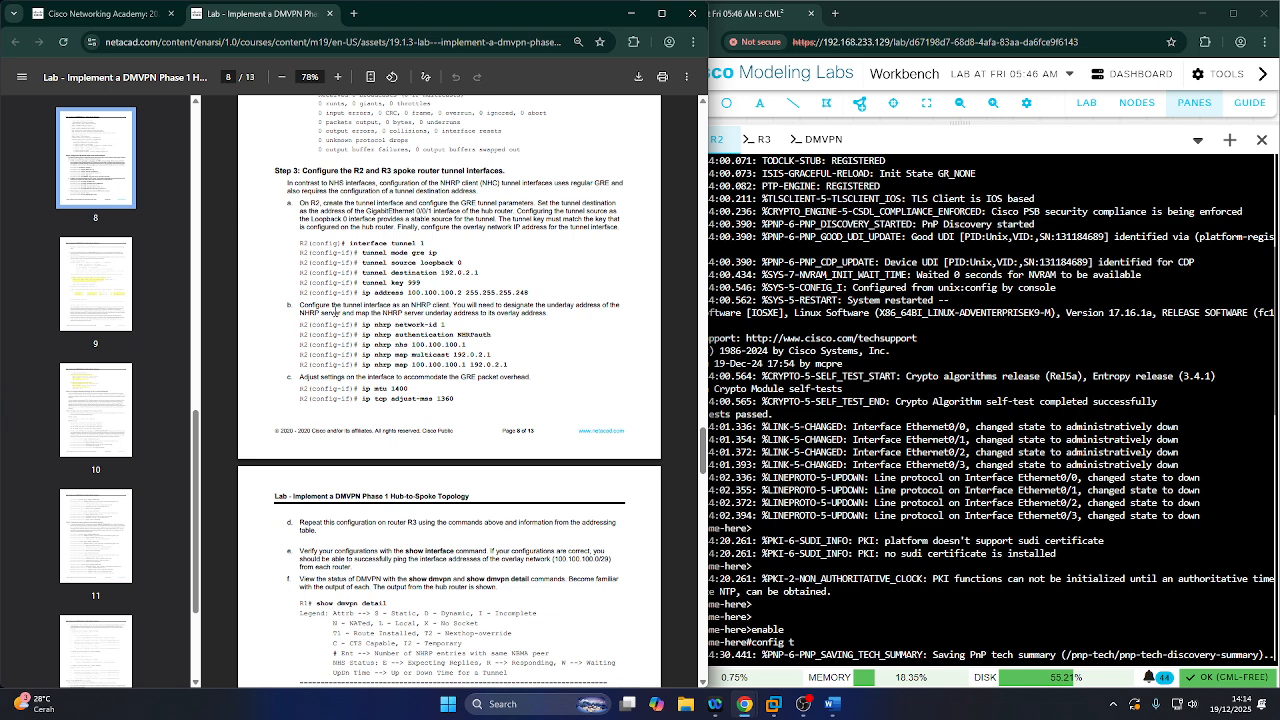
drag(274, 171, 508, 172)
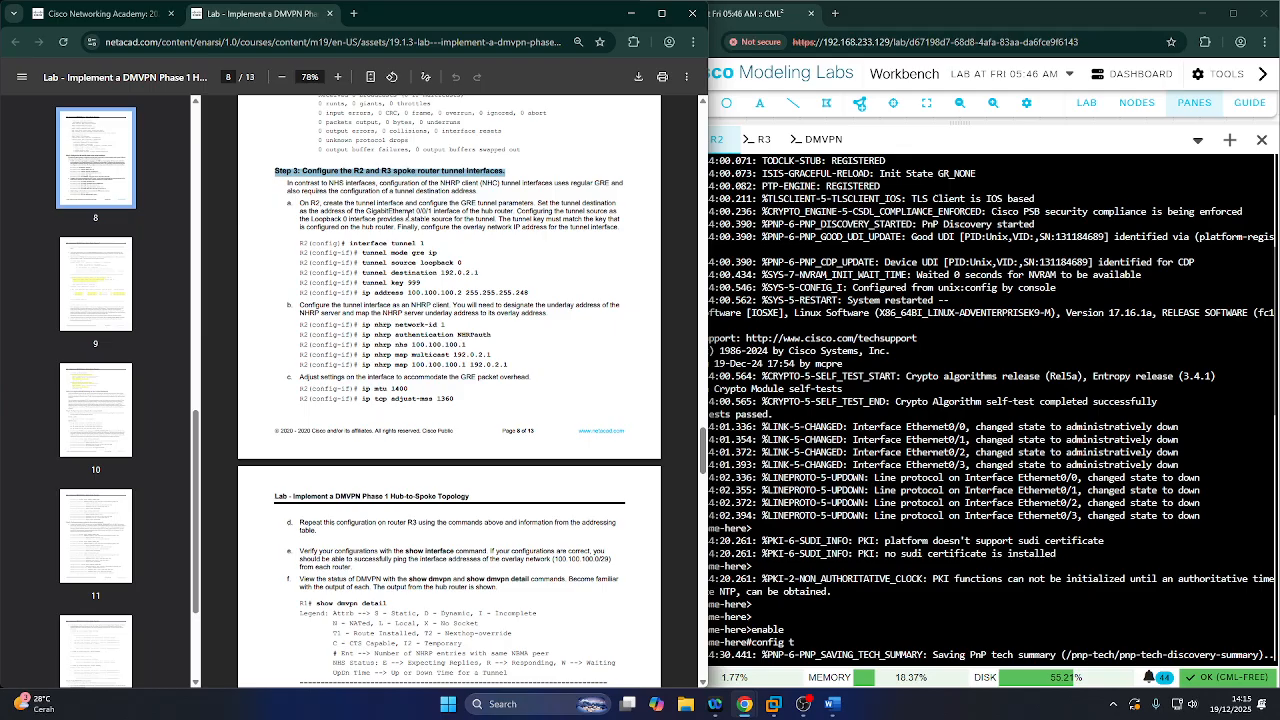
drag(299, 203, 631, 238)
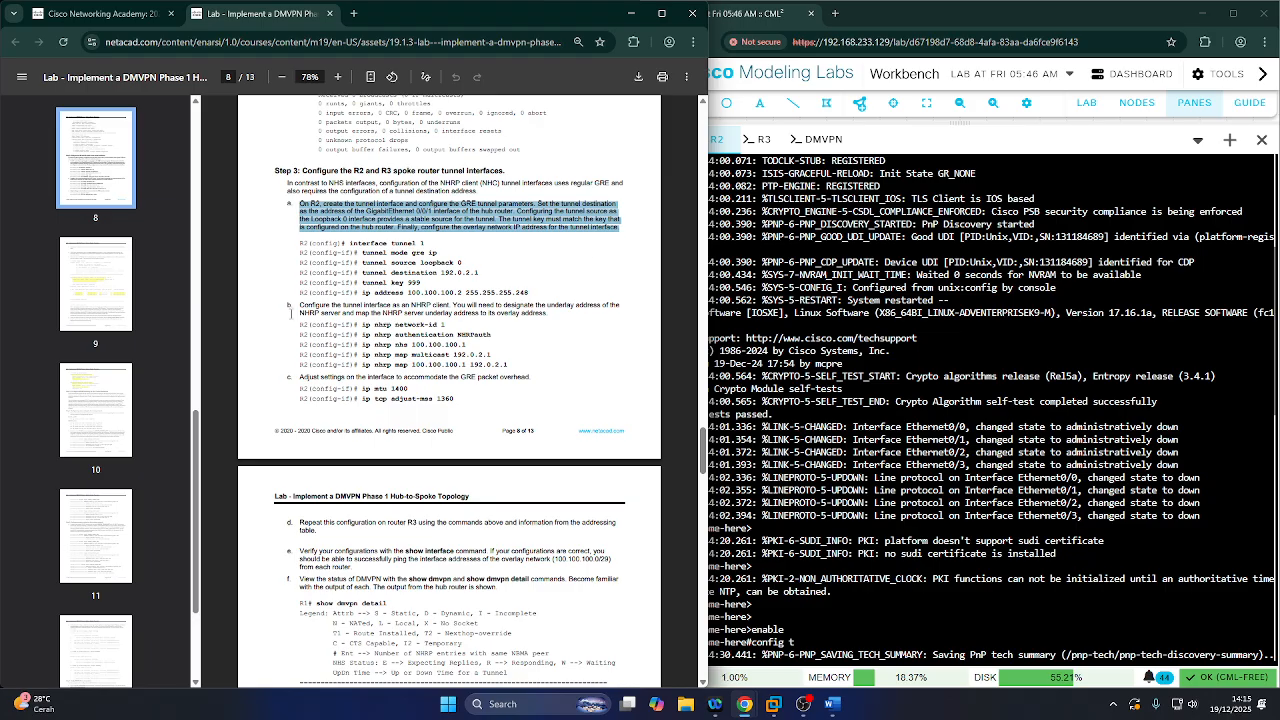
scroll(137, 457, down, 2)
scroll(137, 457, down, 1)
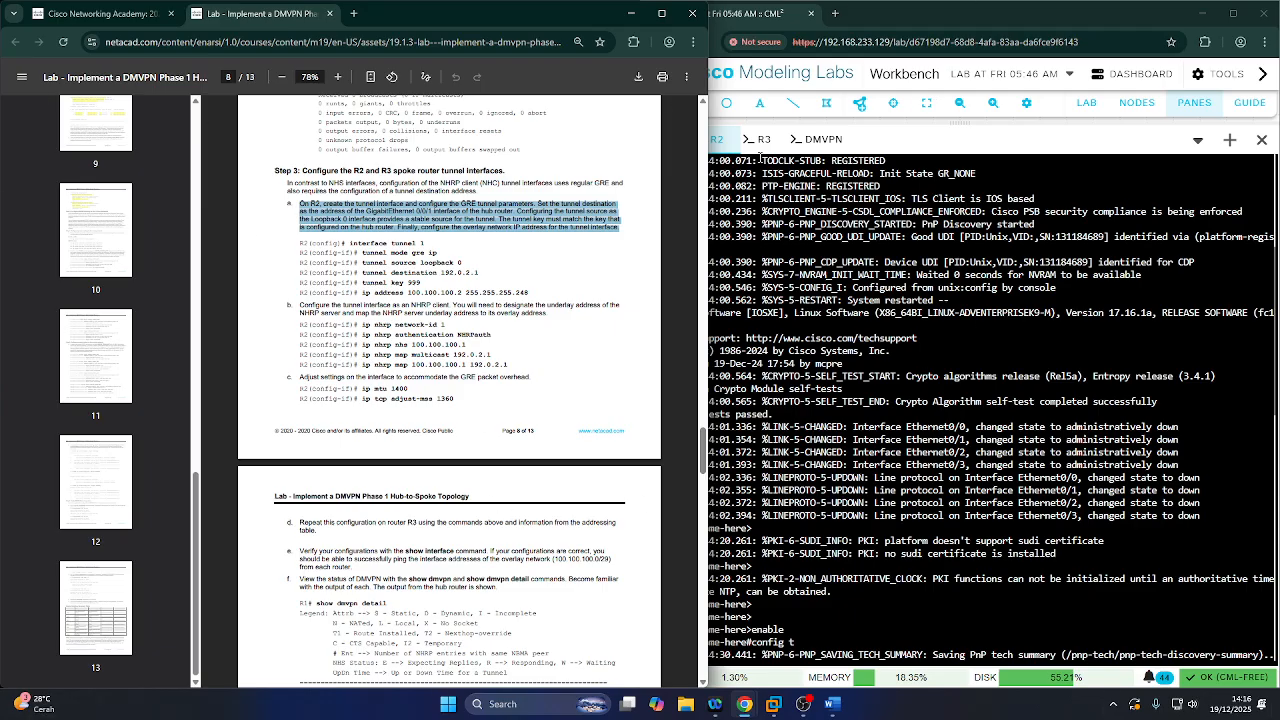
- Paste the prepared tunnel 1 configuration into R2's console and enter config t
key(ctrl+v)
key(super+Right)
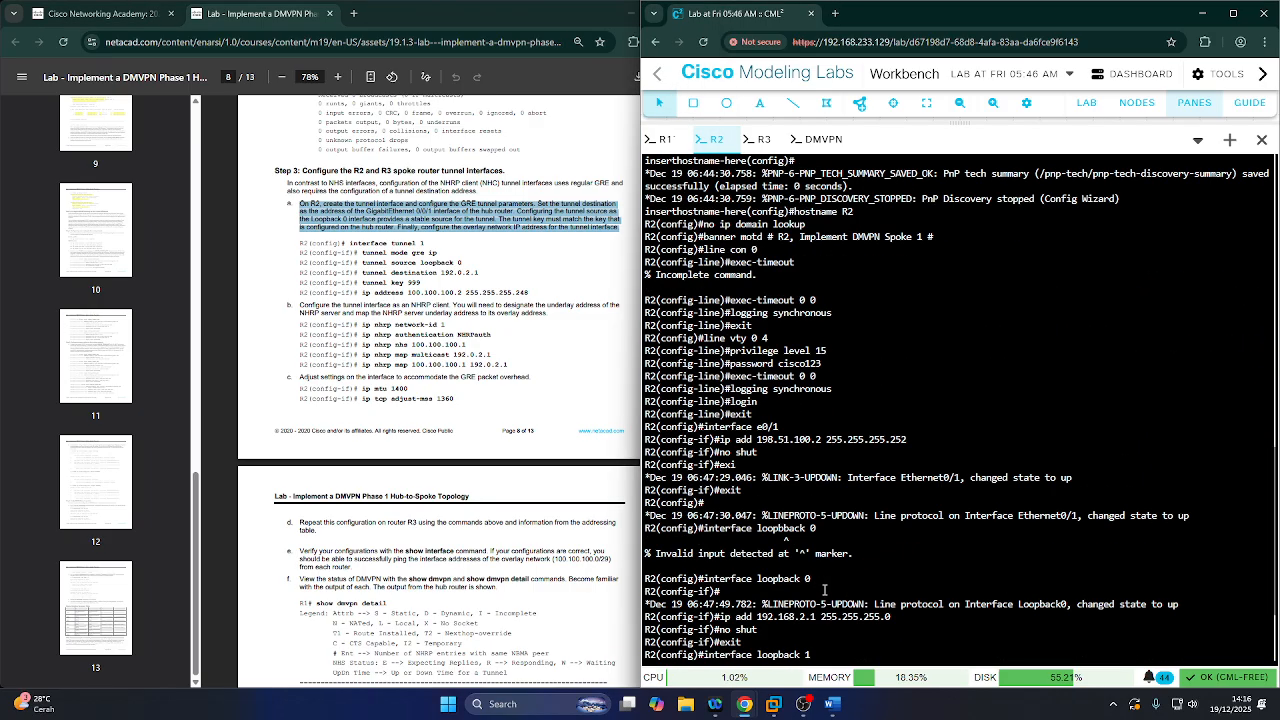
text(config t)
key(Return)
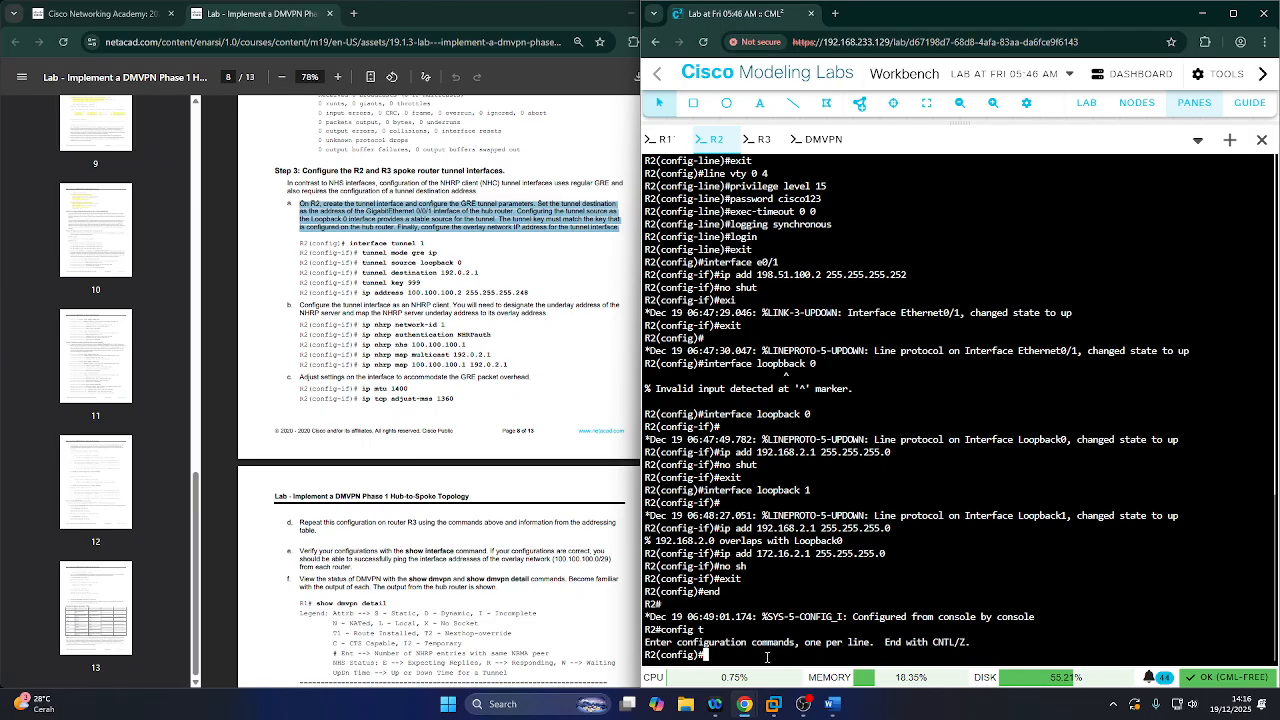
- Return to the lab workbench and open R1's console session
click(803, 704)
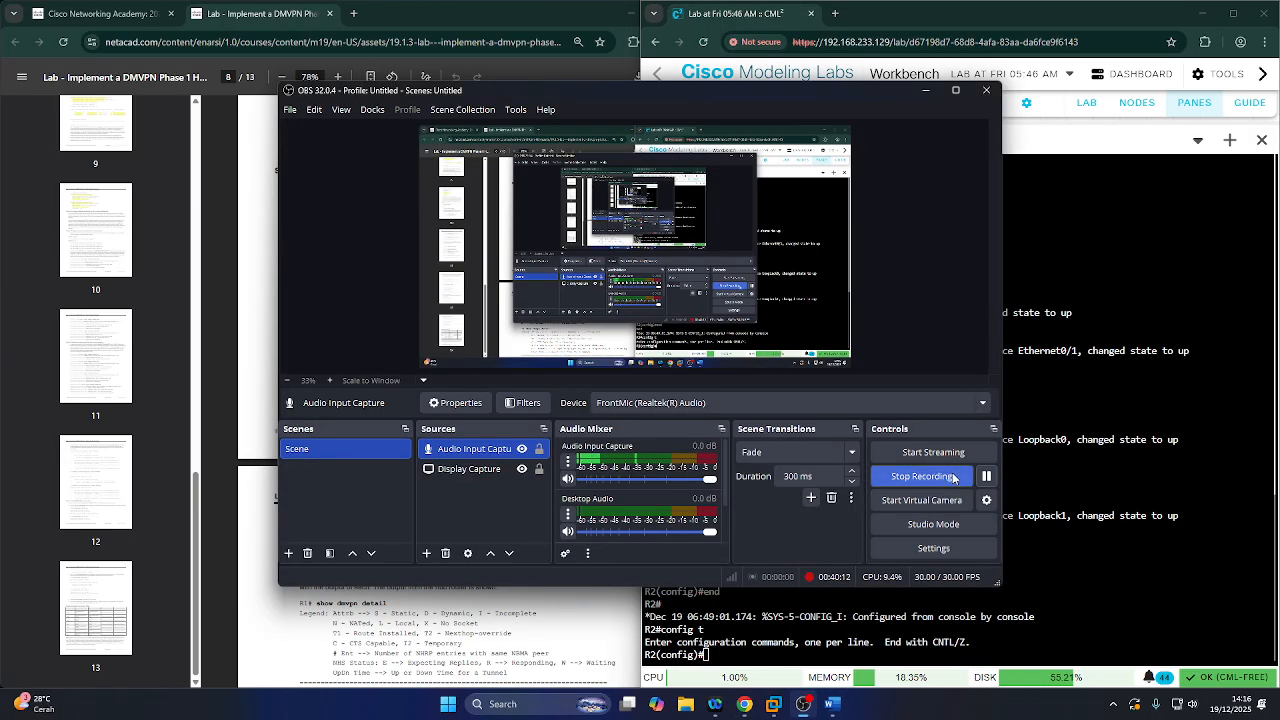
click(986, 476)
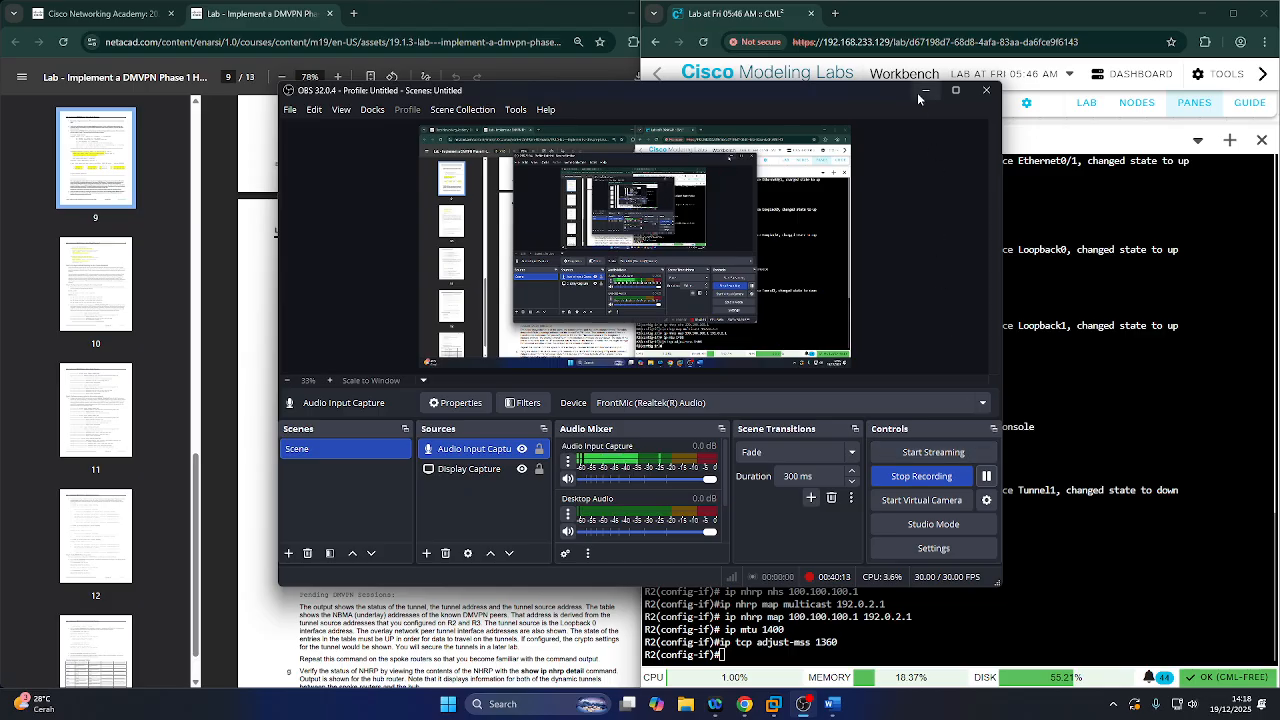
click(924, 91)
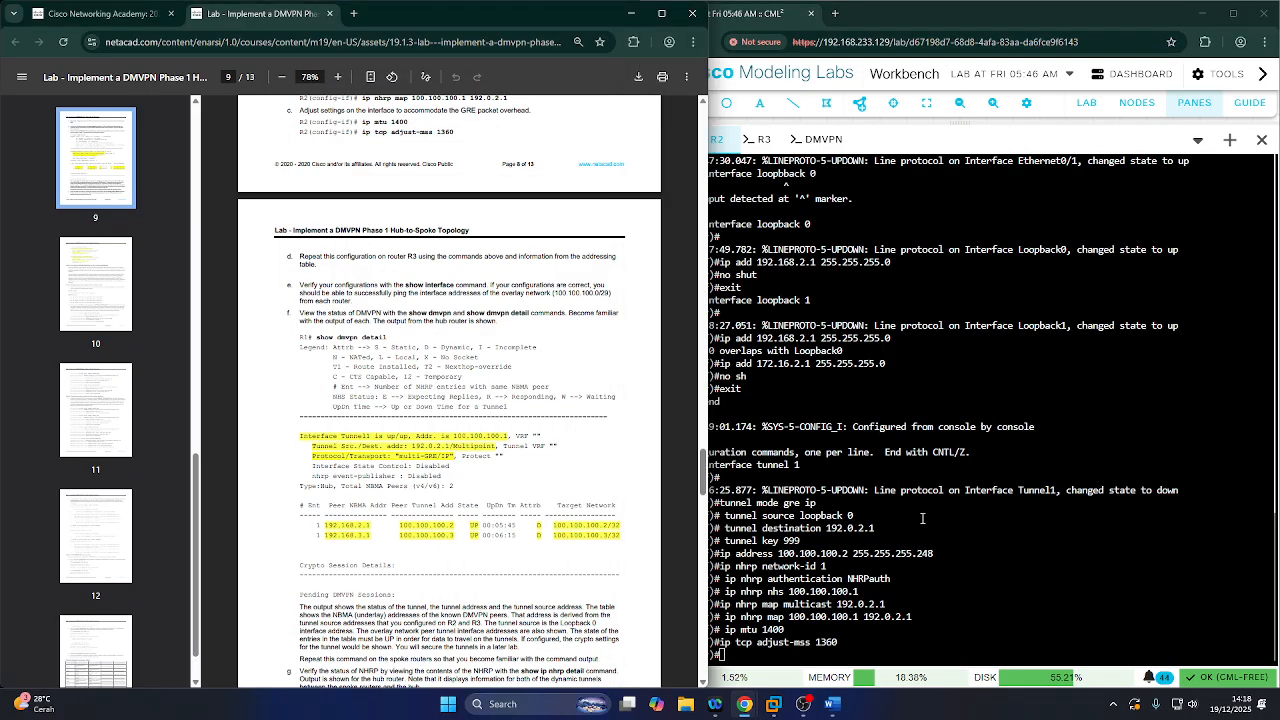
click(926, 530)
click(662, 139)
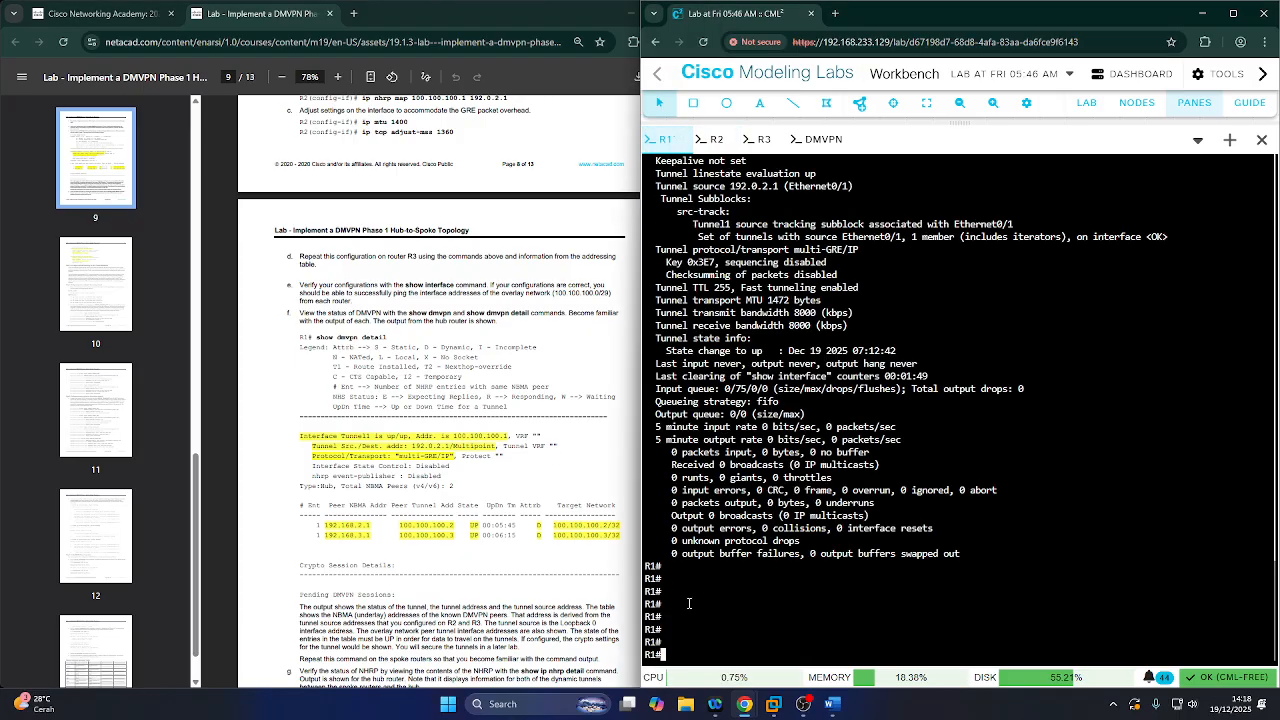
- Run show dmvpn detail on R1 and snip the output as a screenshot
text(show dmvpn detail)
key(Return)
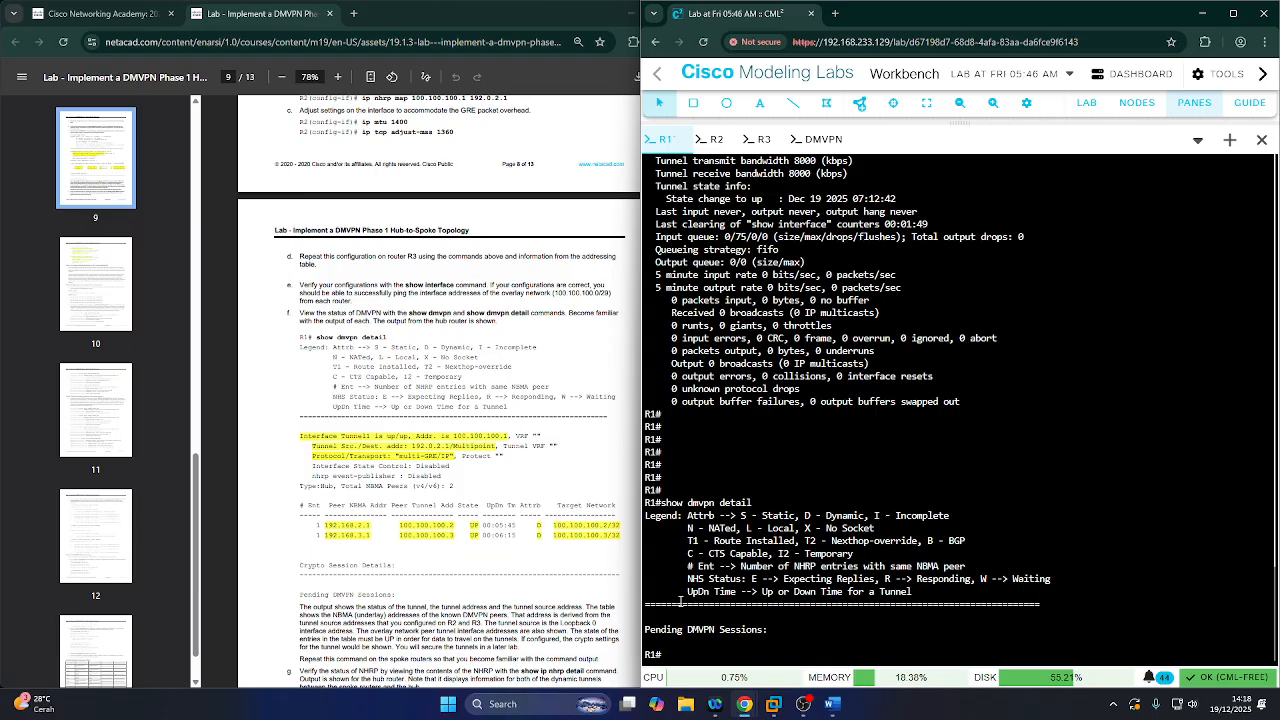
key(super+shift+s)
drag(645, 495, 1106, 684)
scroll(259, 528, down, 8)
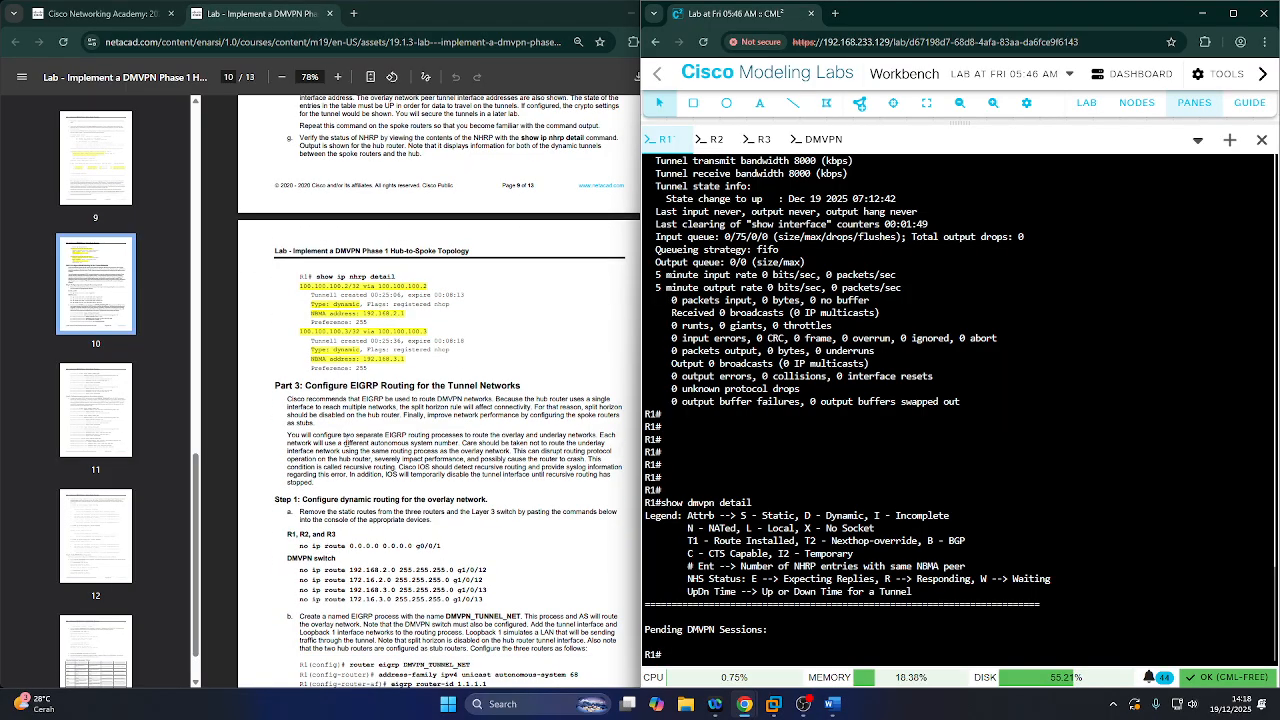
- Copy show ip nhrp detail from the guide and run it on R1
drag(316, 276, 398, 274)
key(super+c)
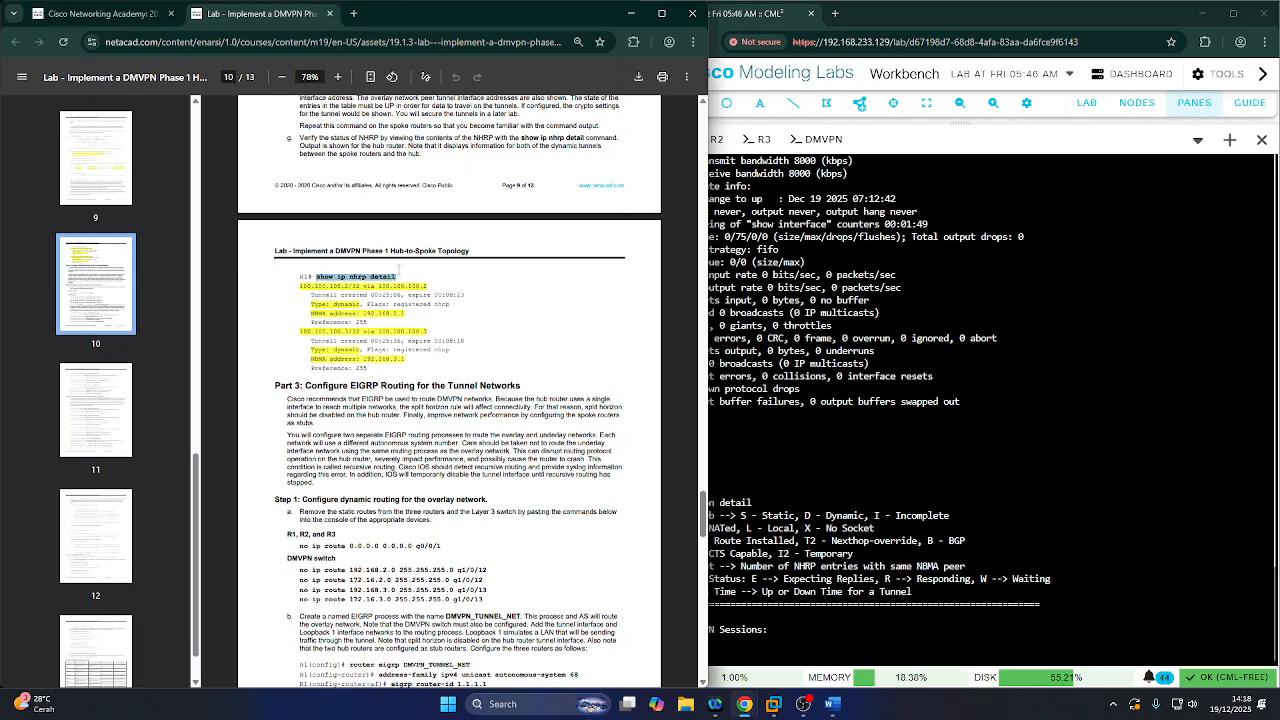
click(742, 362)
right_click(742, 362)
click(792, 497)
key(Return)
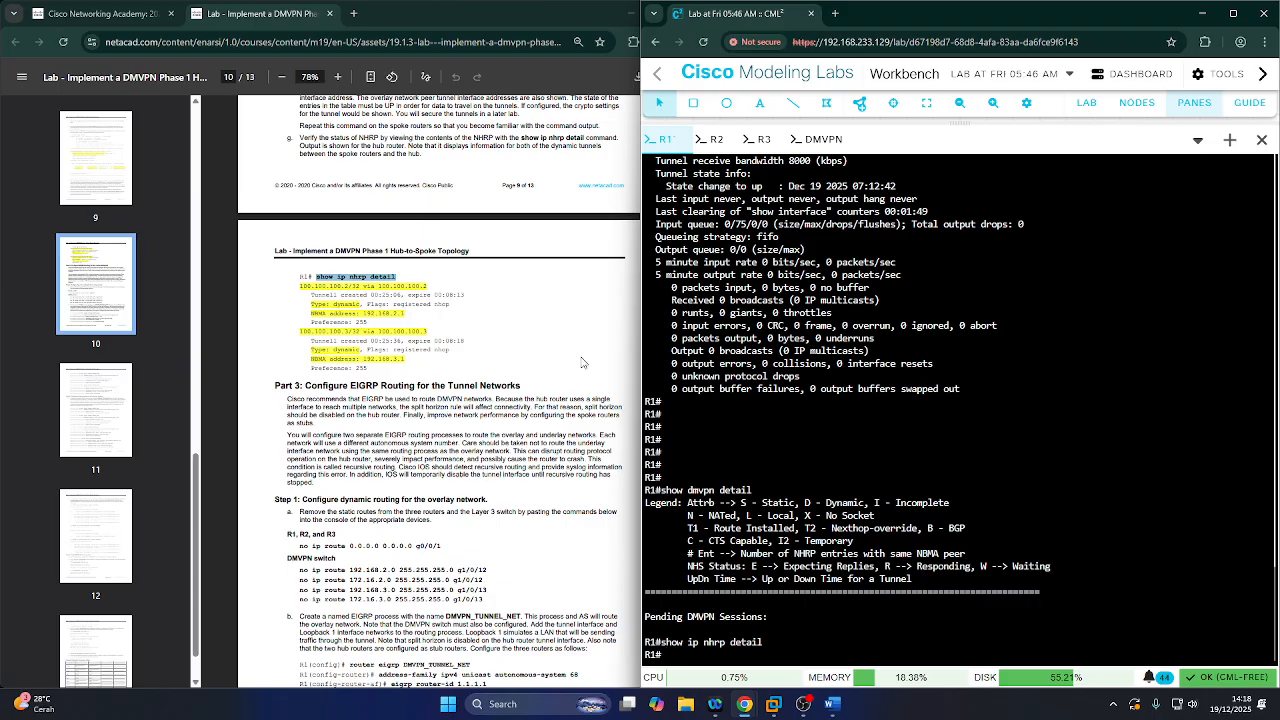
scroll(818, 428, up, 5)
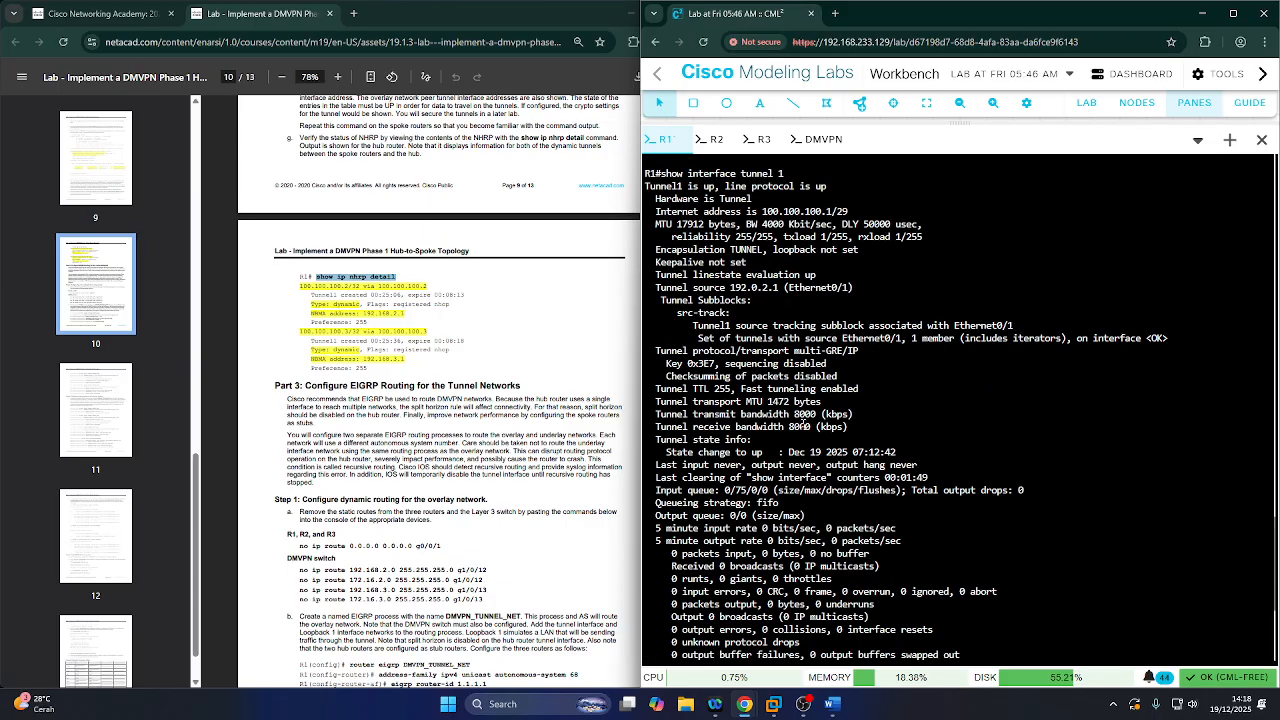
click(831, 704)
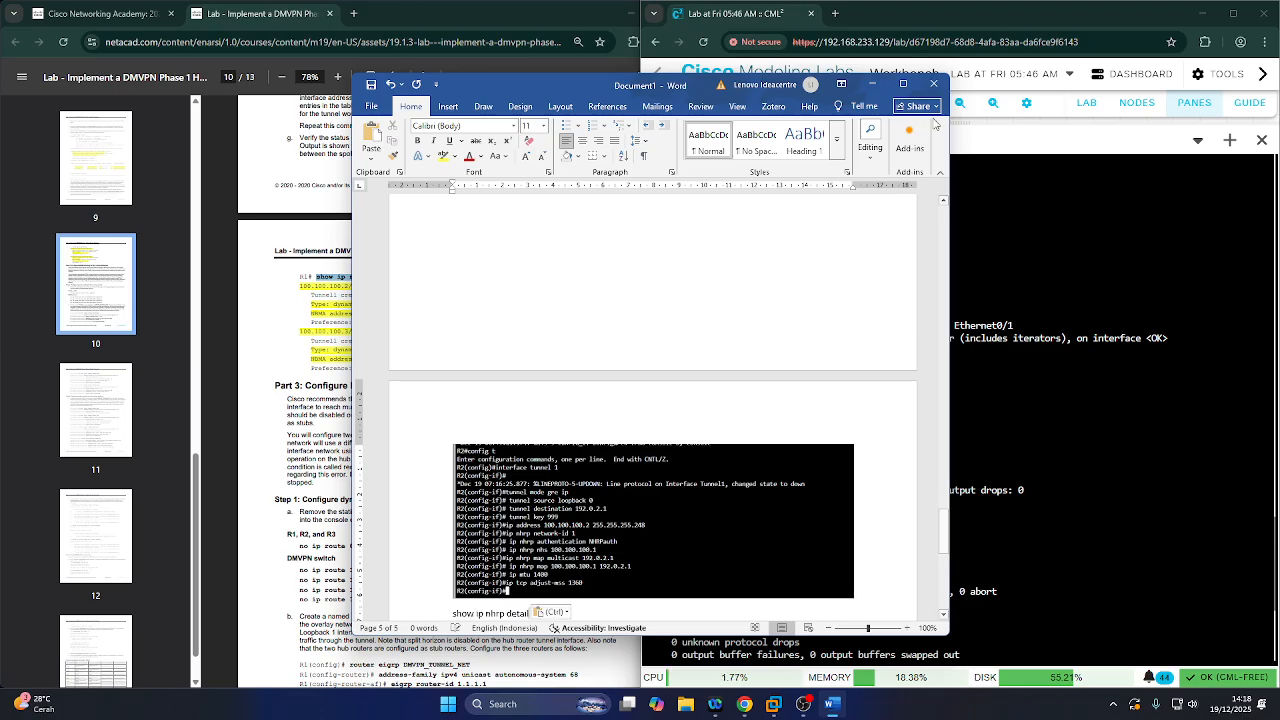
- Paste the show ip nhrp detail line under the R2 screenshot, then reveal the lab guide
key(ctrl+v)
click(422, 468)
key(BackSpace)
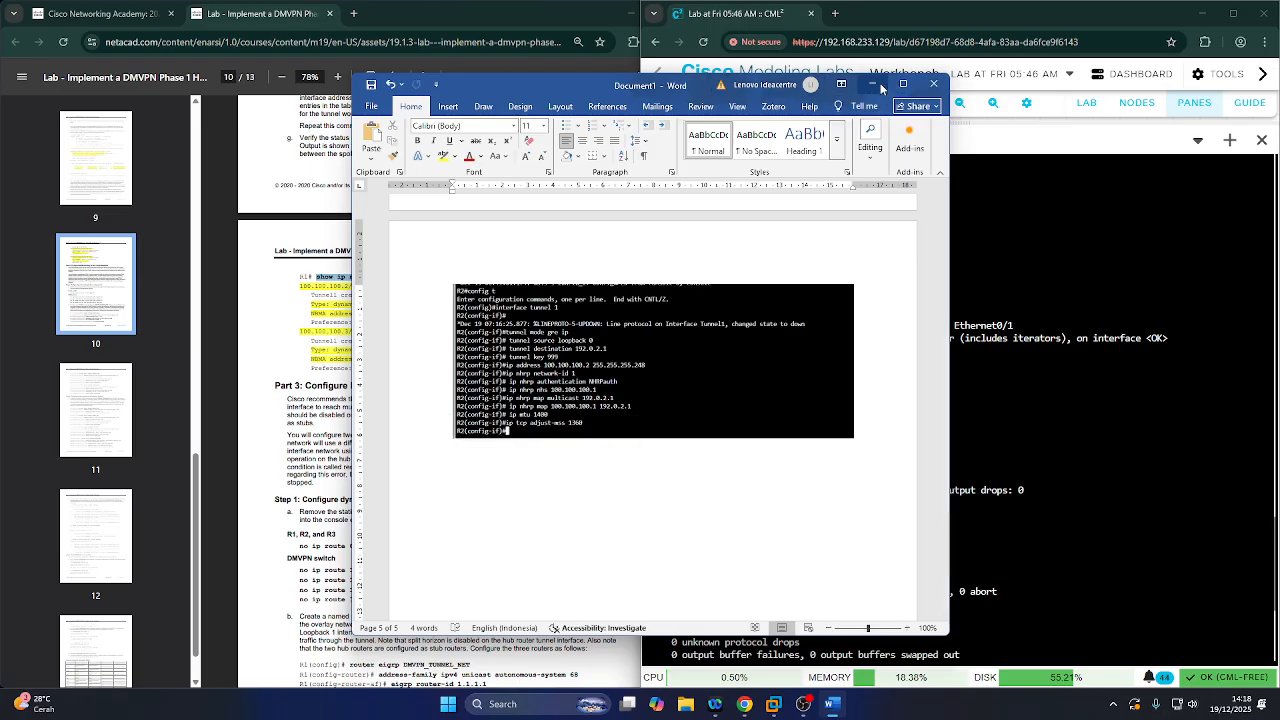
click(872, 84)
click(459, 323)
scroll(460, 340, down, 3)
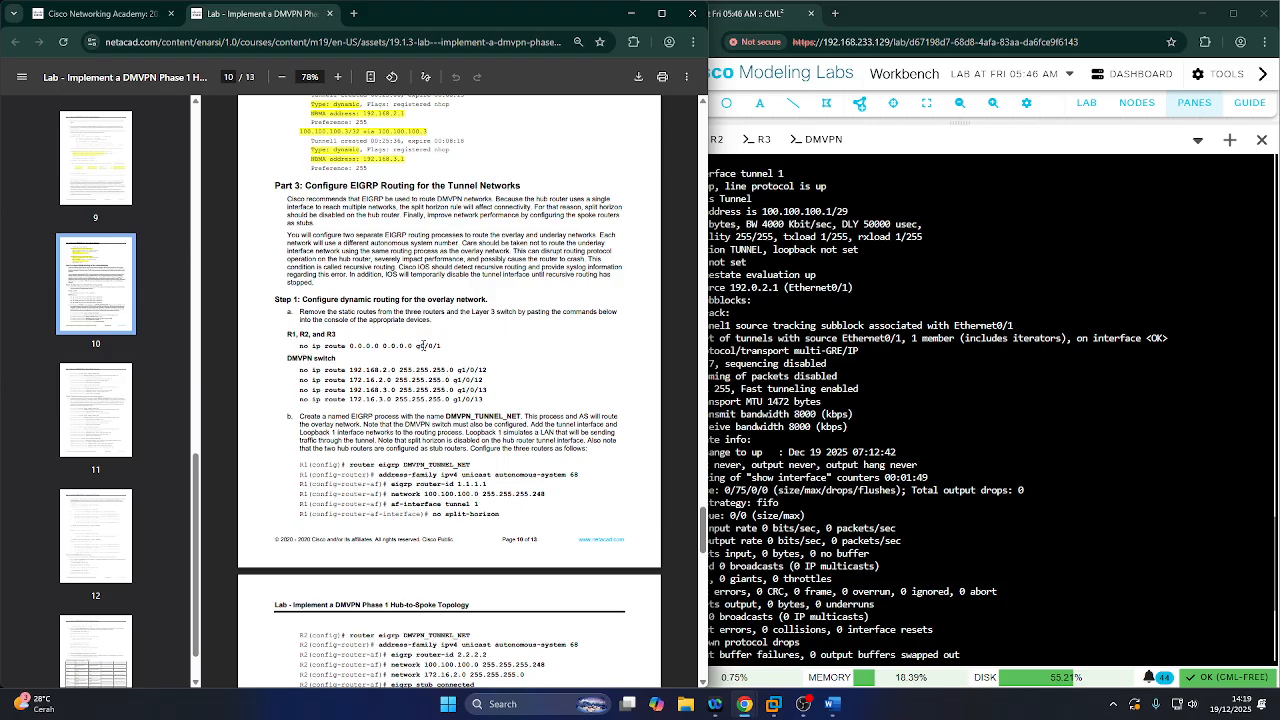
- Scroll the guide to Part 3's EIGRP steps and enter config t on R1
scroll(424, 345, down, 1)
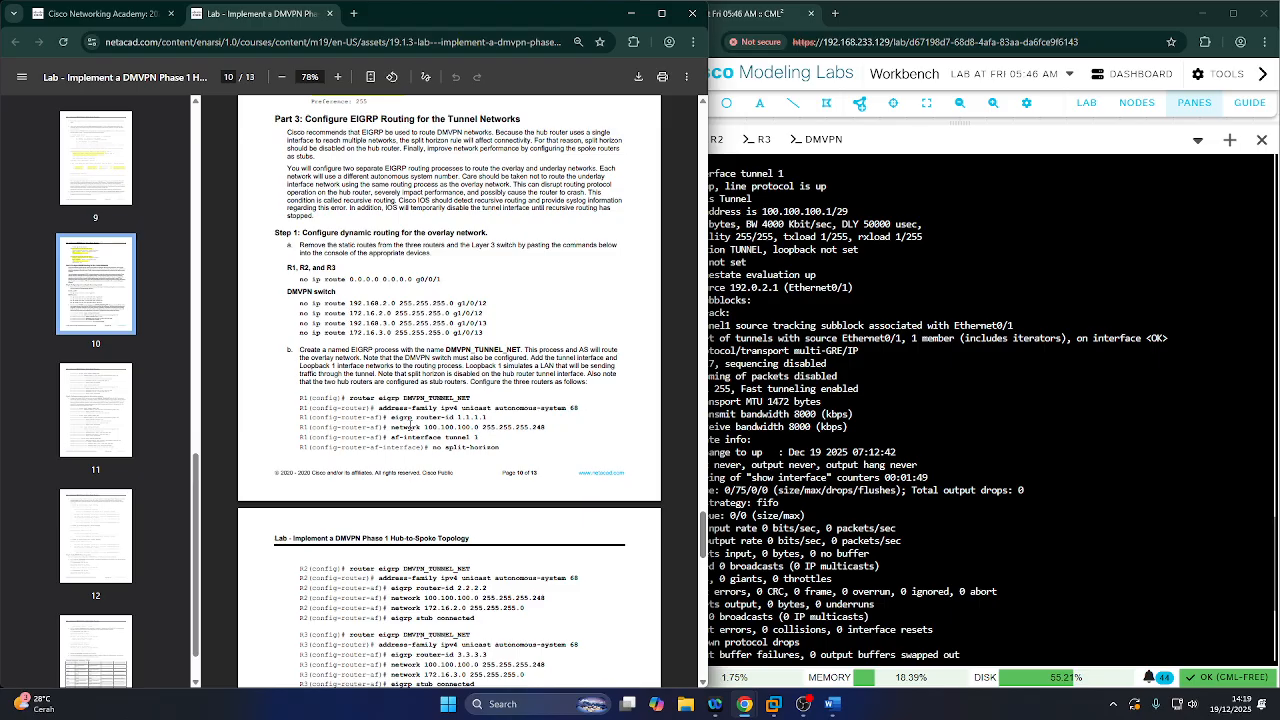
scroll(391, 355, down, 4)
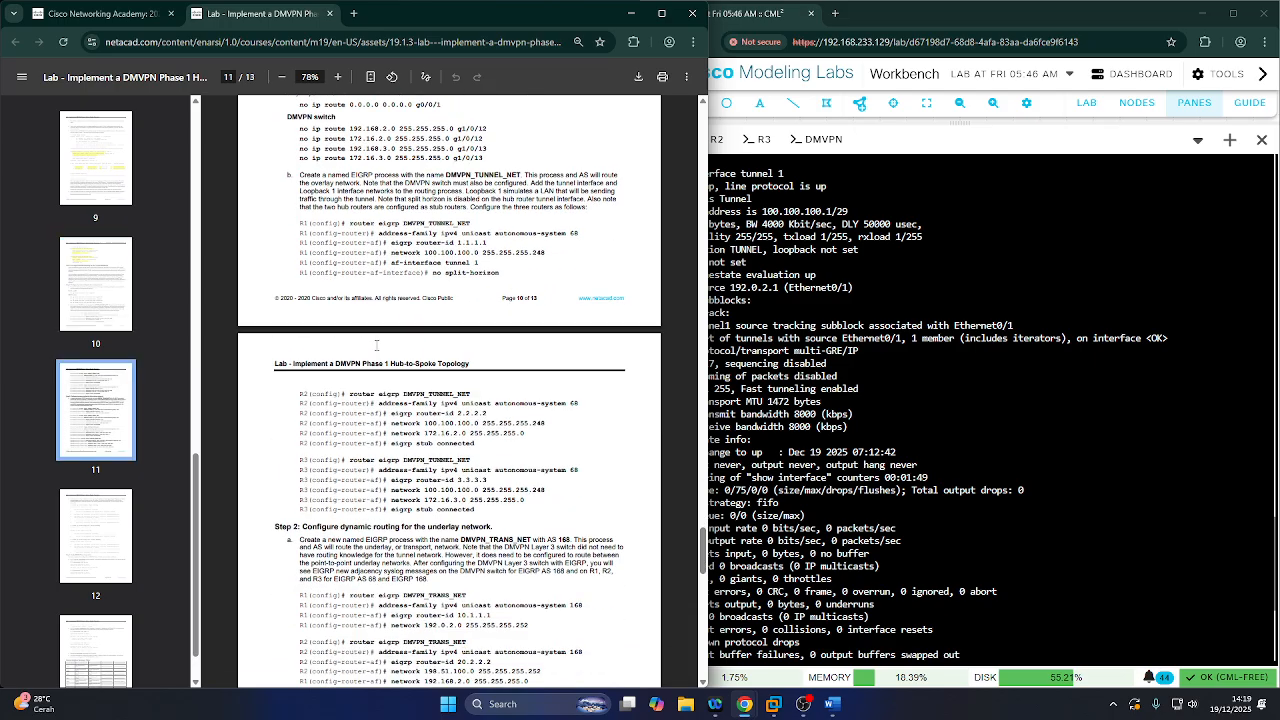
click(905, 343)
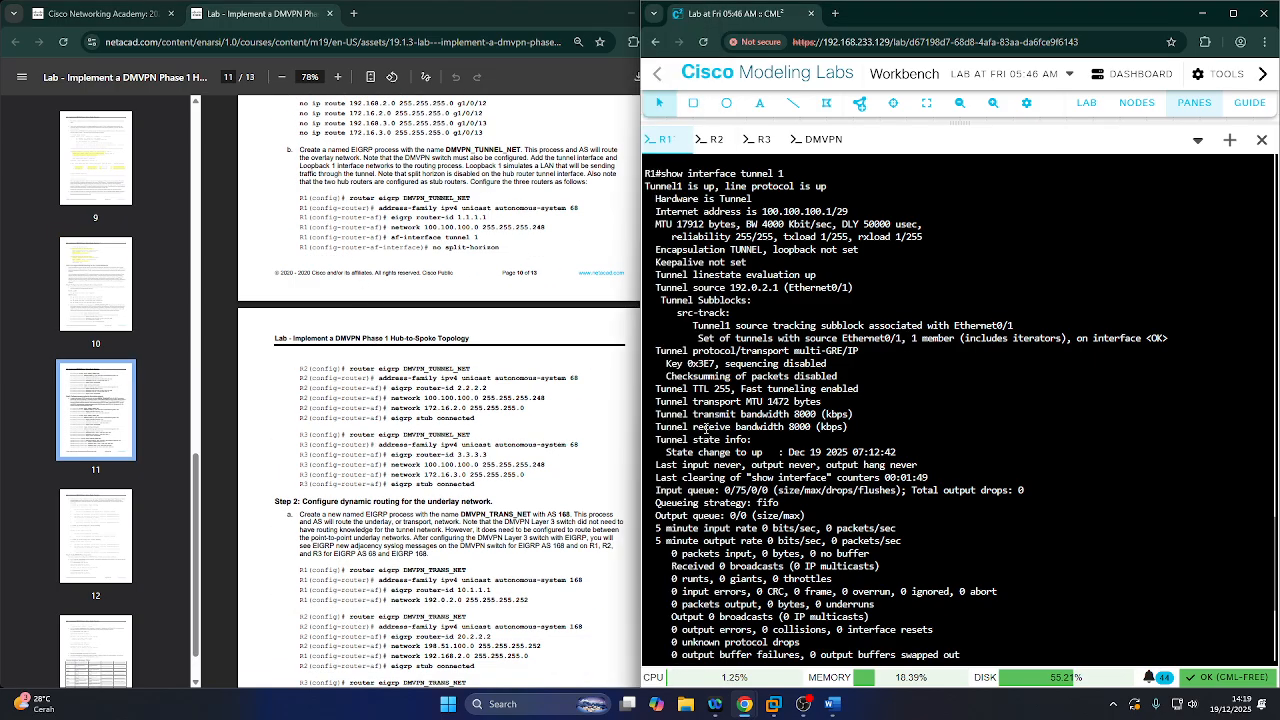
scroll(823, 618, down, 3)
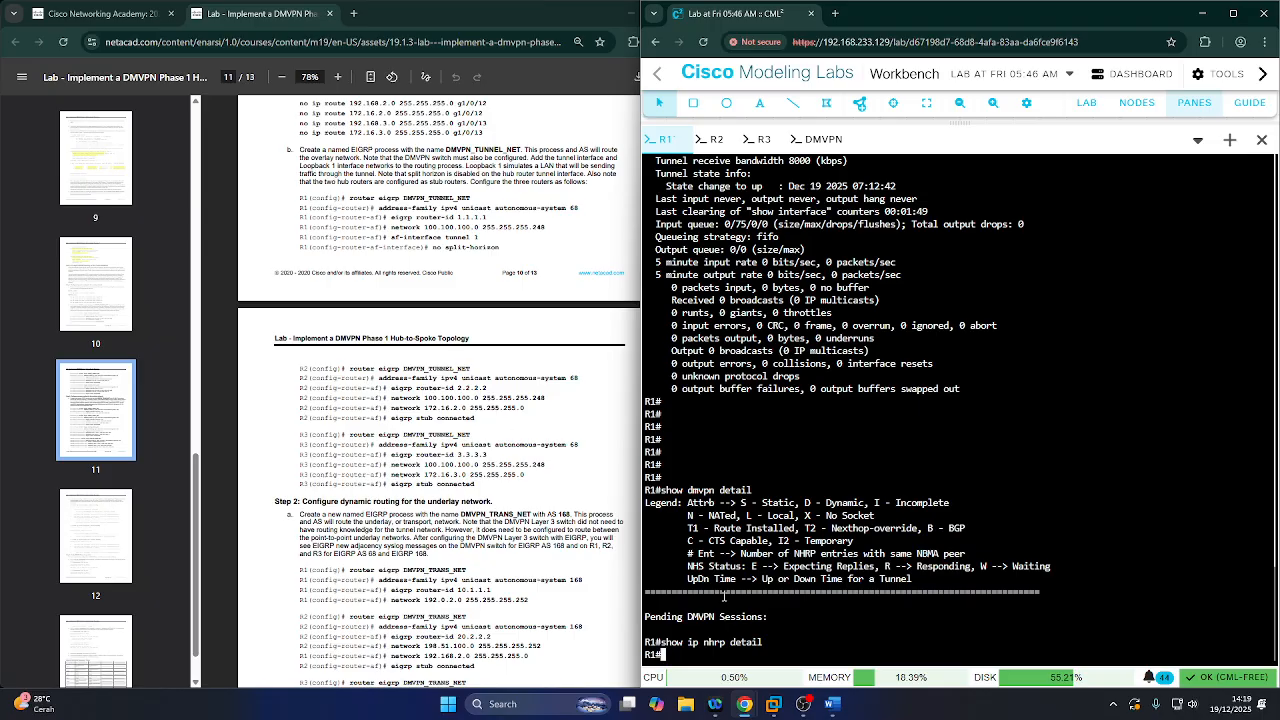
text(config t)
key(Return)
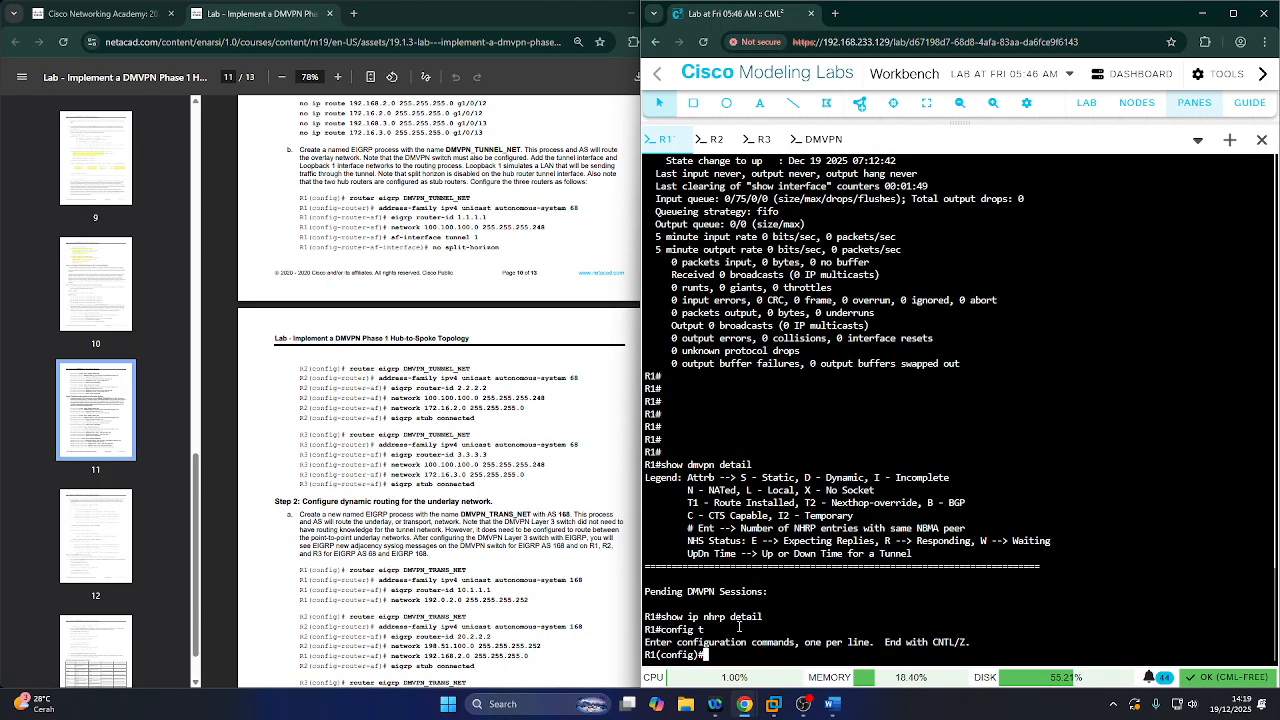
click(803, 704)
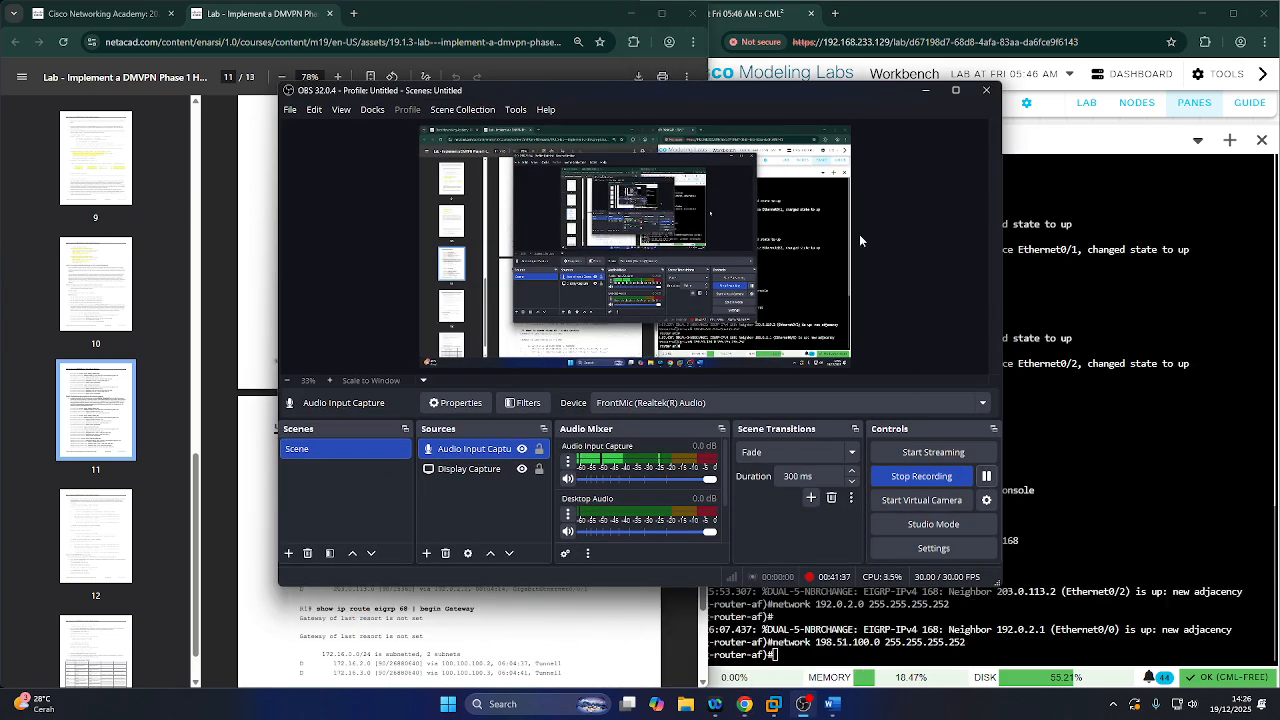
- Paste the copied guide command into R1's console and leave configuration mode with end
click(935, 96)
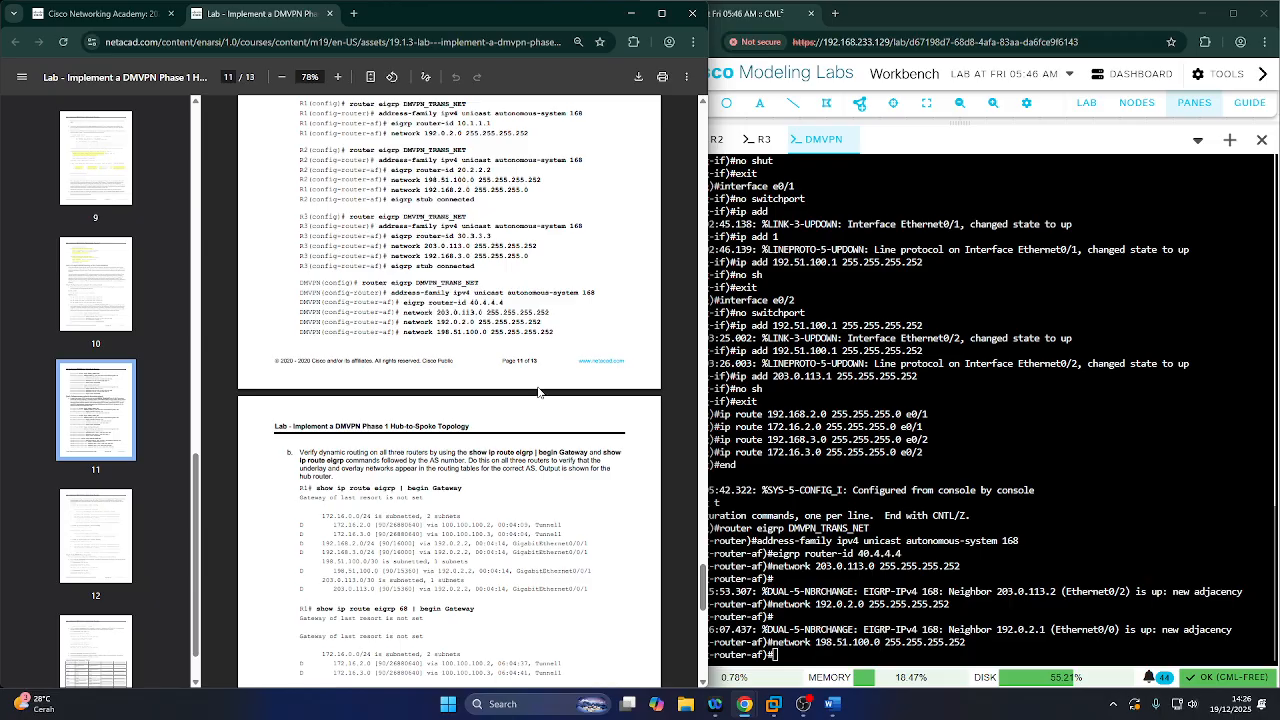
scroll(527, 467, down, 3)
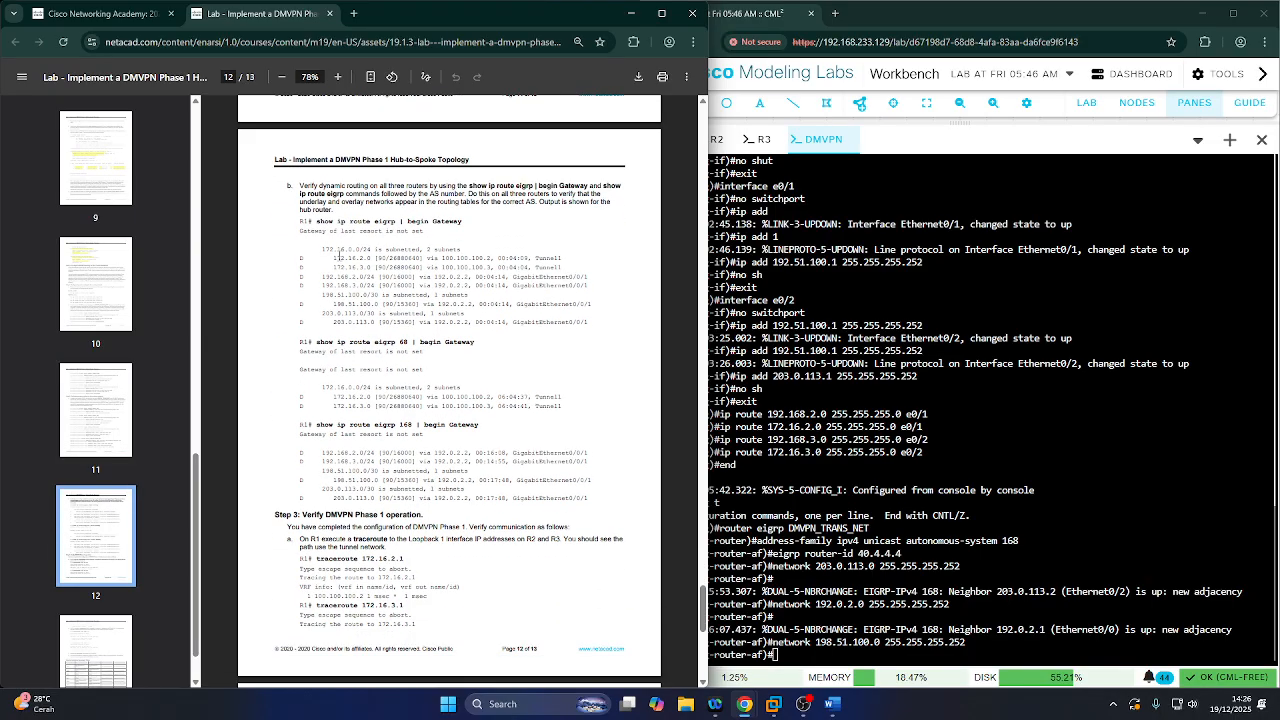
click(799, 291)
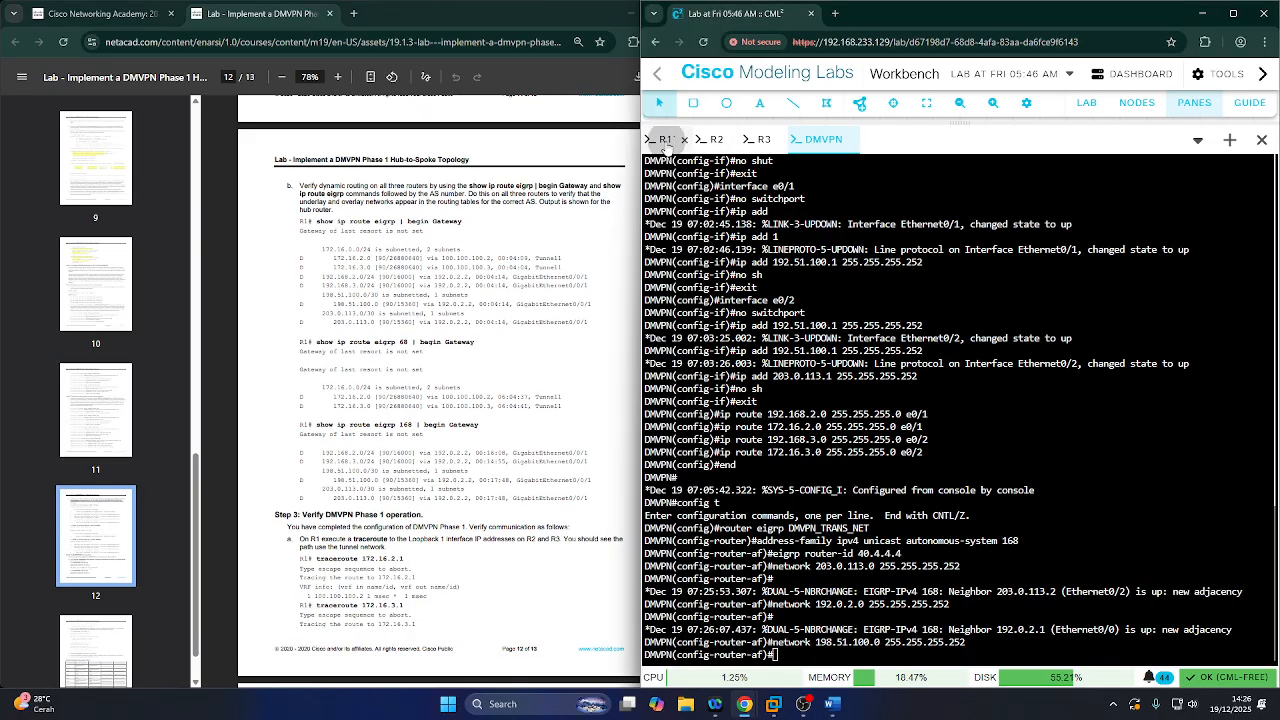
click(662, 139)
click(318, 224)
drag(316, 221, 463, 220)
key(super+c)
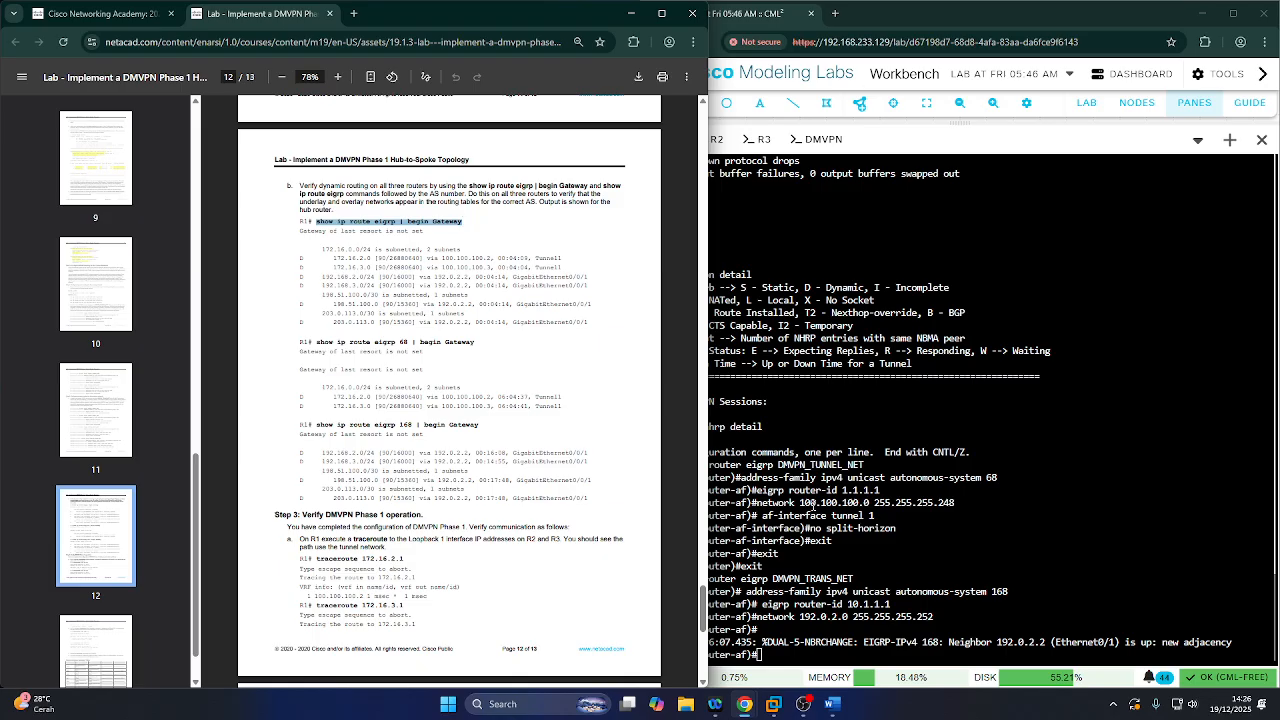
click(764, 645)
right_click(785, 647)
click(818, 504)
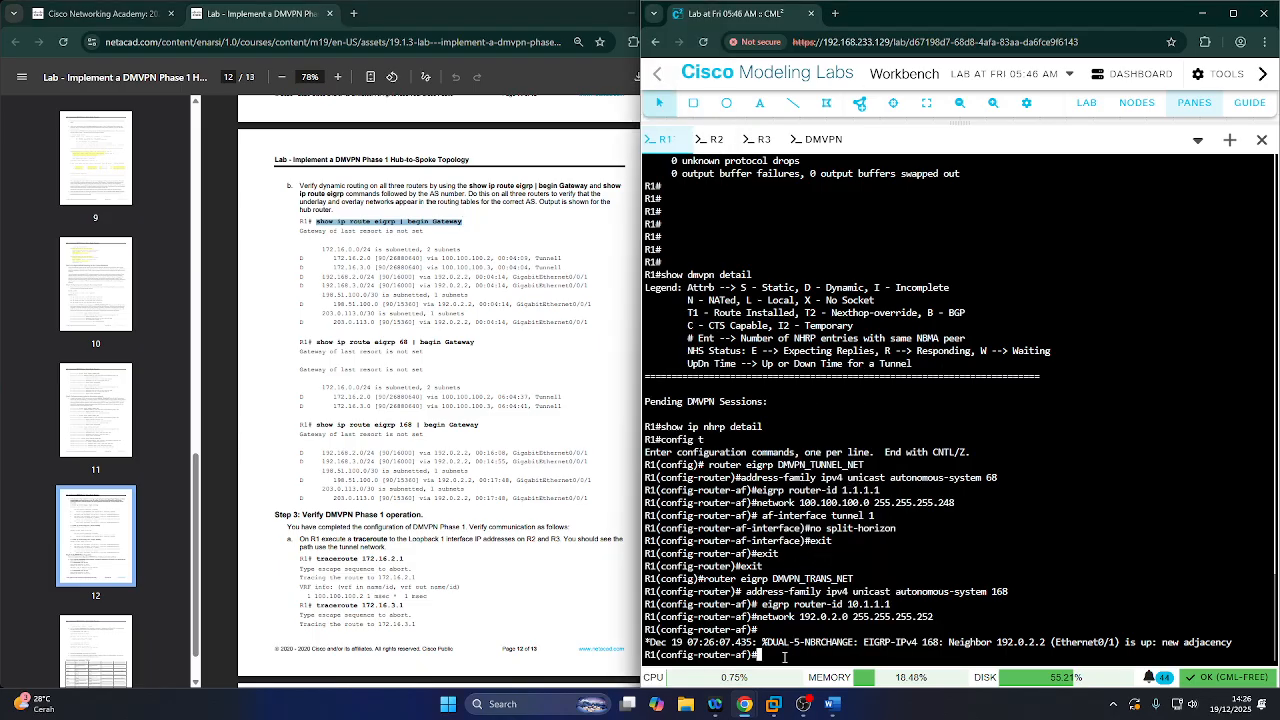
text(end)
key(Return)
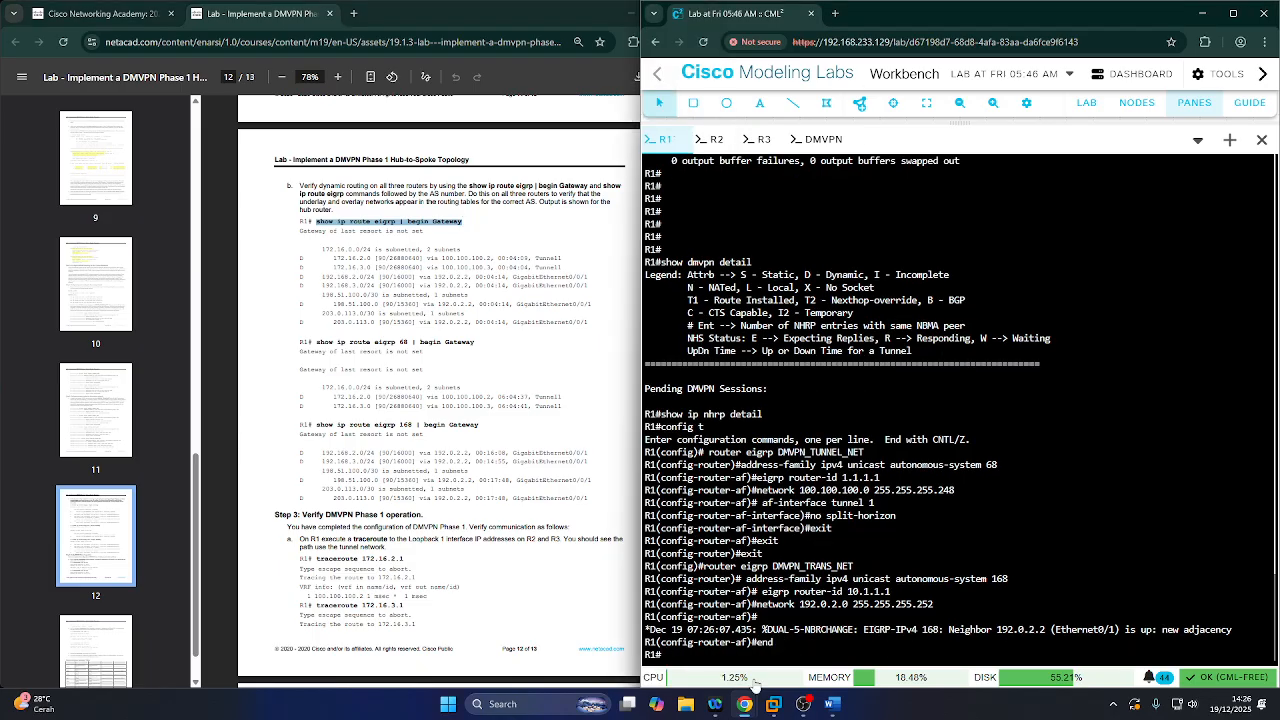
- Run show ip route eigrp | begin Gateway and show ip route eigrp 68 on R1
right_click(752, 688)
click(726, 655)
right_click(723, 652)
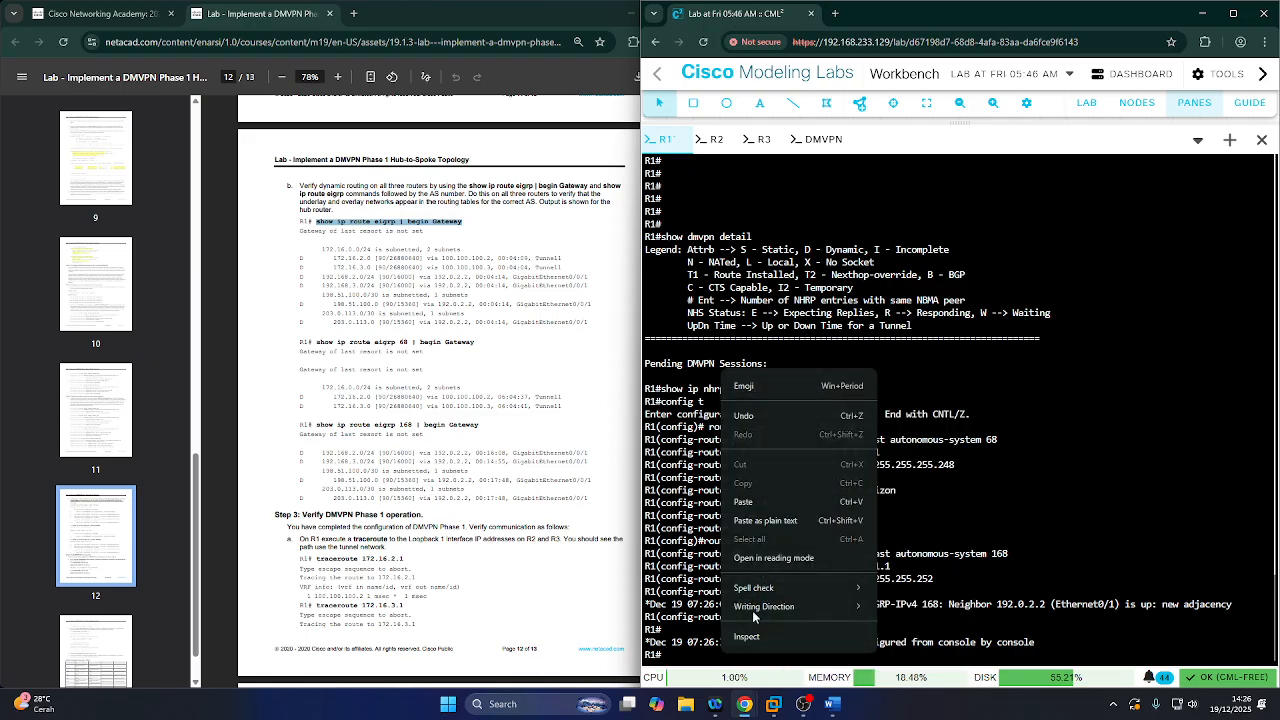
click(760, 502)
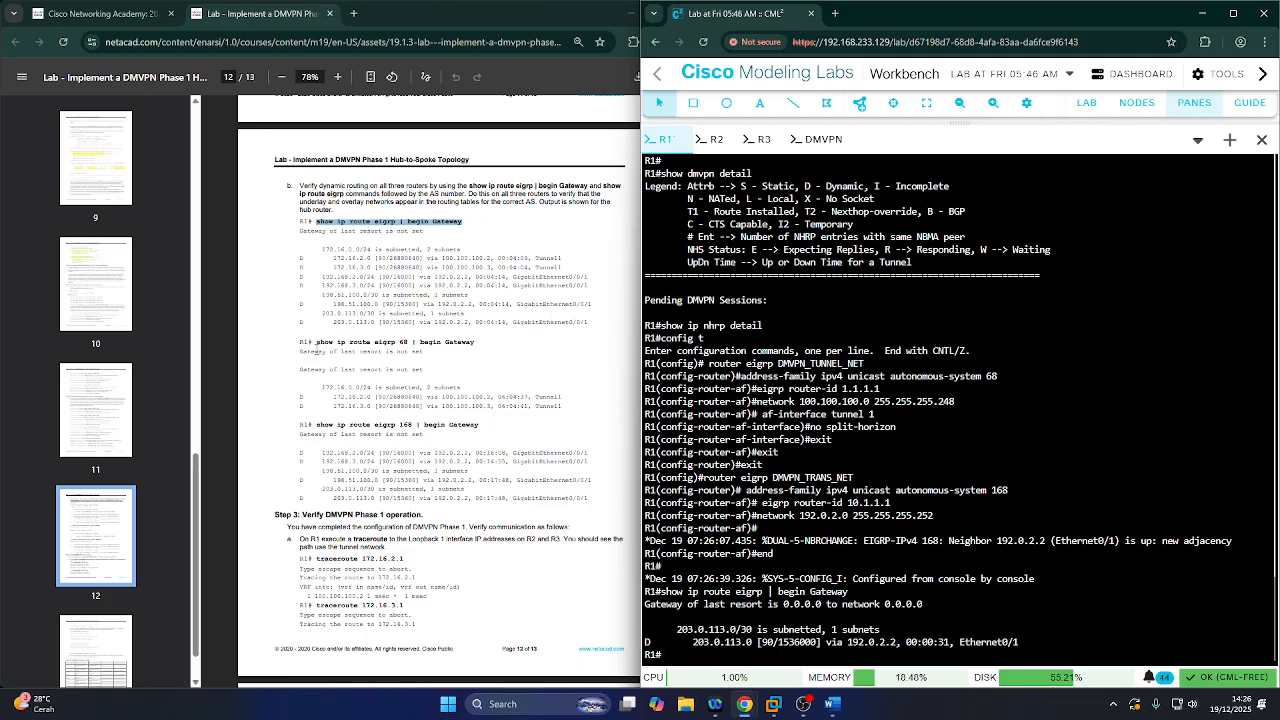
drag(316, 342, 486, 344)
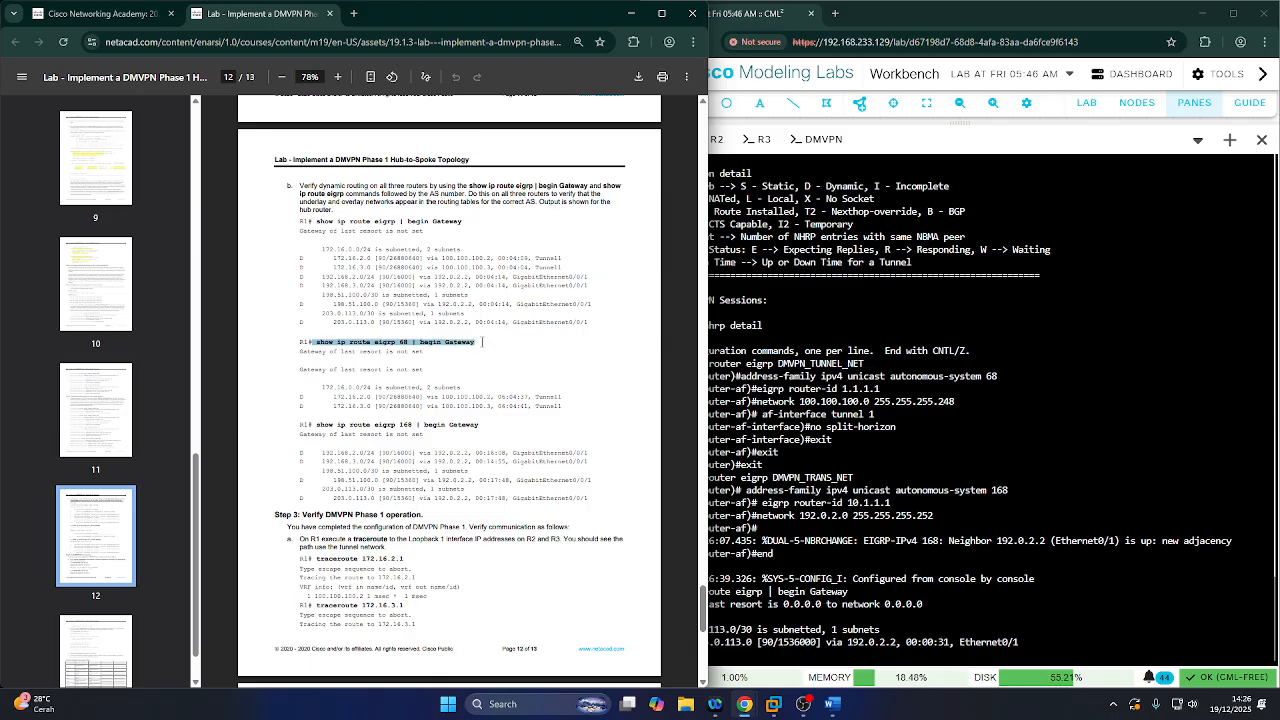
click(733, 613)
right_click(713, 660)
click(778, 516)
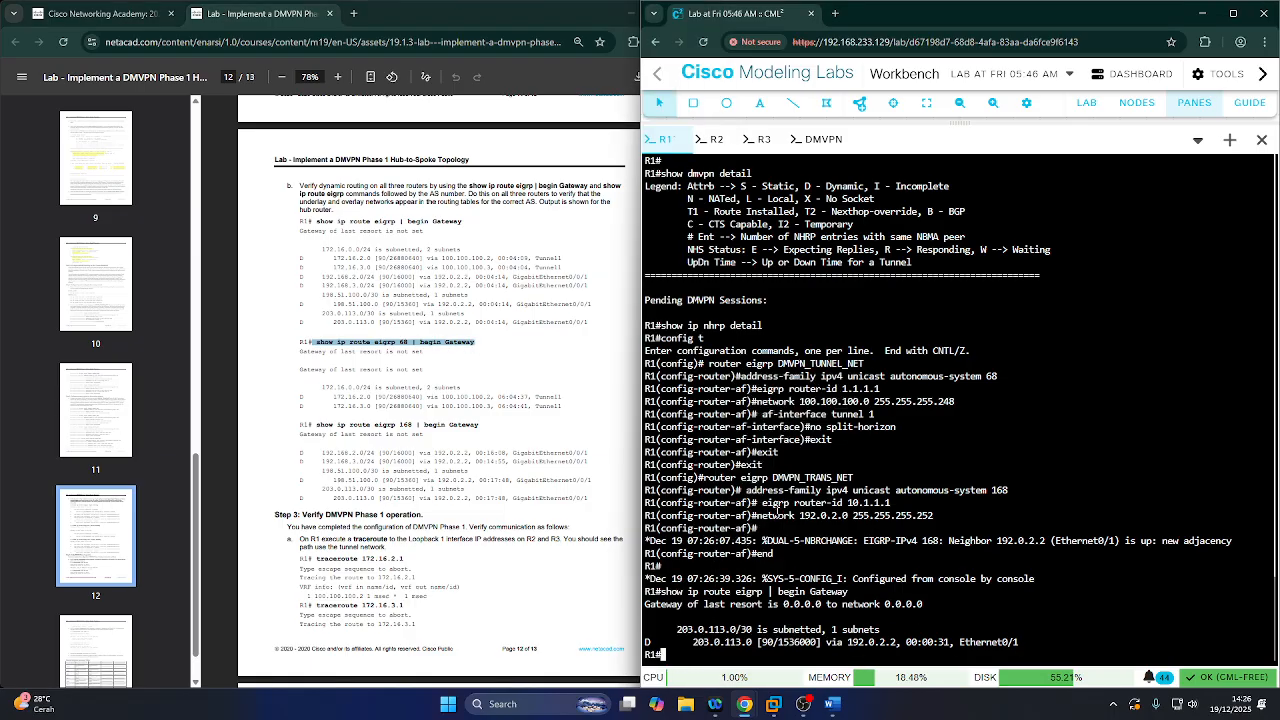
key(Return)
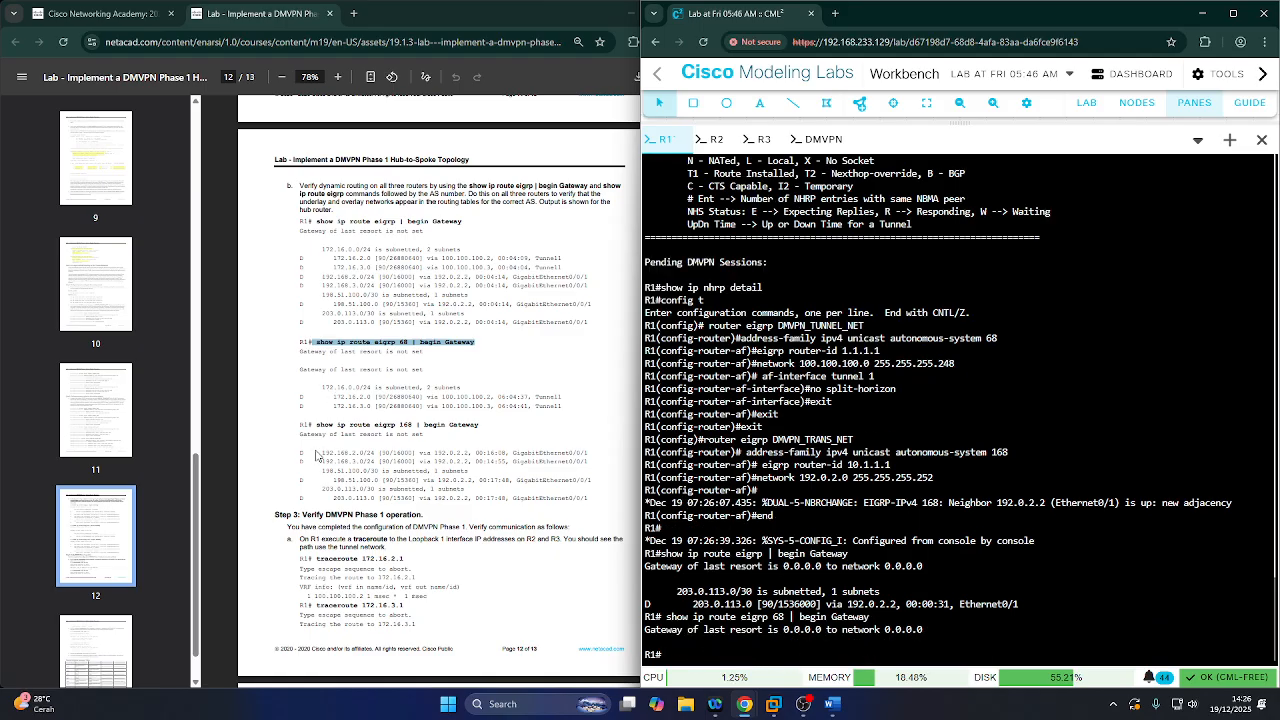
- Run show ip route eigrp 168 on R1, showing 203.0.113.0/30 via 192.0.2.2
drag(312, 424, 495, 424)
key(super+c)
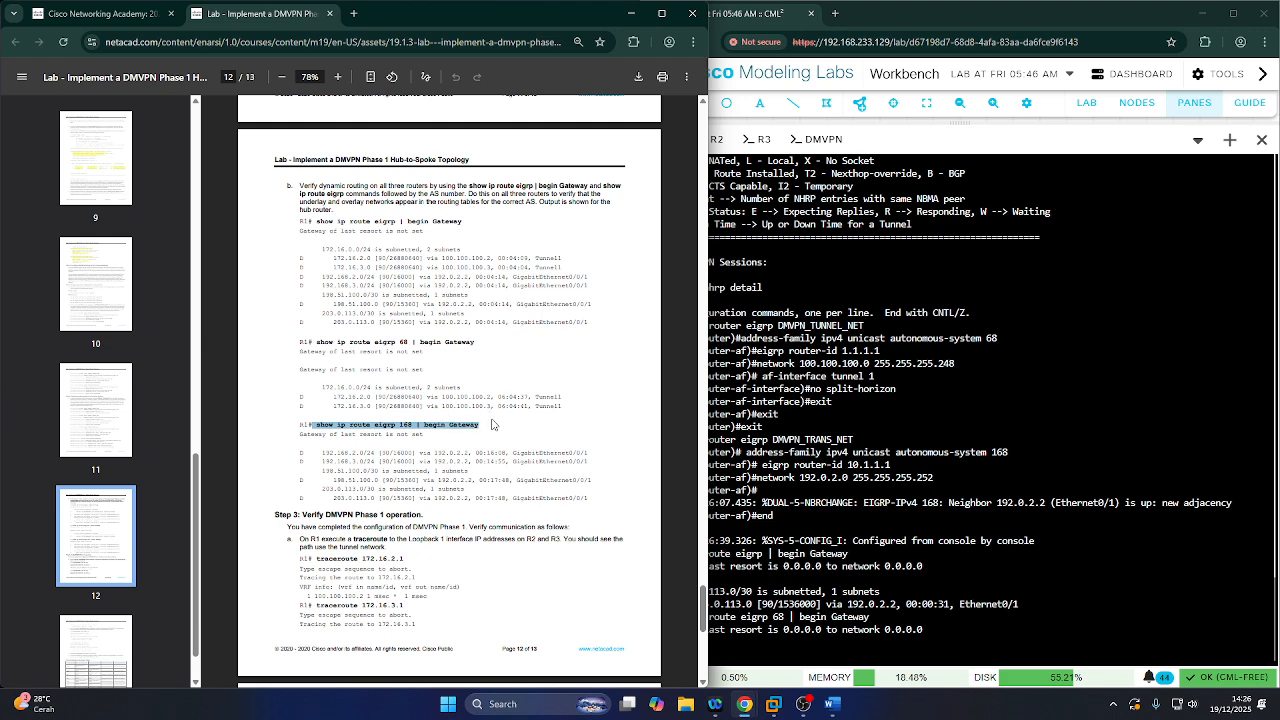
right_click(786, 646)
click(849, 498)
key(Return)
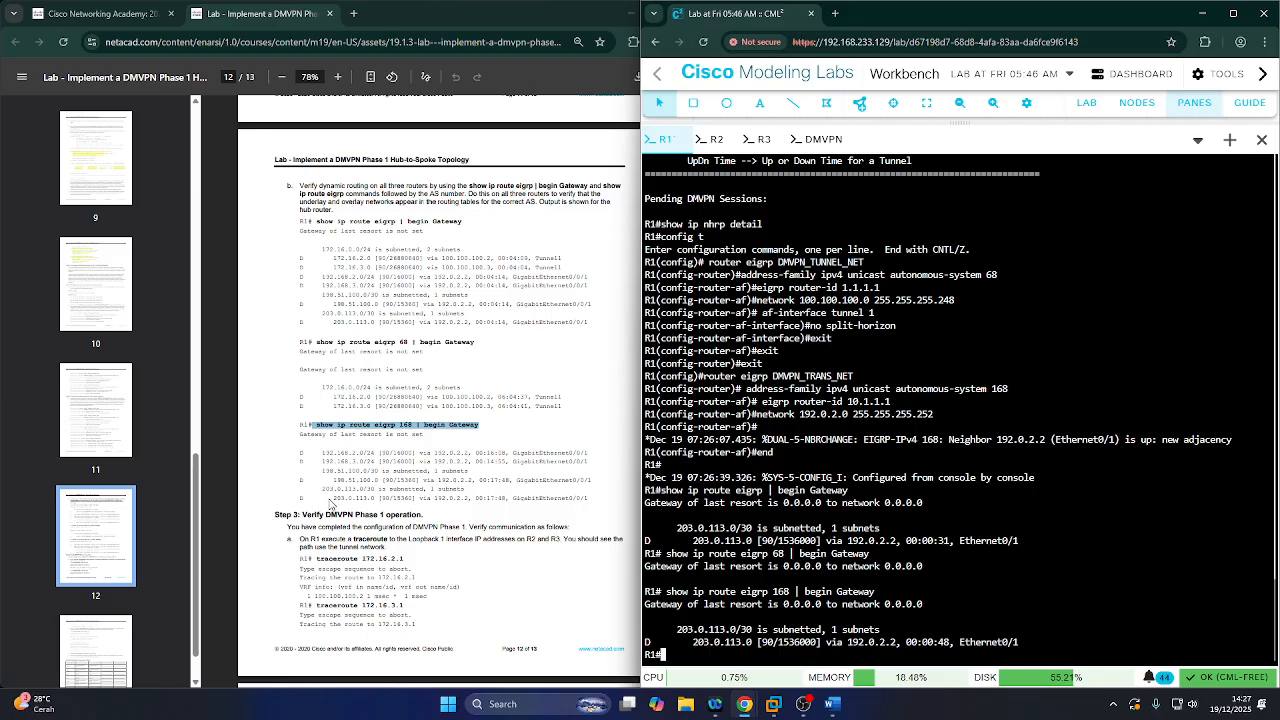
scroll(329, 505, down, 2)
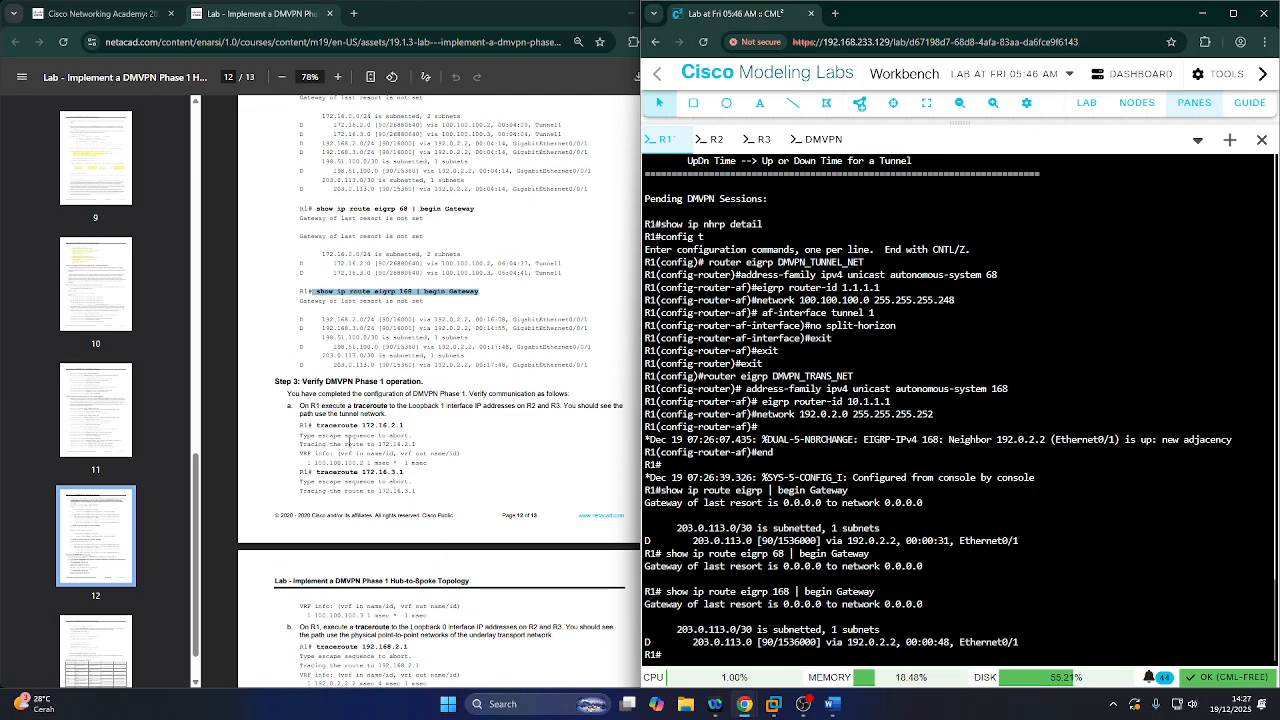
drag(316, 425, 402, 425)
key(super+c)
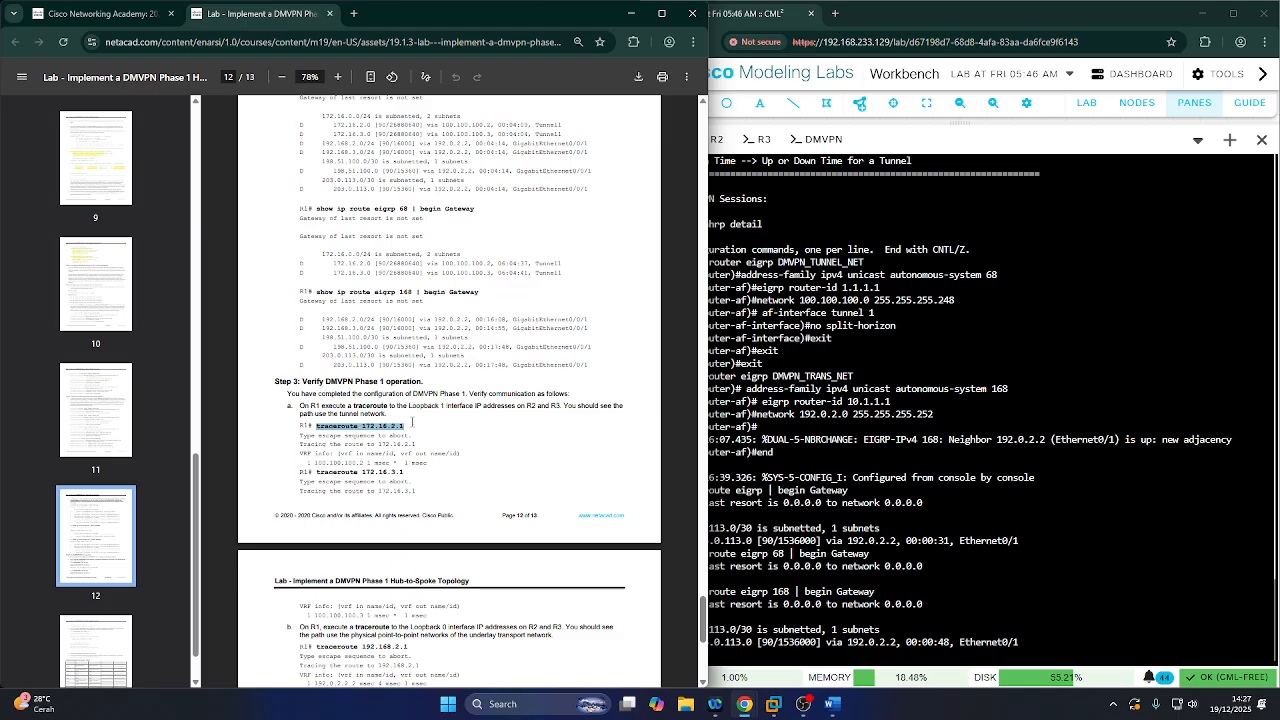
click(752, 645)
right_click(751, 643)
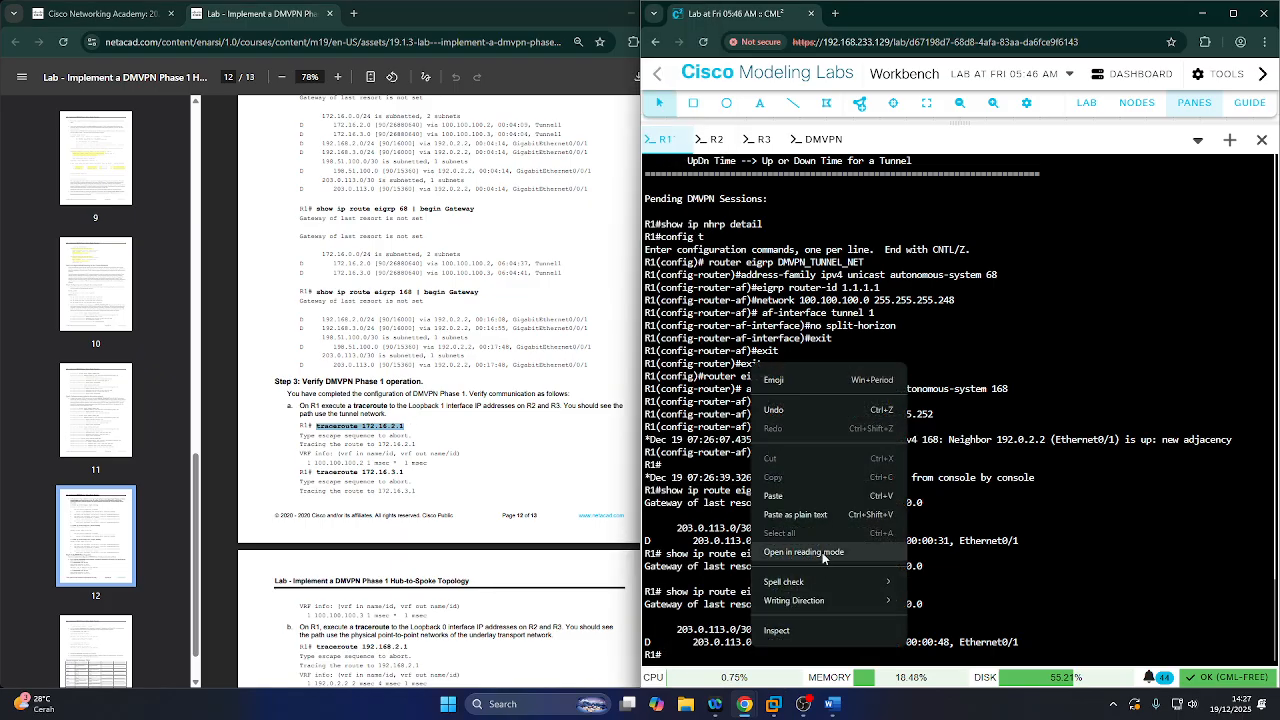
- Run traceroute 172.16.2.1 on R1; only hop 1 (192.0.2.2) answers before timing out
click(820, 496)
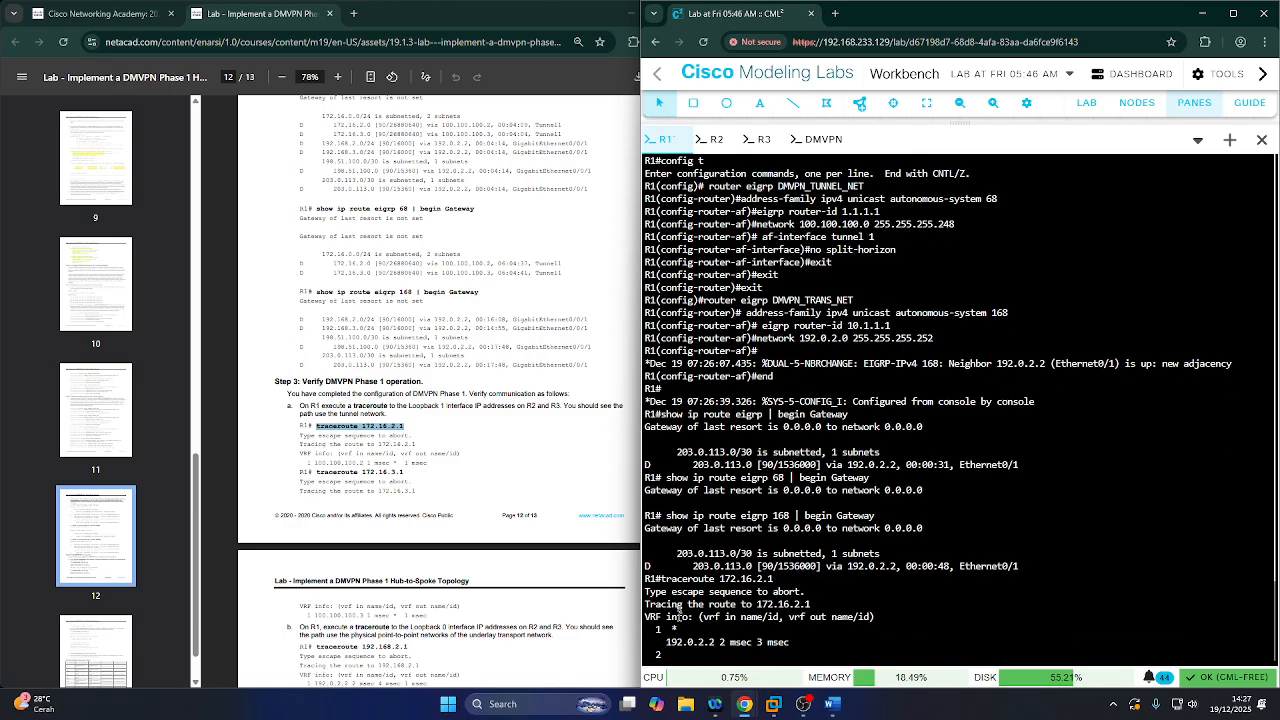
scroll(242, 427, down, 1)
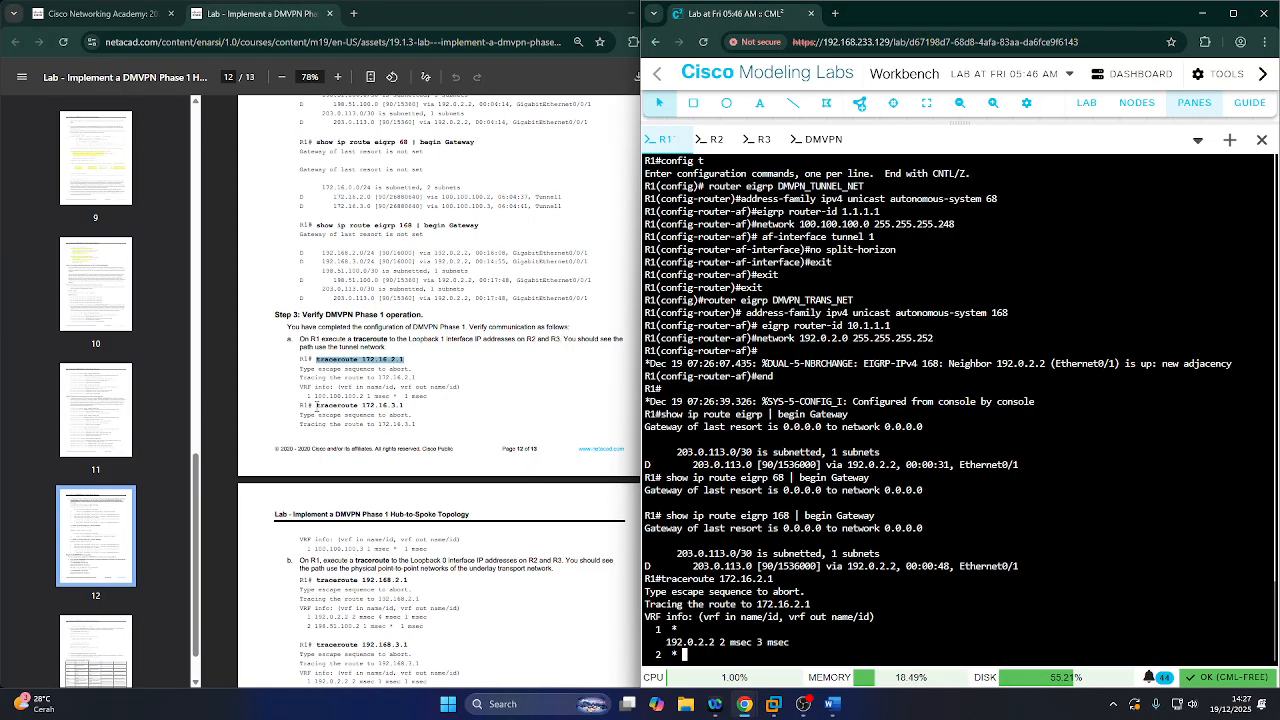
drag(316, 405, 410, 406)
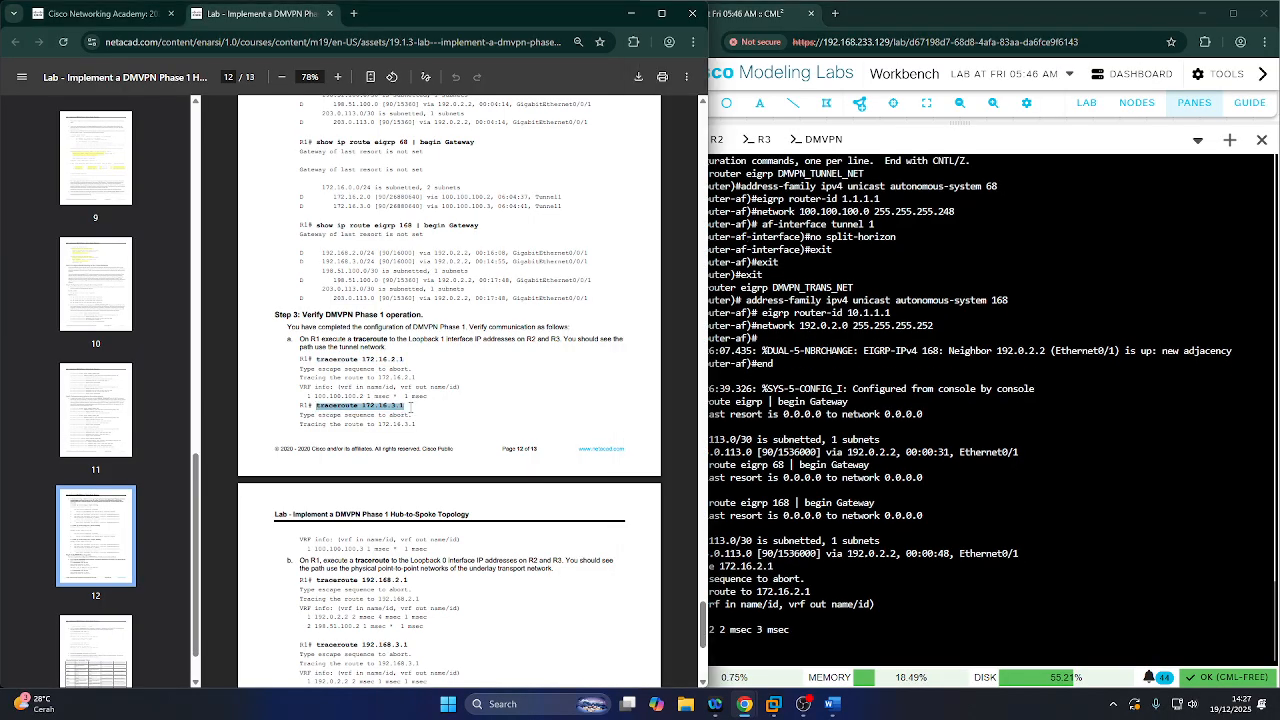
click(410, 406)
click(938, 536)
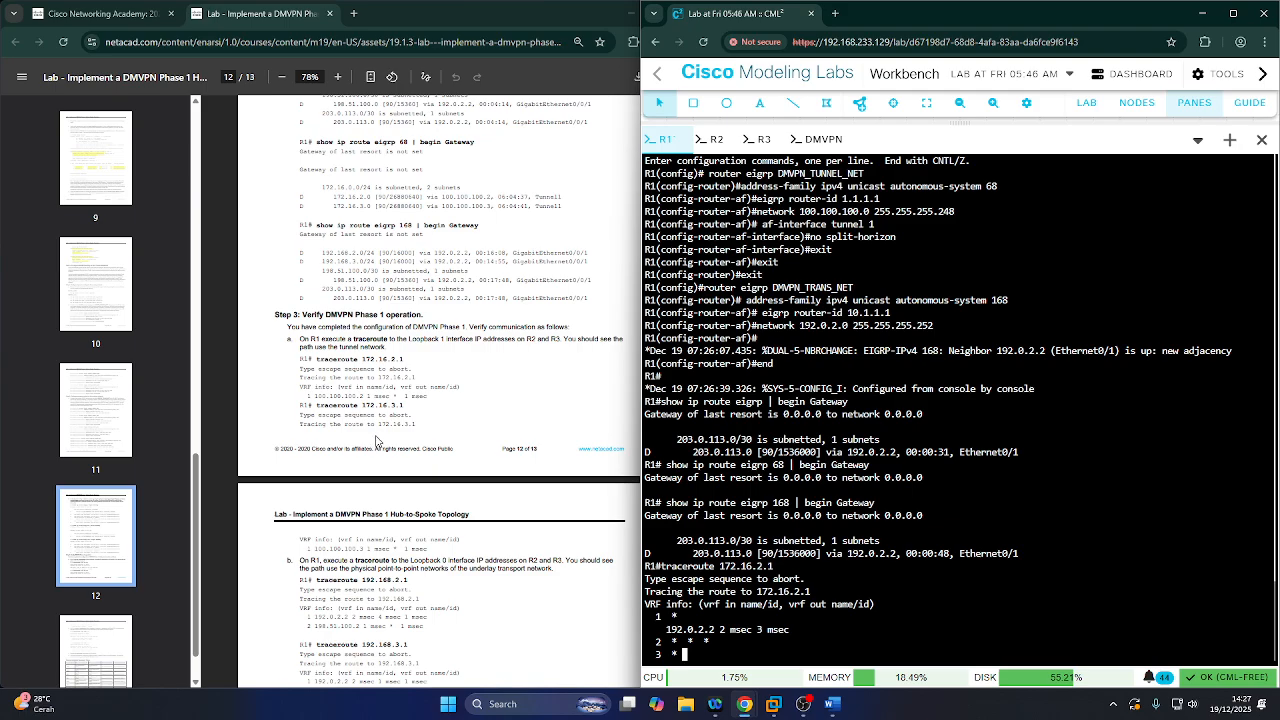
scroll(383, 443, down, 2)
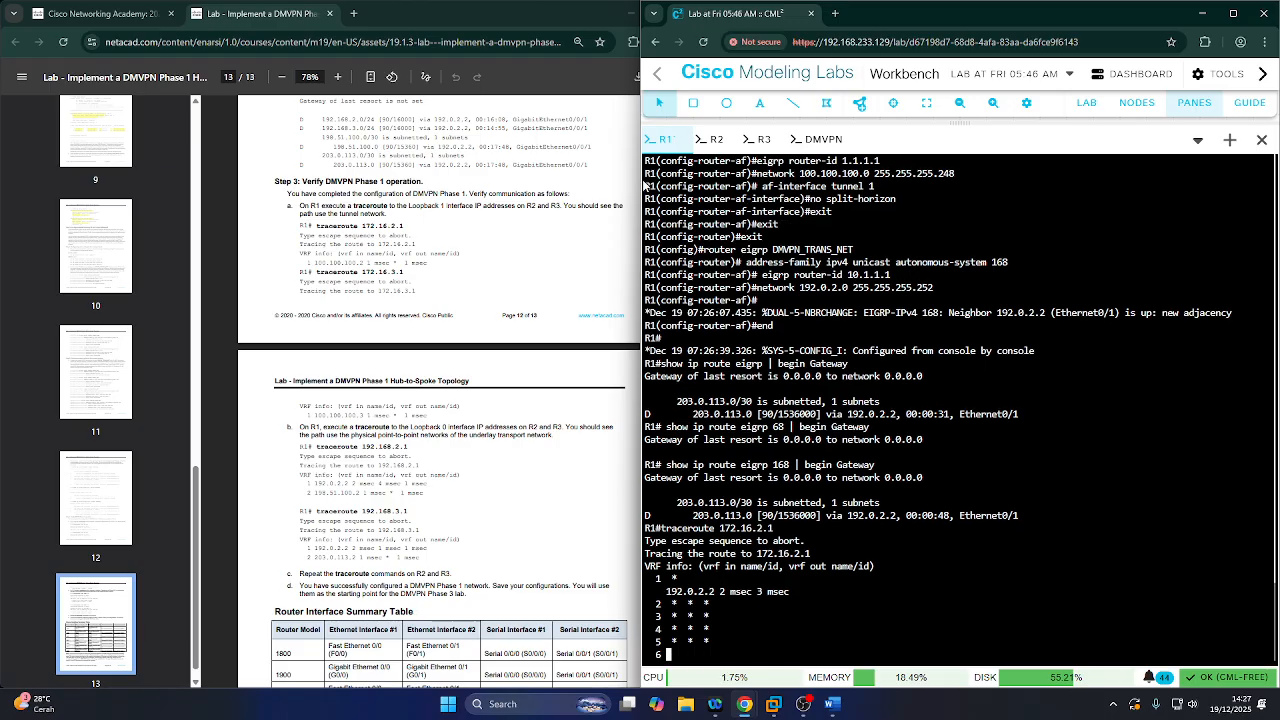
drag(641, 185, 632, 185)
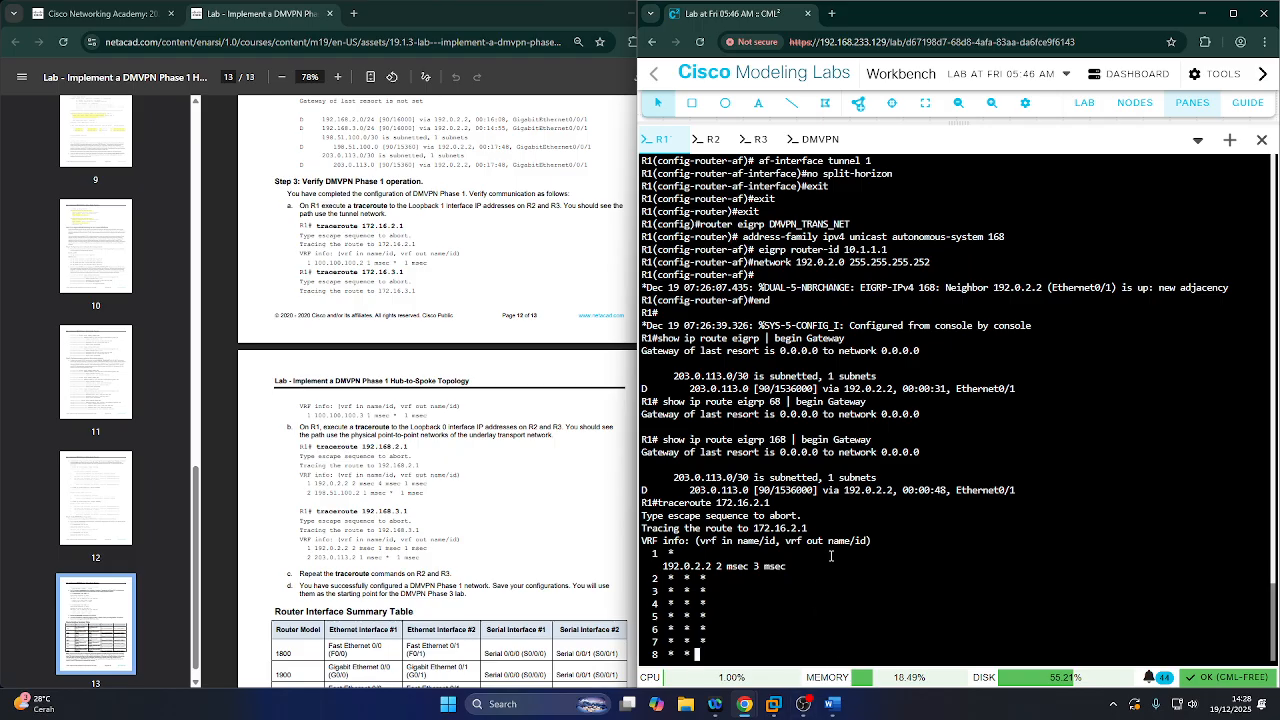
- Snip R1's route and traceroute output and paste it into the Word report
key(super+shift+s)
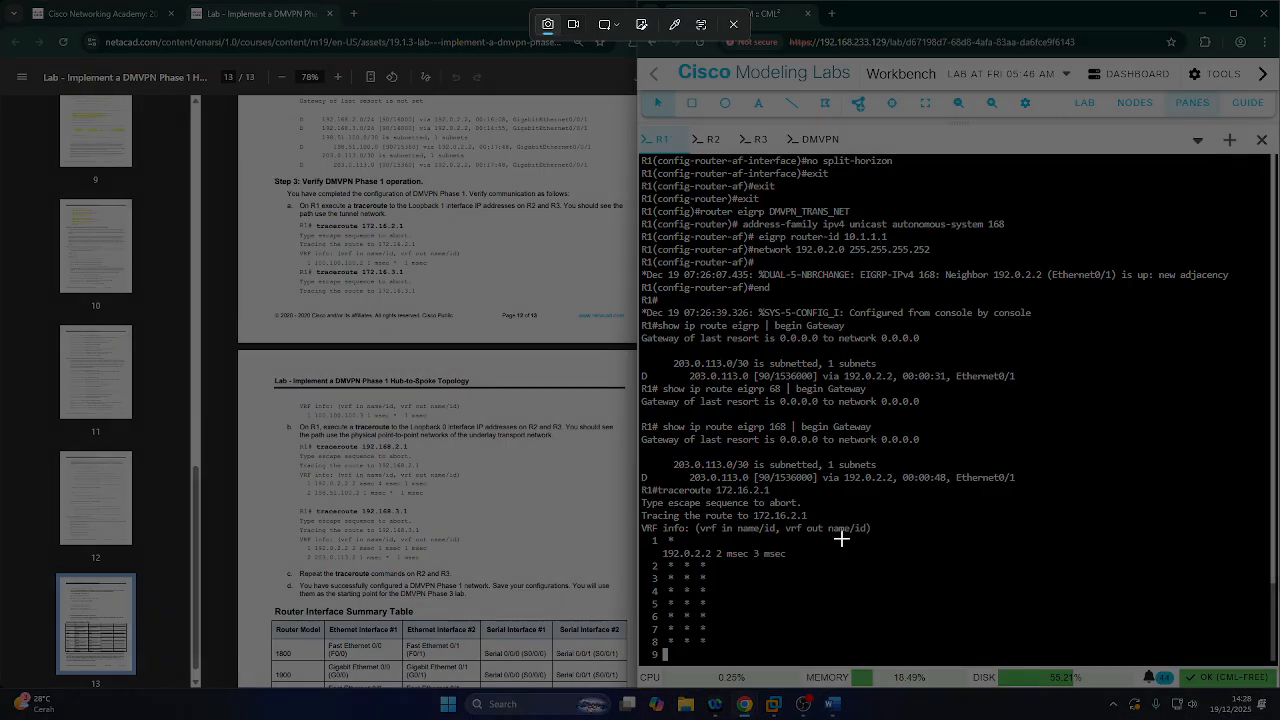
drag(641, 313, 1105, 567)
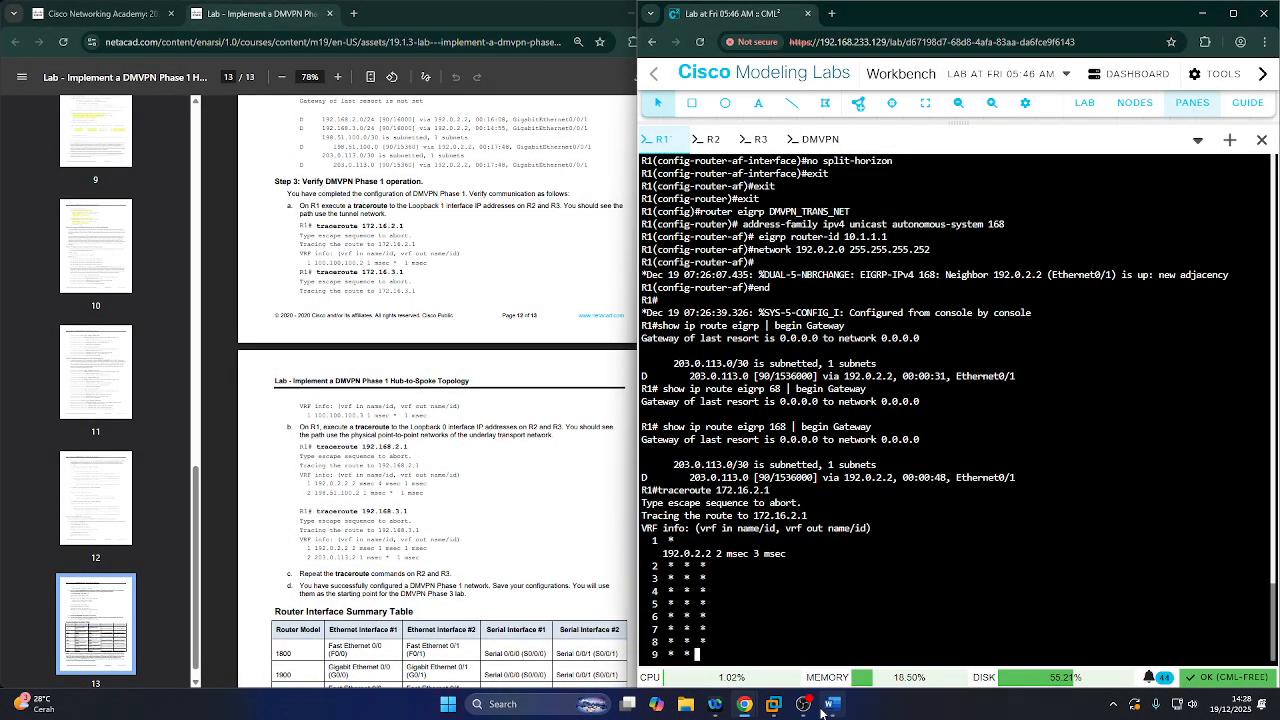
click(832, 704)
key(ctrl+v)
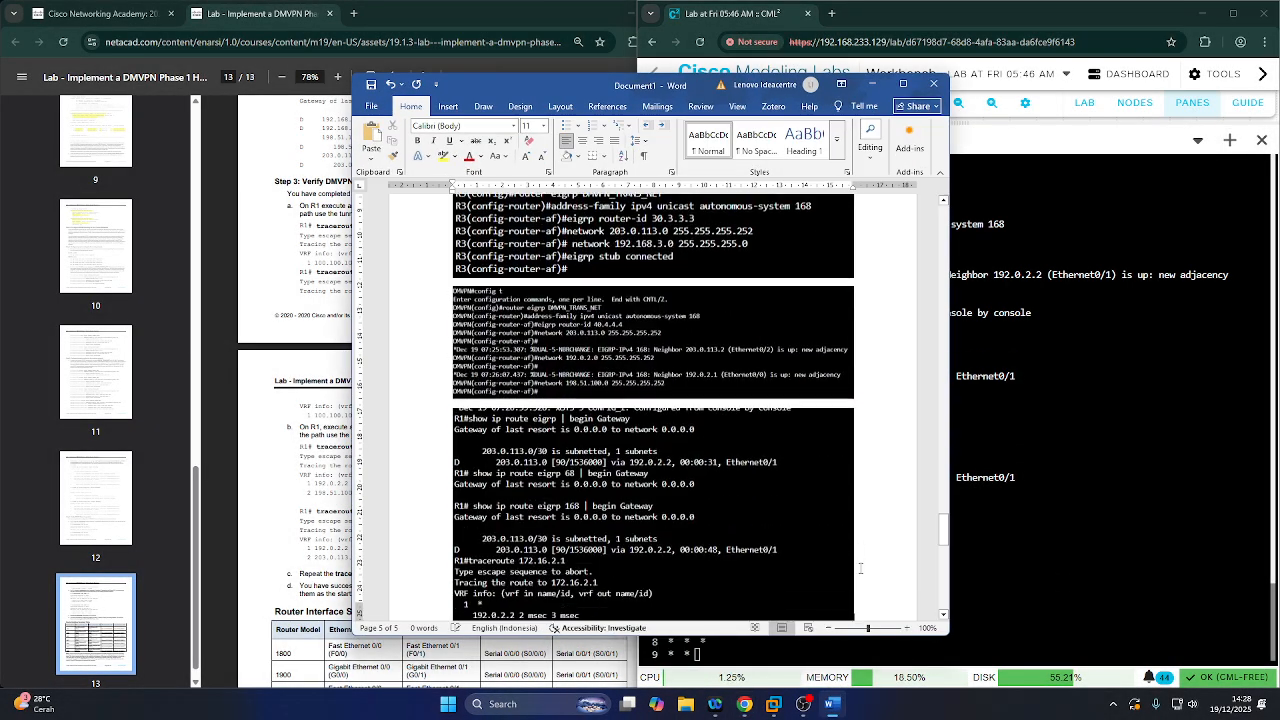
click(872, 84)
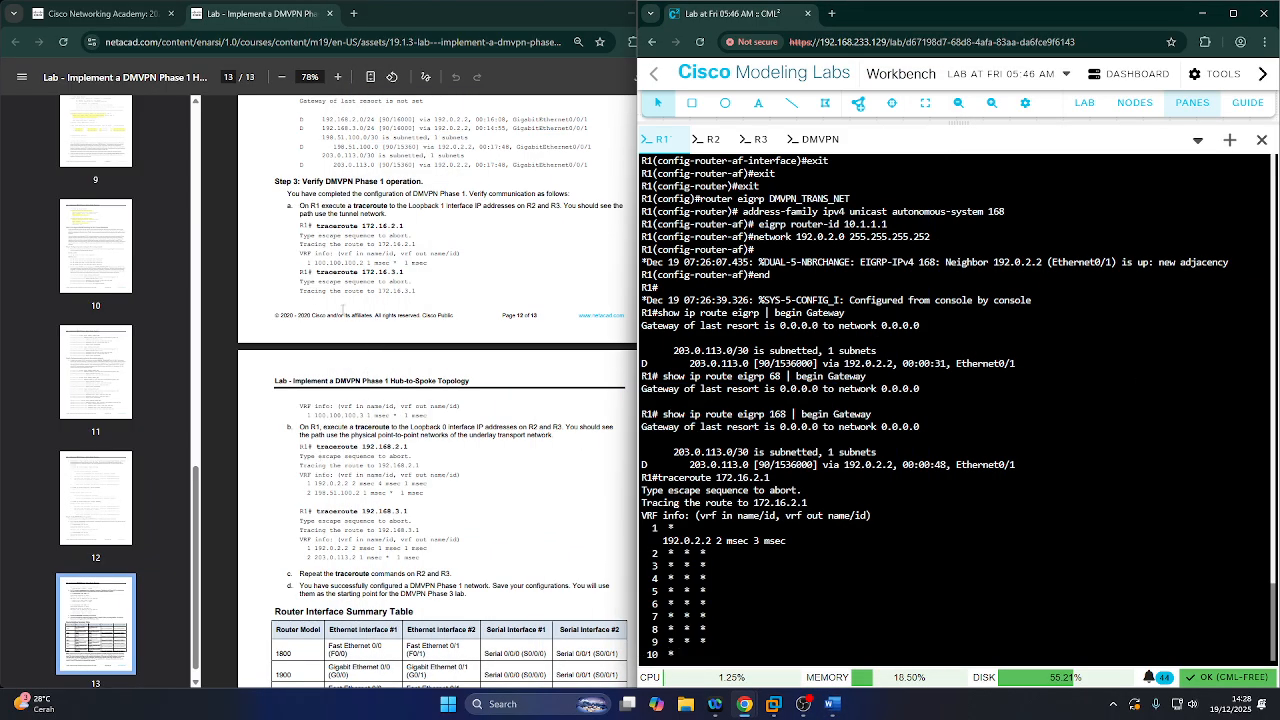
- Copy traceroute 172.16.3.1 from the guide and bring the lab topology into view
drag(313, 272, 405, 276)
key(super+c)
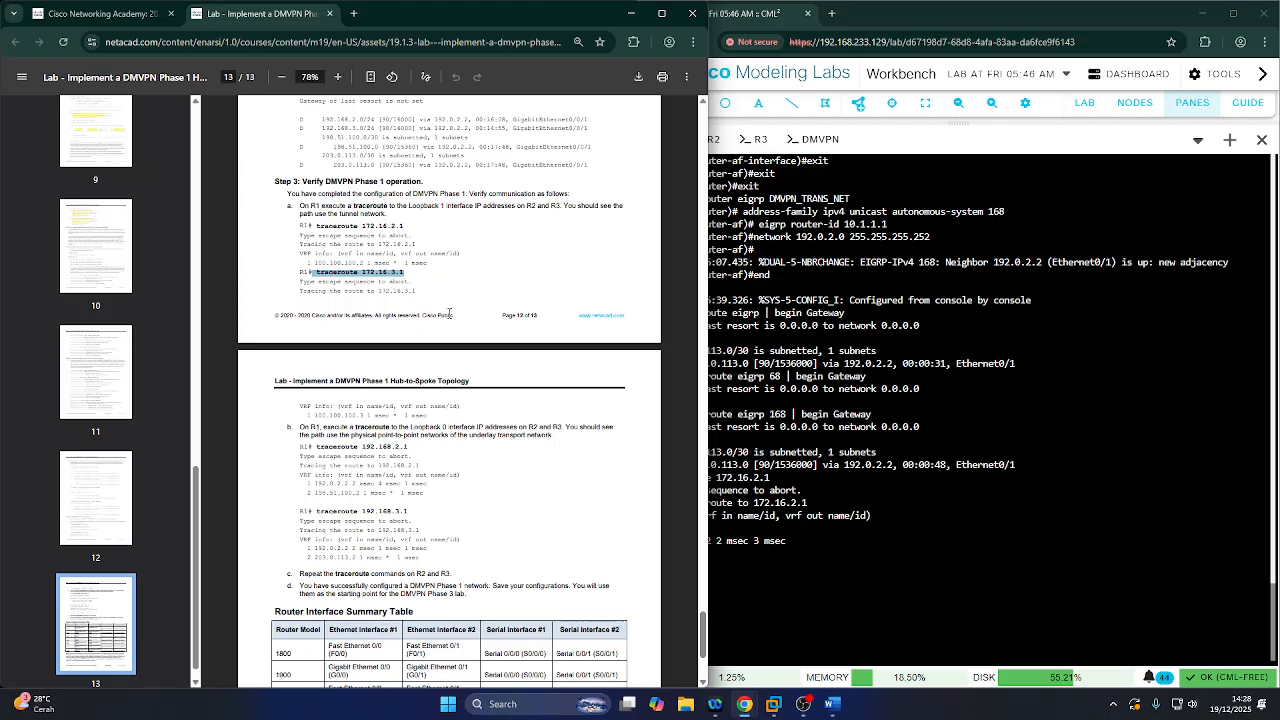
click(740, 642)
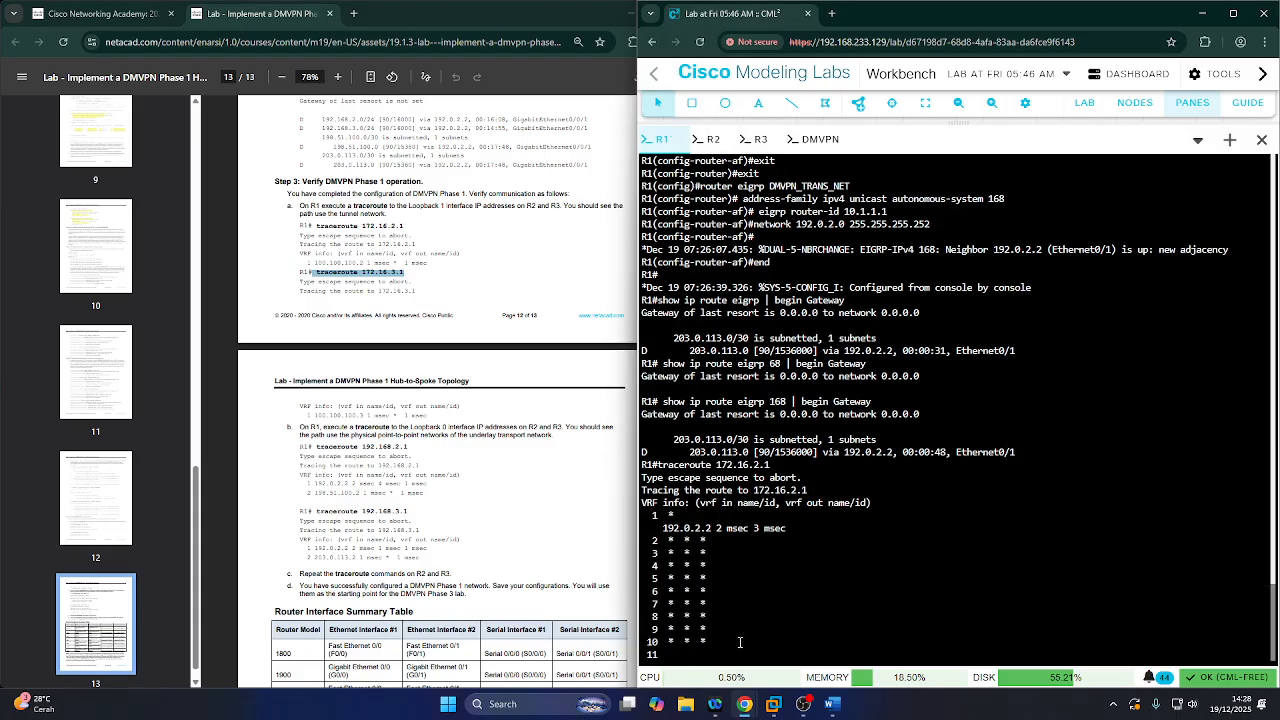
double_click(739, 643)
click(739, 643)
click(661, 146)
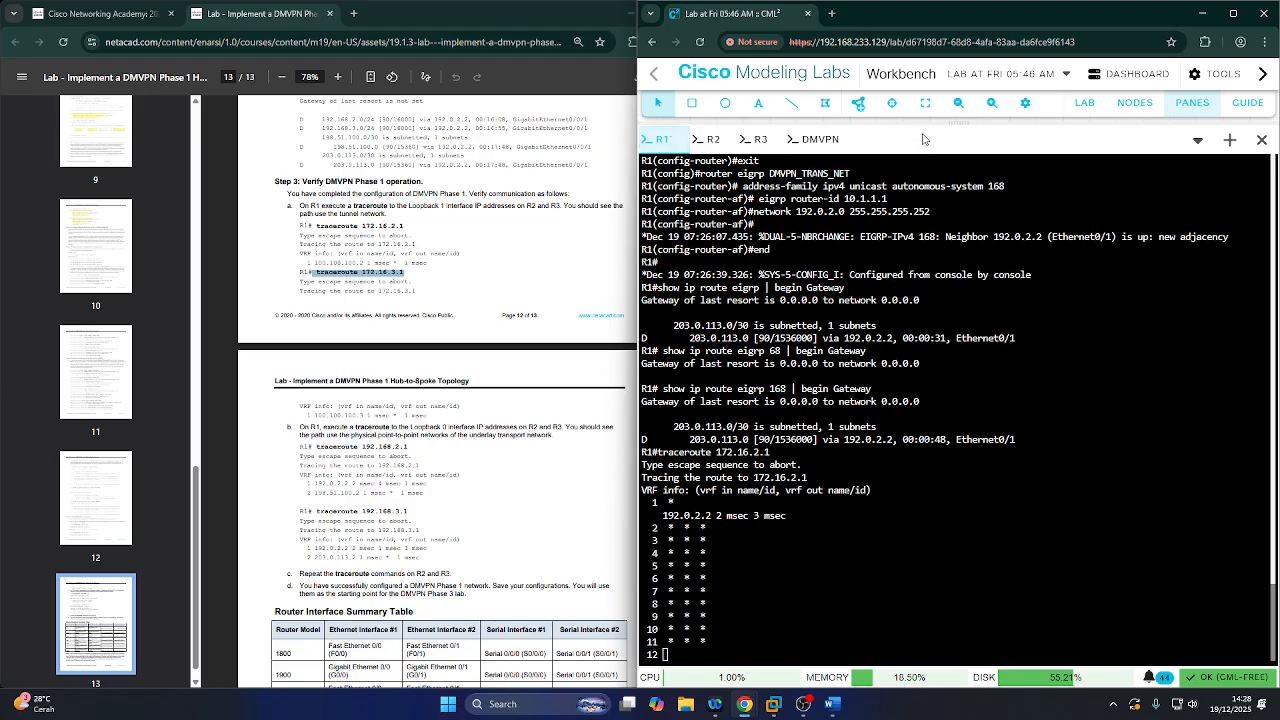
click(918, 123)
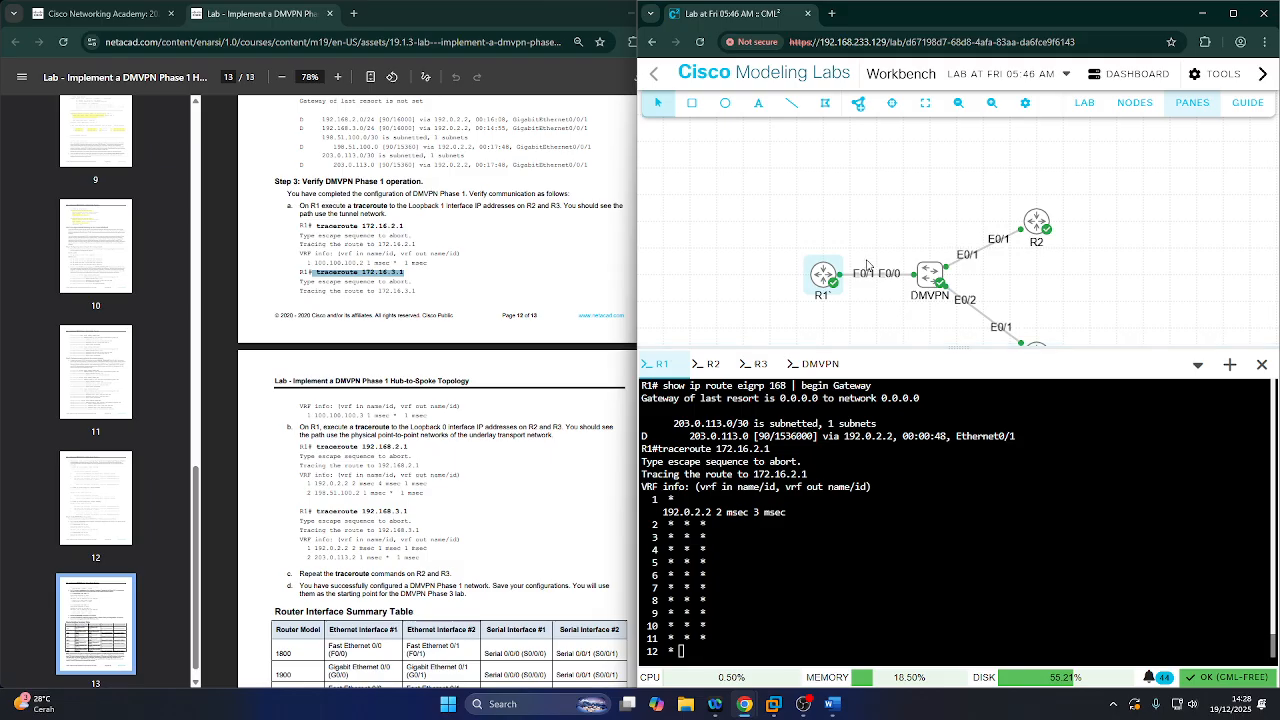
- Stop the R1 node on the canvas, then start it again to reboot it
right_click(830, 276)
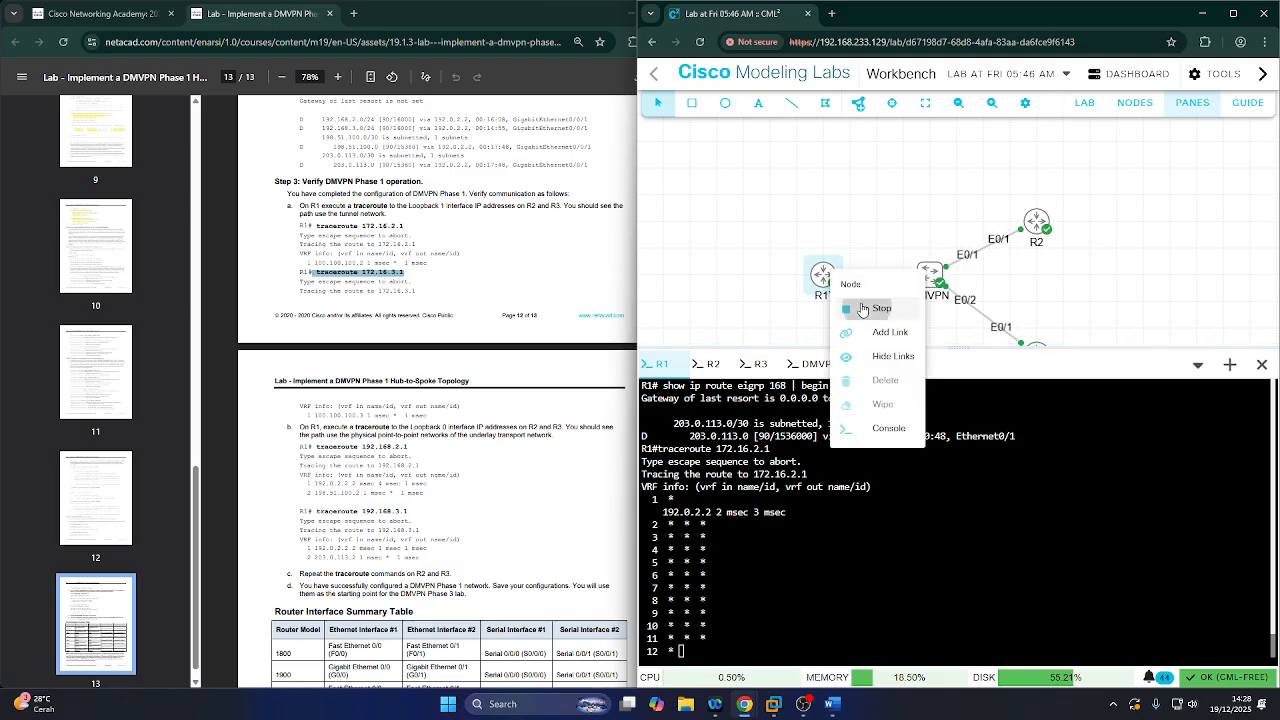
click(860, 306)
right_click(830, 278)
click(848, 312)
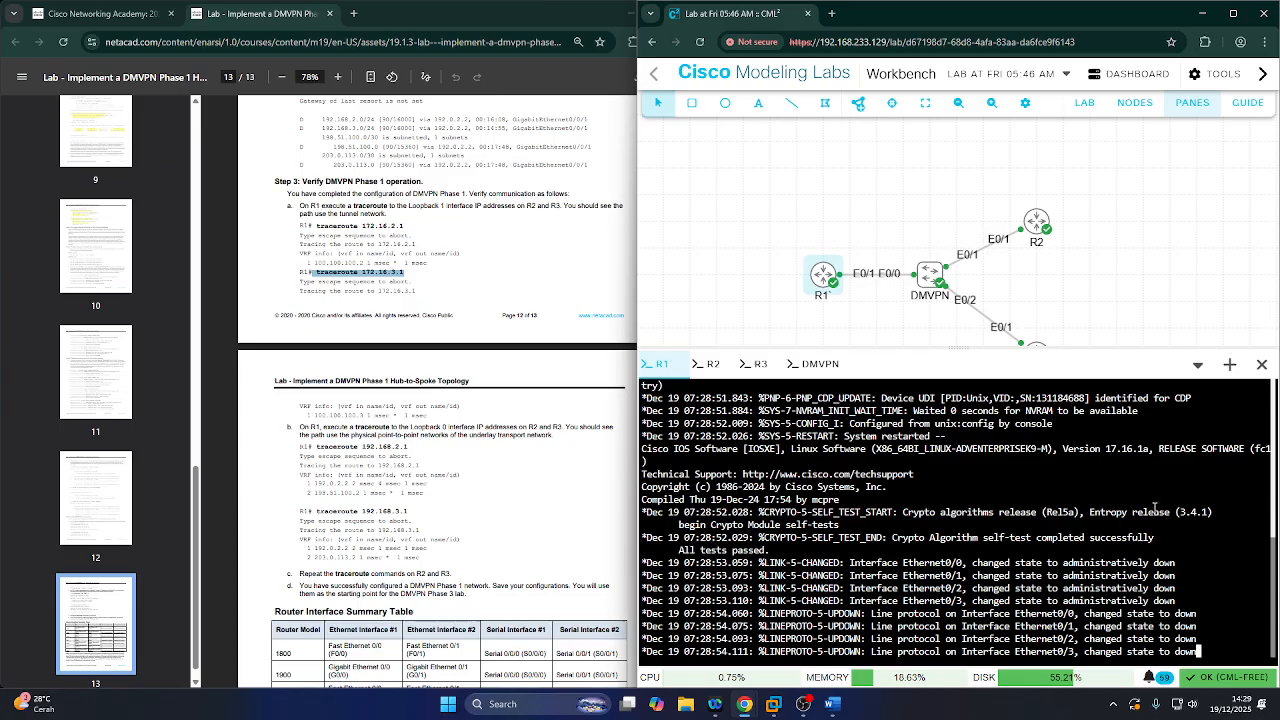
- On the rebooted router, enter enable, set hostname R1, and exit configuration mode
key(Return)
key(Return)
key(Return)
key(Return)
text(enable)
key(Return)
text(c)
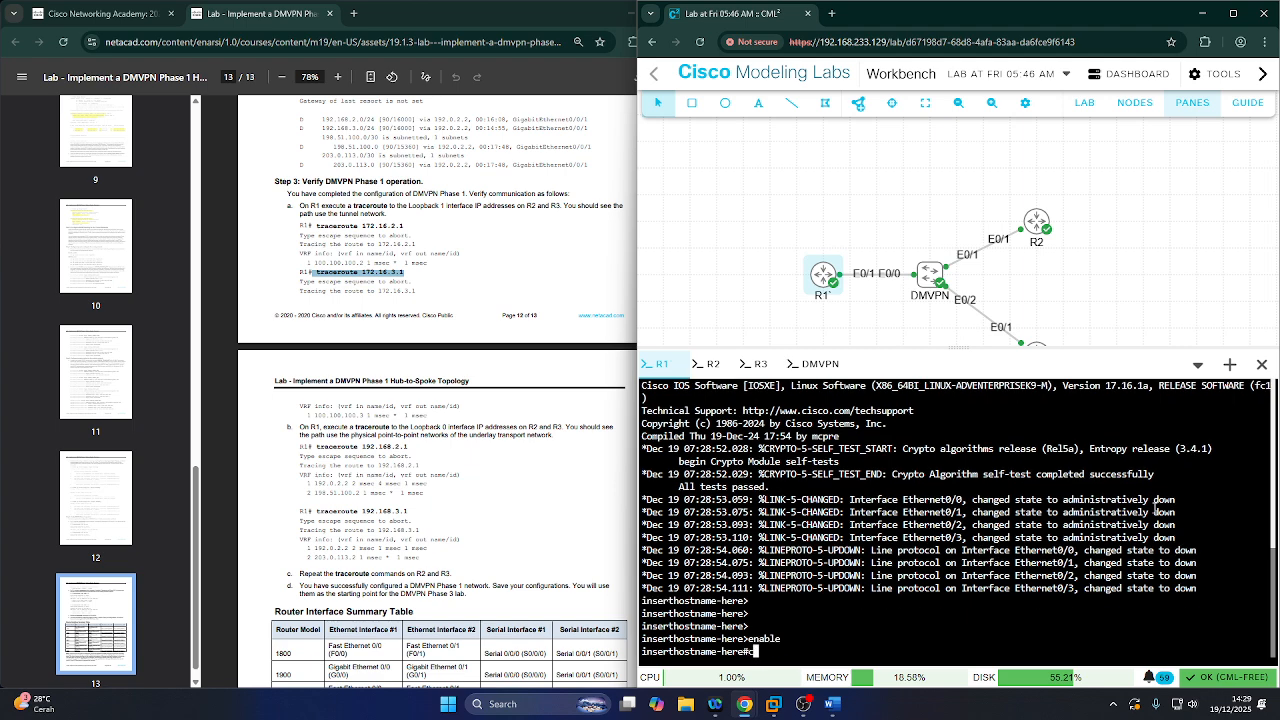
text(onfig t])
key(Return)
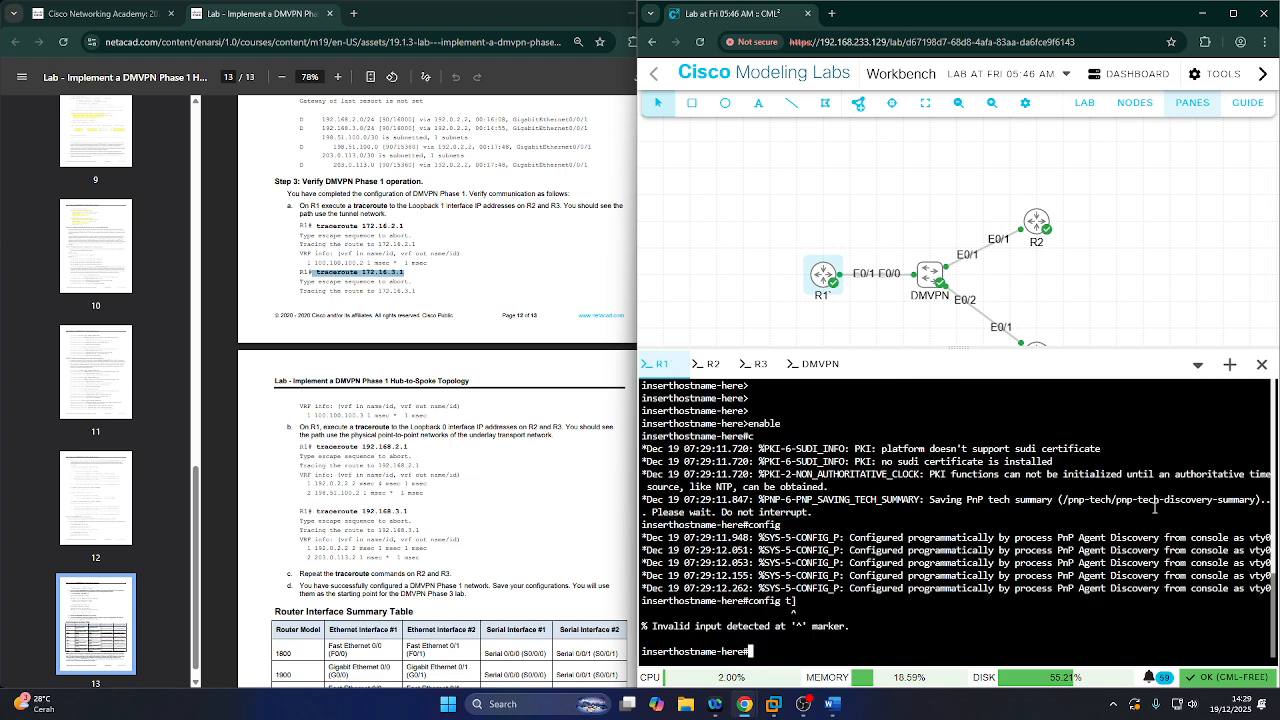
text(config t)
key(Return)
text(hostname )
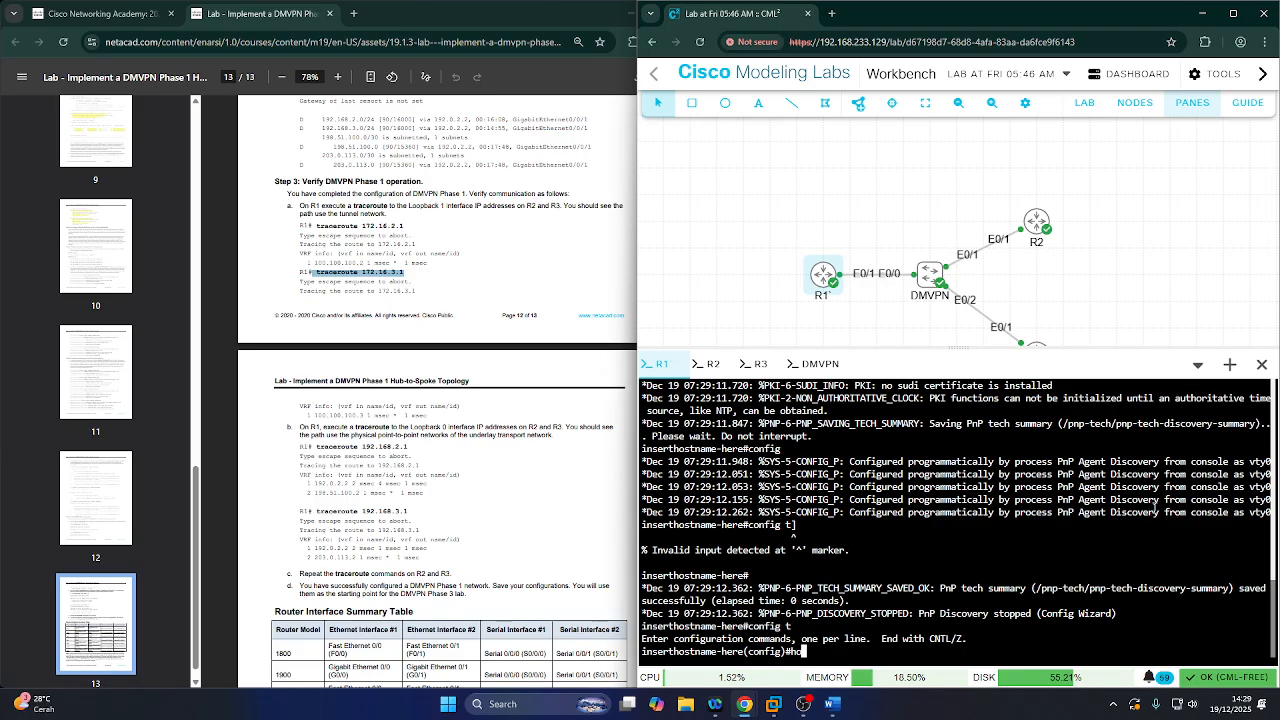
text(R1)
key(Return)
text(EXIT)
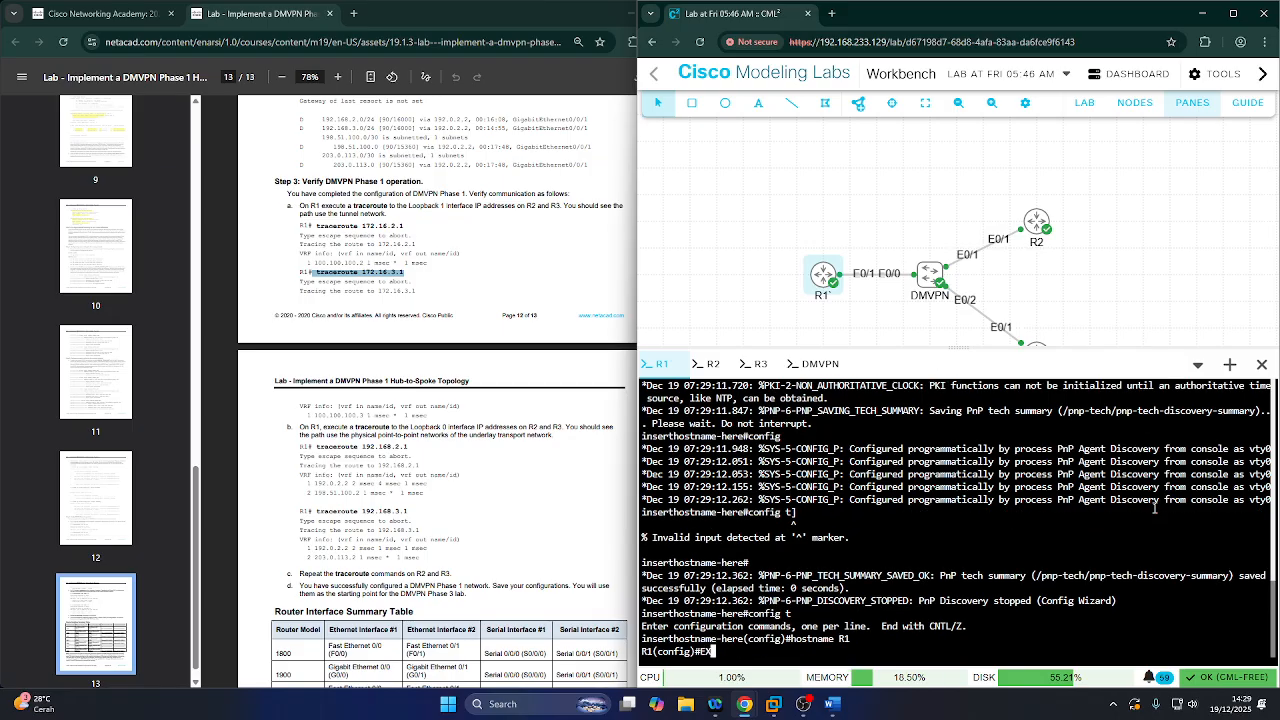
key(Return)
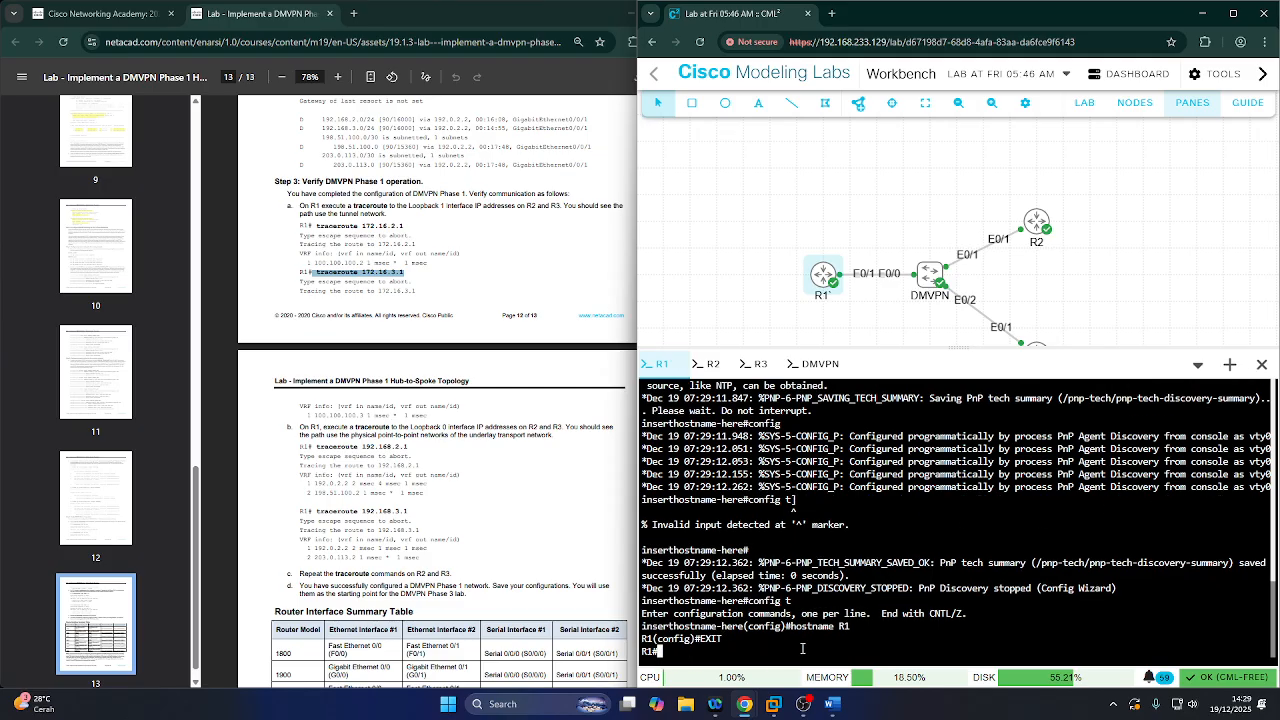
- Paste and run traceroute 172.16.3.1, which fails as an unrecognized host
right_click(805, 645)
click(806, 503)
key(Return)
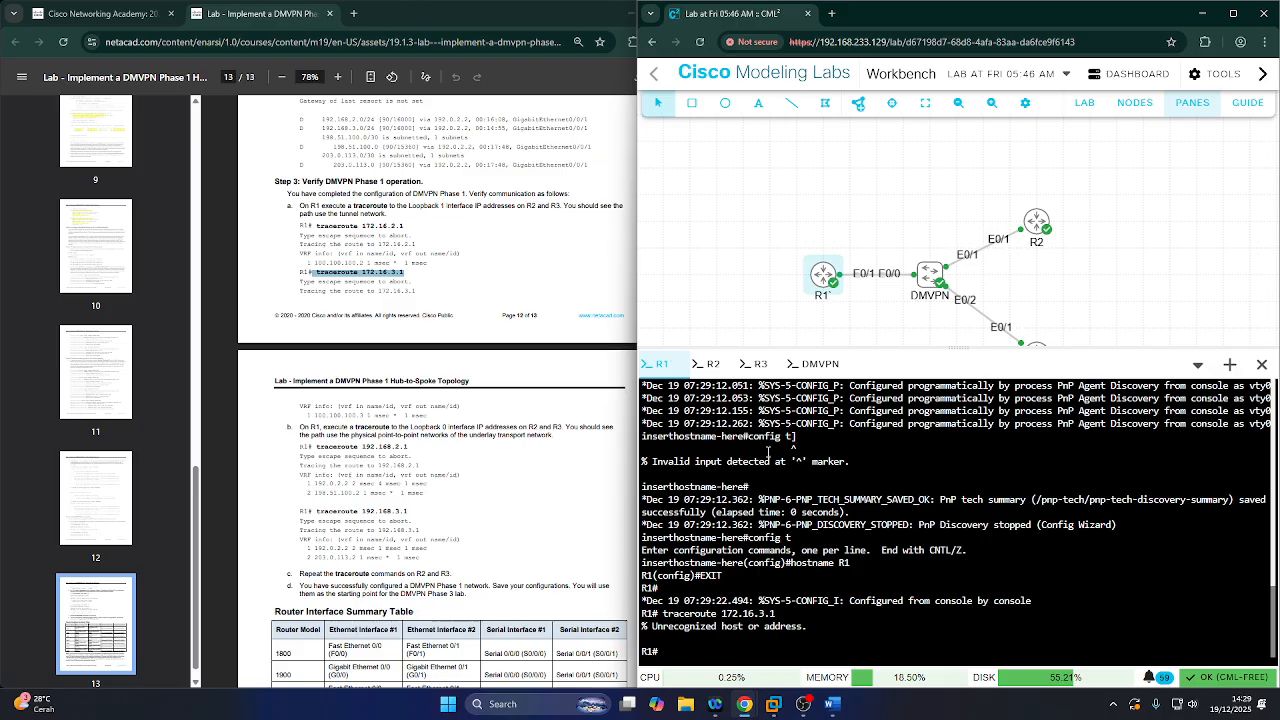
scroll(772, 570, up, 2)
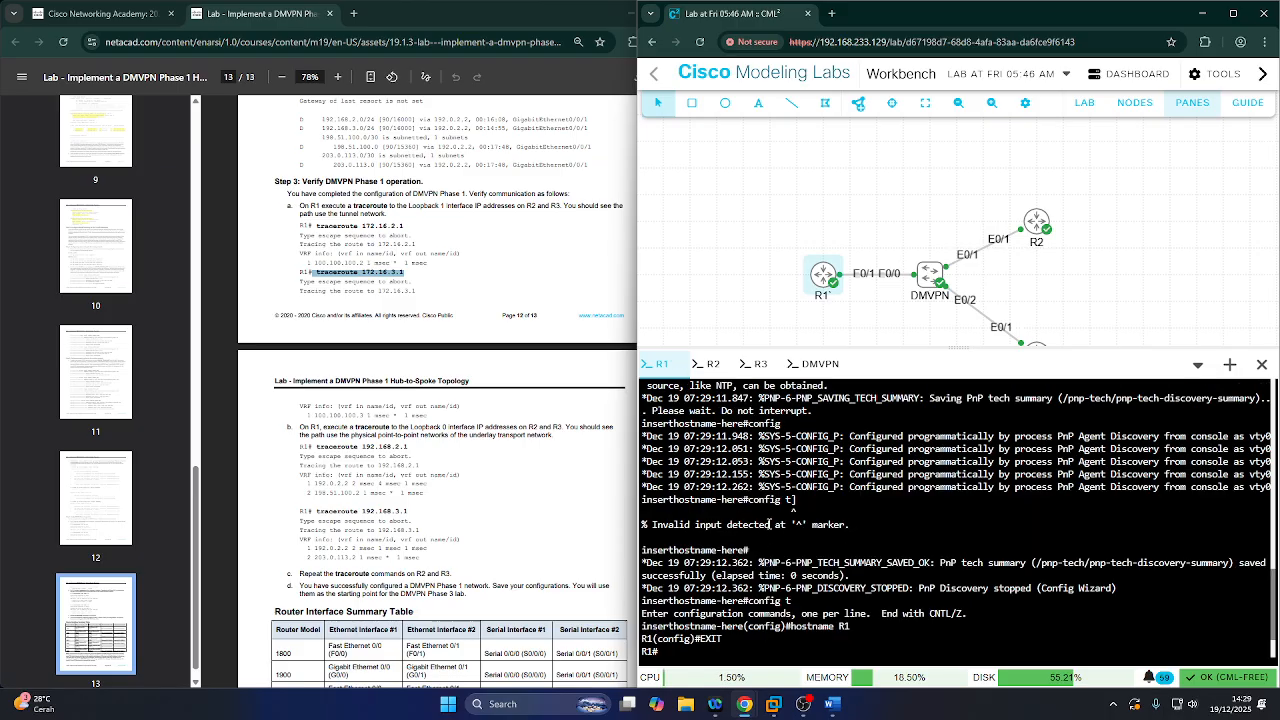
scroll(757, 535, down, 2)
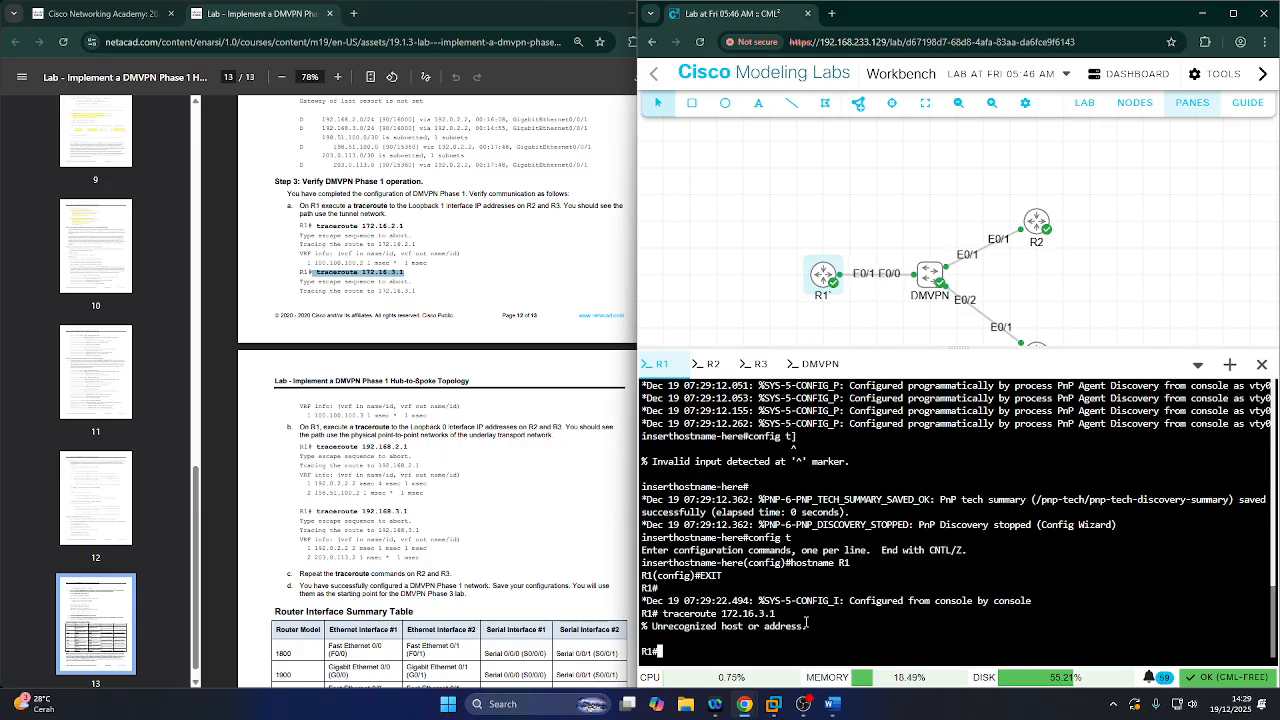
scroll(803, 629, up, 4)
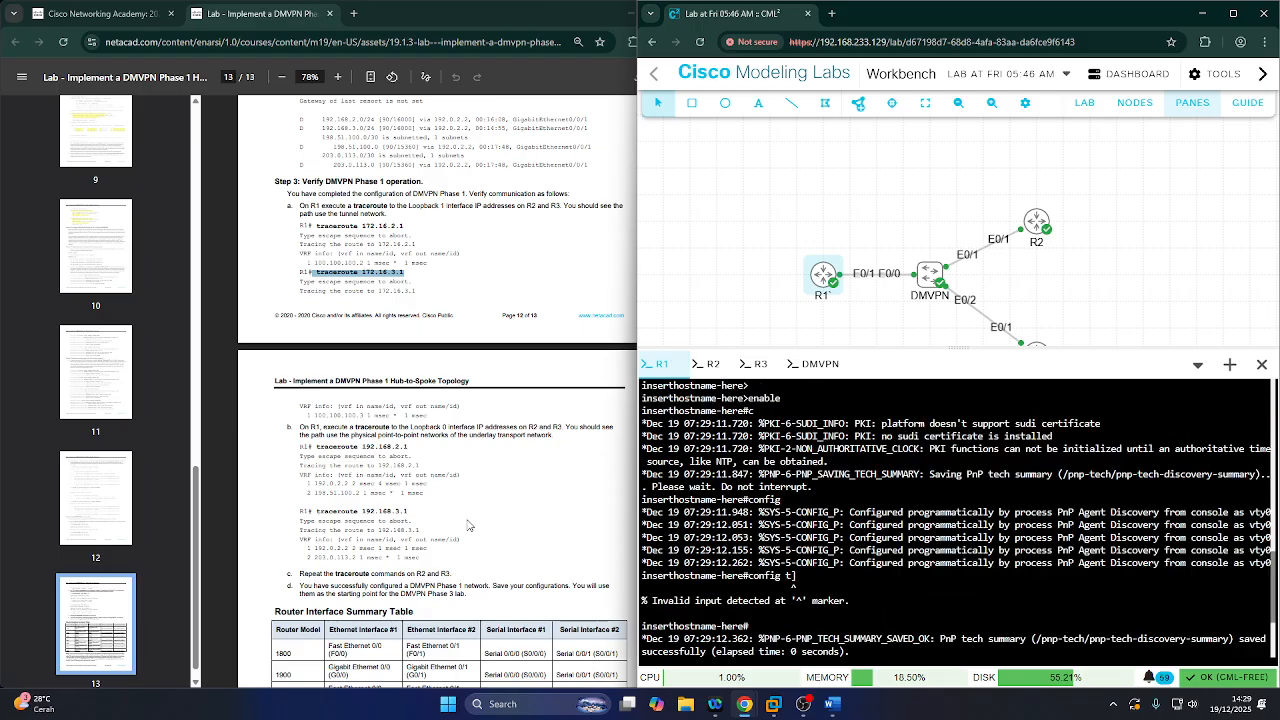
scroll(437, 400, down, 5)
scroll(940, 569, up, 10)
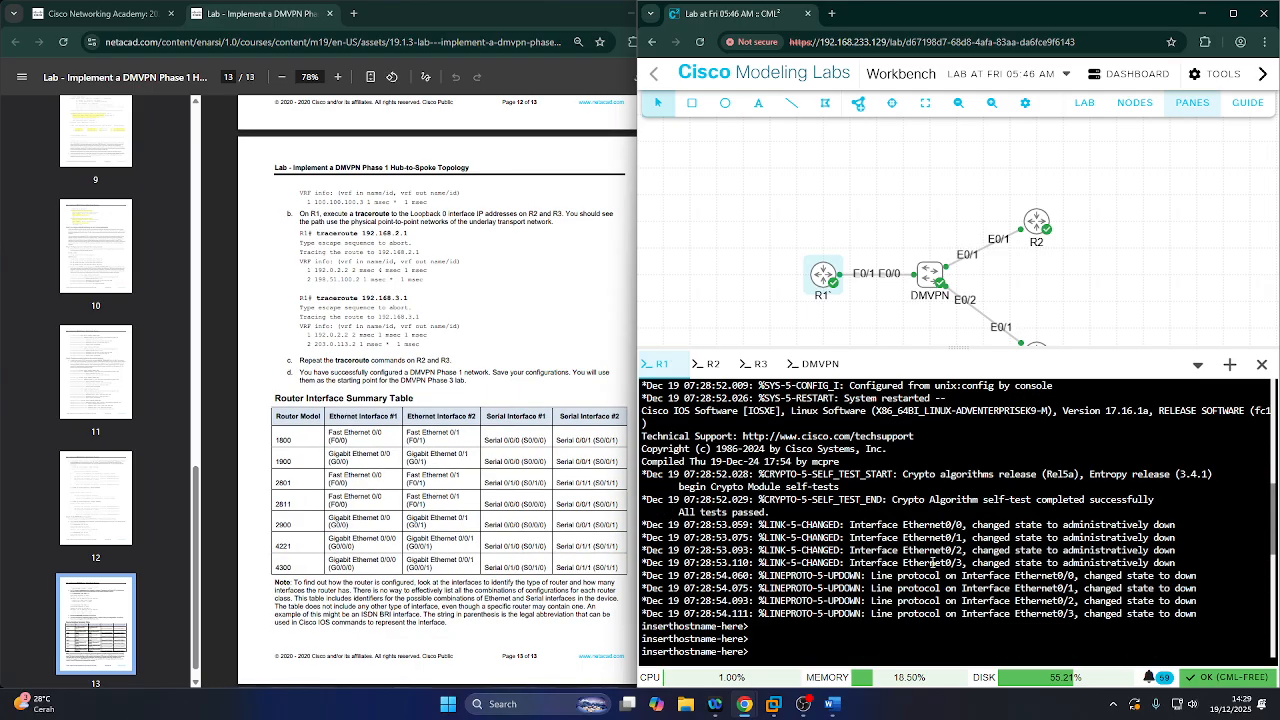